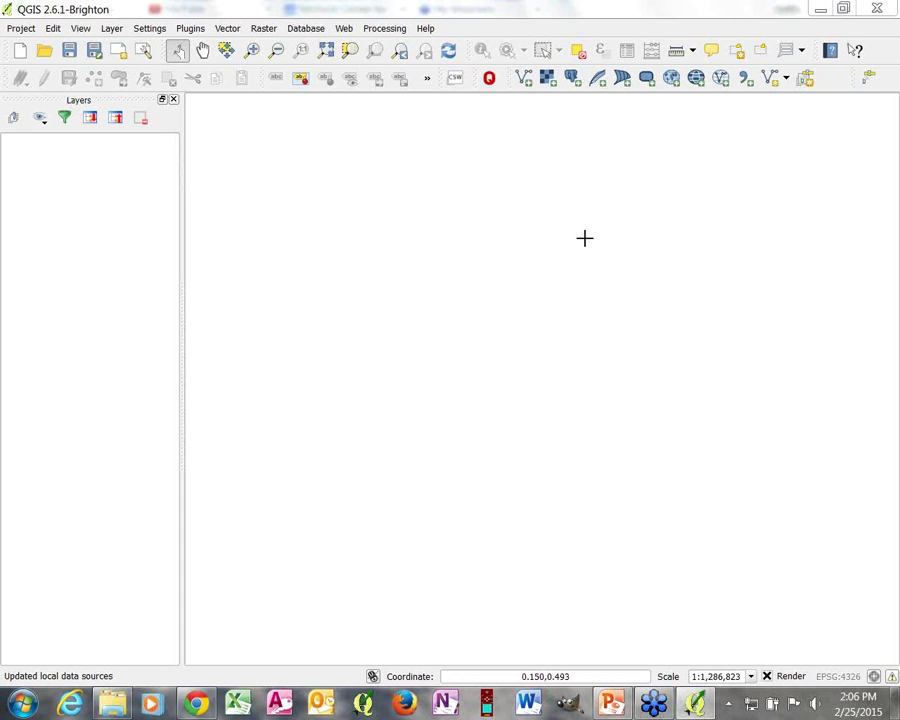
# - Enable on-the-fly CRS transformation for the project and set its CRS to NAD83 / Vermont (EPSG:32145), filtering the list by "vermont"
pyautogui.click(22, 29)
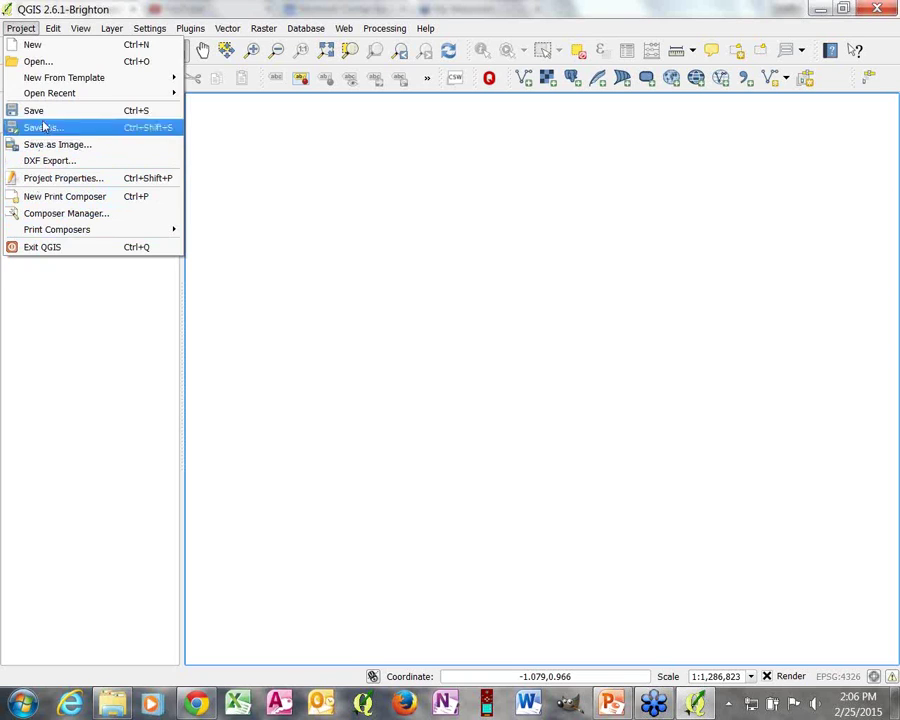
pyautogui.click(45, 180)
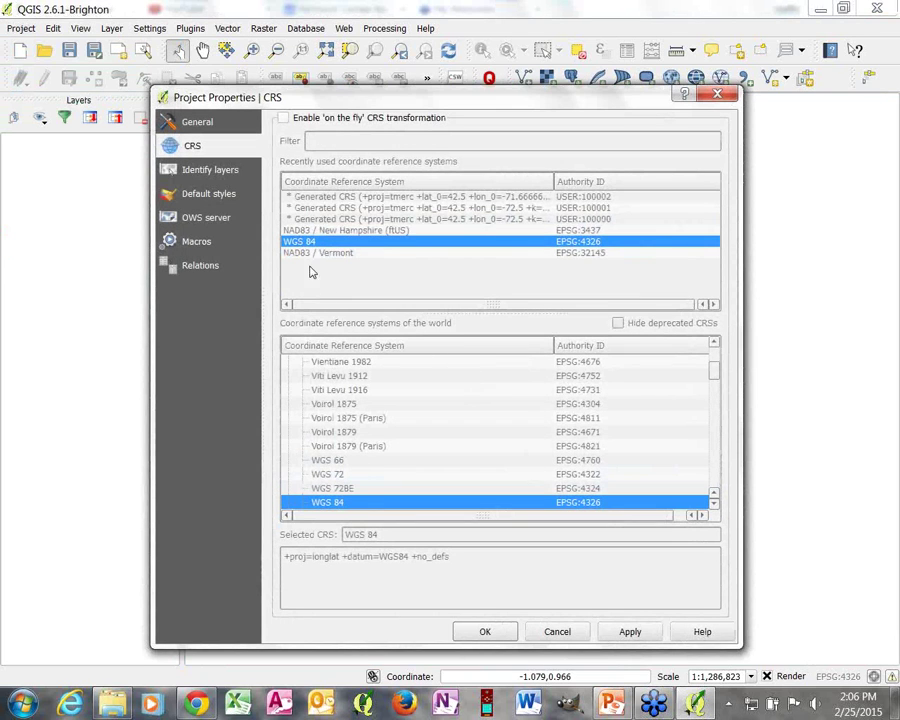
pyautogui.click(284, 118)
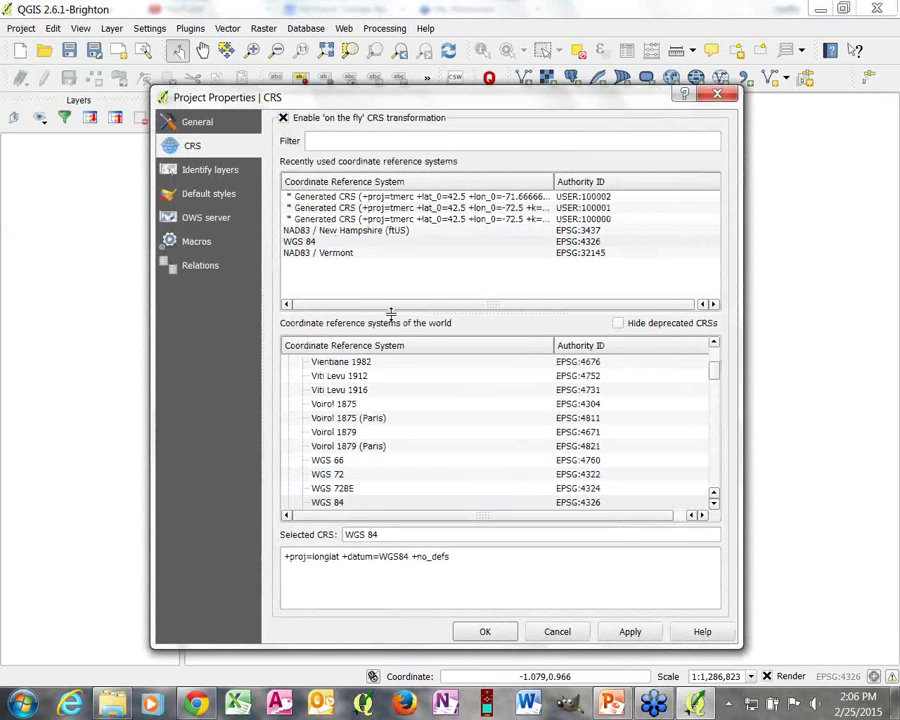
pyautogui.click(295, 255)
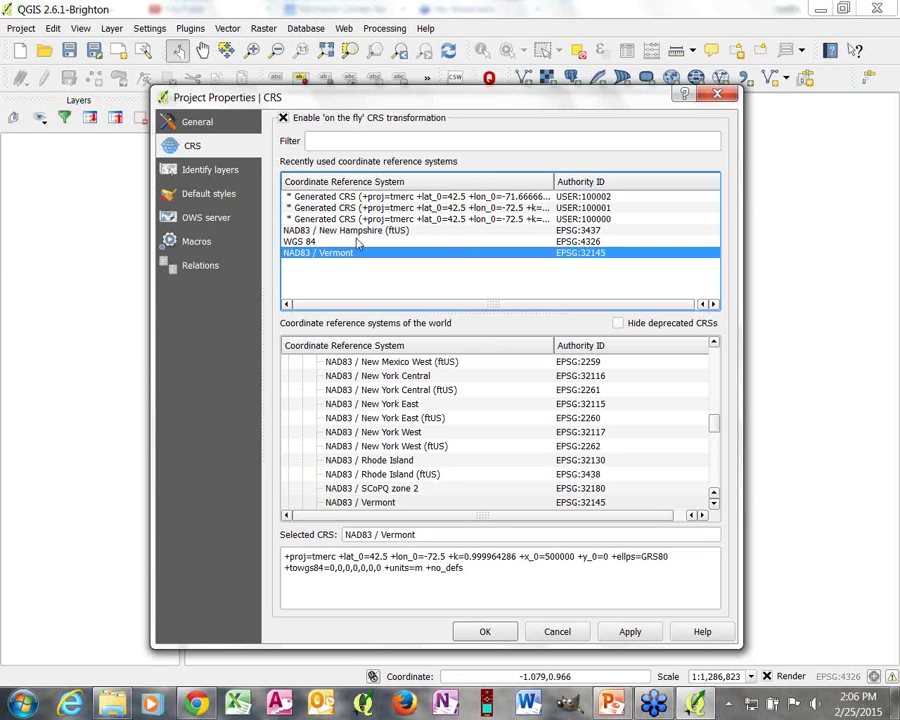
pyautogui.click(325, 141)
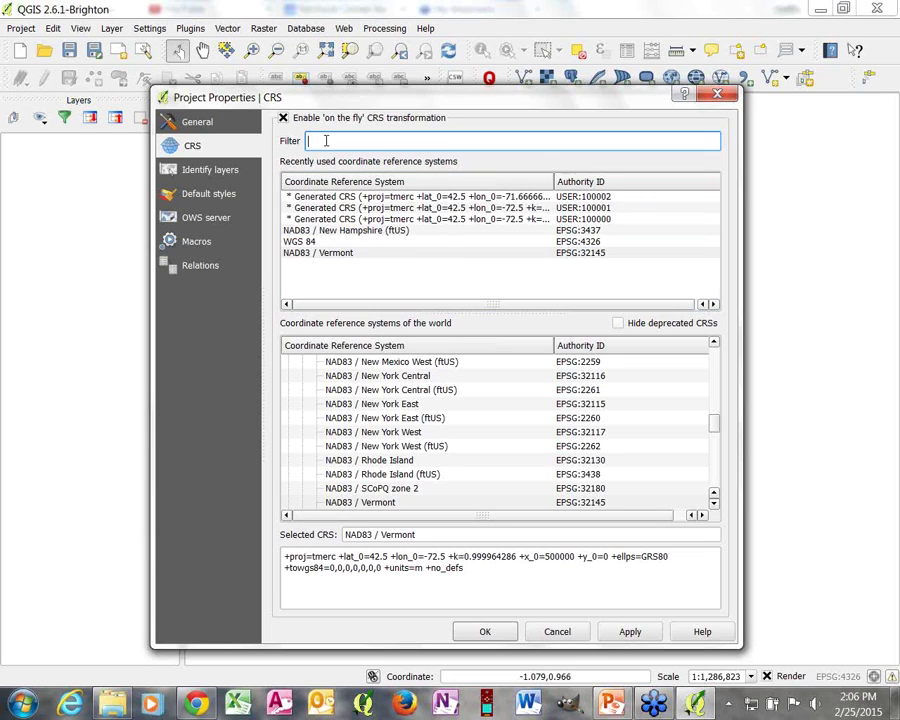
pyautogui.write('vermont')
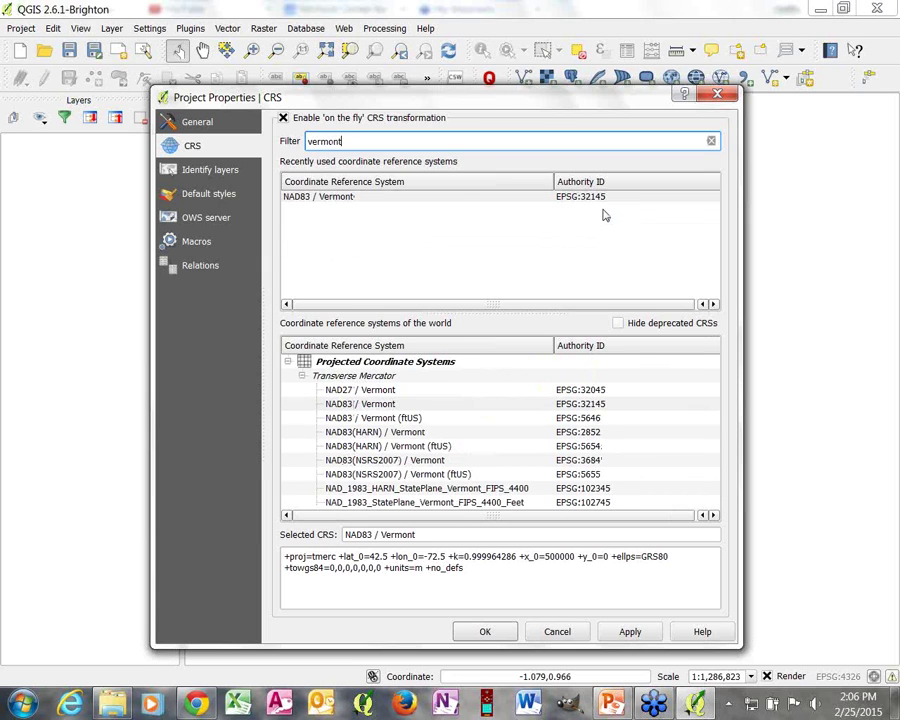
pyautogui.click(333, 199)
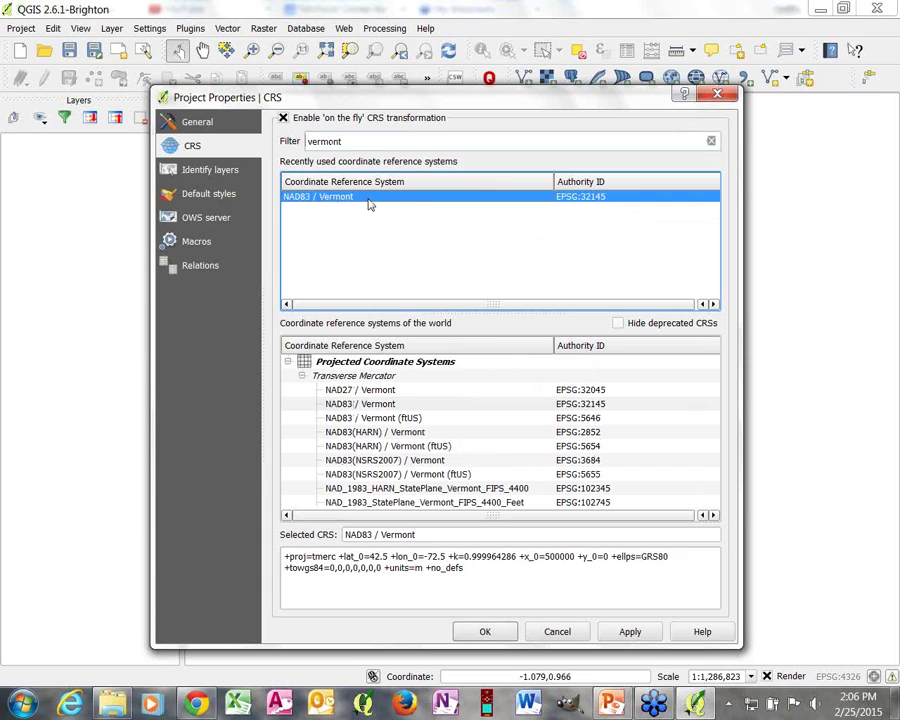
pyautogui.click(484, 633)
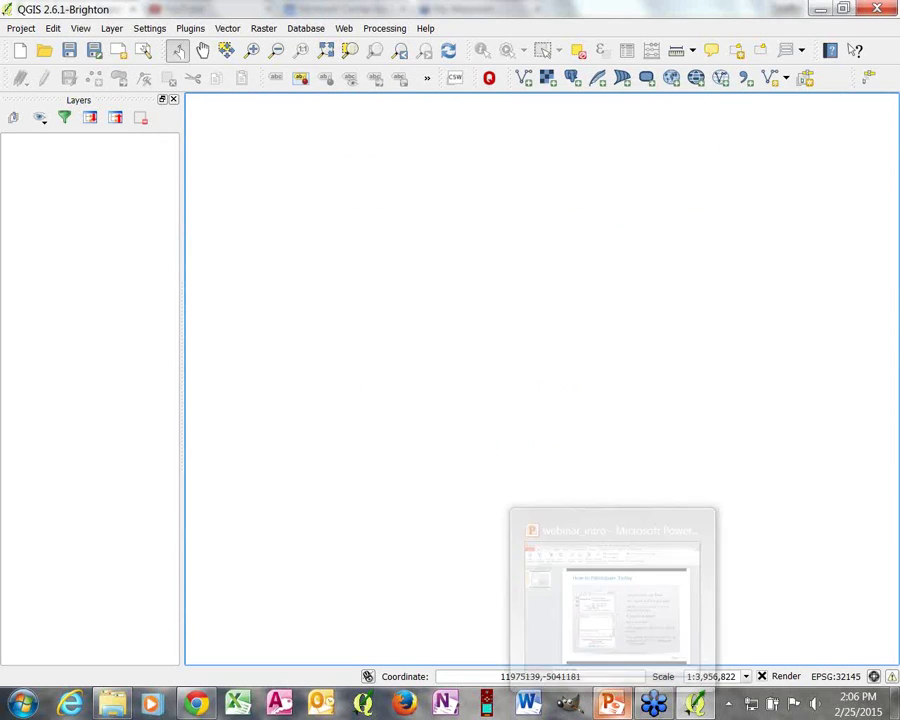
# - Review the NAD83 / Vermont entry and its EPSG code in the project's coordinate reference system settings
pyautogui.click(18, 29)
pyautogui.click(36, 176)
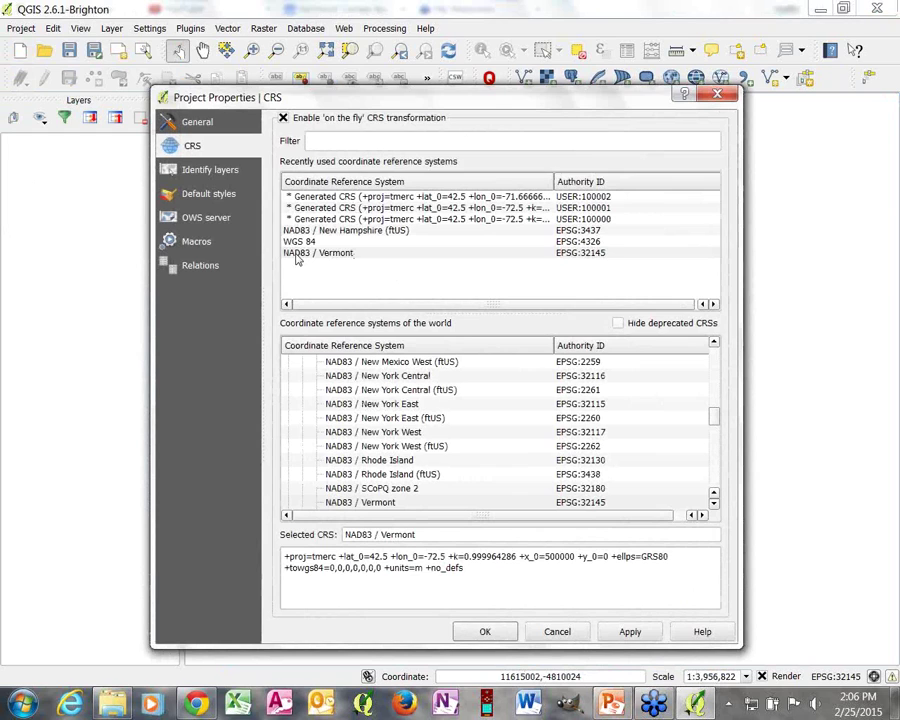
pyautogui.click(300, 254)
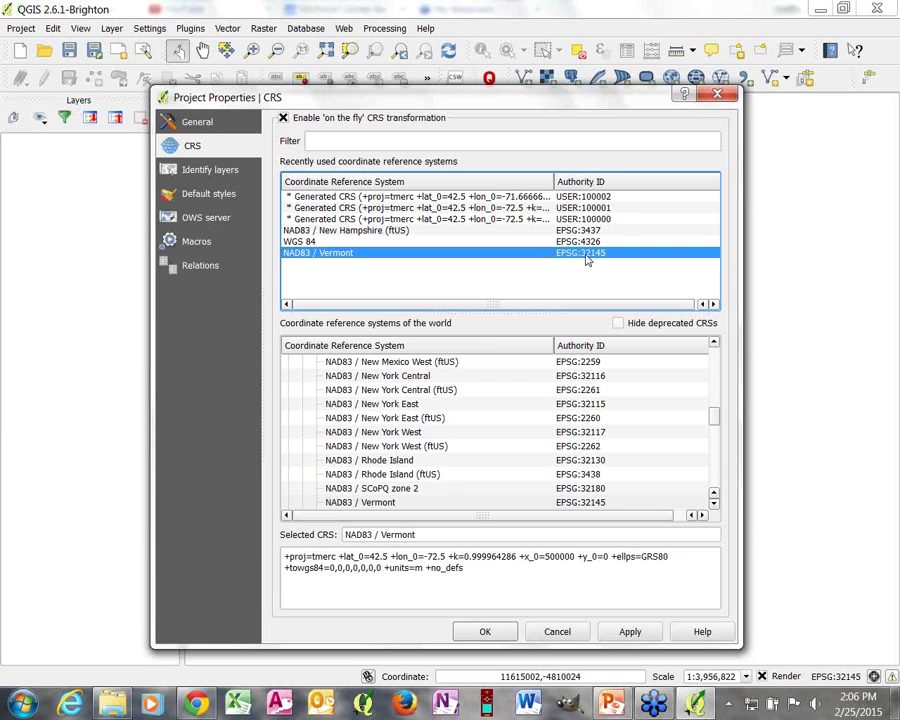
pyautogui.click(485, 632)
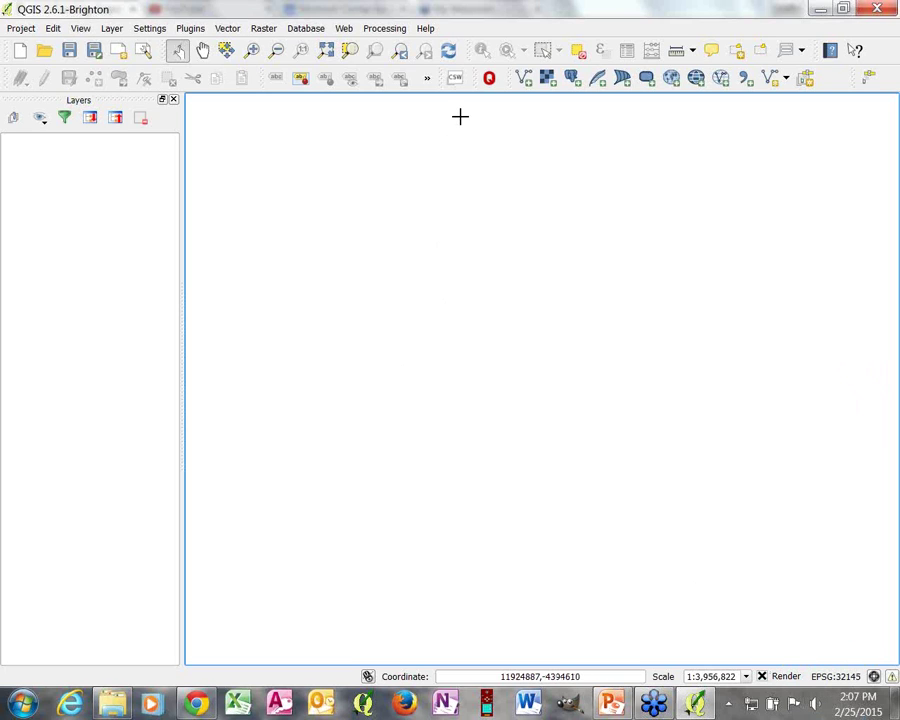
# - Start adding a vector layer from file and browse the shapefiles in the INTROGIS DATA folder
pyautogui.click(524, 79)
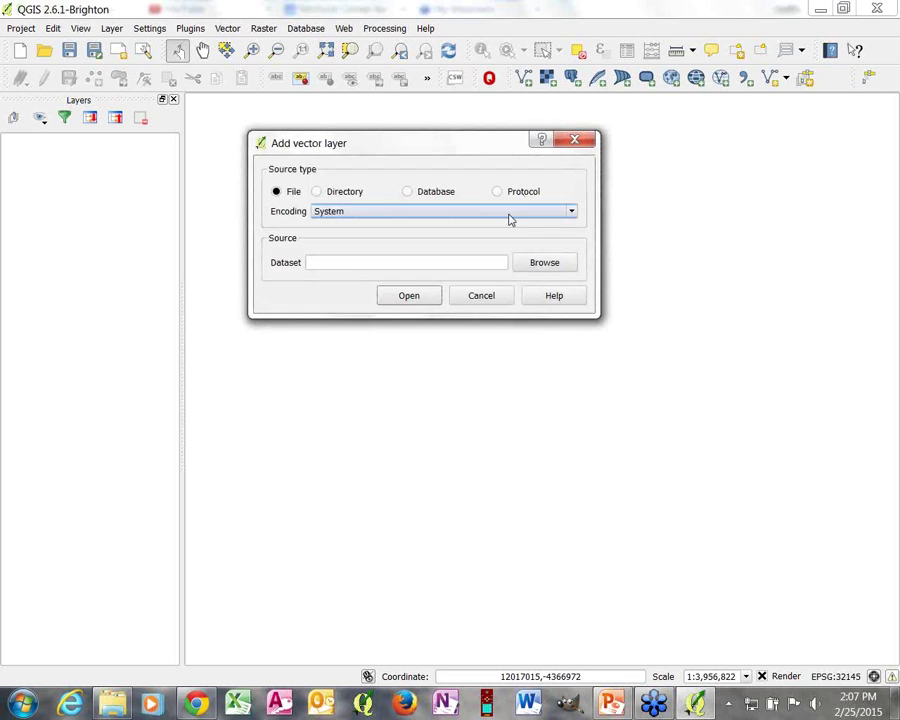
pyautogui.click(551, 266)
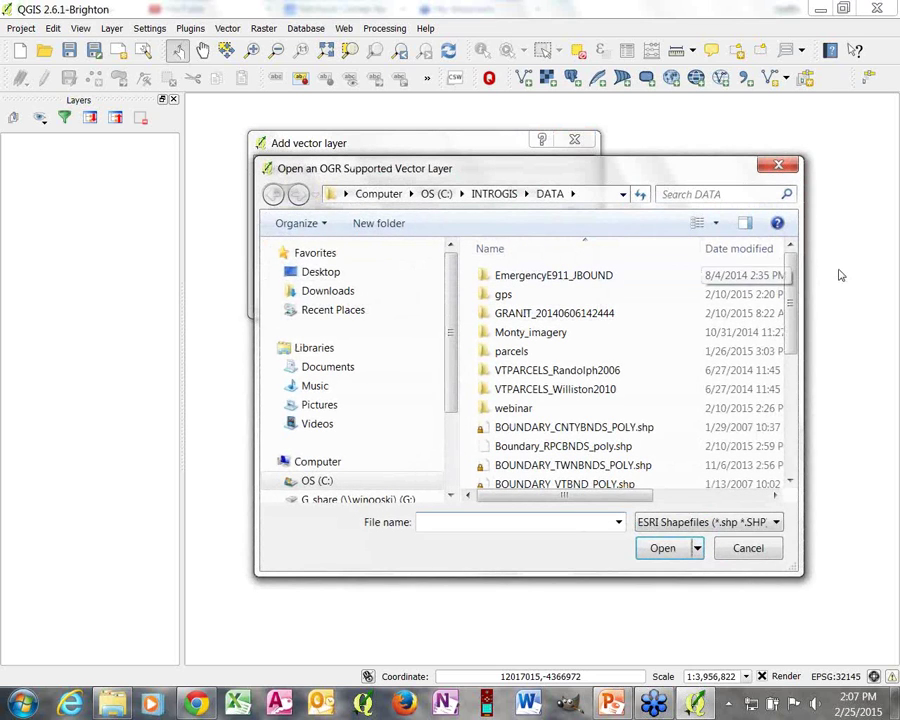
pyautogui.moveTo(792, 282); pyautogui.dragTo(793, 295)
pyautogui.moveTo(680, 172); pyautogui.dragTo(545, 123)
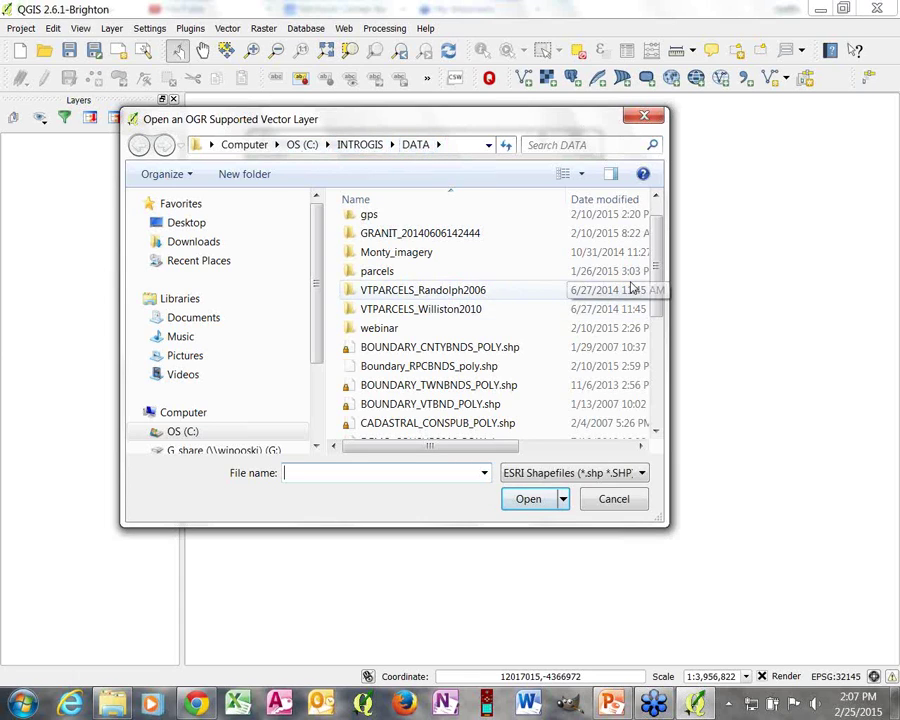
pyautogui.scroll(-1, 655, 245)
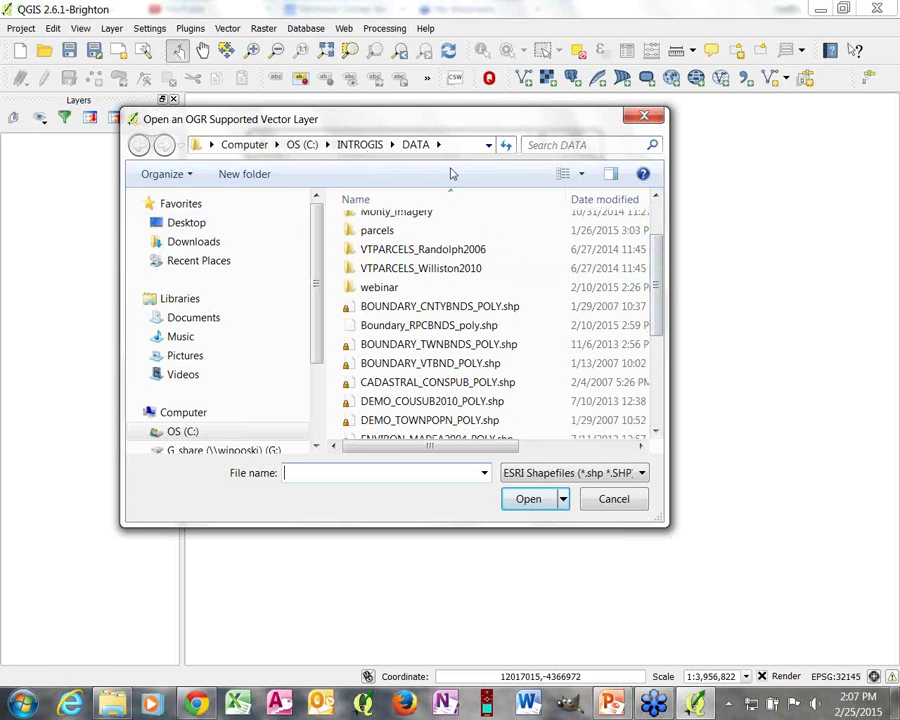
pyautogui.click(414, 345)
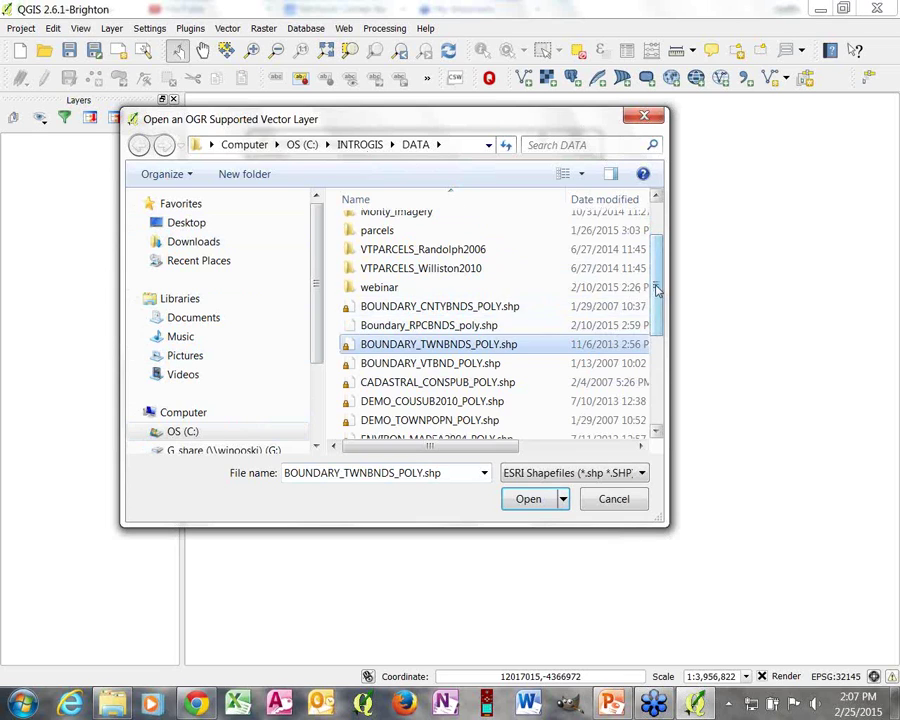
pyautogui.scroll(-1, 658, 298)
pyautogui.moveTo(658, 298); pyautogui.dragTo(658, 303)
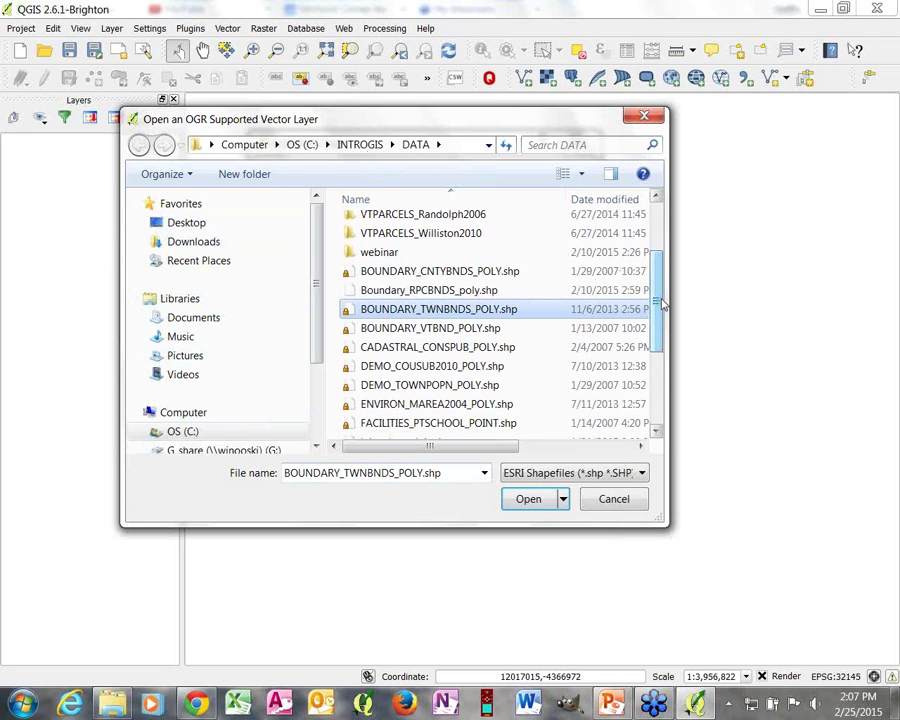
pyautogui.moveTo(657, 339); pyautogui.dragTo(658, 388)
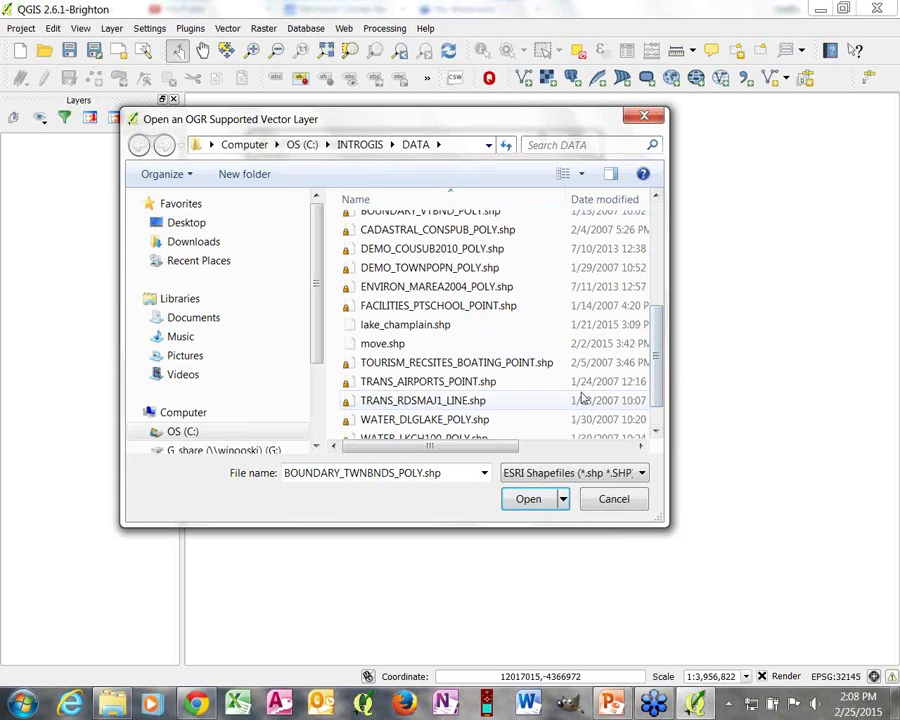
pyautogui.keyDown('ctrl'); pyautogui.click(472, 406); pyautogui.keyUp('ctrl')
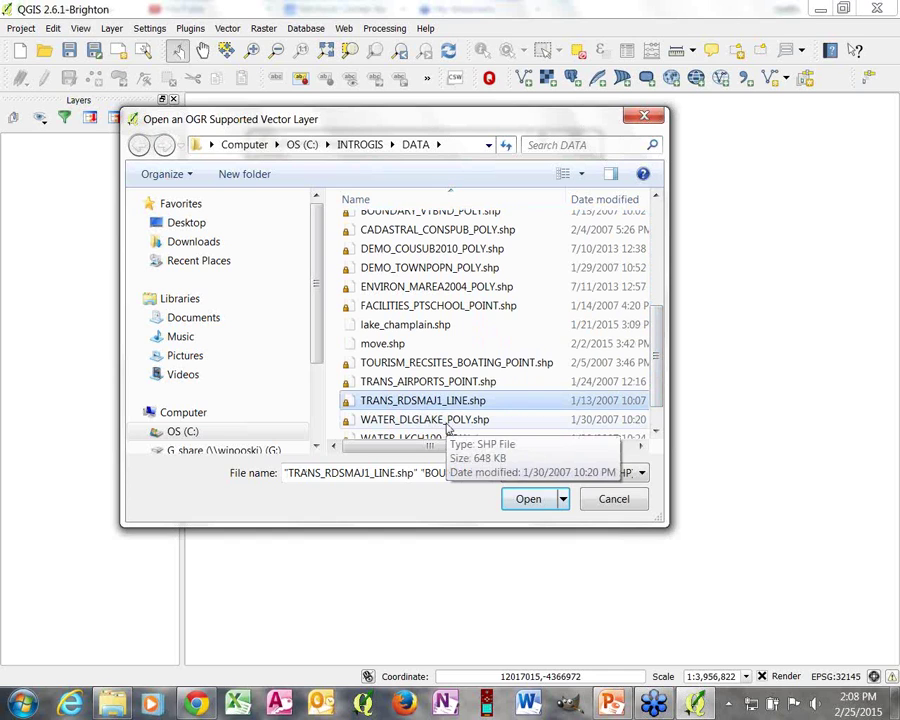
pyautogui.keyDown('ctrl'); pyautogui.click(458, 381); pyautogui.keyUp('ctrl')
pyautogui.moveTo(655, 374); pyautogui.dragTo(660, 357)
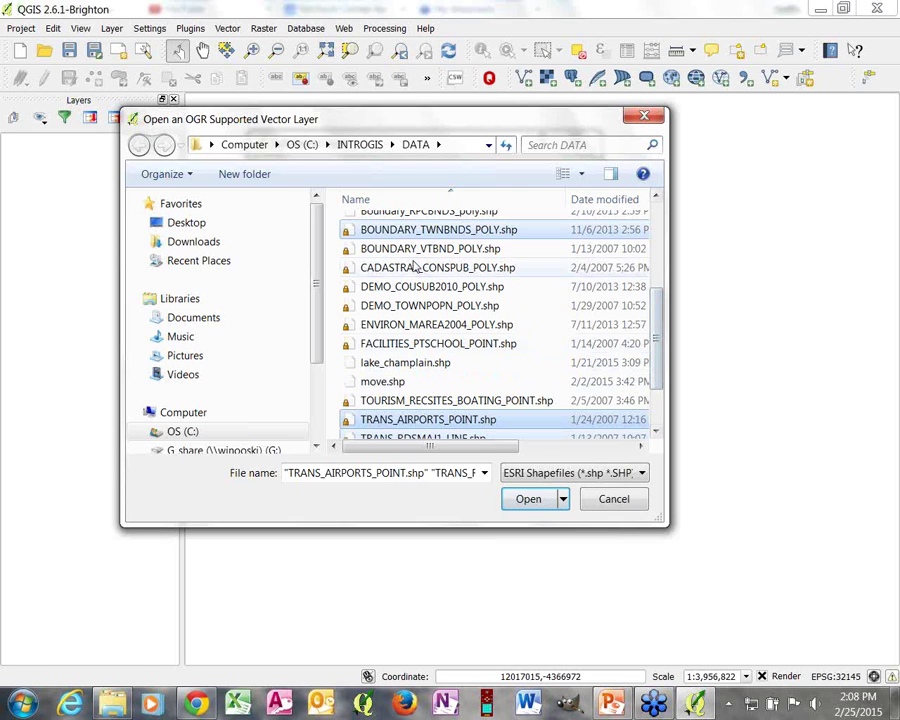
# - Load the BOUNDARY_TWNBNDS_POLY, TRANS_AIRPORTS_POINT and TRANS_RDSMAJ1_LINE shapefiles together and move the town boundaries layer beneath the other two
pyautogui.click(410, 231)
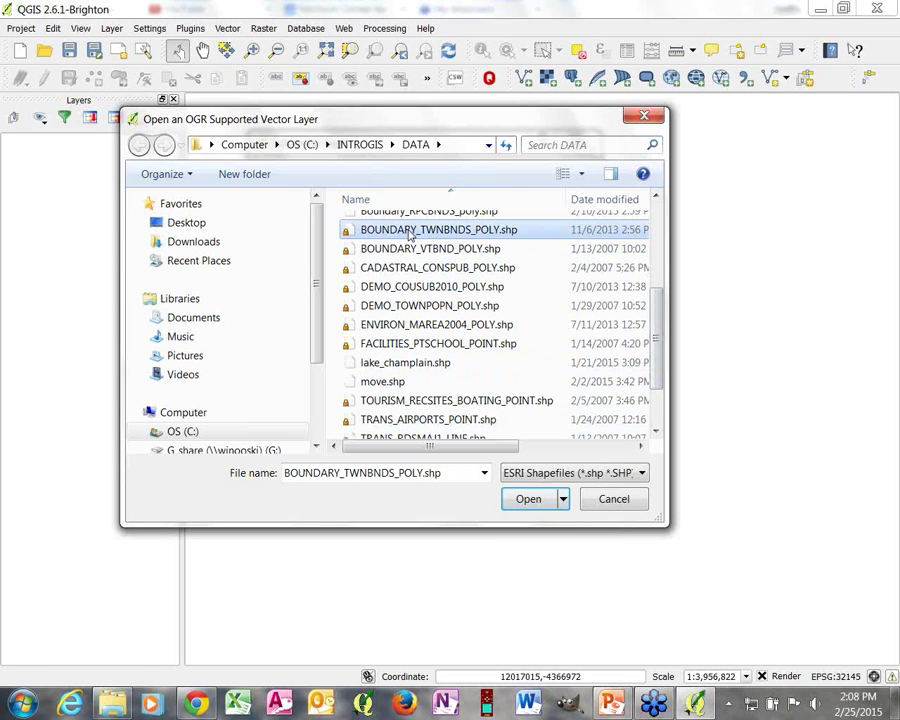
pyautogui.keyDown('ctrl'); pyautogui.click(405, 420); pyautogui.keyUp('ctrl')
pyautogui.scroll(-1, 656, 362)
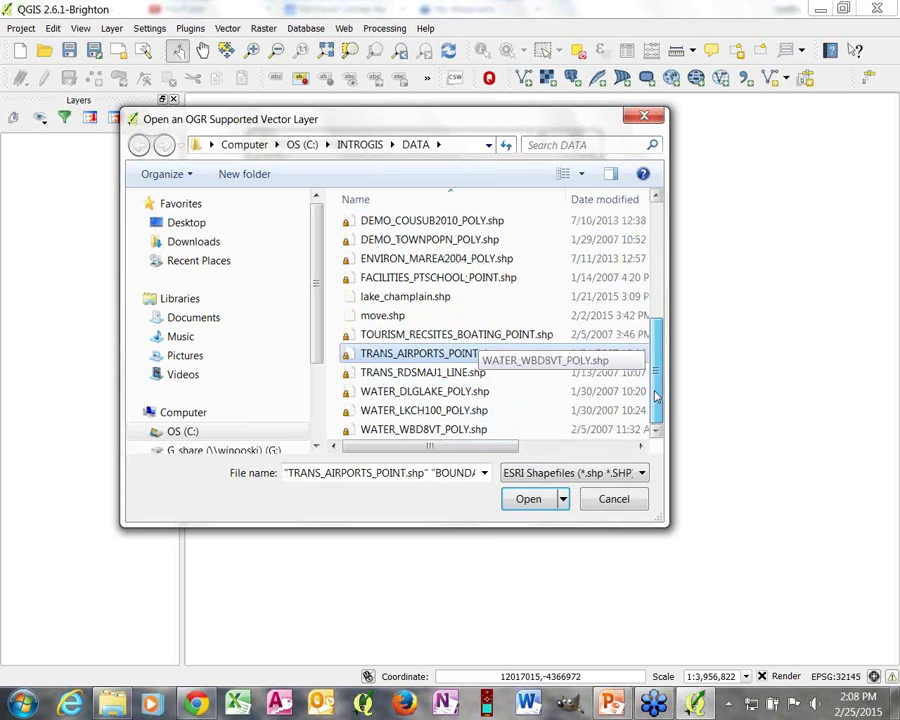
pyautogui.keyDown('ctrl'); pyautogui.click(452, 371); pyautogui.keyUp('ctrl')
pyautogui.scroll(4, 530, 350)
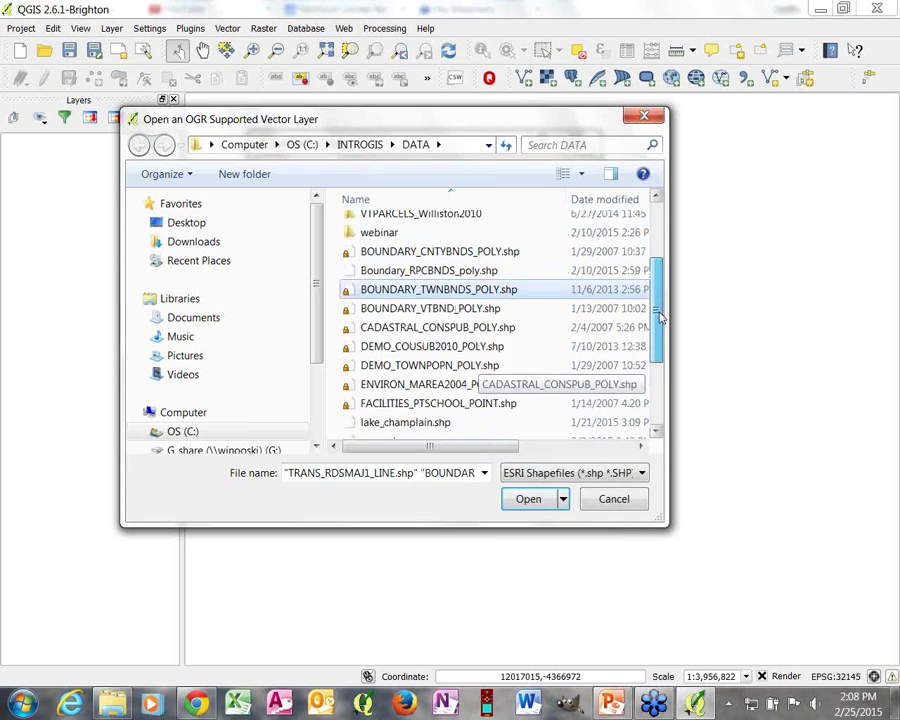
pyautogui.click(526, 500)
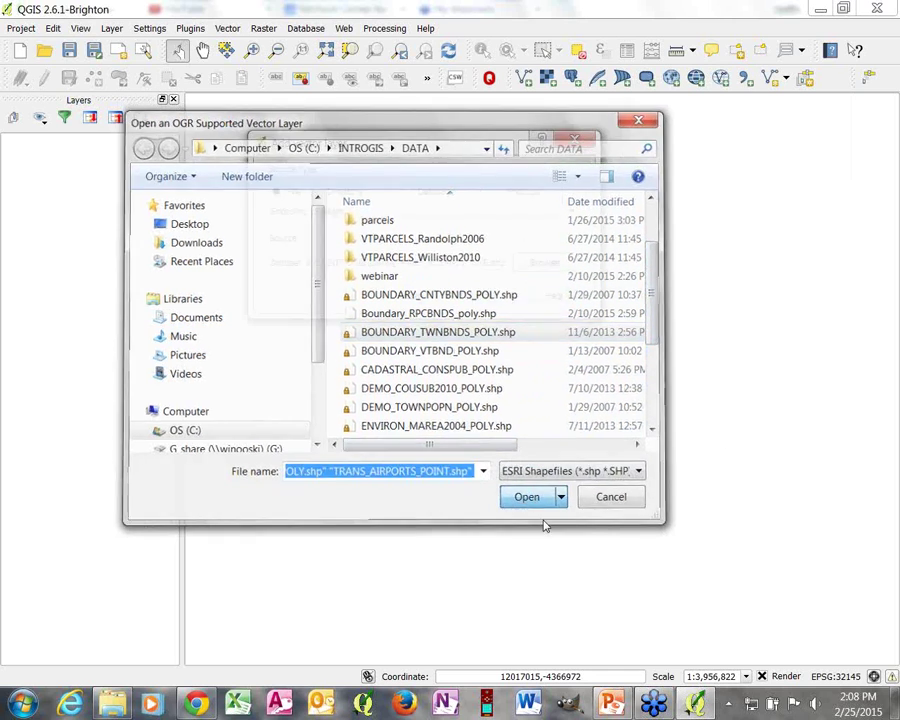
pyautogui.click(418, 300)
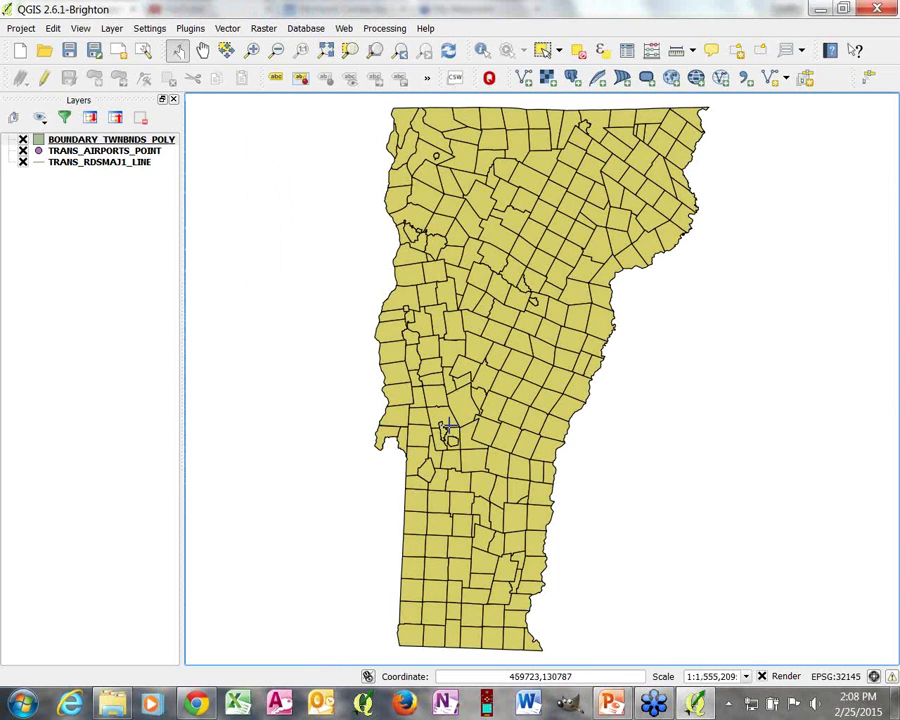
pyautogui.moveTo(111, 142); pyautogui.dragTo(112, 172)
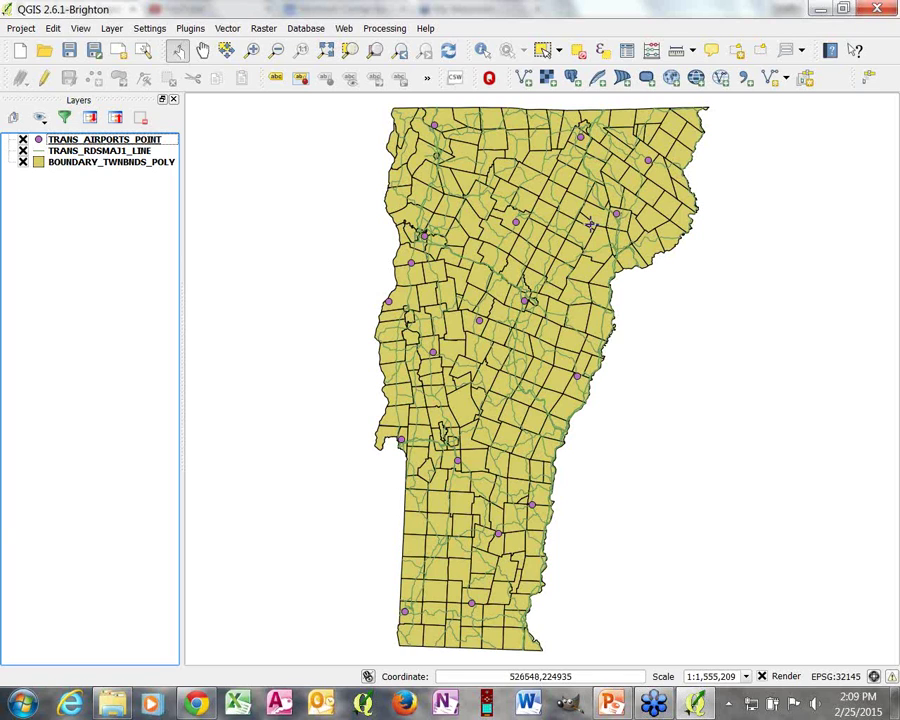
# - Change the TRANS_AIRPORTS_POINT layer's symbol to the triangle preset and colour it red
pyautogui.rightClick(66, 143)
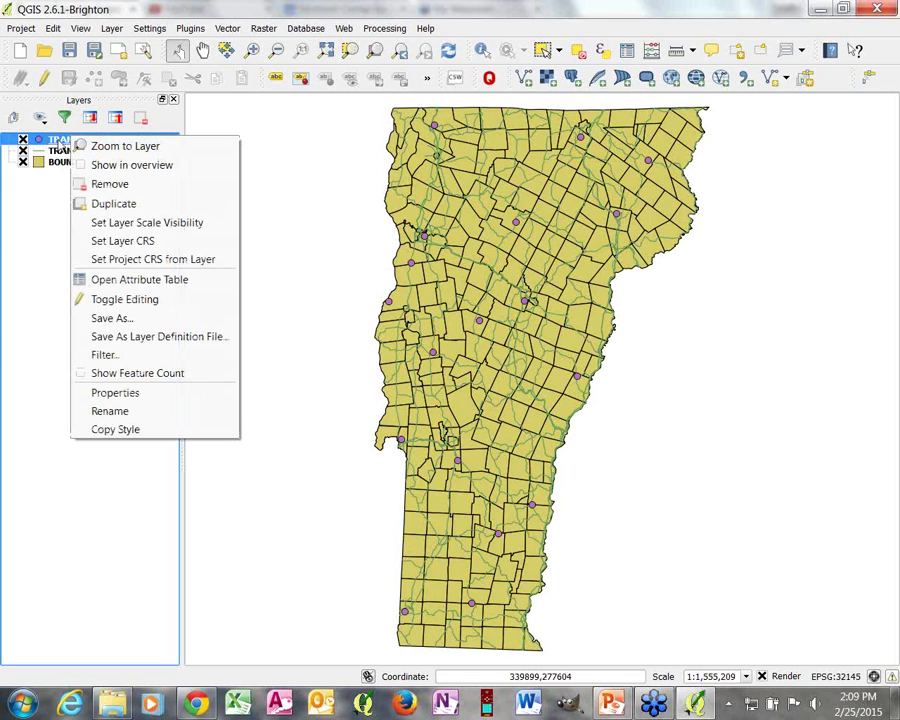
pyautogui.click(129, 395)
pyautogui.moveTo(415, 130); pyautogui.dragTo(440, 89)
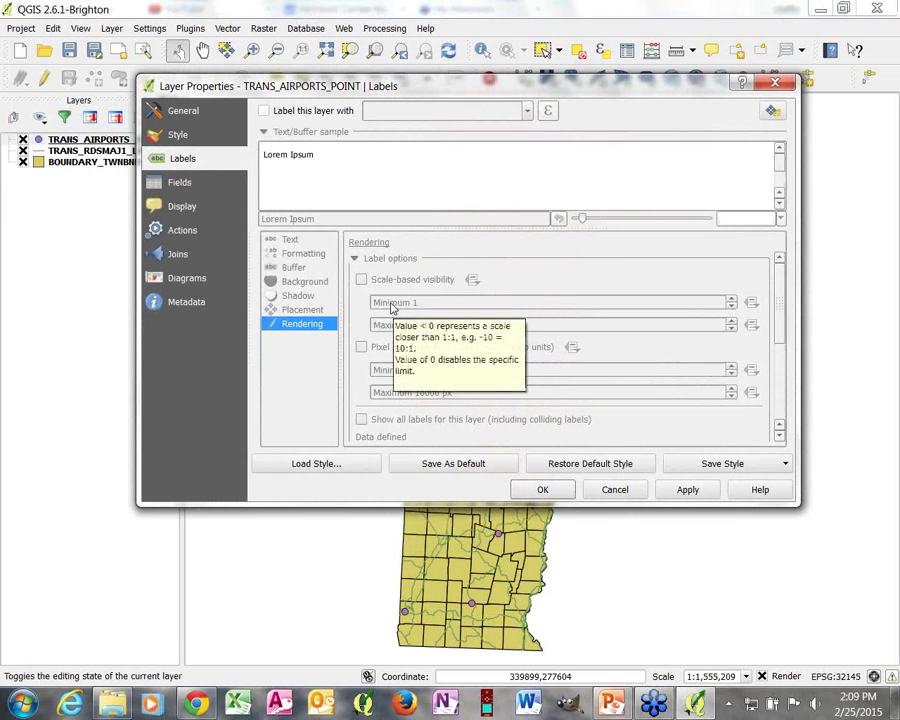
pyautogui.click(176, 136)
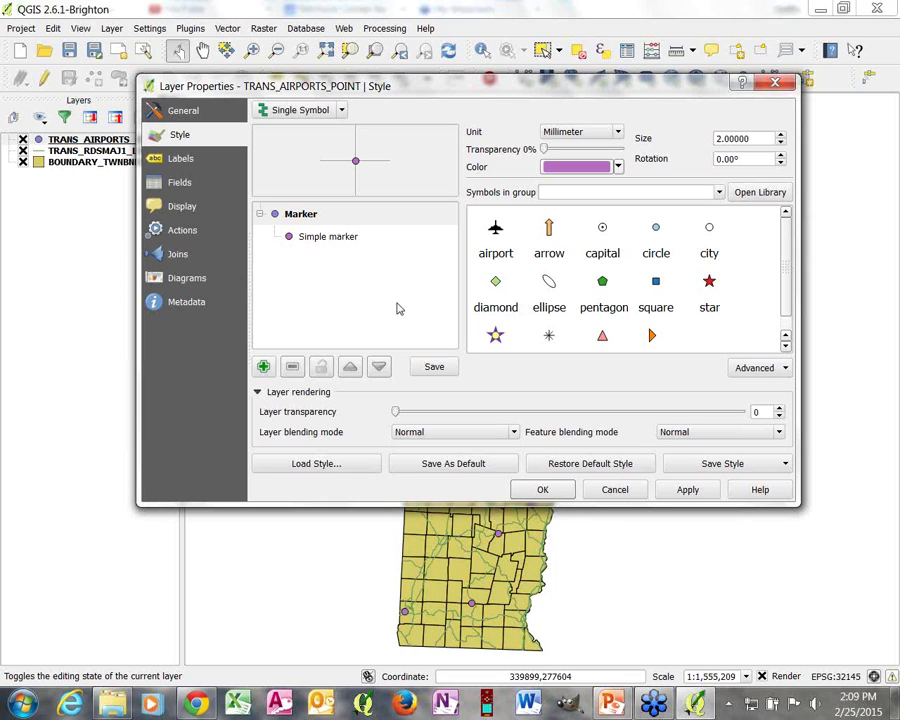
pyautogui.click(603, 339)
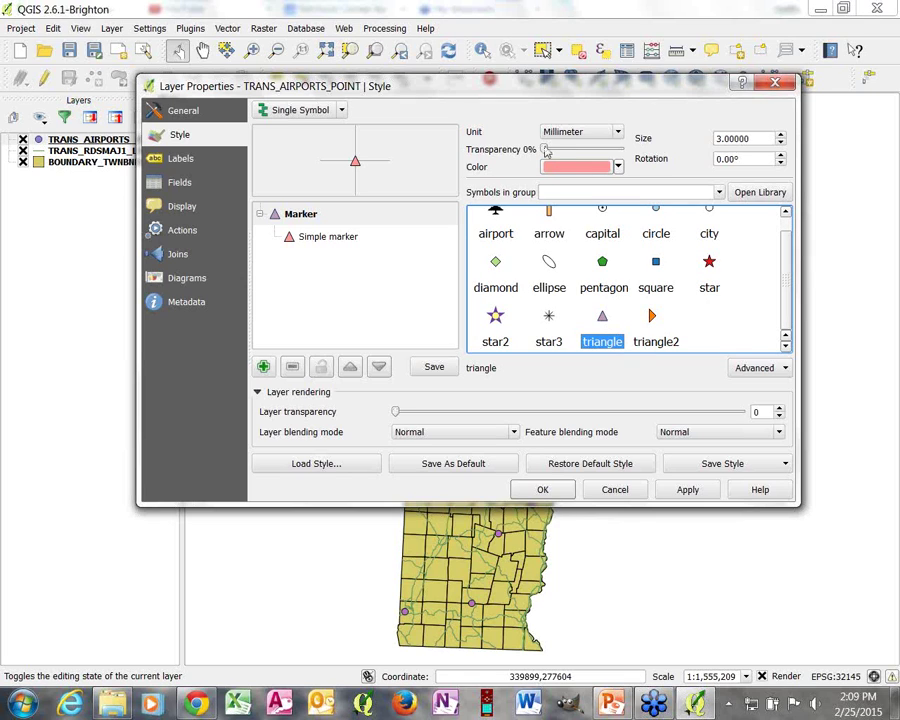
pyautogui.click(618, 167)
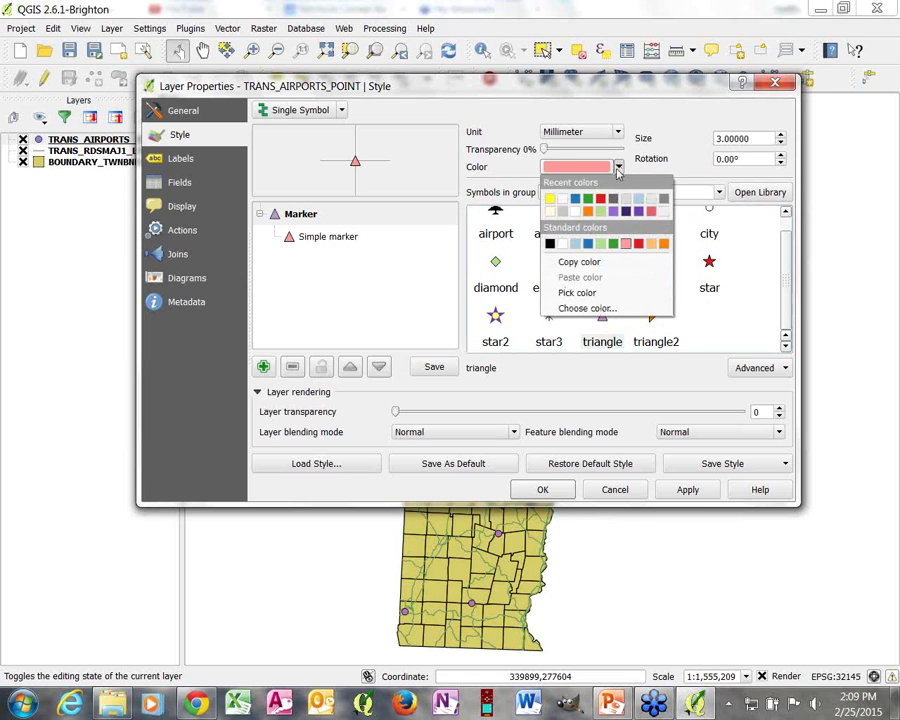
pyautogui.click(651, 211)
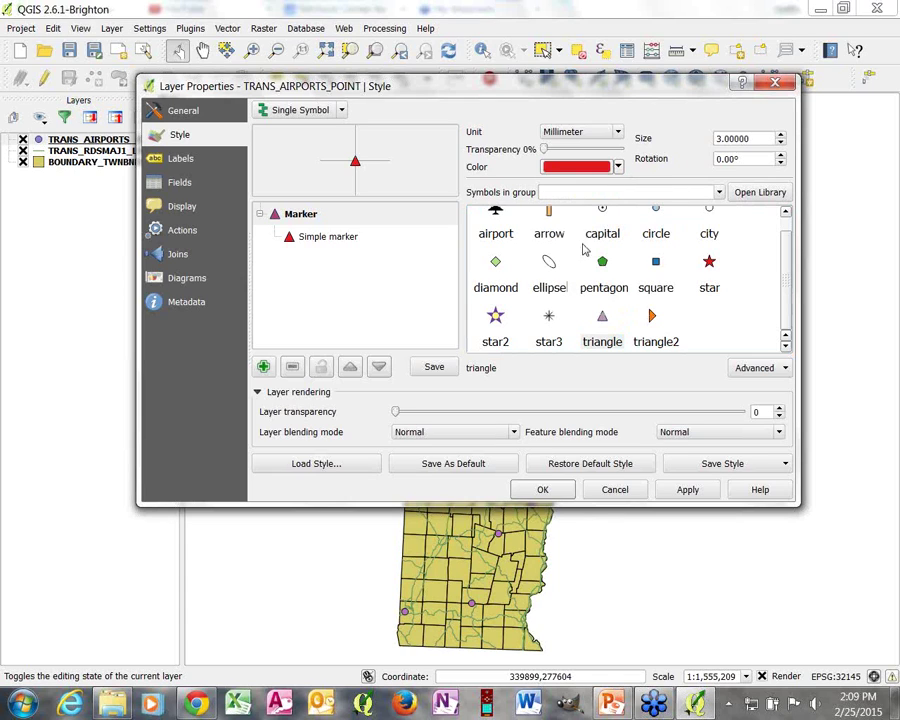
# - Set the airport triangle marker size to 4 mm and apply the style to the layer
pyautogui.doubleClick(756, 138)
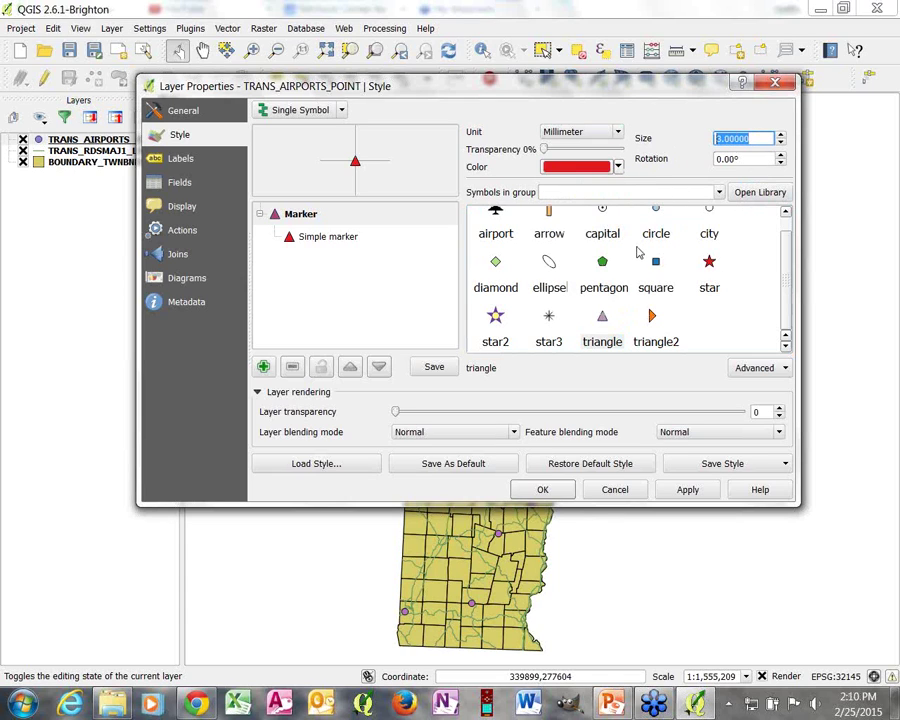
pyautogui.write('4')
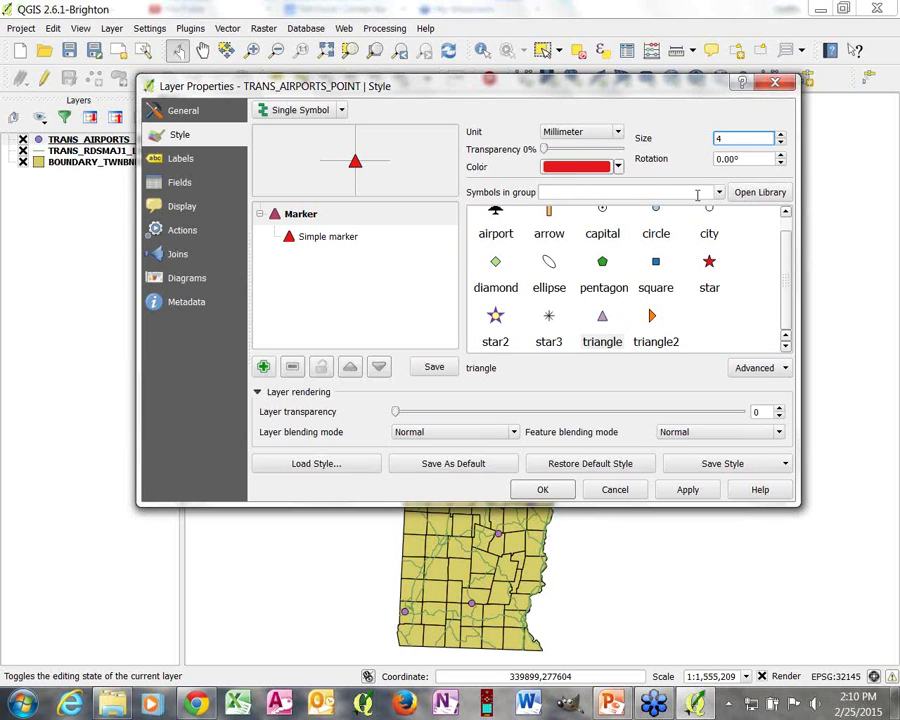
pyautogui.moveTo(787, 316); pyautogui.dragTo(789, 239)
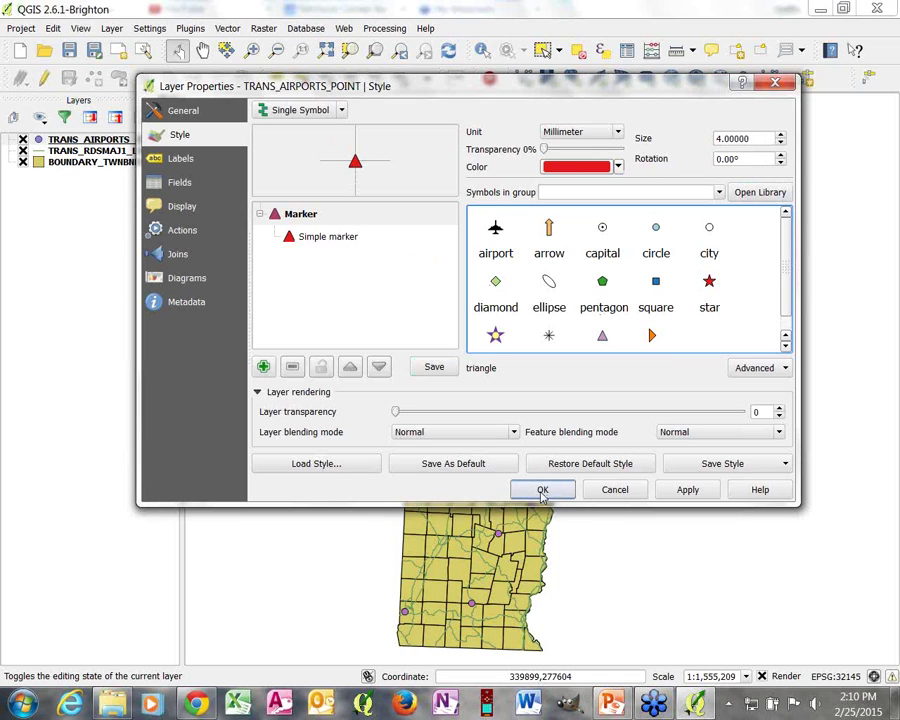
pyautogui.moveTo(565, 87); pyautogui.dragTo(550, 115)
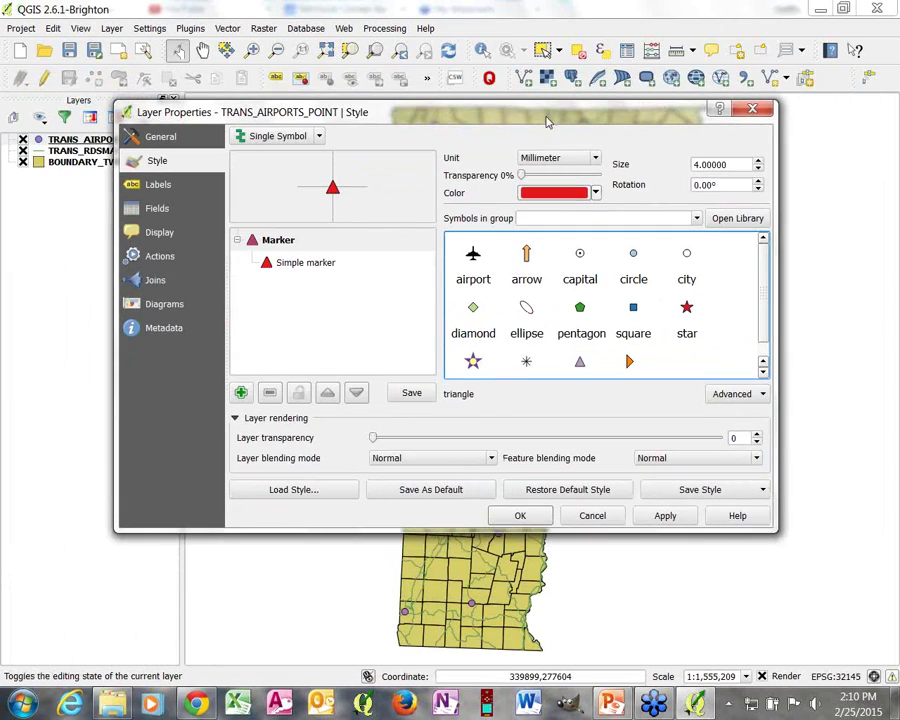
pyautogui.click(667, 517)
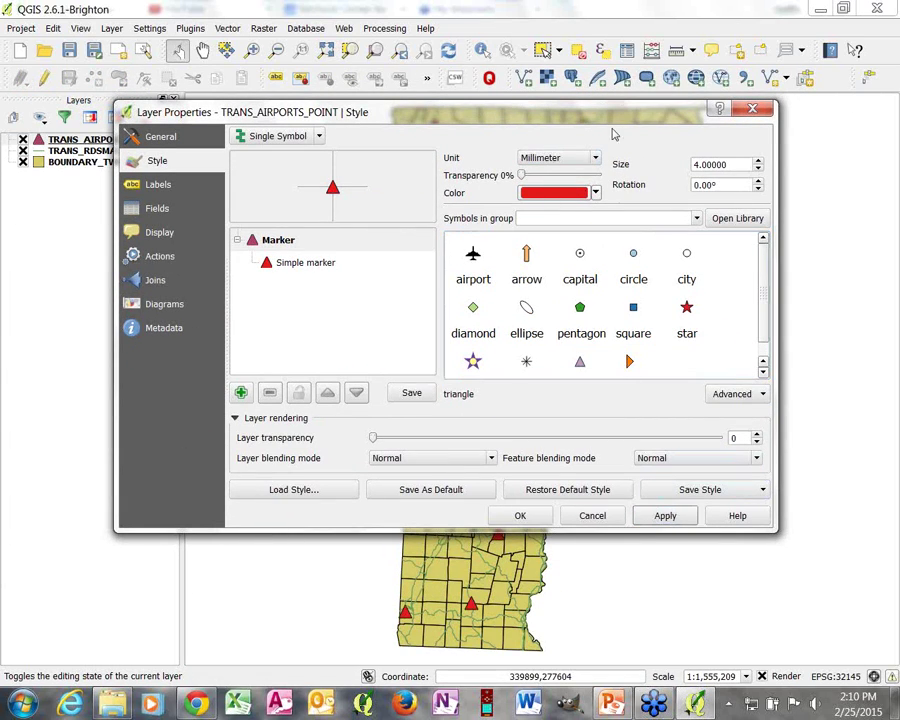
pyautogui.moveTo(606, 114); pyautogui.dragTo(635, 86)
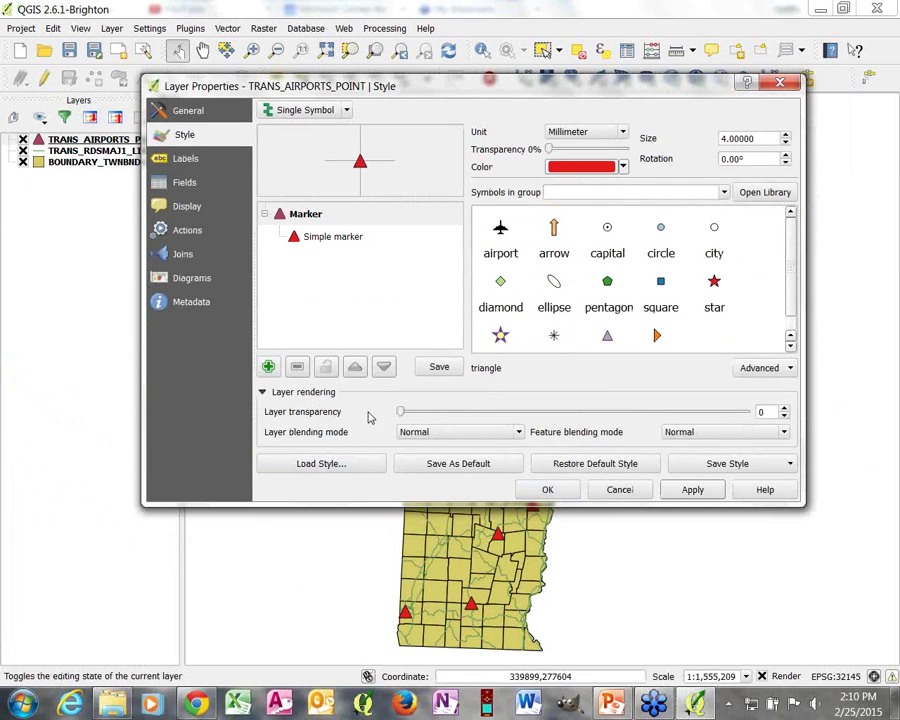
pyautogui.click(547, 490)
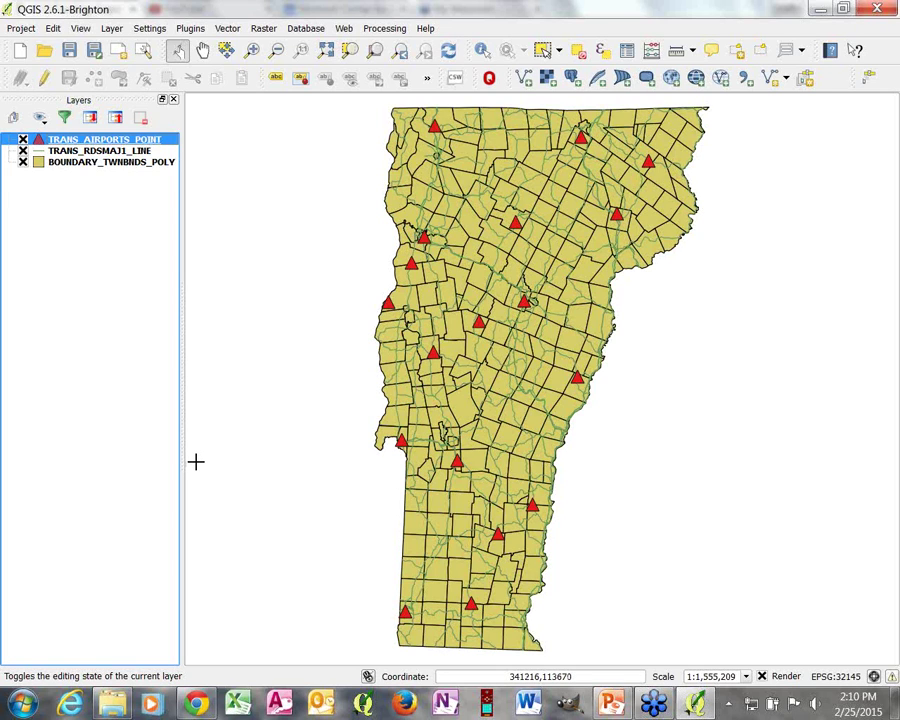
# - Browse the preset line symbols for the TRANS_RDSMAJ1_LINE layer and choose the Ditch symbol
pyautogui.rightClick(64, 151)
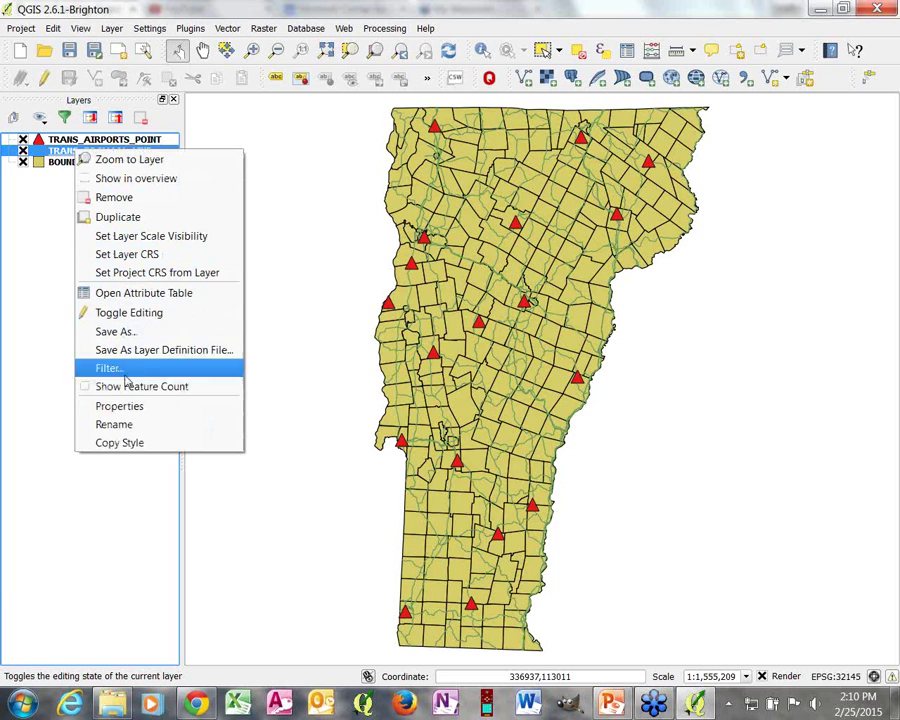
pyautogui.click(121, 408)
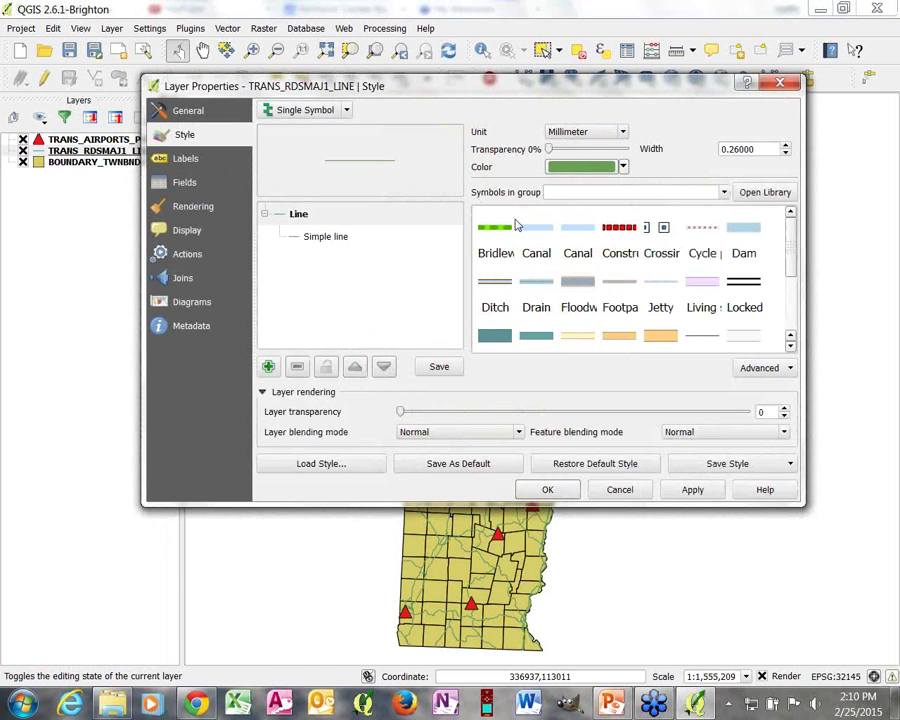
pyautogui.scroll(-1, 793, 248)
pyautogui.scroll(-3, 793, 248)
pyautogui.scroll(4, 793, 241)
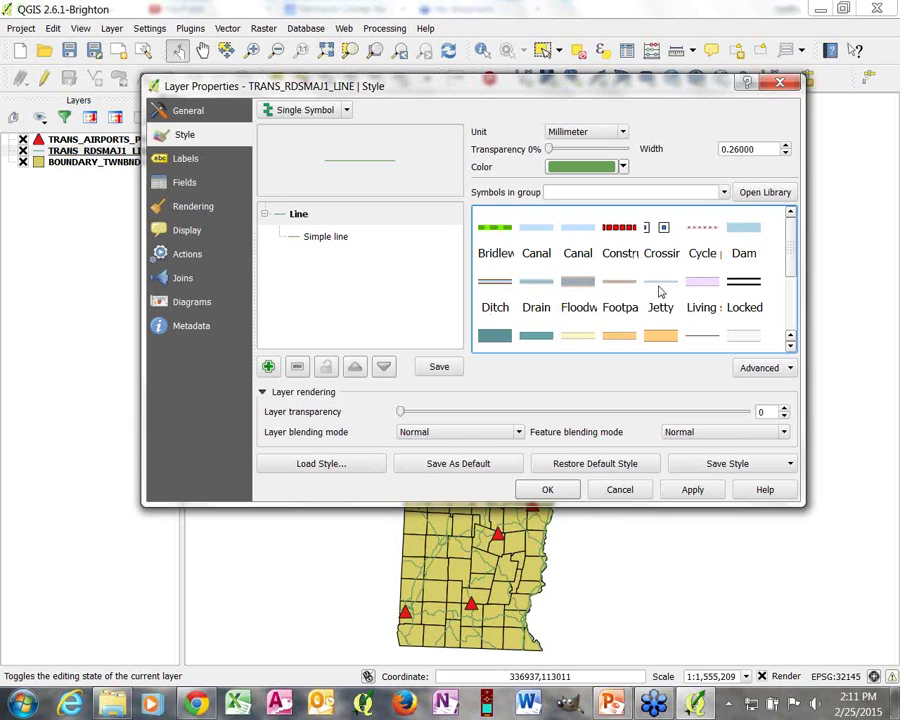
pyautogui.scroll(-3, 793, 302)
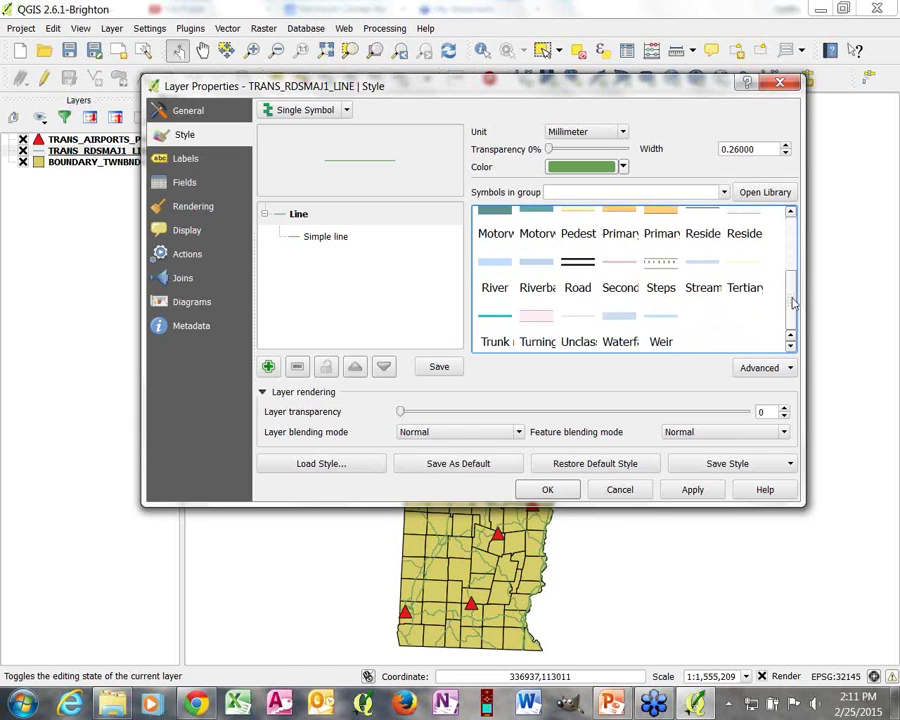
pyautogui.scroll(3, 793, 302)
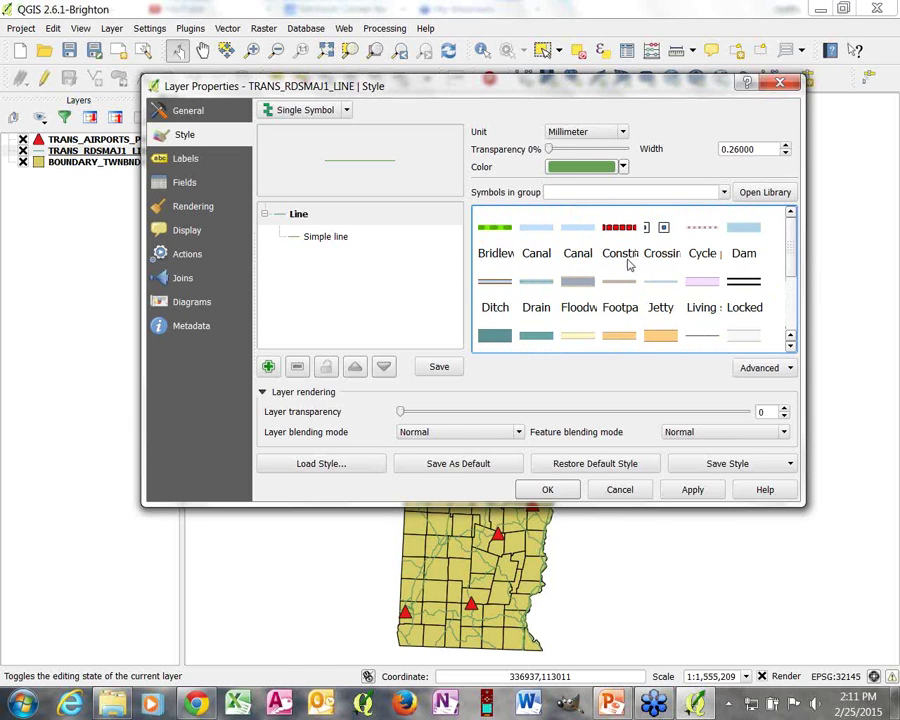
pyautogui.click(505, 285)
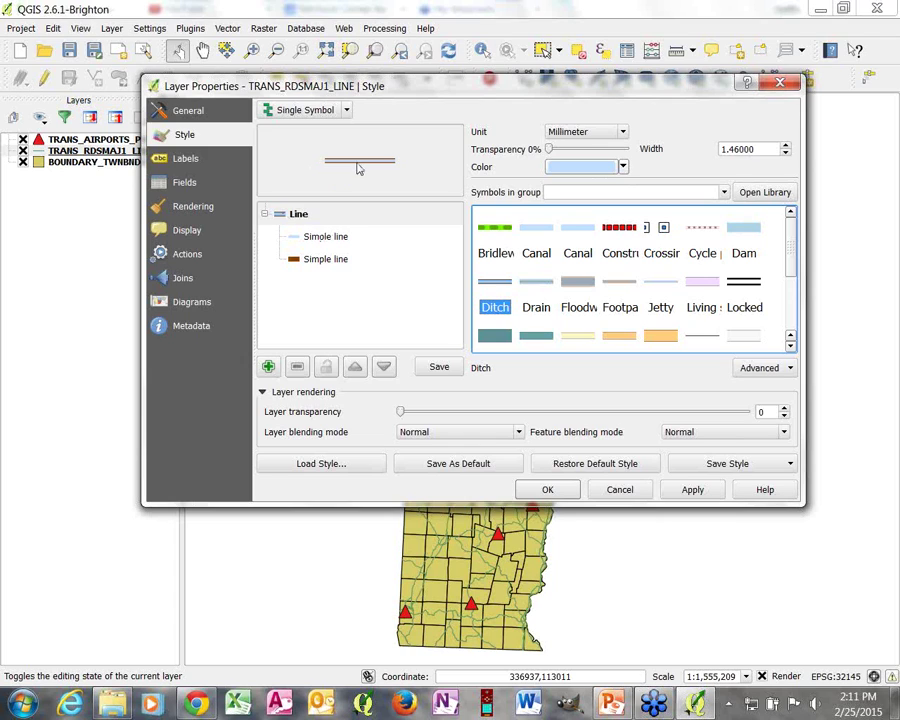
# - Recolour the upper simple line of the roads symbol light gray
pyautogui.click(324, 237)
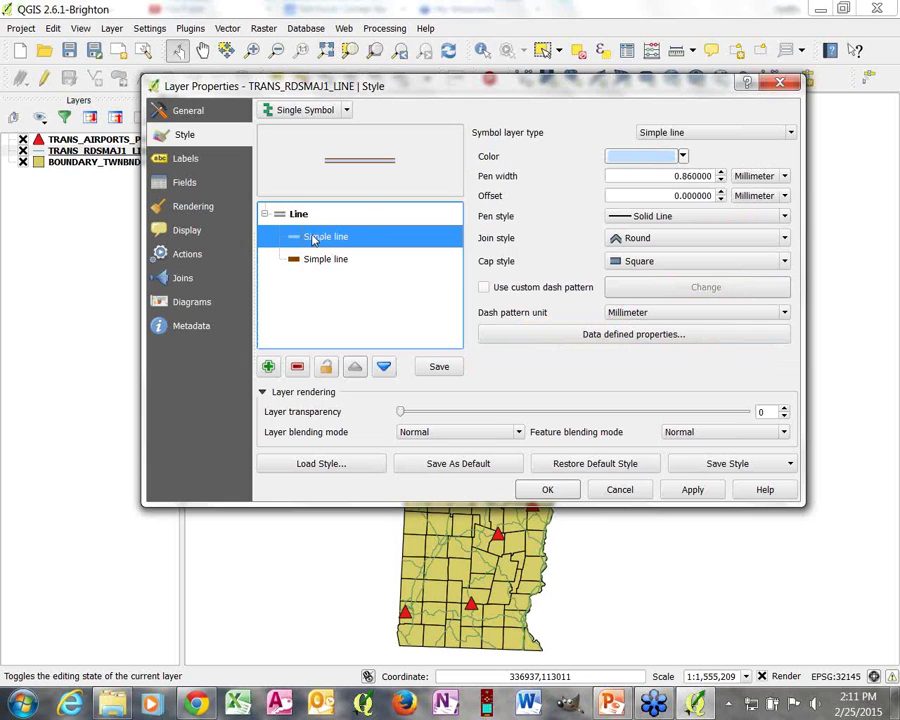
pyautogui.click(684, 157)
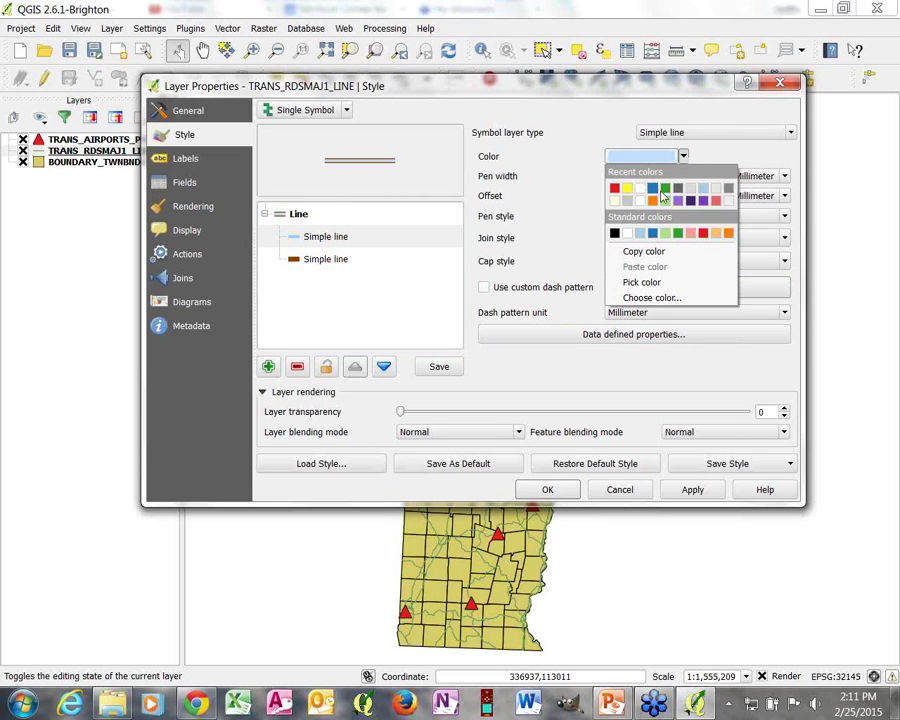
pyautogui.click(721, 191)
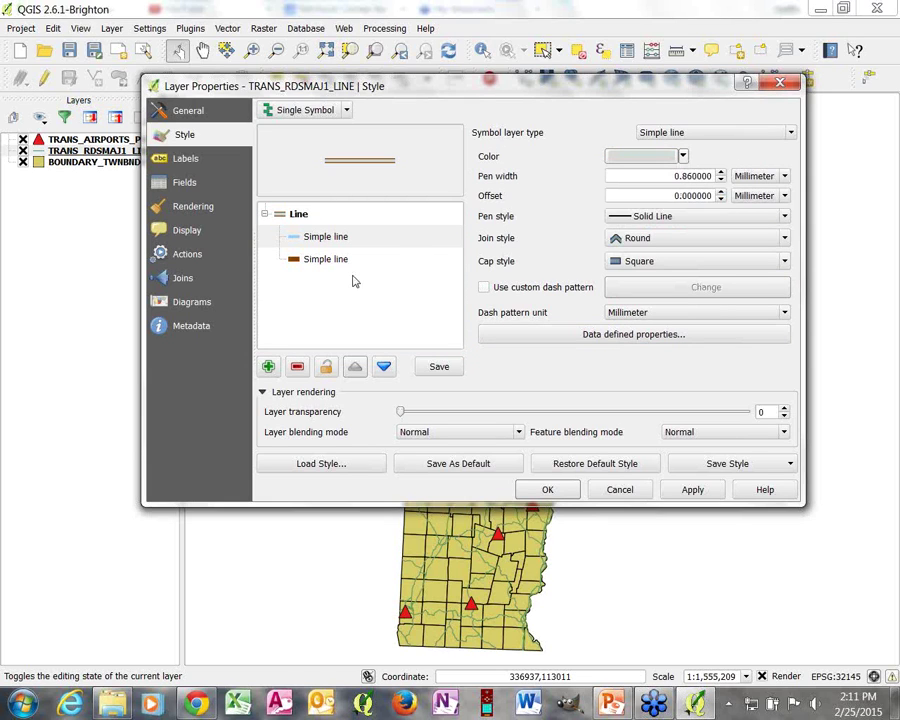
# - Recolour the lower, brown simple line of the roads symbol dark gray, keep the solid pen style, and apply the style
pyautogui.click(322, 261)
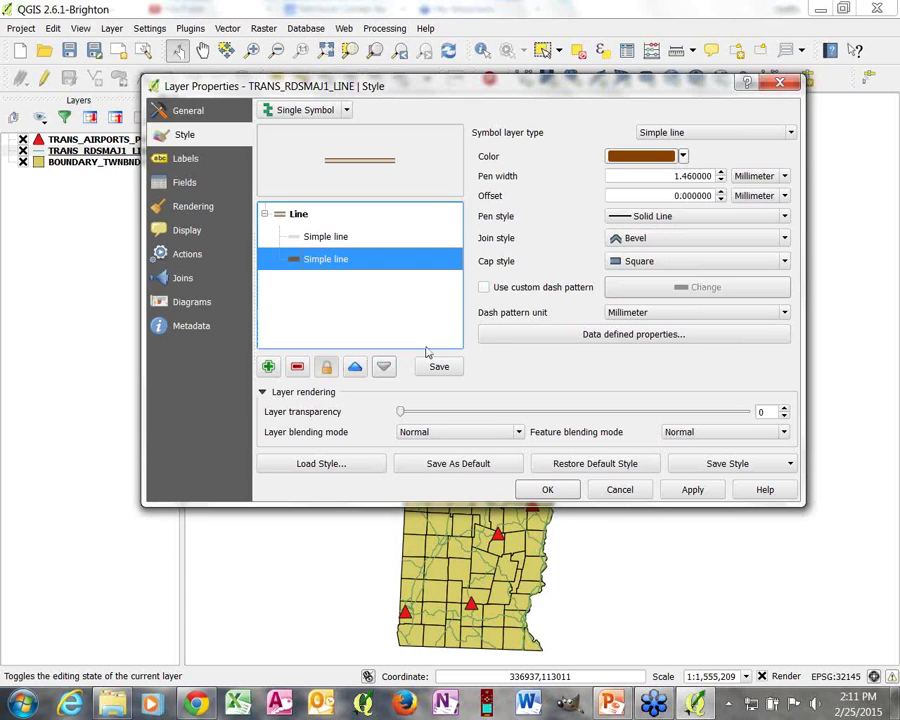
pyautogui.click(683, 157)
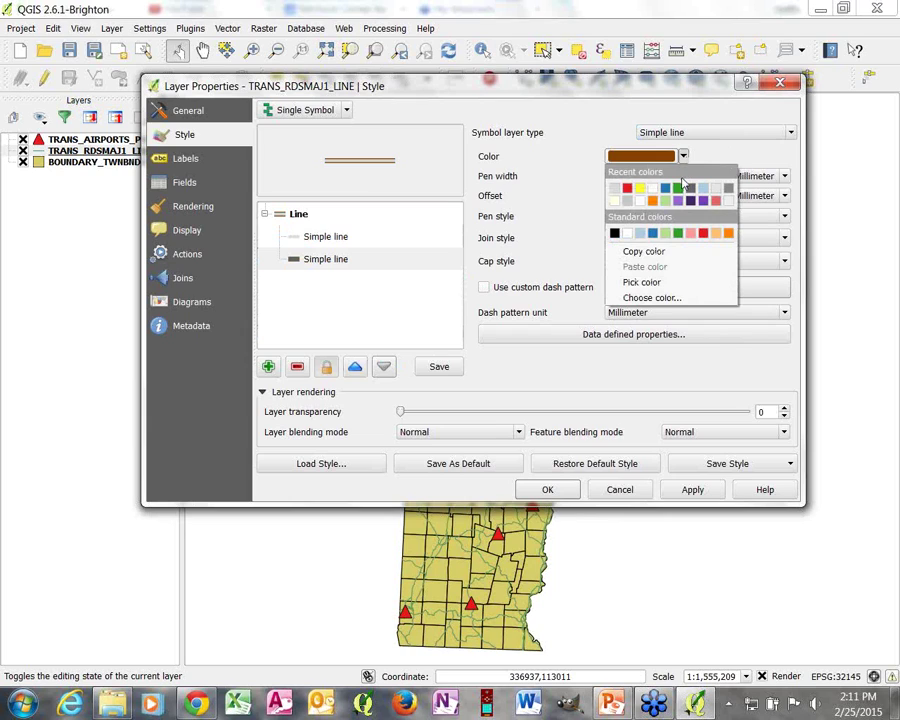
pyautogui.click(690, 188)
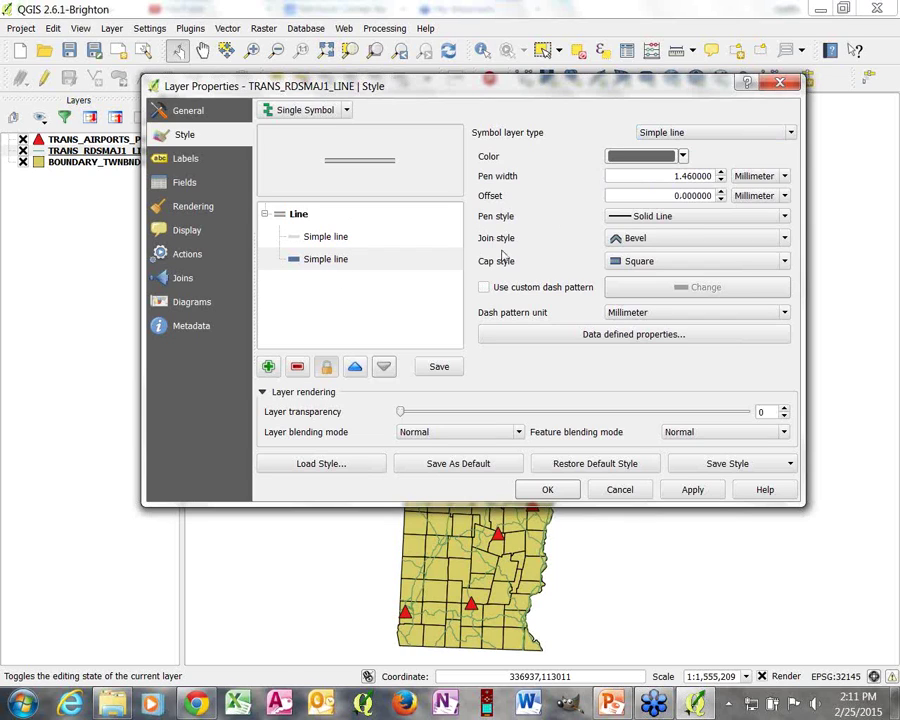
pyautogui.click(676, 217)
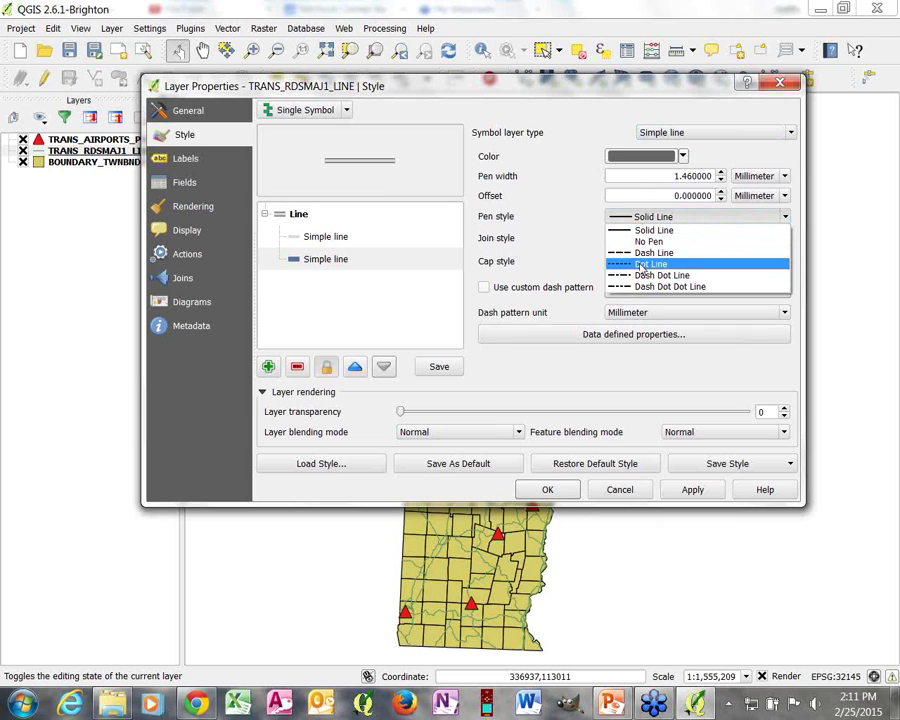
pyautogui.click(361, 289)
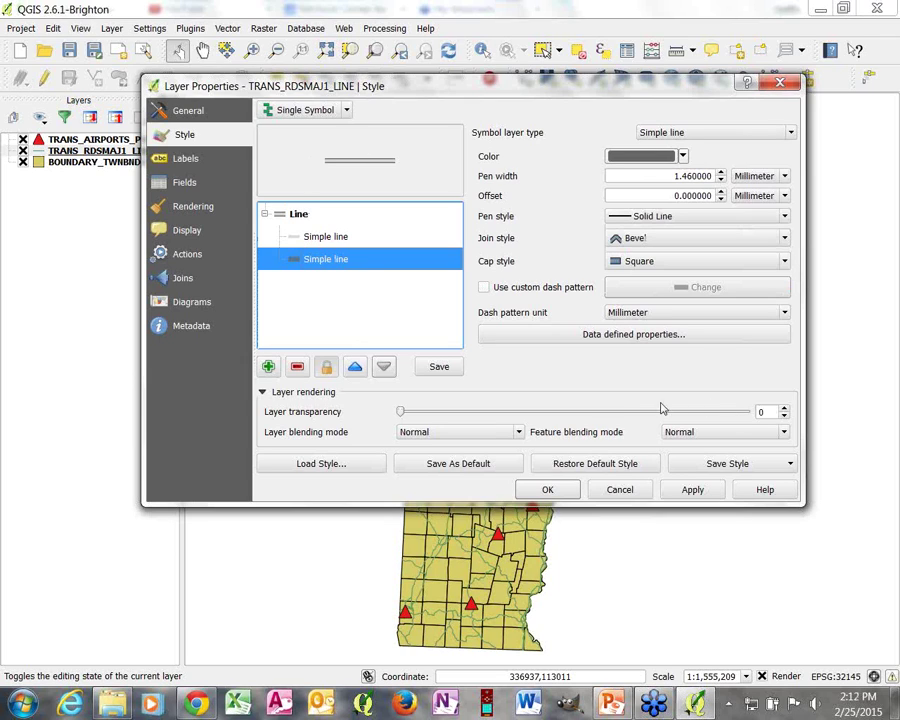
pyautogui.click(548, 490)
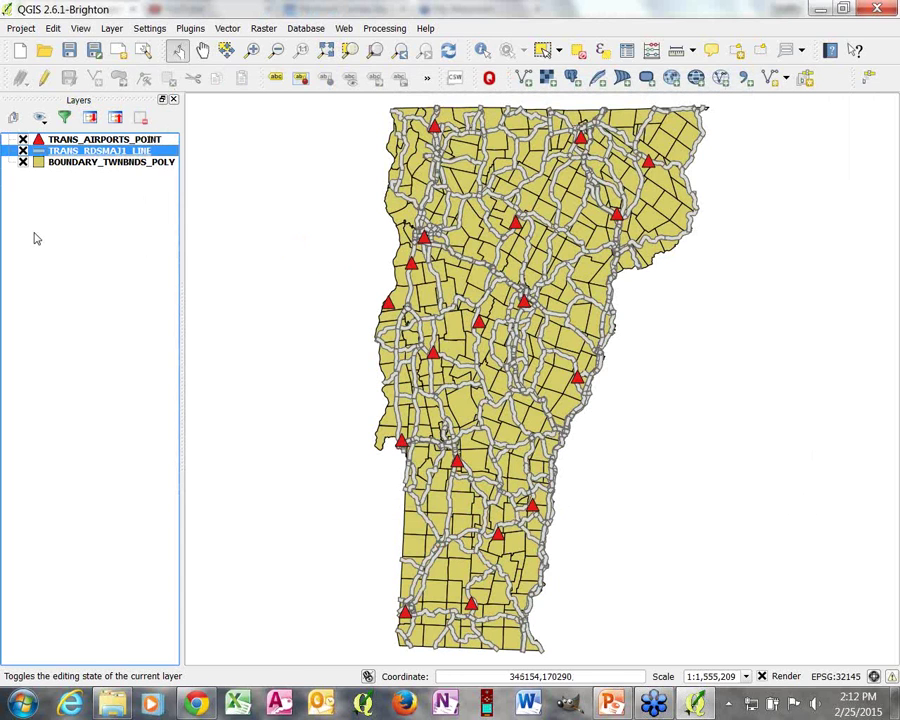
# - Reduce the overall line width of the TRANS_RDSMAJ1_LINE symbol to 1 mm and apply it
pyautogui.rightClick(88, 149)
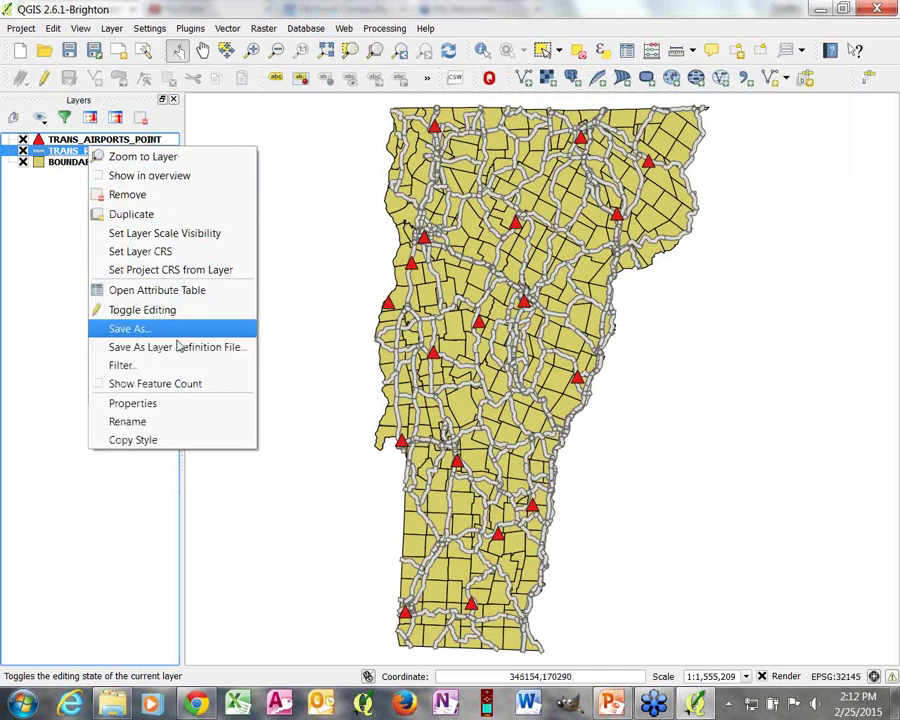
pyautogui.click(140, 403)
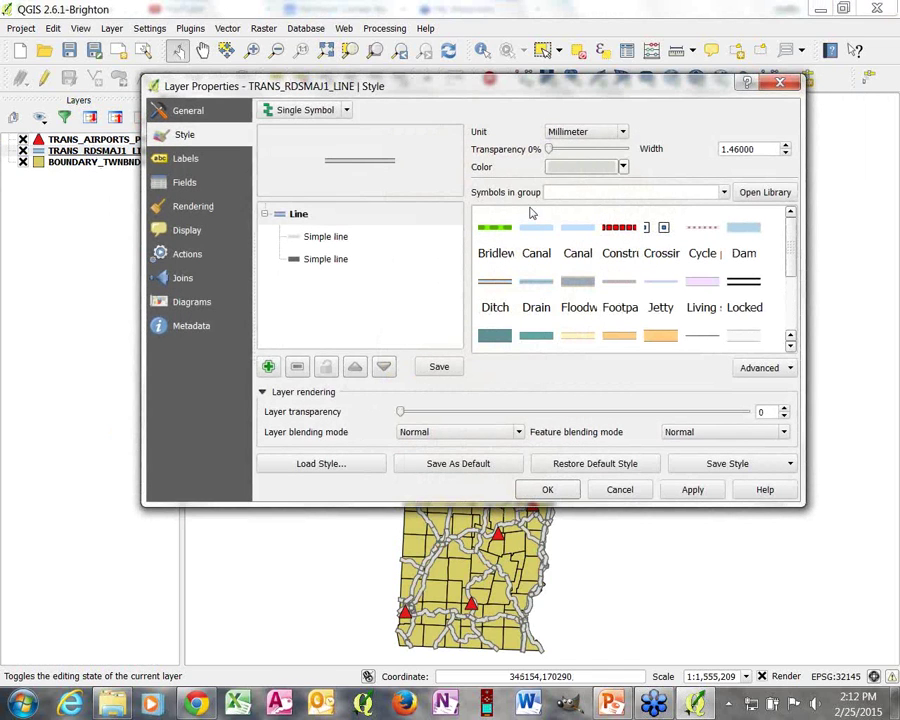
pyautogui.click(301, 216)
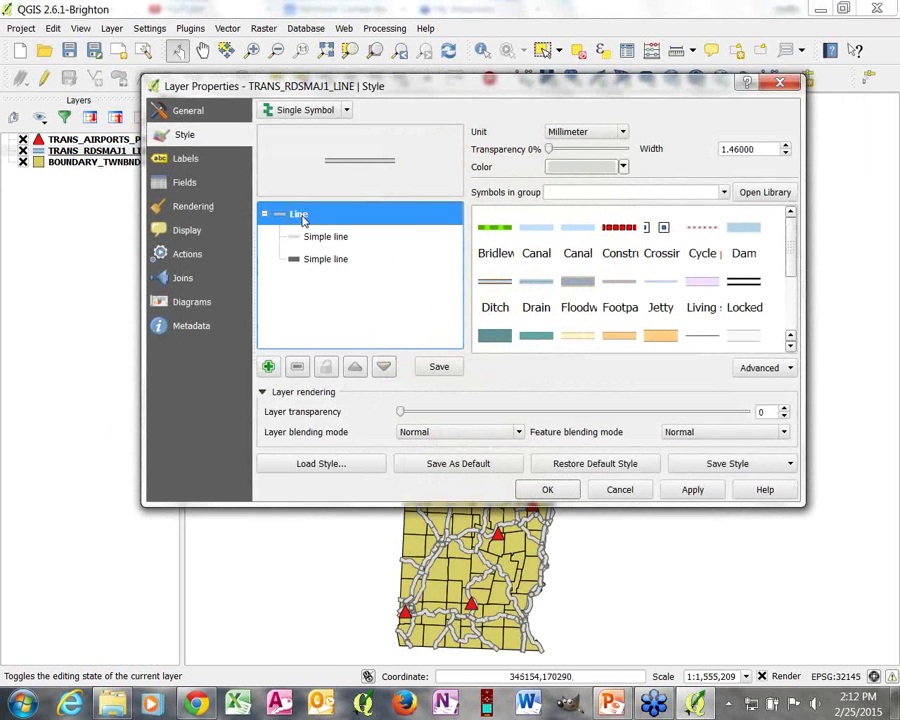
pyautogui.click(748, 149)
pyautogui.write('1')
pyautogui.click(693, 490)
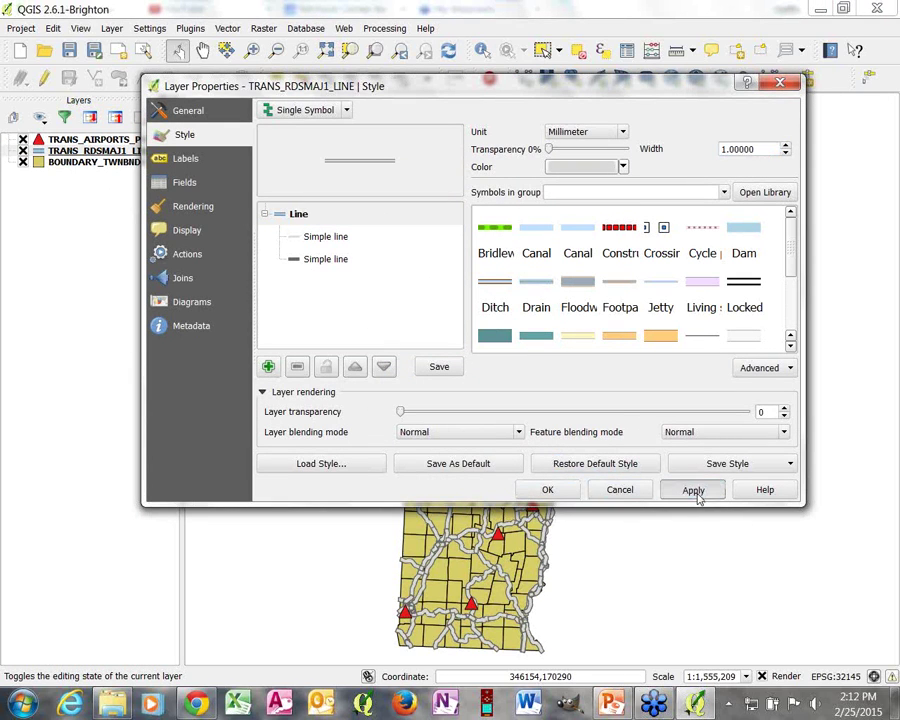
pyautogui.click(546, 491)
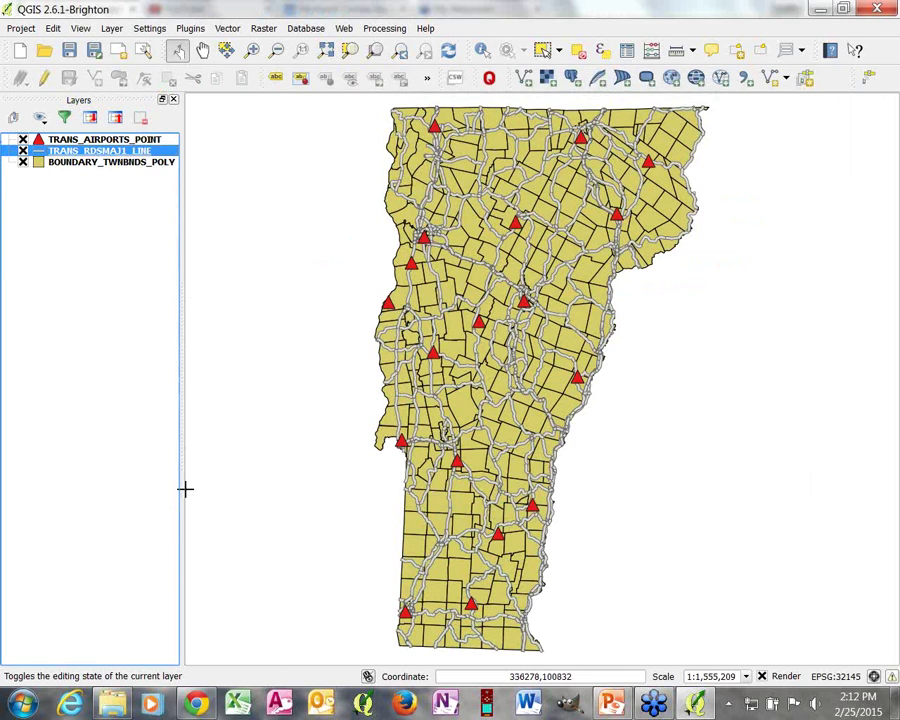
# - Open the custom color selection for the fill symbol of the BOUNDARY_TWNBNDS_POLY layer
pyautogui.rightClick(76, 168)
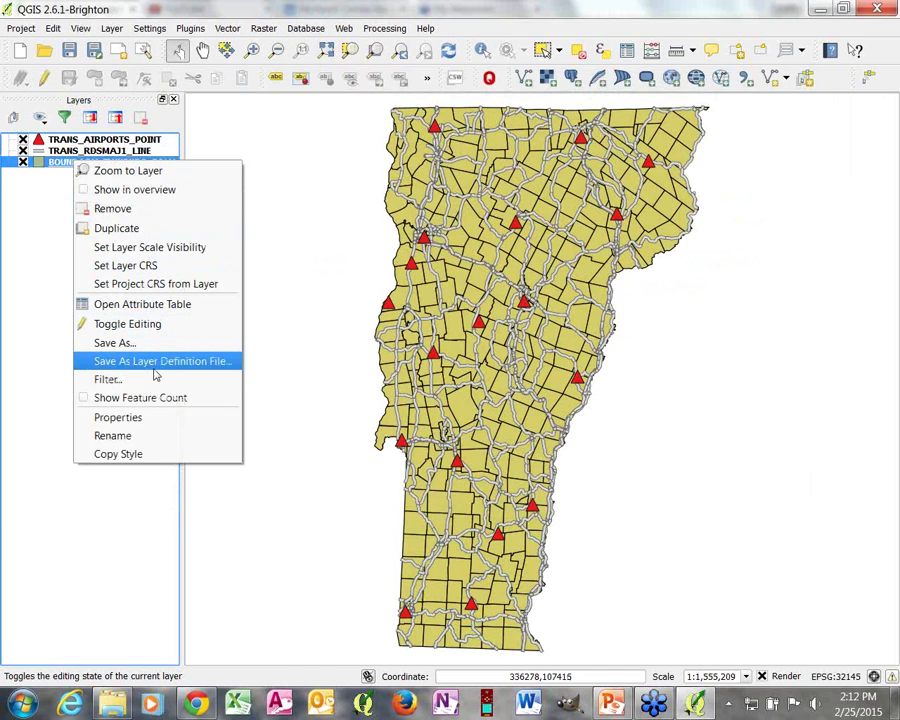
pyautogui.click(140, 432)
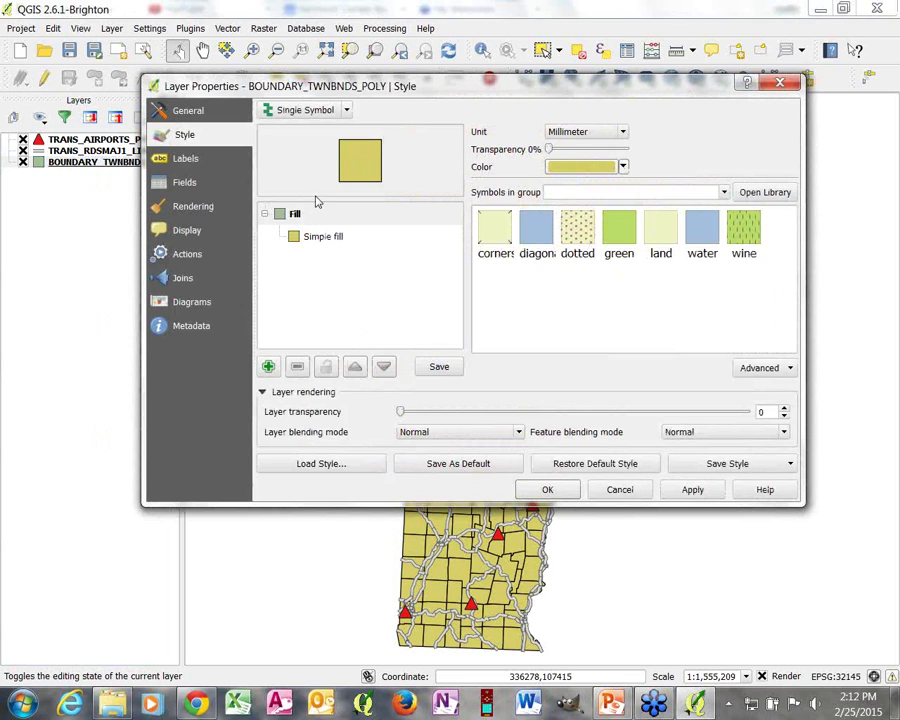
pyautogui.click(623, 167)
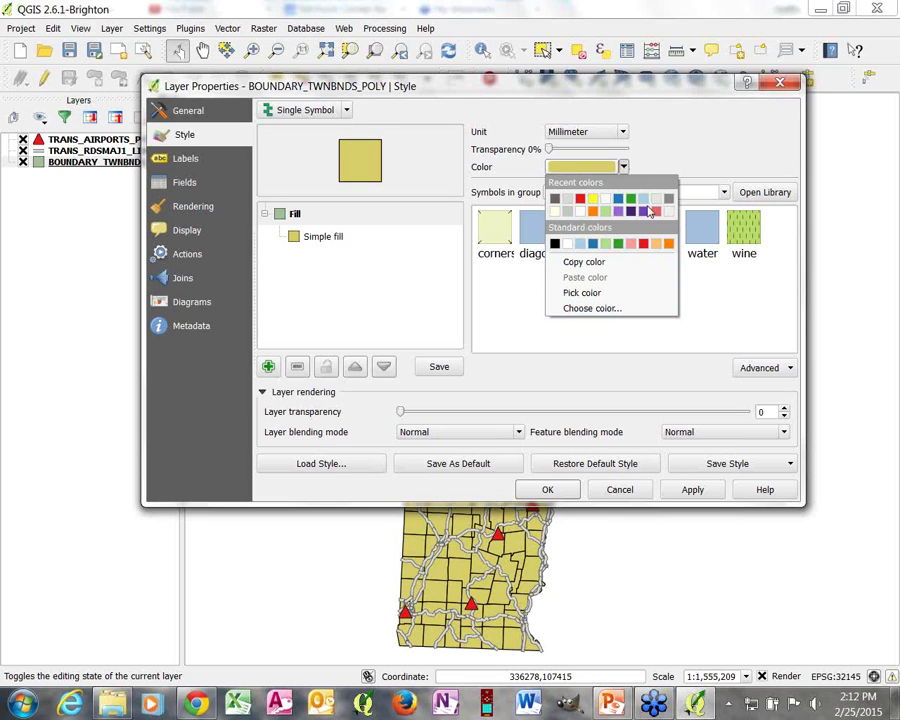
pyautogui.click(588, 310)
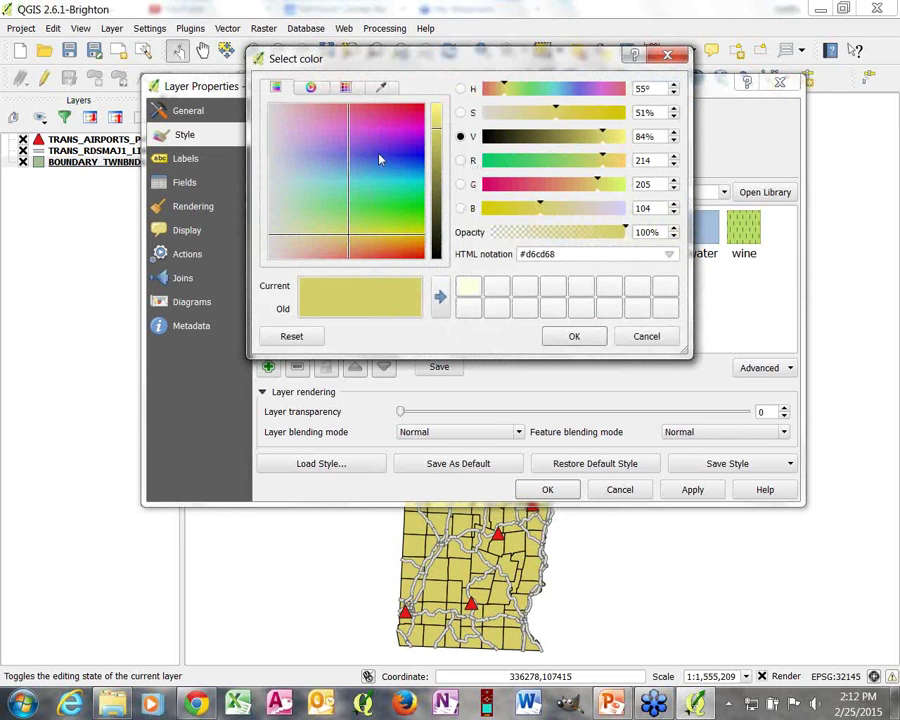
# - Look through the recent color swatches and try several blue shades on the color wheel for the town fill
pyautogui.click(310, 87)
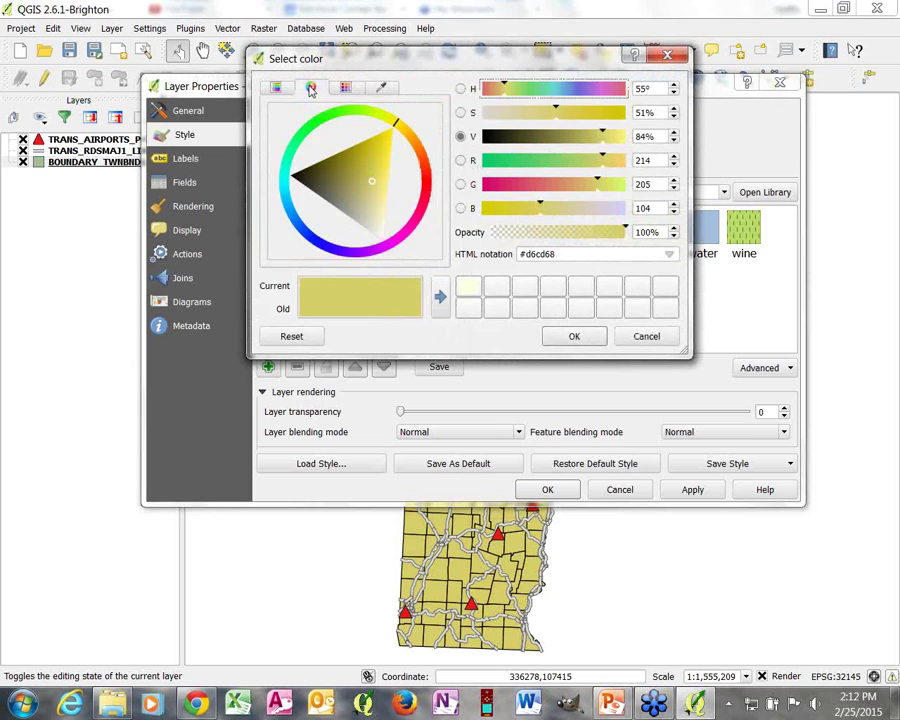
pyautogui.click(345, 88)
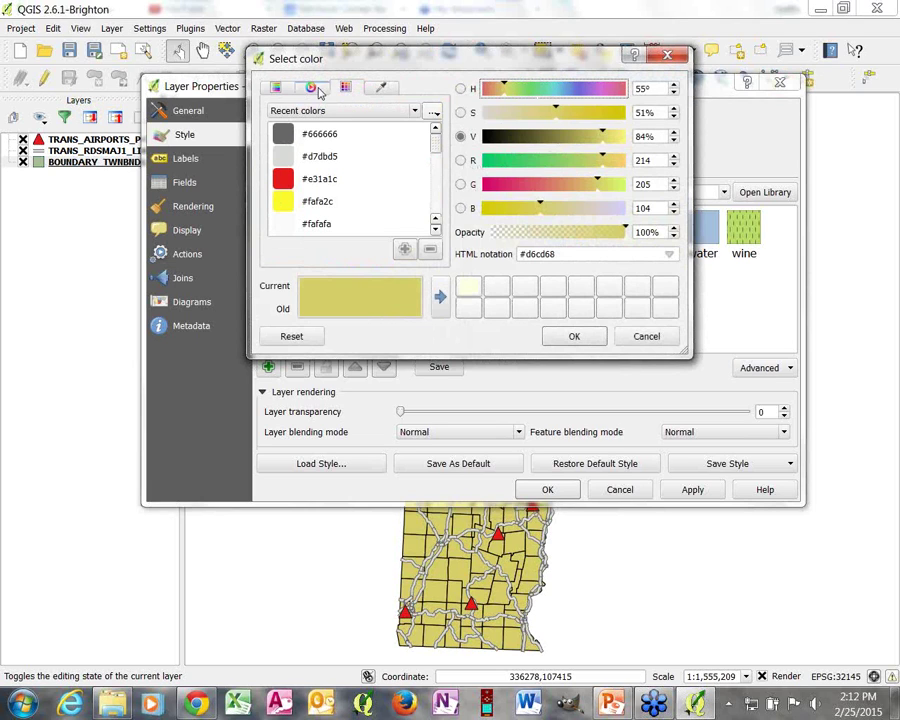
pyautogui.moveTo(433, 146)
pyautogui.mouseDown()
pyautogui.moveTo(435, 212)
pyautogui.moveTo(436, 129)
pyautogui.mouseUp()
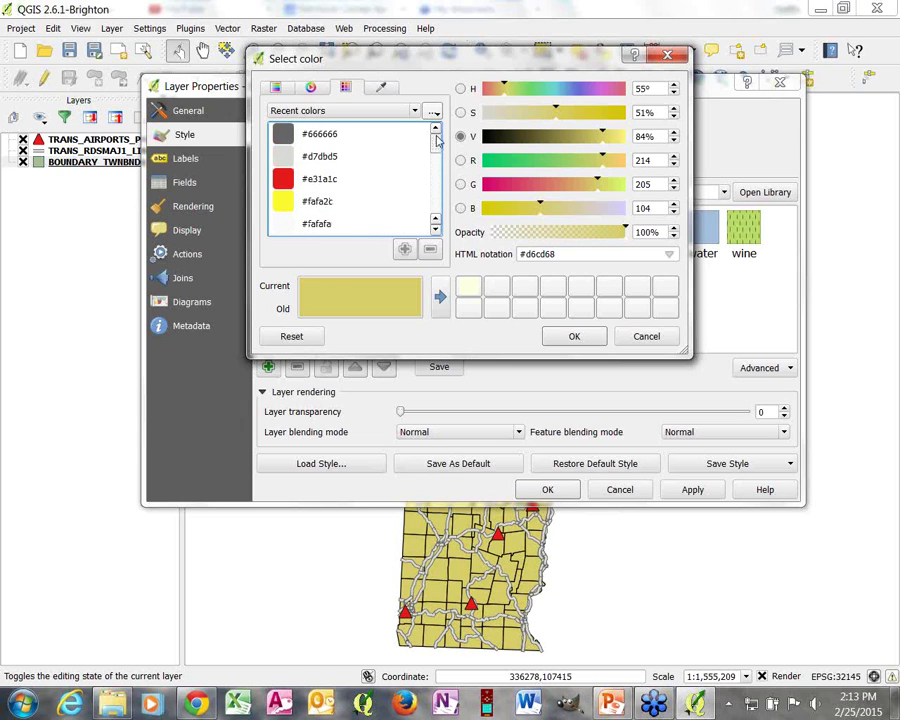
pyautogui.click(311, 87)
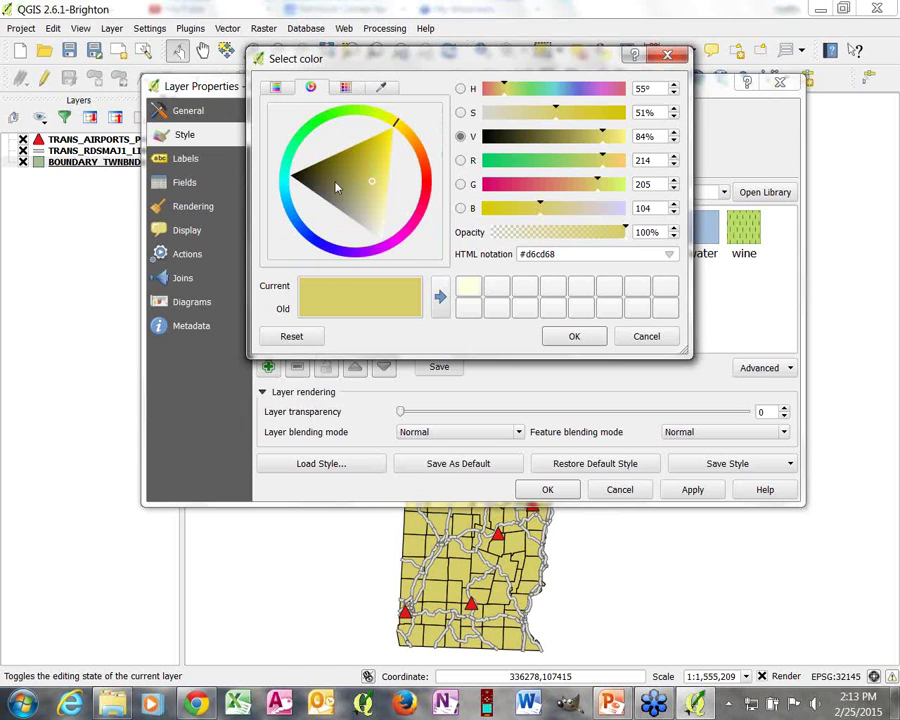
pyautogui.click(310, 234)
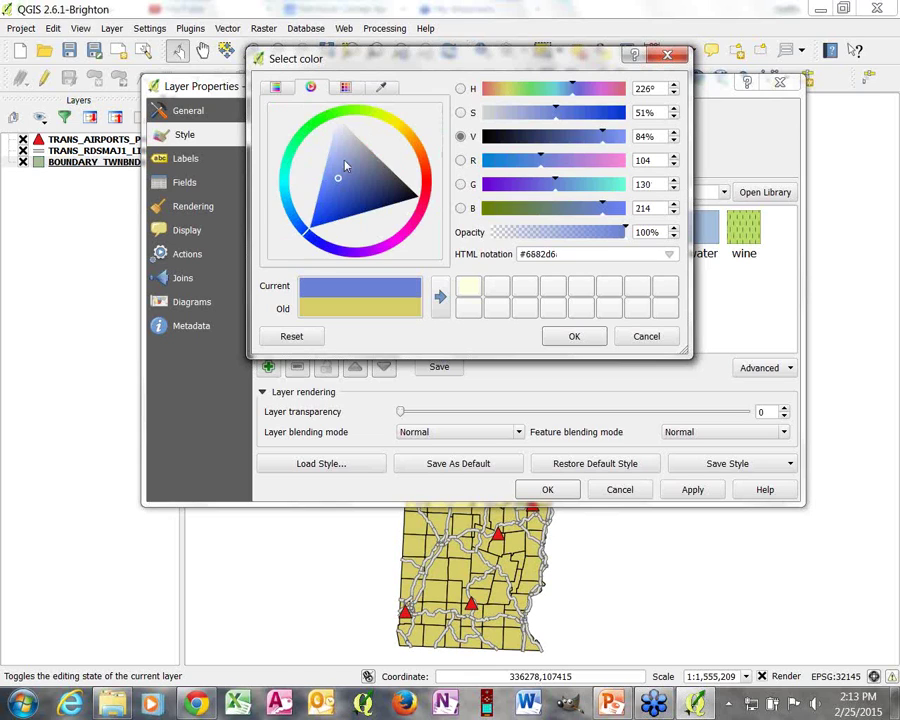
pyautogui.moveTo(300, 228); pyautogui.dragTo(293, 205)
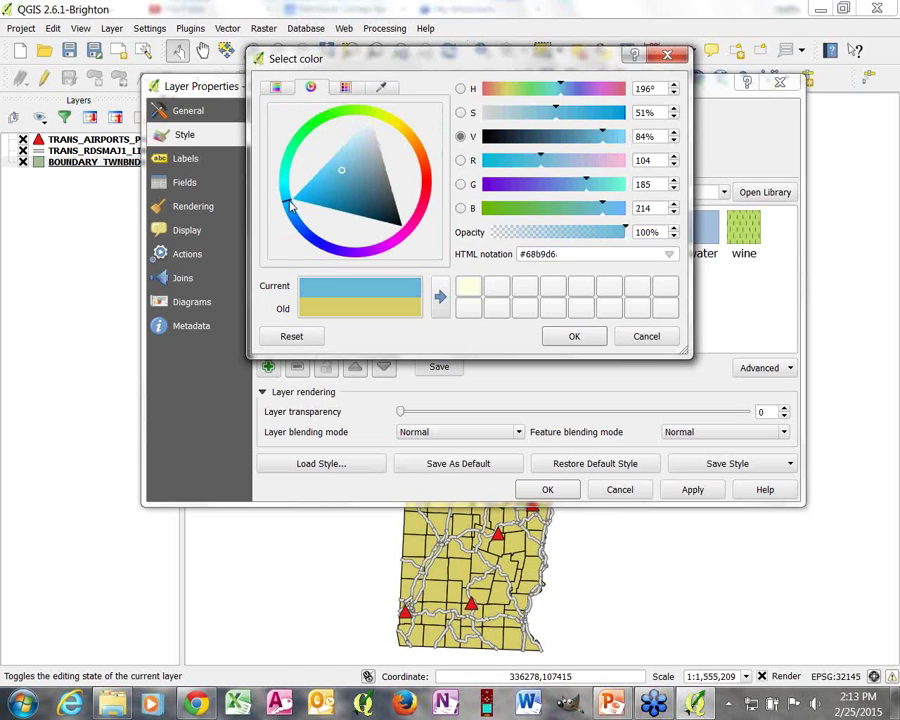
pyautogui.click(325, 182)
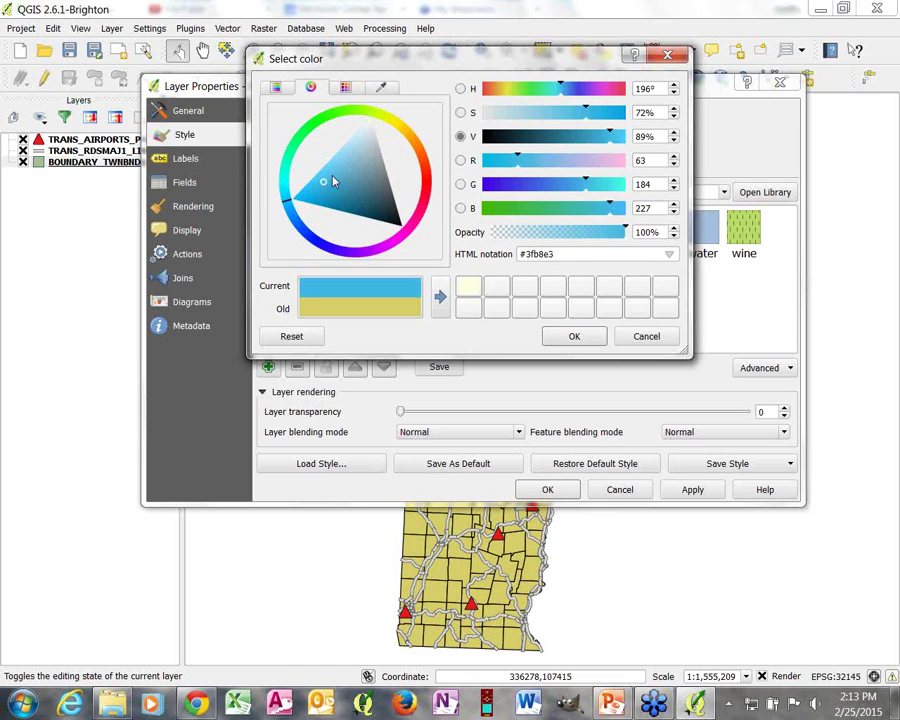
pyautogui.click(354, 153)
pyautogui.click(365, 205)
pyautogui.click(335, 181)
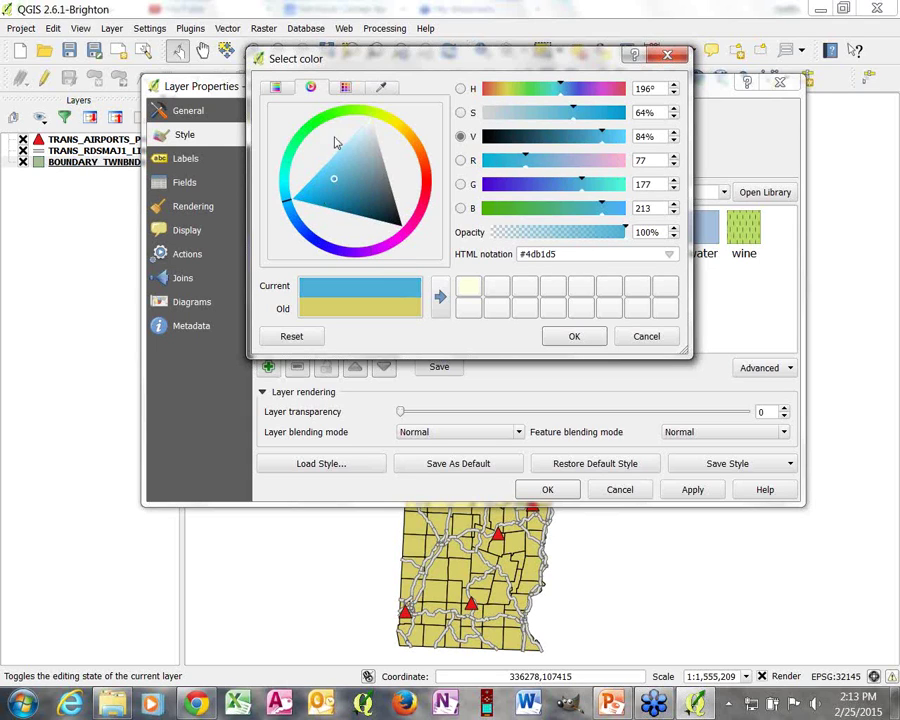
# - Set the town polygons' fill color to red 255, green 255 and blue 225, and accept it
pyautogui.click(277, 88)
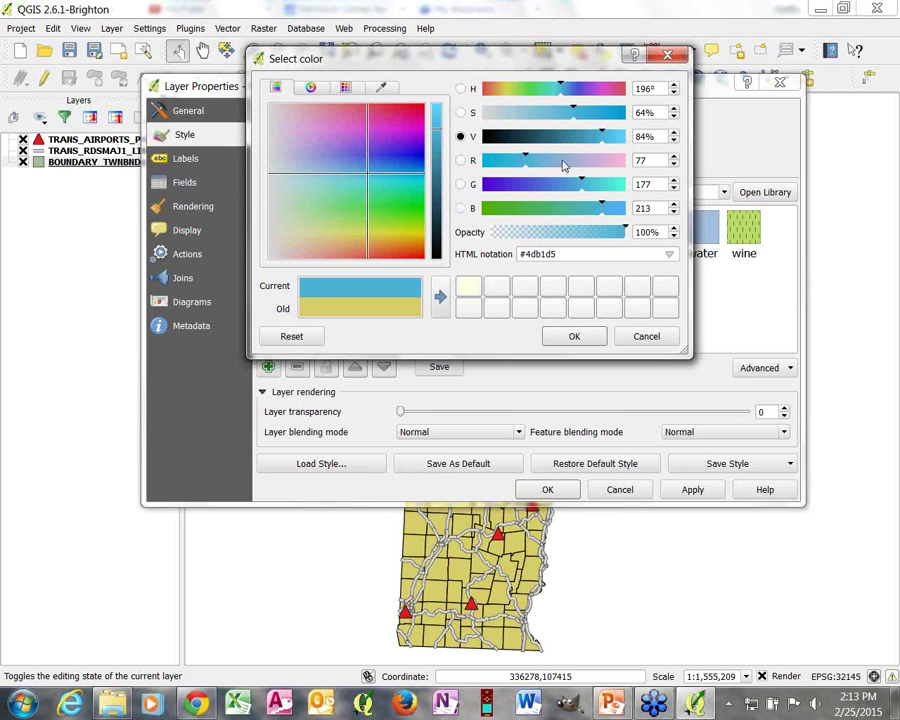
pyautogui.doubleClick(648, 160)
pyautogui.write('255')
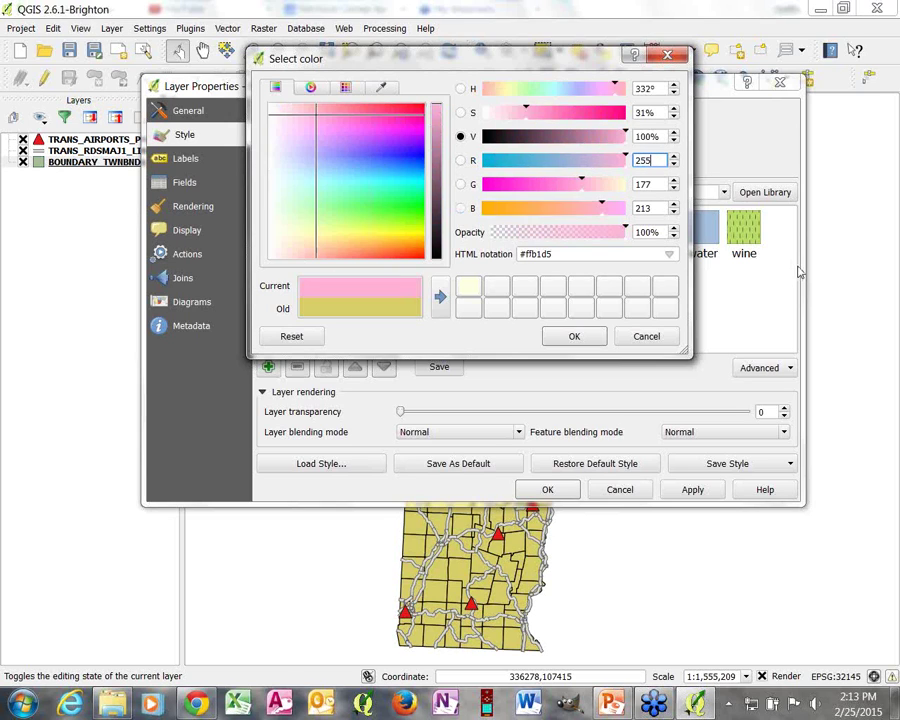
pyautogui.doubleClick(648, 184)
pyautogui.write('255')
pyautogui.doubleClick(660, 207)
pyautogui.write('225')
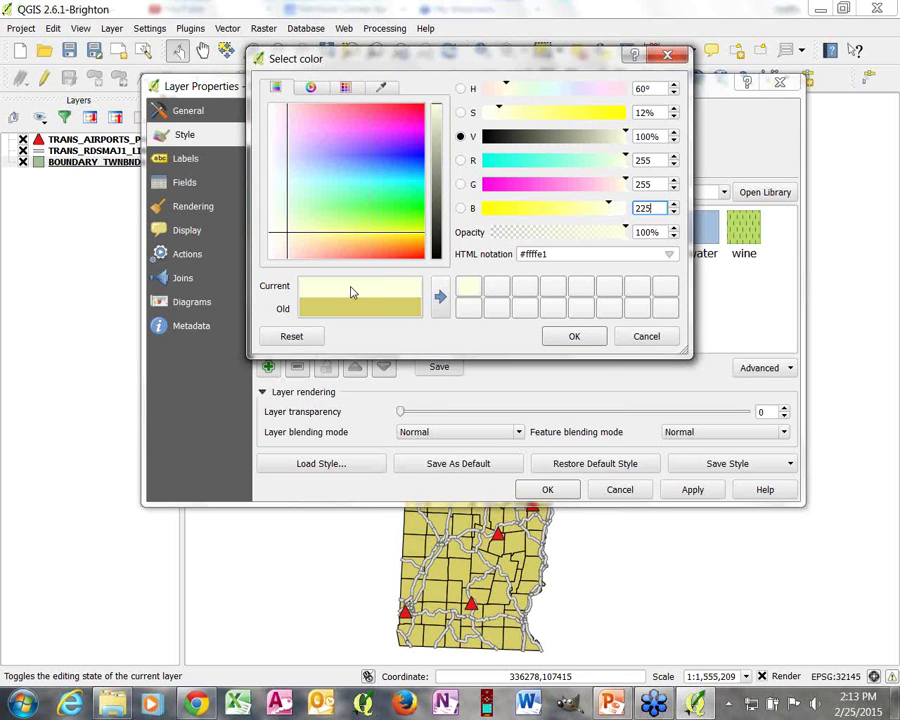
pyautogui.click(440, 296)
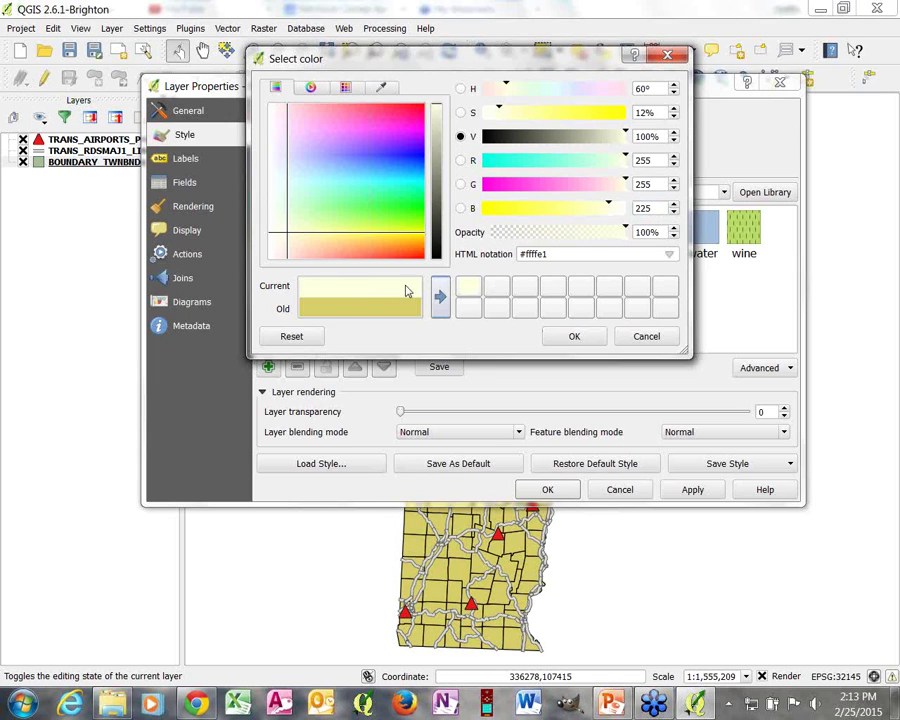
pyautogui.click(574, 335)
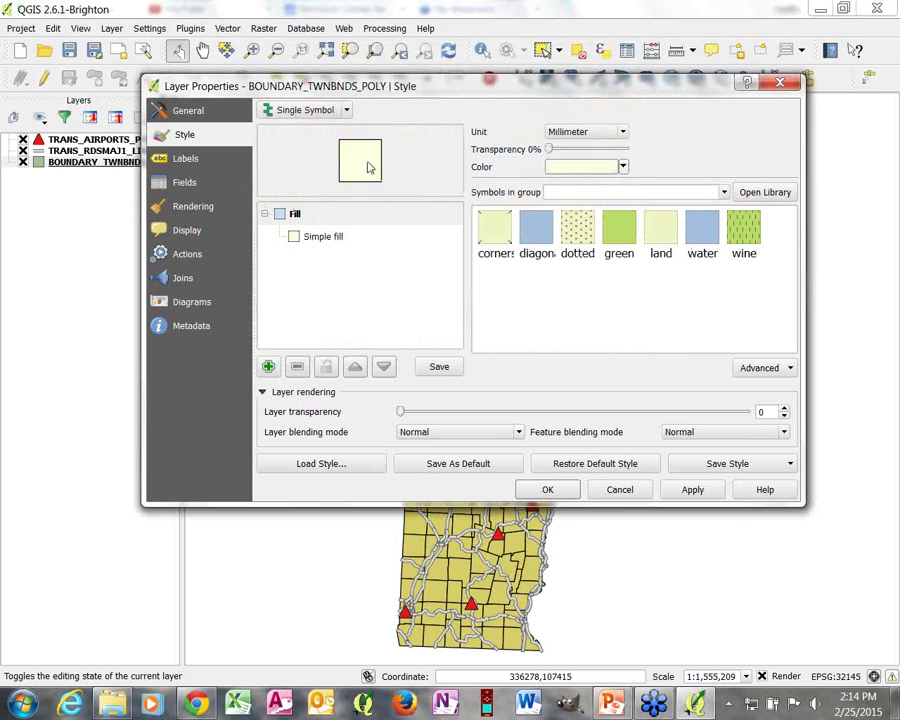
# - Recolor the border of the town polygons' simple fill medium gray, using a recent color
pyautogui.click(320, 238)
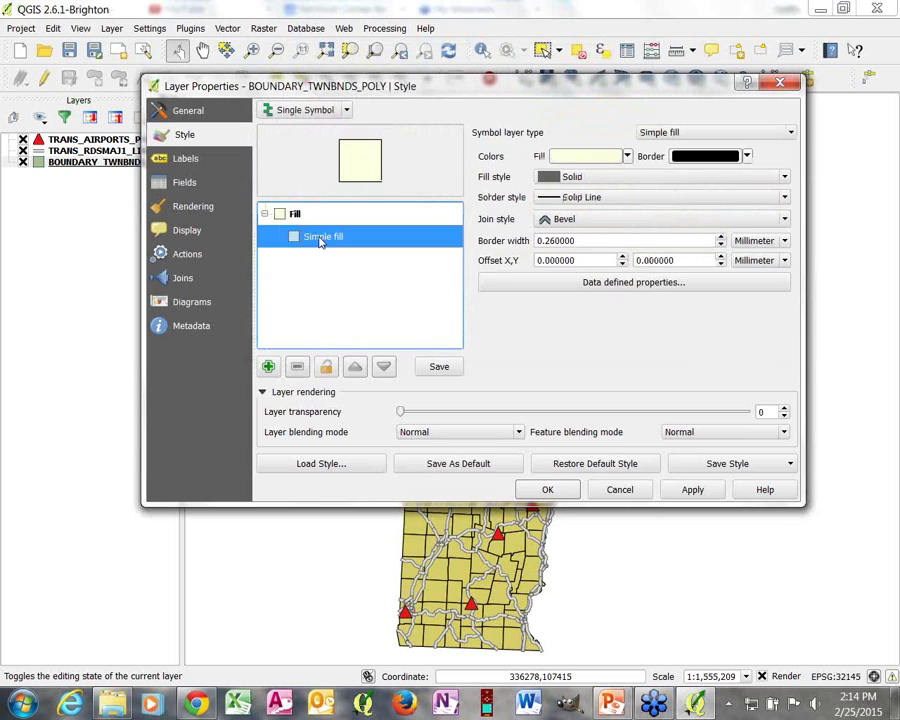
pyautogui.click(747, 157)
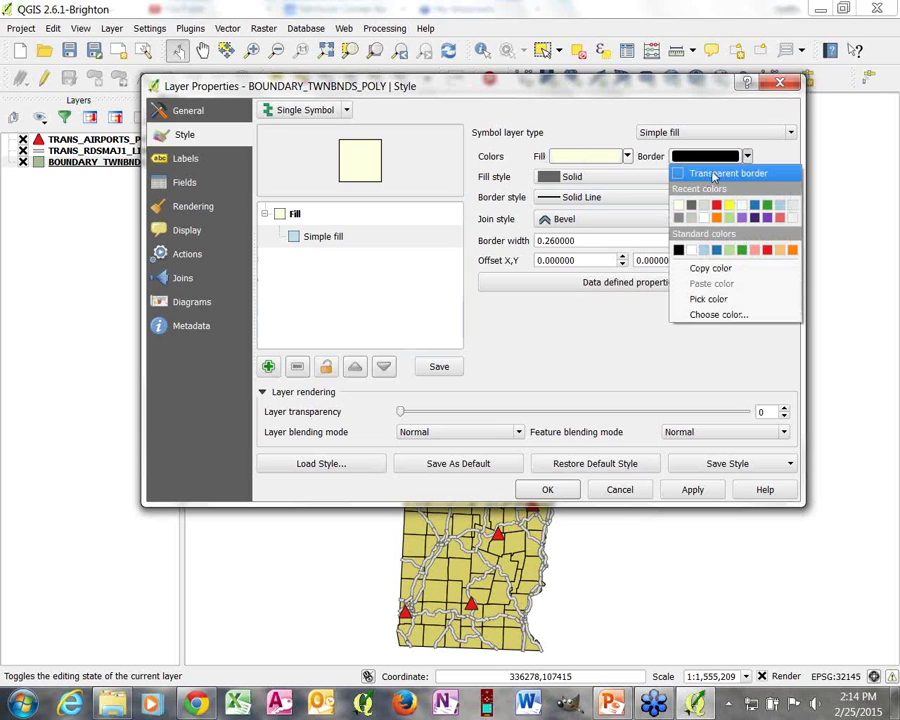
pyautogui.click(679, 219)
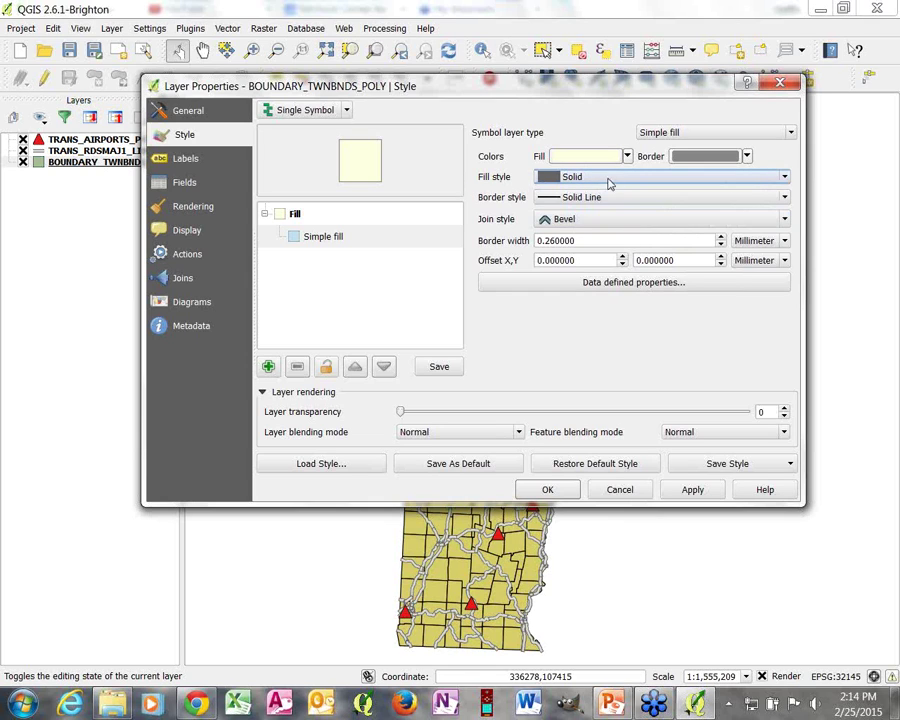
# - Review the fill and border style options, keep Solid and Solid Line, and apply the town boundary style
pyautogui.click(645, 183)
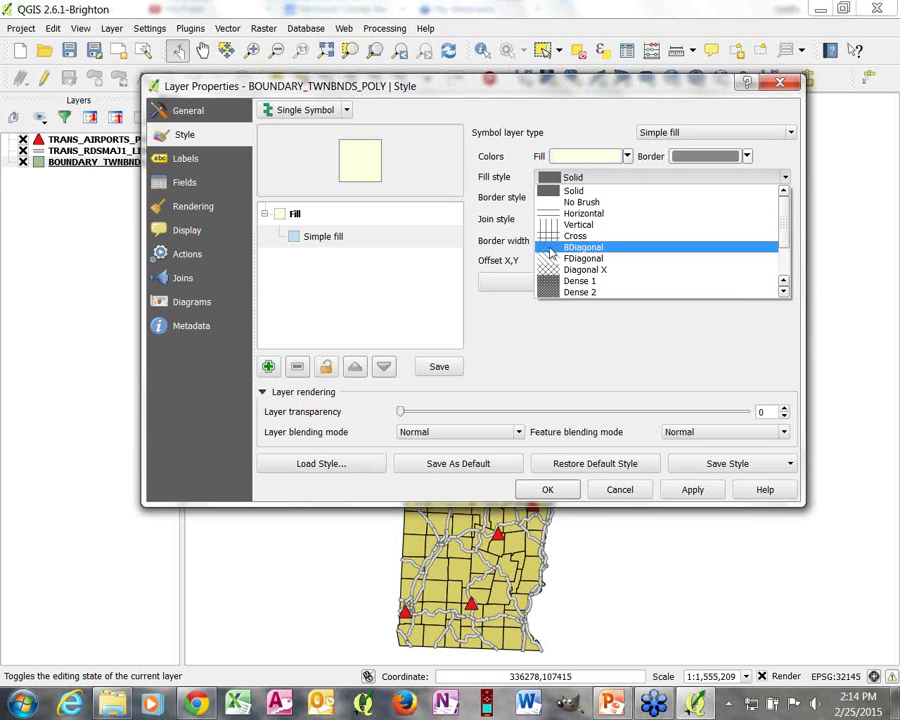
pyautogui.click(580, 190)
pyautogui.click(590, 179)
pyautogui.click(586, 181)
pyautogui.click(580, 199)
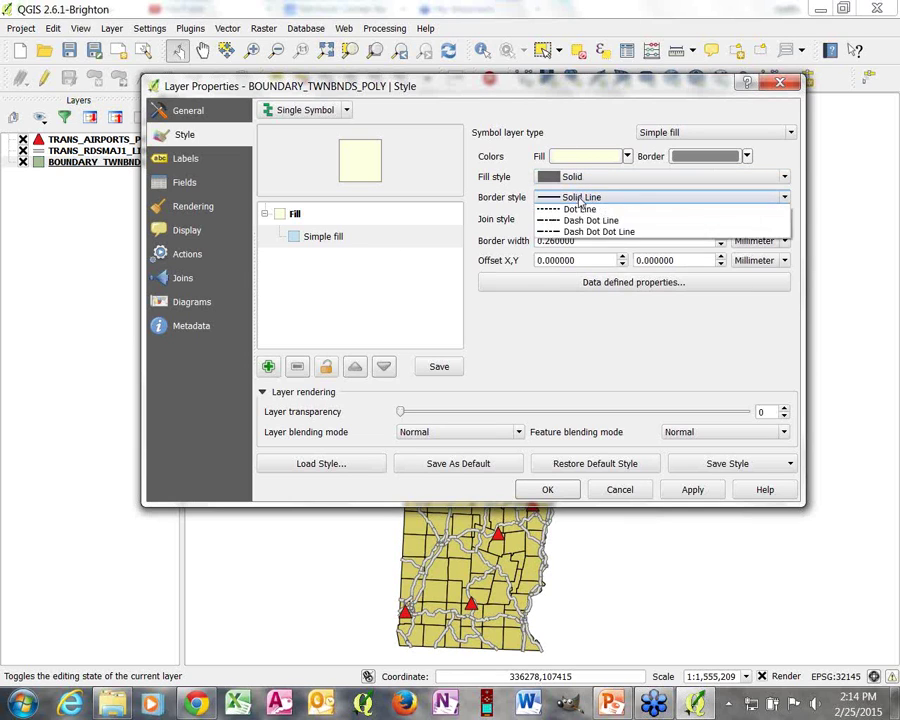
pyautogui.click(581, 203)
pyautogui.click(584, 203)
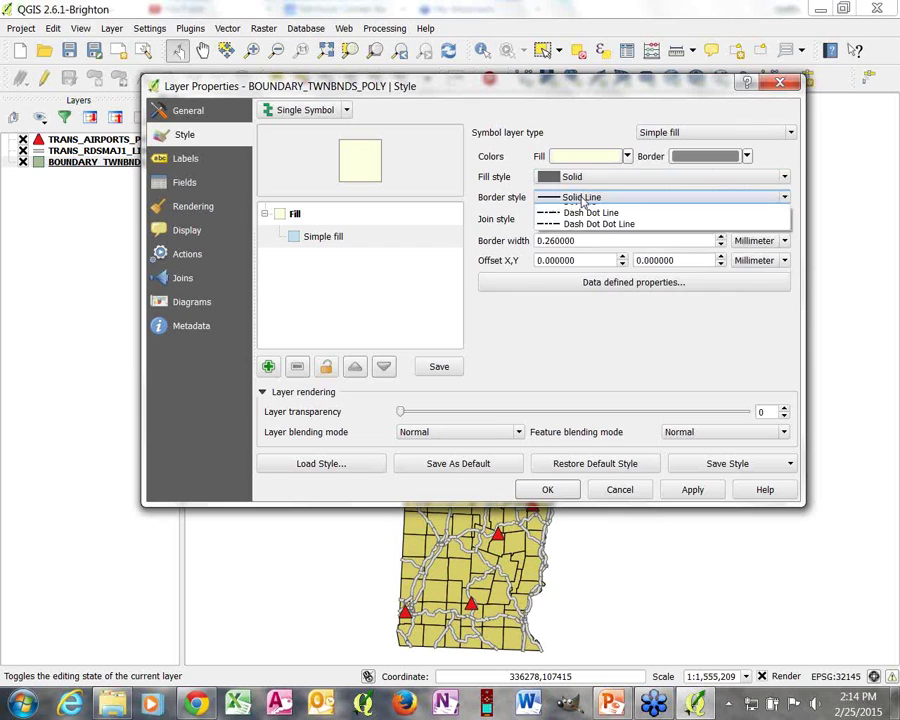
pyautogui.click(584, 204)
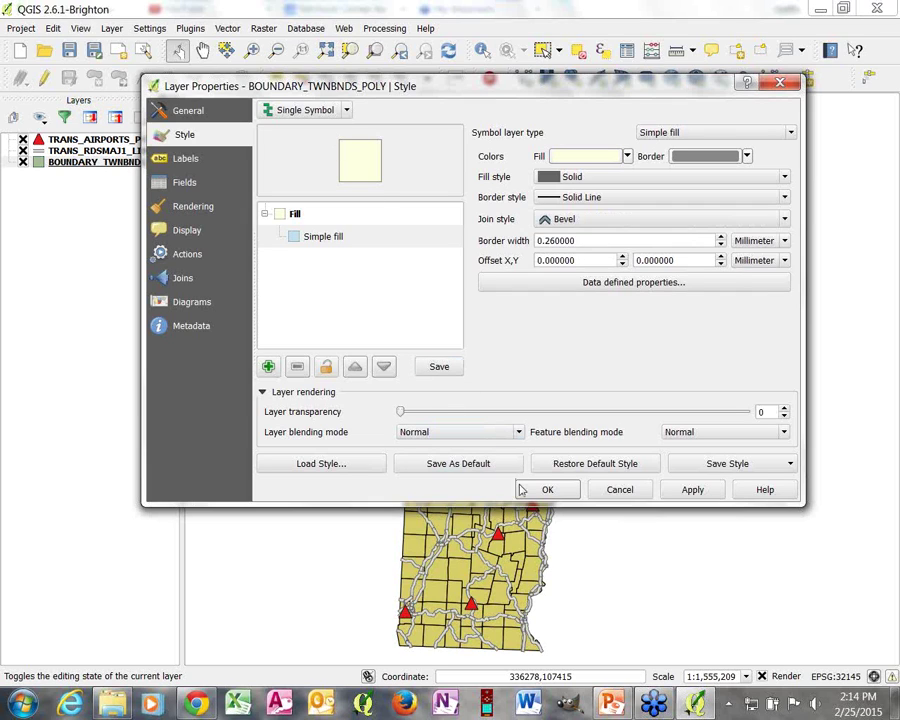
pyautogui.click(690, 490)
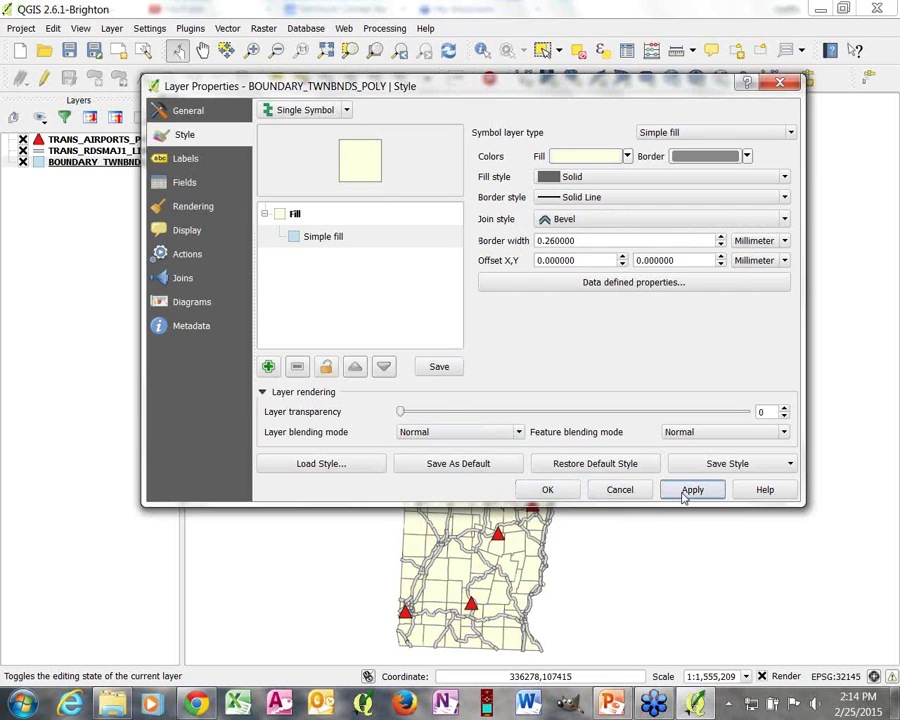
pyautogui.click(545, 489)
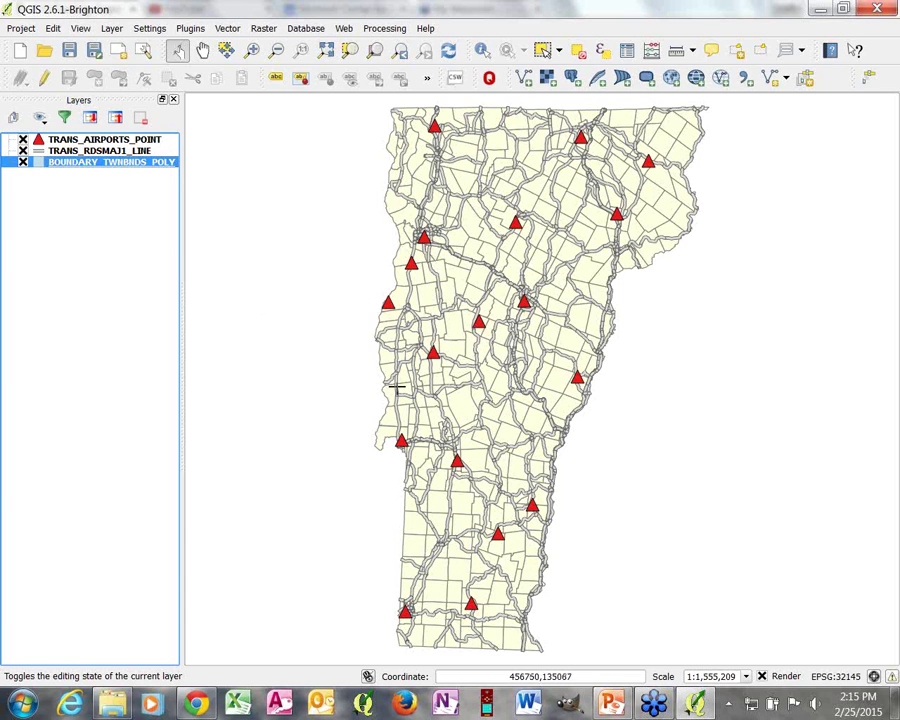
# - Open the style properties of the TRANS_AIRPORTS_POINT layer and switch its rendering from Single Symbol to Categorized
pyautogui.click(105, 139)
pyautogui.rightClick(108, 140)
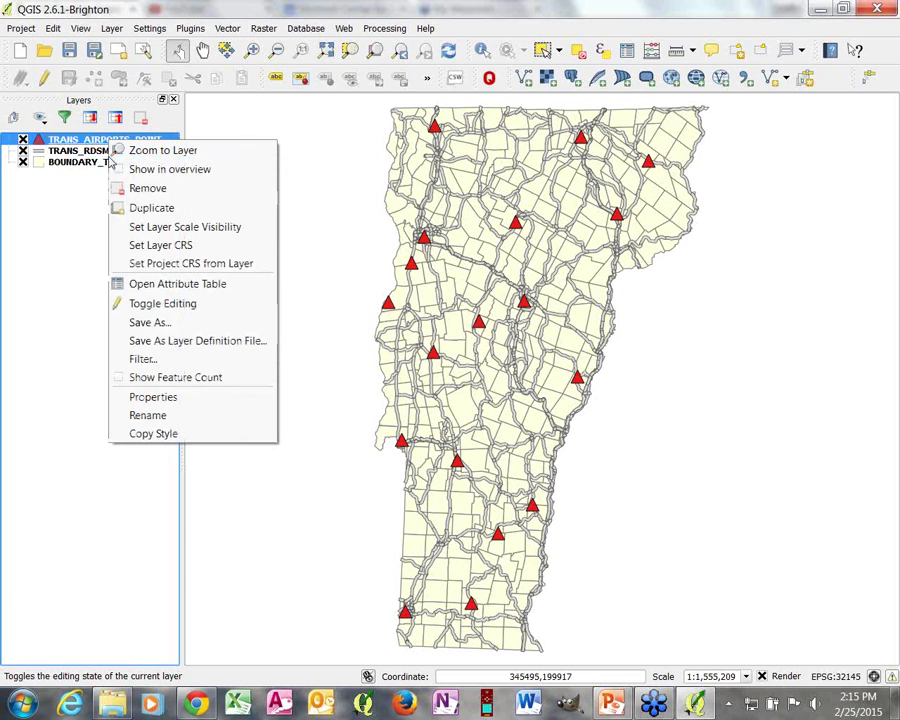
pyautogui.click(150, 397)
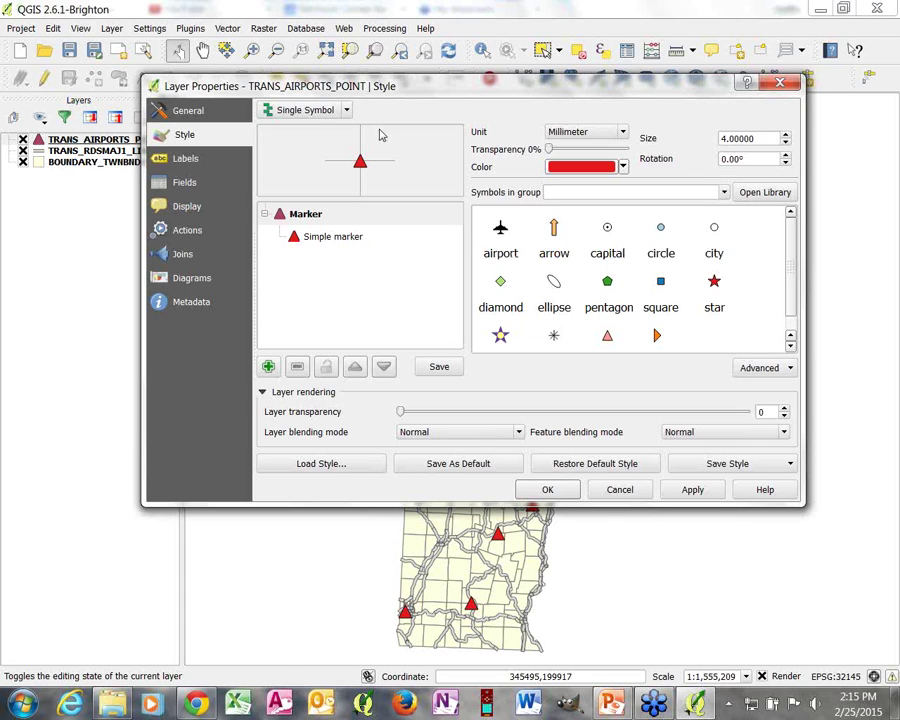
pyautogui.click(347, 111)
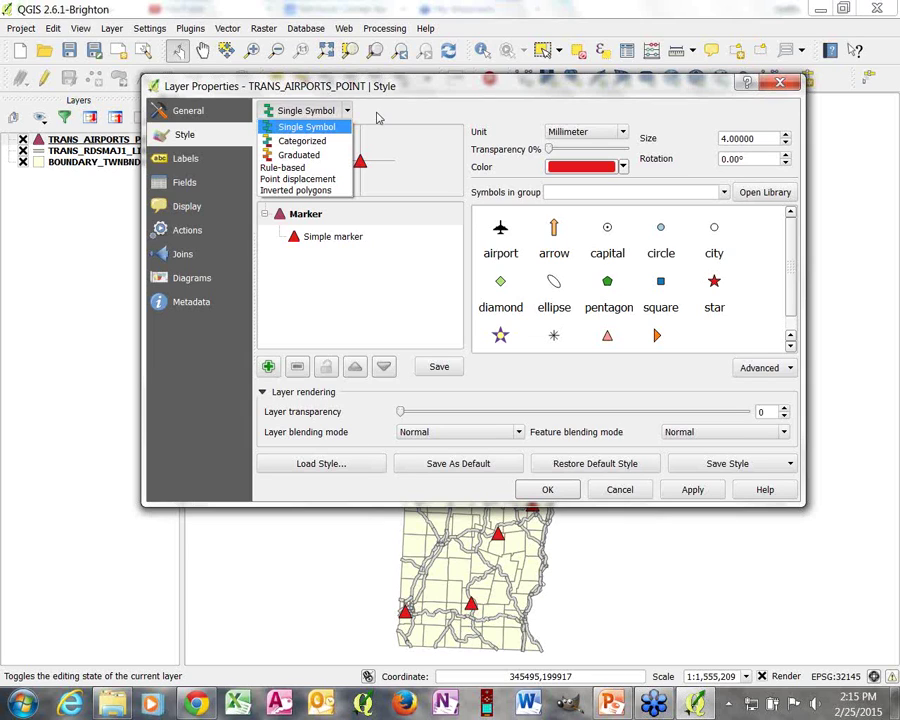
pyautogui.click(349, 111)
pyautogui.click(349, 111)
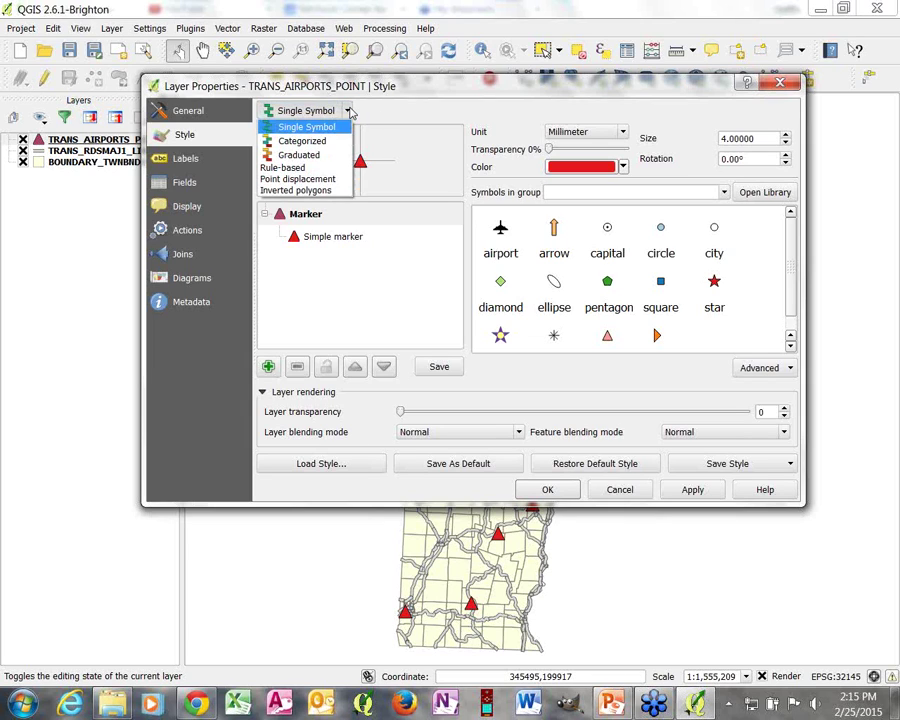
pyautogui.click(292, 143)
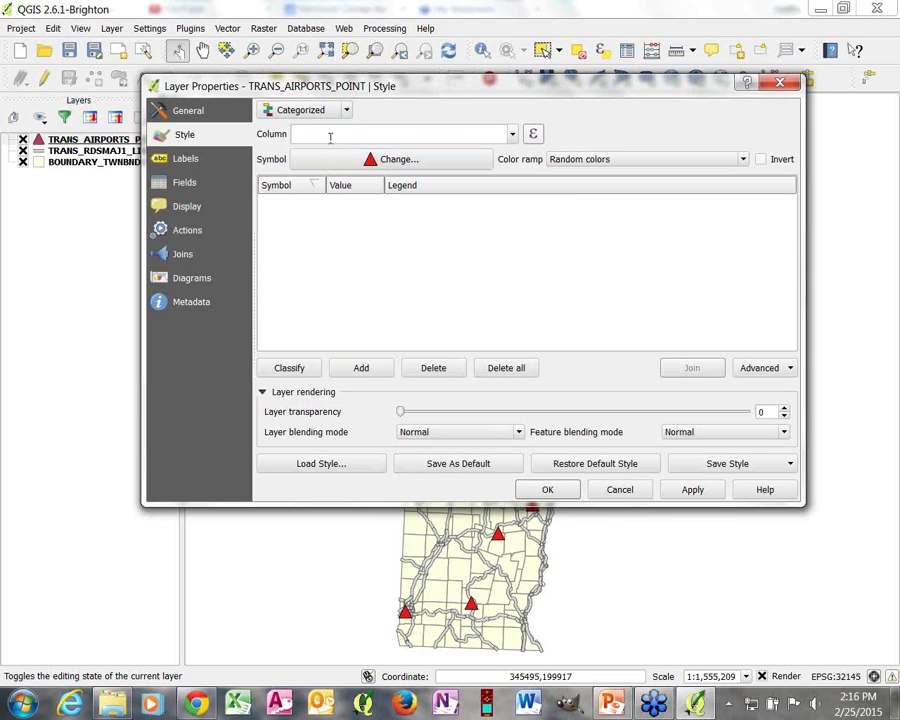
# - Classify the airports by the MISC column, keeping the Random colors ramp
pyautogui.click(512, 135)
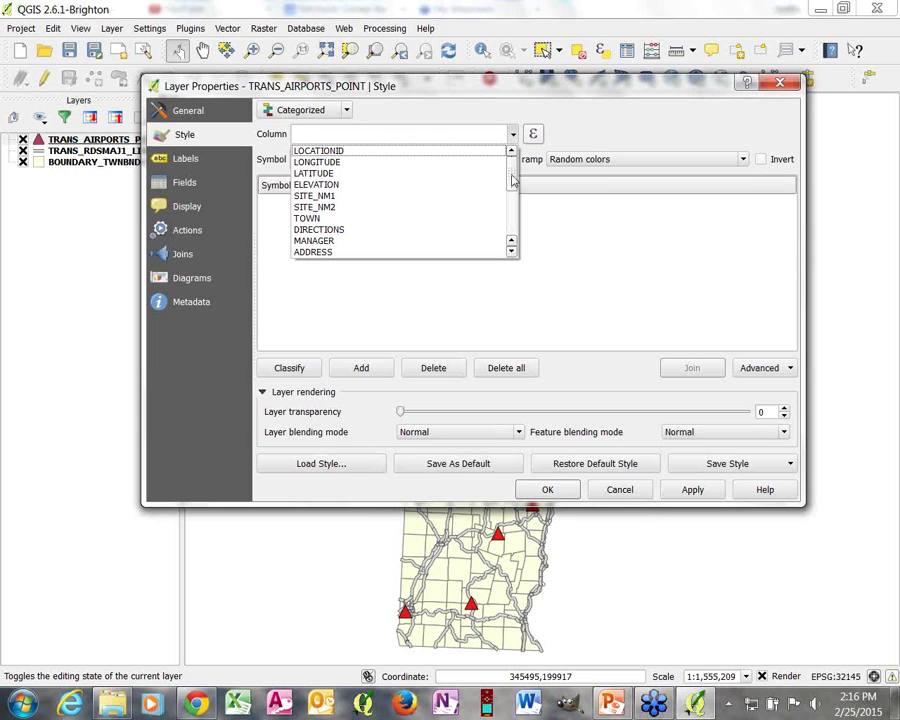
pyautogui.moveTo(512, 179); pyautogui.dragTo(516, 208)
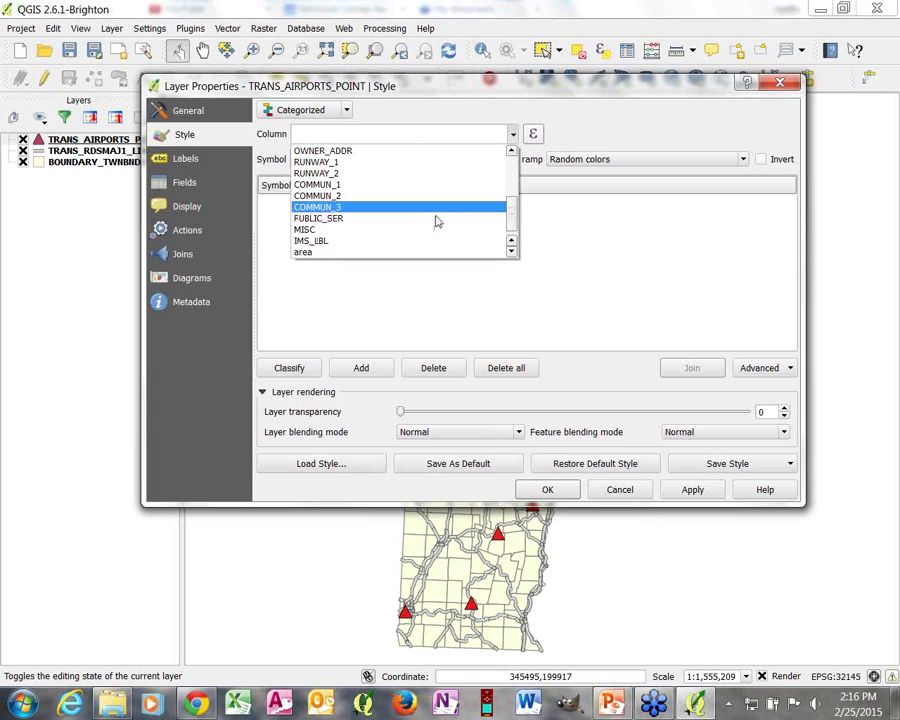
pyautogui.click(305, 230)
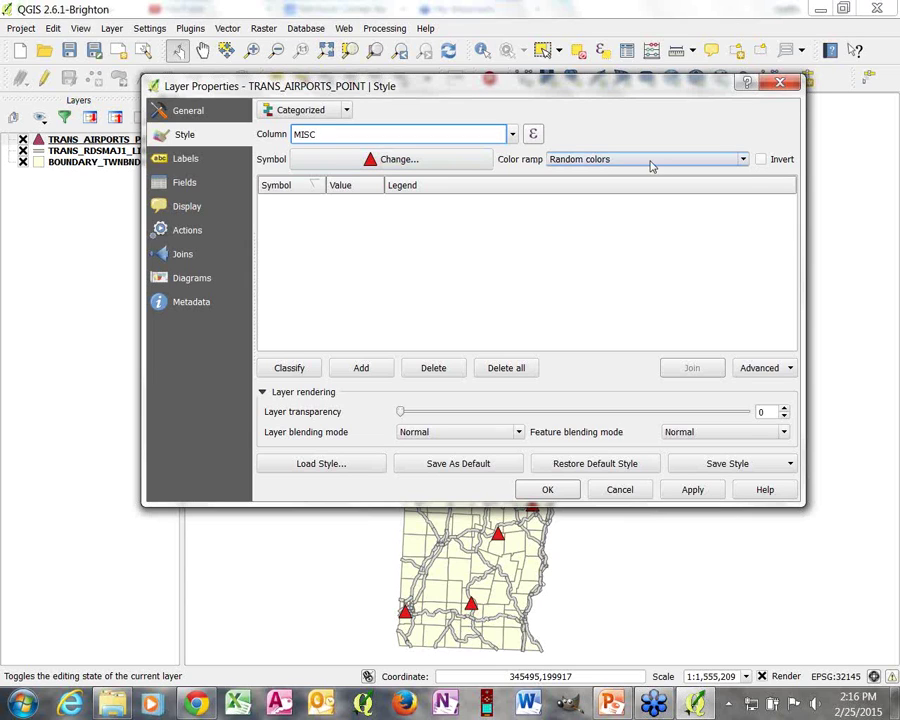
pyautogui.click(743, 162)
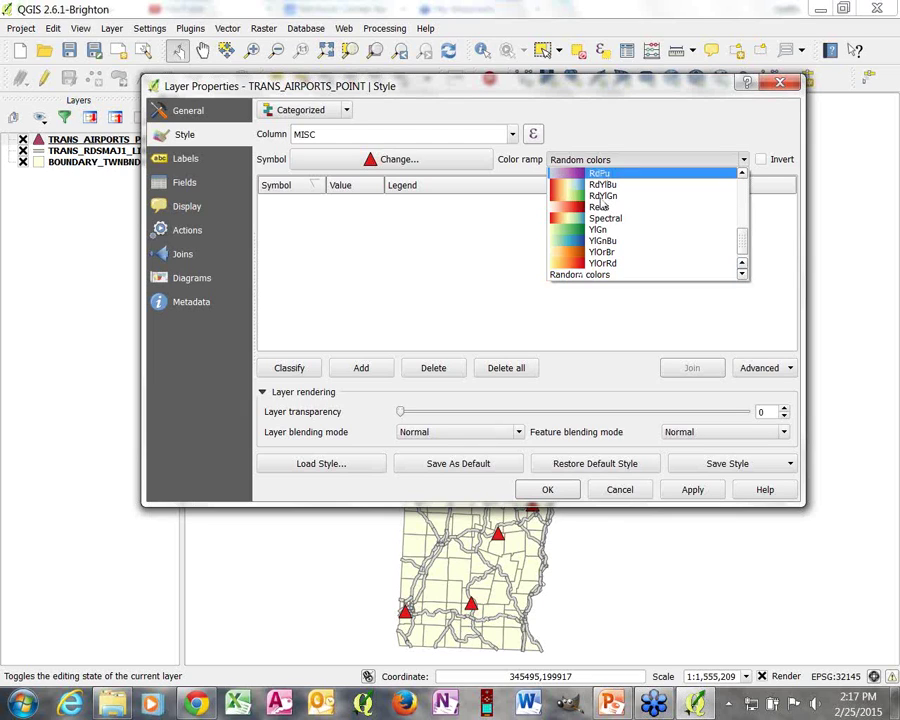
pyautogui.click(595, 276)
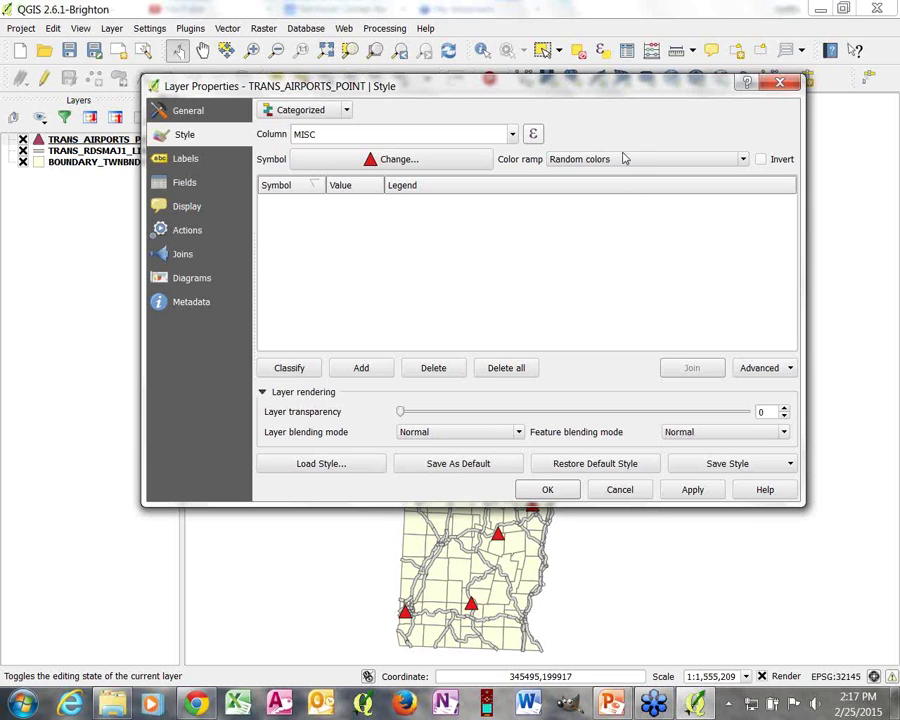
pyautogui.click(745, 160)
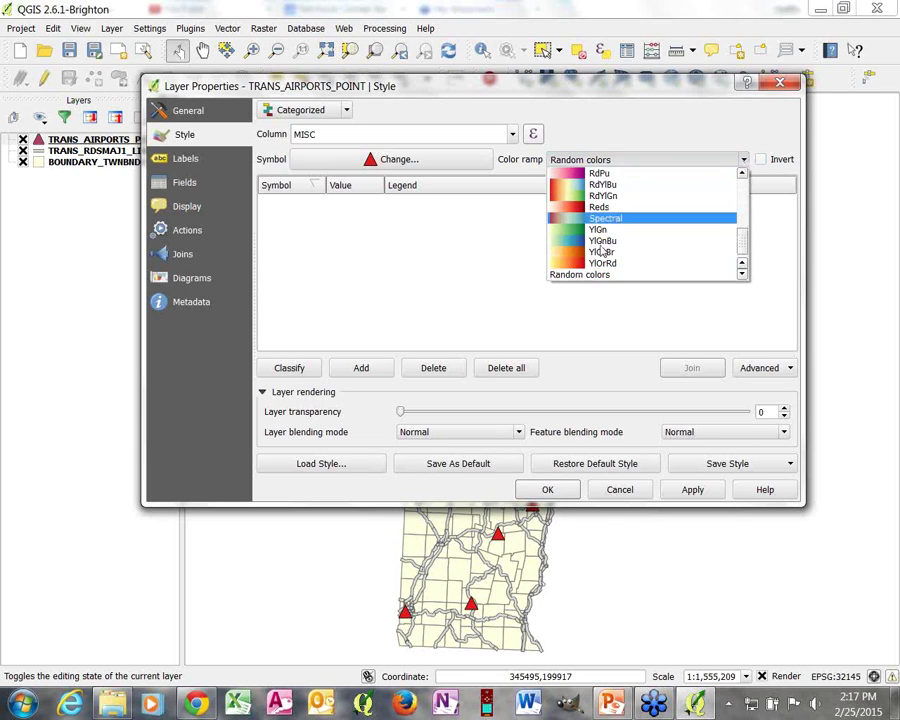
pyautogui.click(749, 160)
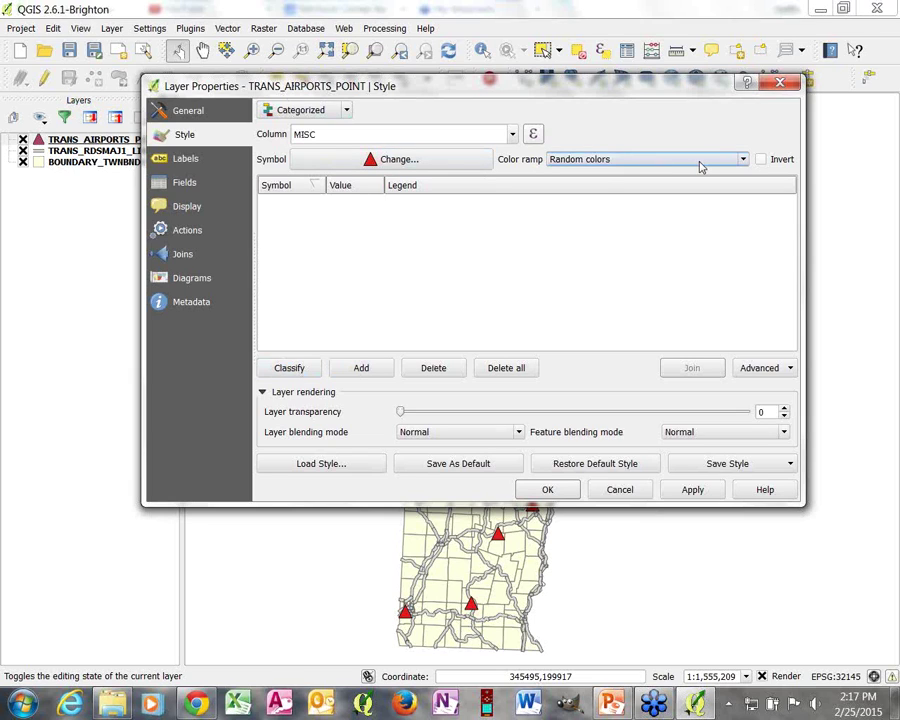
pyautogui.click(283, 365)
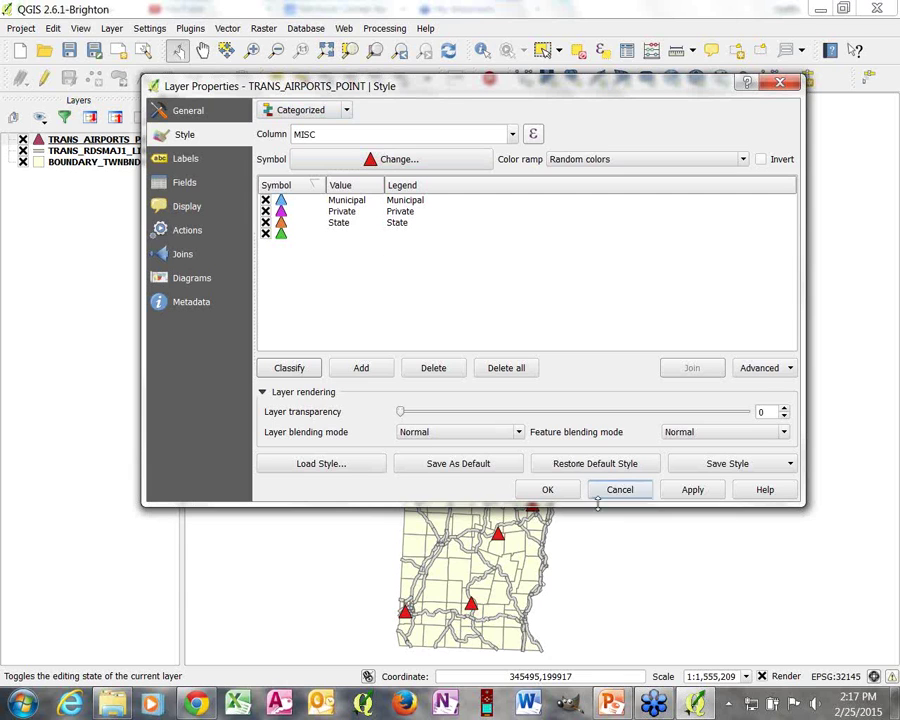
# - Recolor the Municipal airport category's marker red, using a recent color
pyautogui.moveTo(502, 86); pyautogui.dragTo(451, 103)
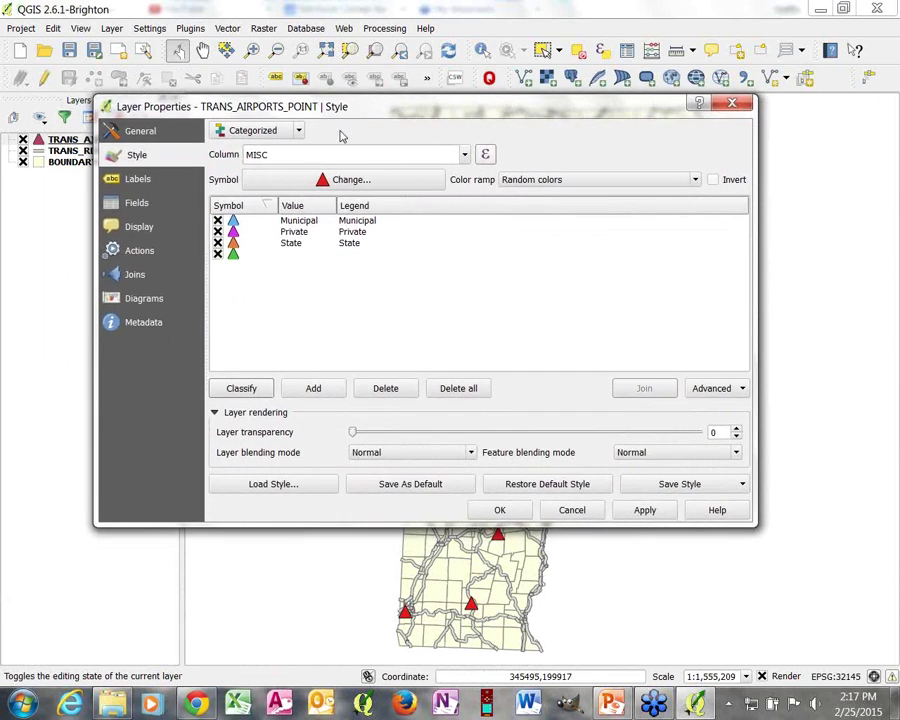
pyautogui.doubleClick(233, 222)
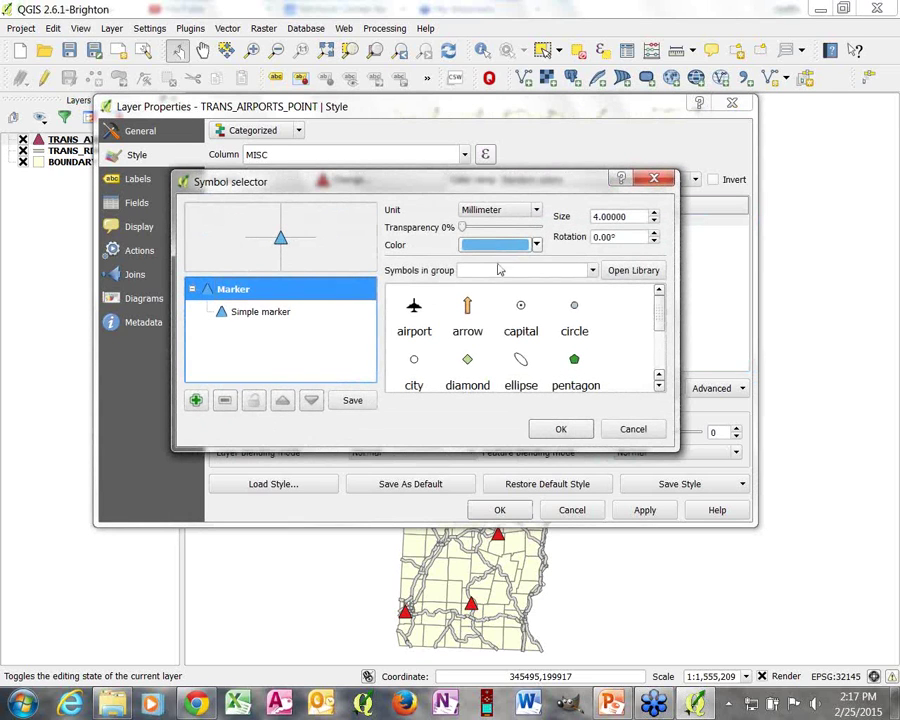
pyautogui.click(537, 245)
pyautogui.click(512, 270)
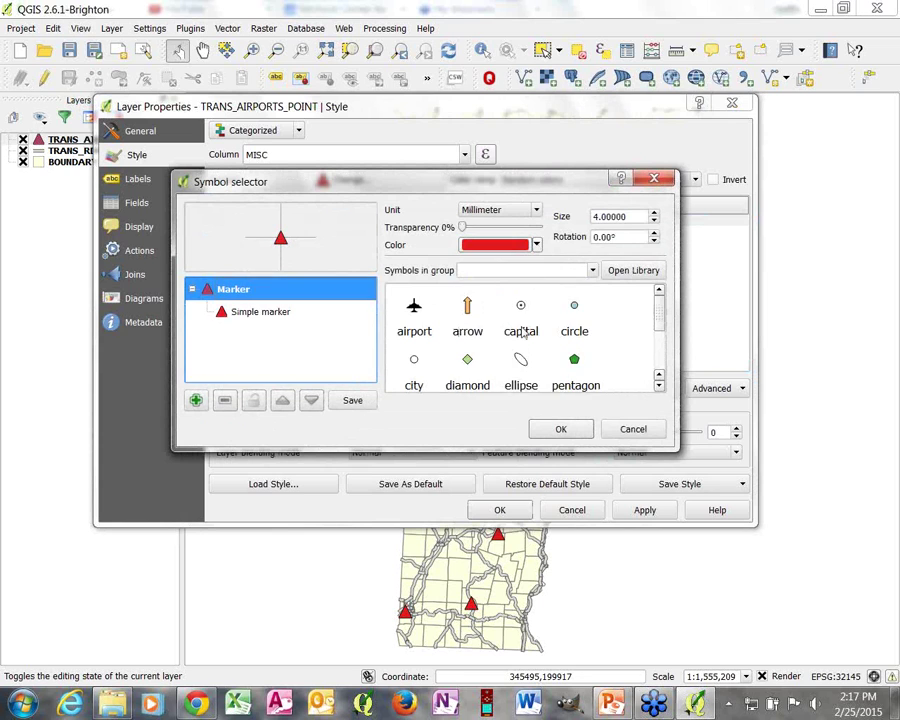
pyautogui.click(549, 428)
# - Recolor the Private airport category's marker green, using a recent color
pyautogui.doubleClick(233, 233)
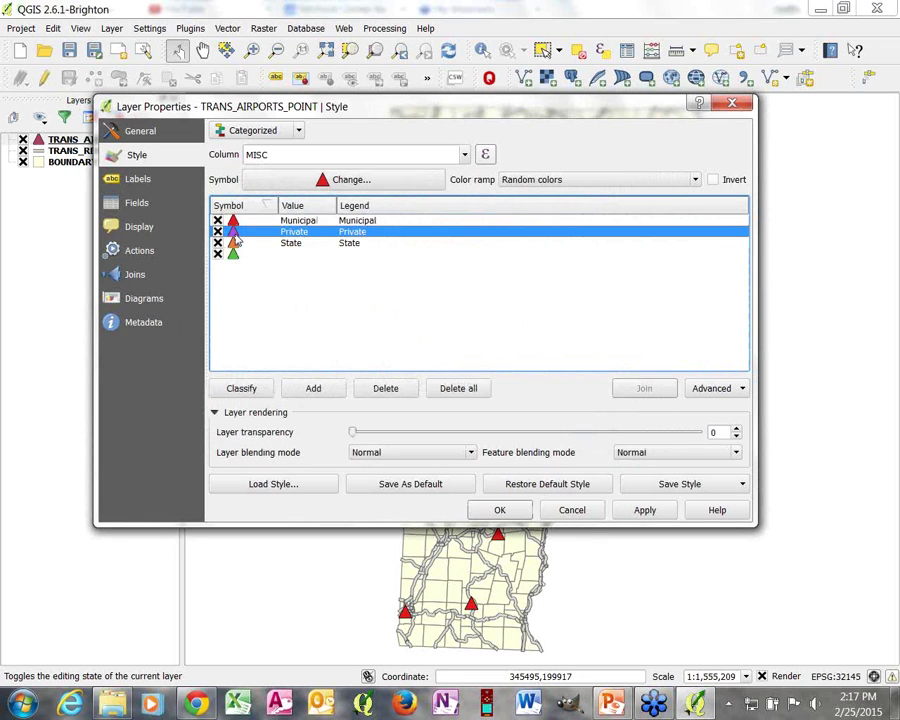
pyautogui.click(537, 245)
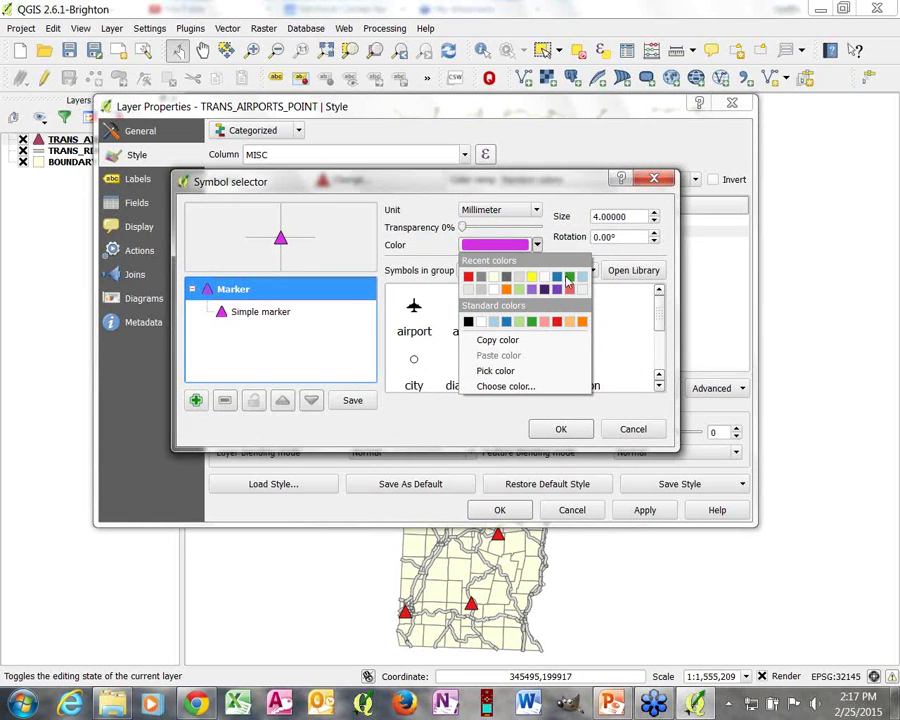
pyautogui.click(566, 285)
pyautogui.click(566, 428)
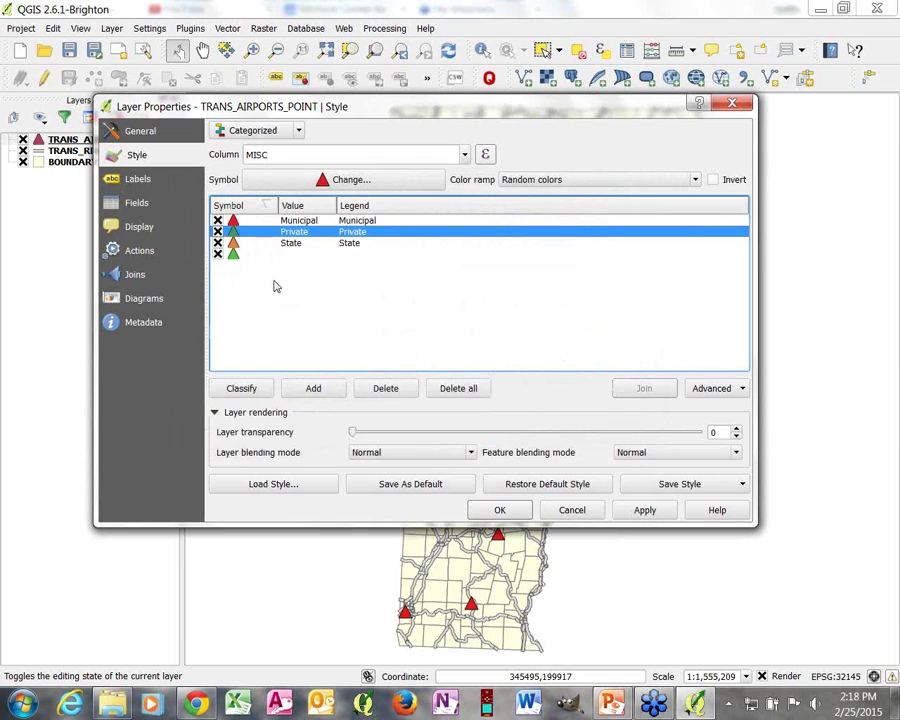
# - Recolor the State airport category's marker blue, using a recent color
pyautogui.doubleClick(234, 244)
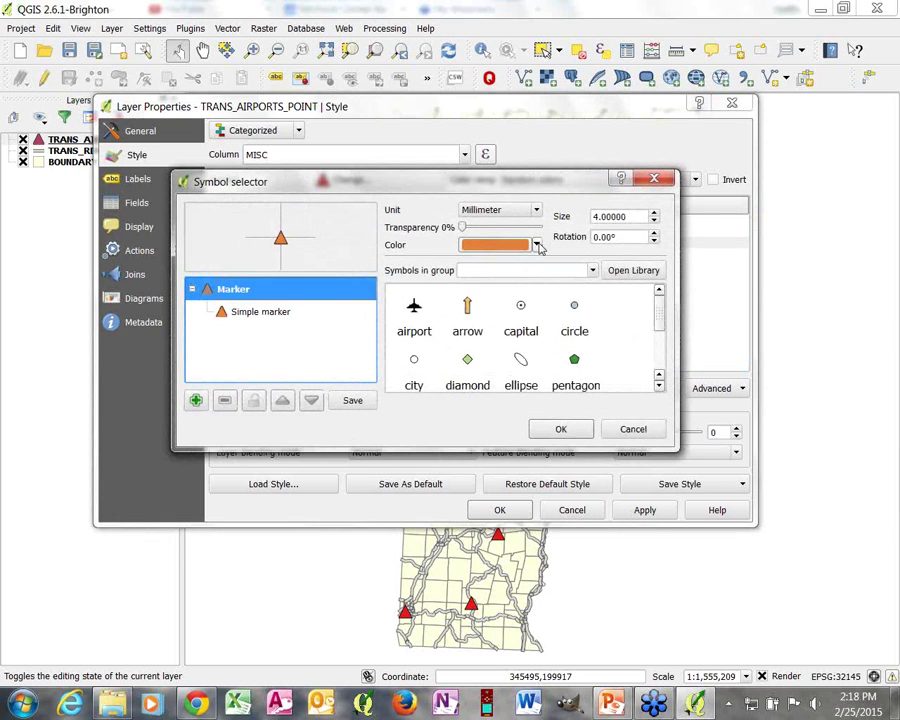
pyautogui.click(537, 246)
pyautogui.click(569, 277)
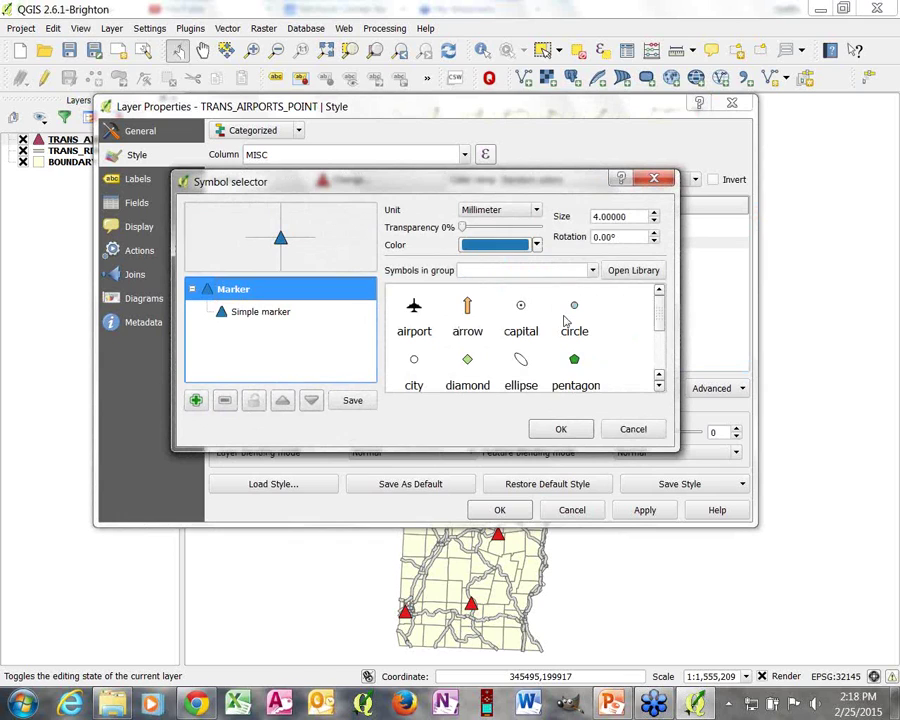
pyautogui.click(561, 430)
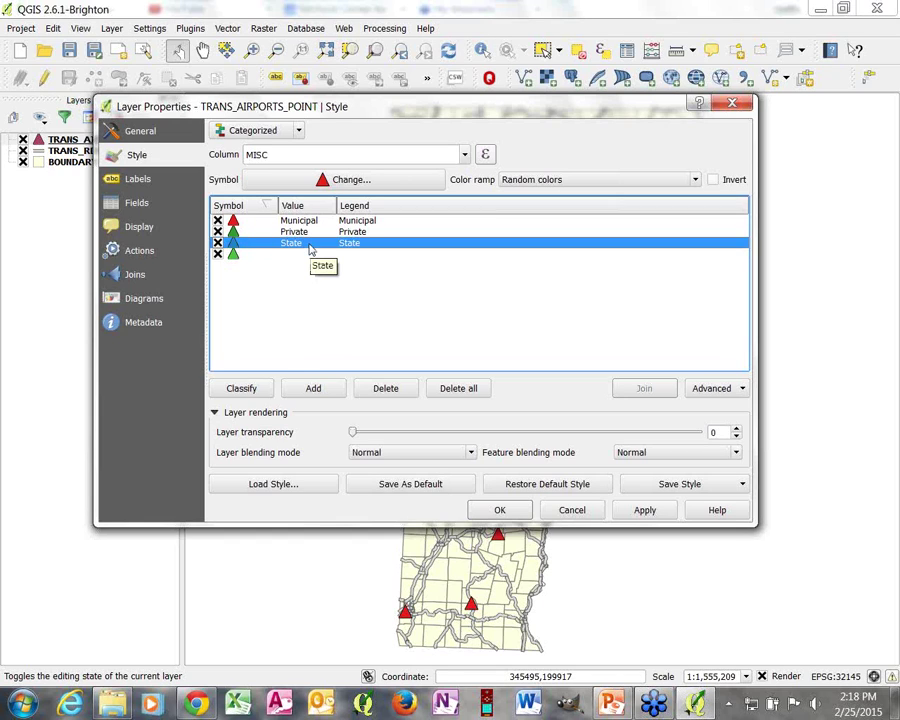
# - Delete the empty category without a value, then apply and accept the categorized airport style
pyautogui.click(245, 256)
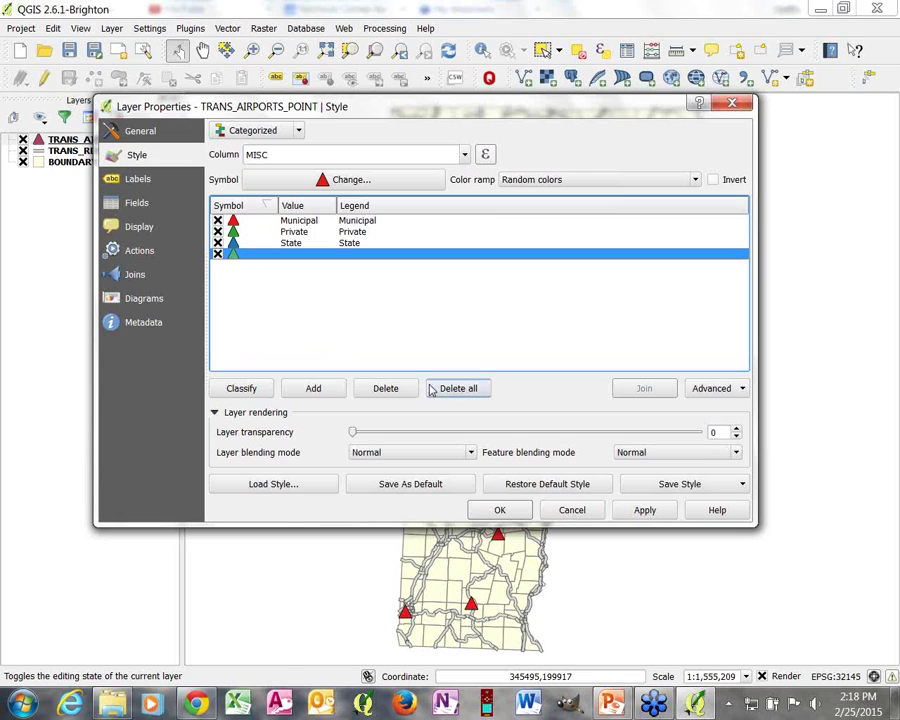
pyautogui.click(390, 391)
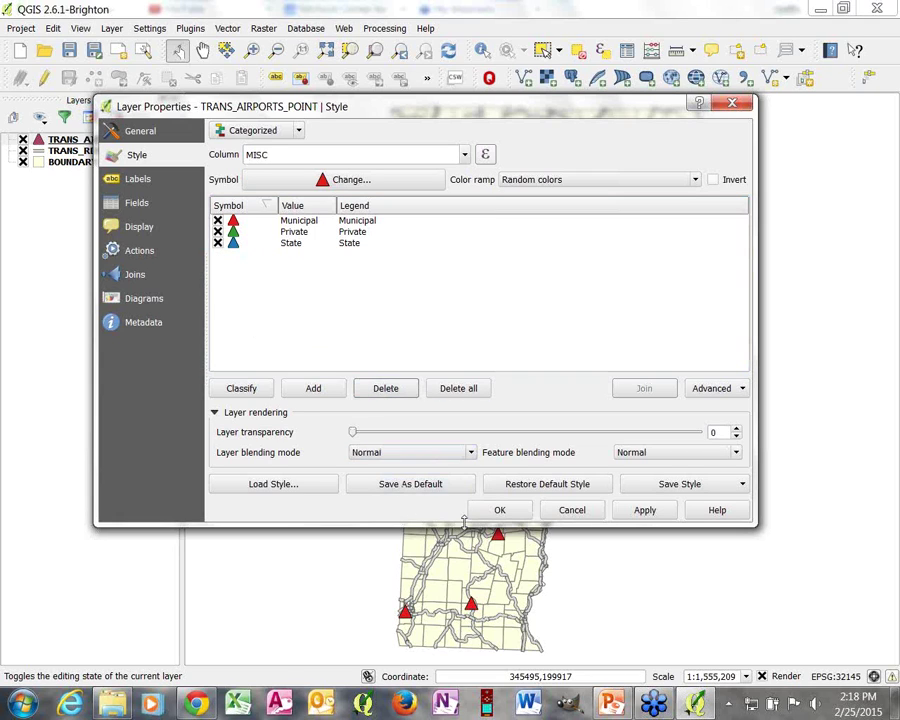
pyautogui.click(645, 512)
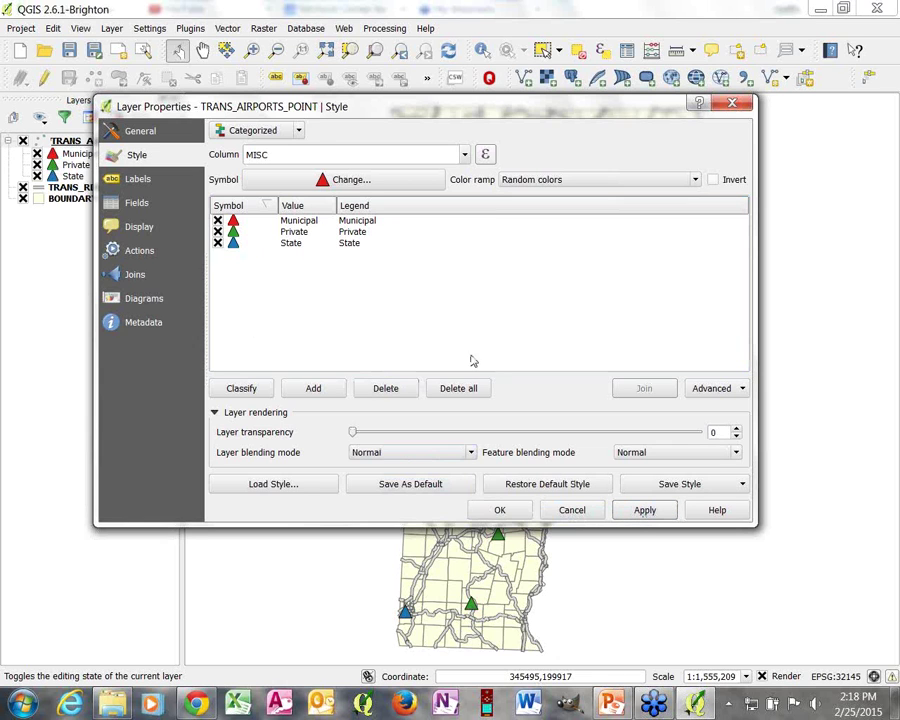
pyautogui.moveTo(482, 112); pyautogui.dragTo(490, 148)
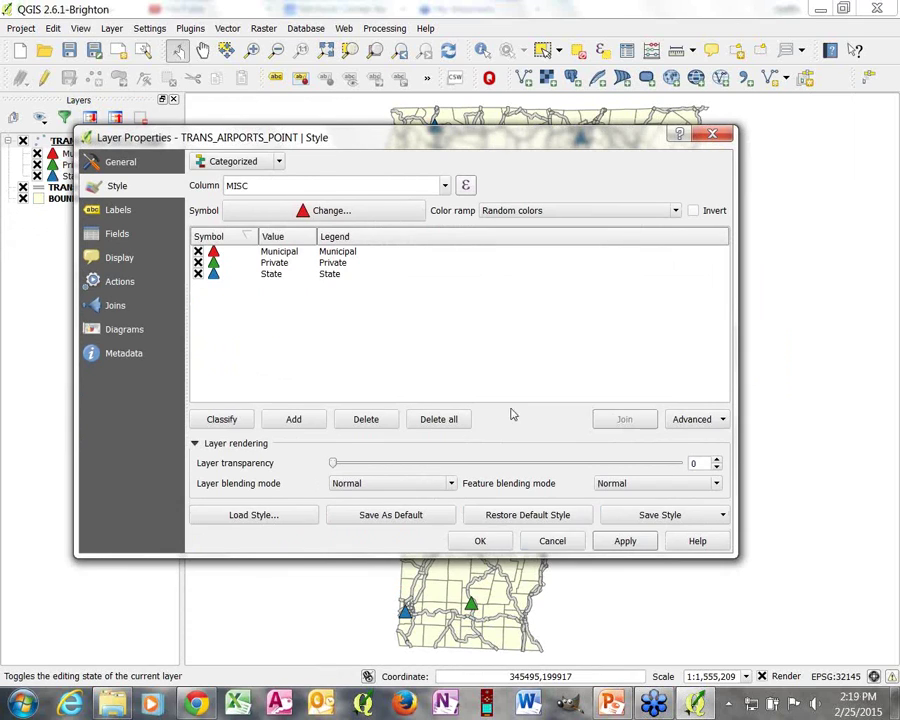
pyautogui.click(484, 538)
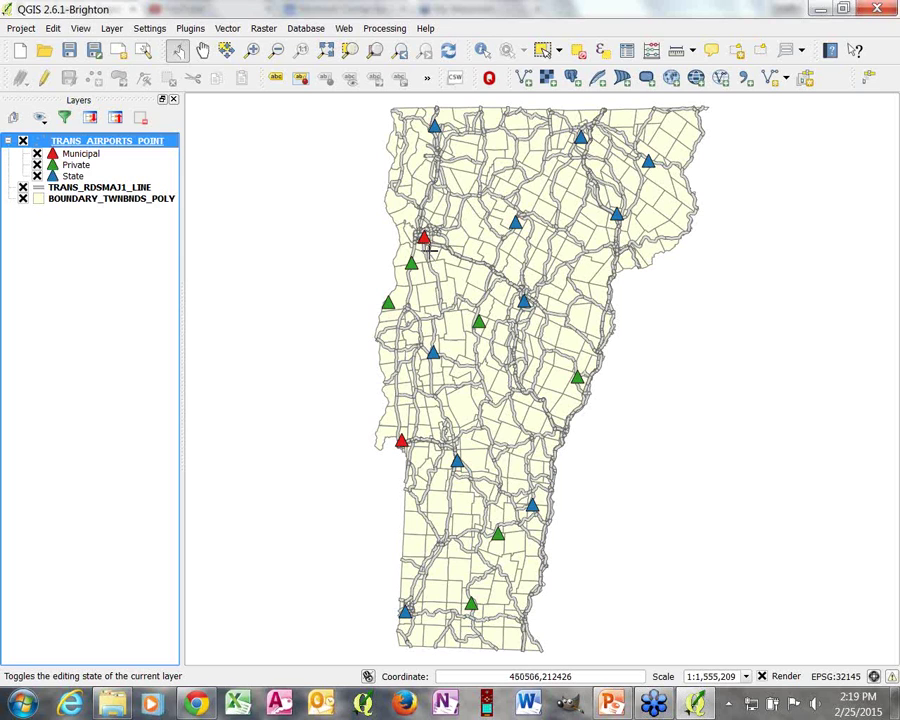
# - Add the vector layer BOUNDARY_CNTYBNDS_POLY.shp from INTROGIS\DATA and place it between the road and town boundary layers
pyautogui.click(524, 79)
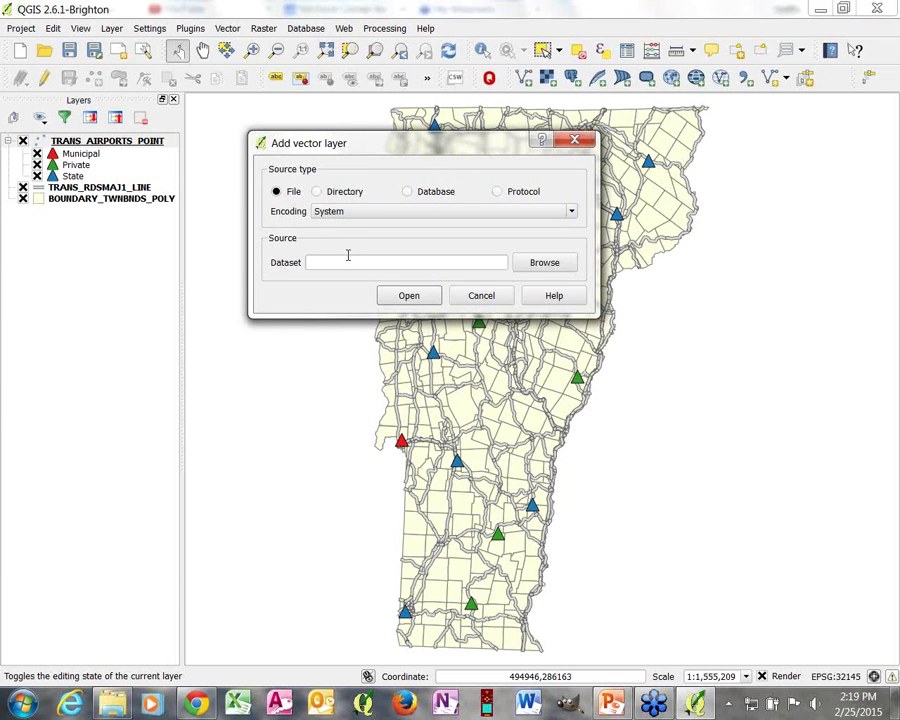
pyautogui.click(542, 264)
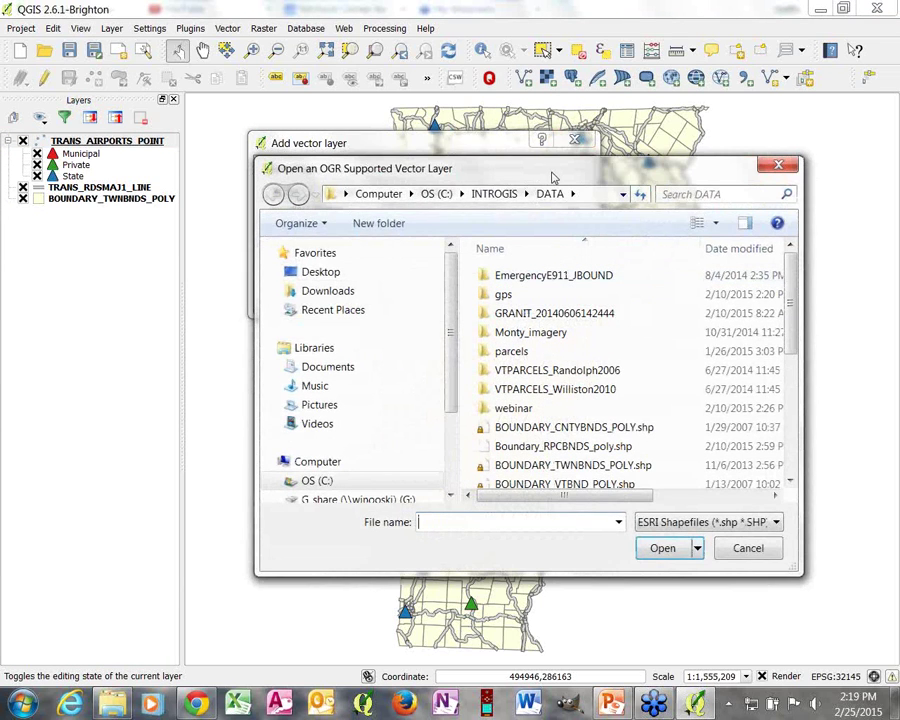
pyautogui.moveTo(560, 168); pyautogui.dragTo(457, 41)
pyautogui.scroll(-1, 692, 176)
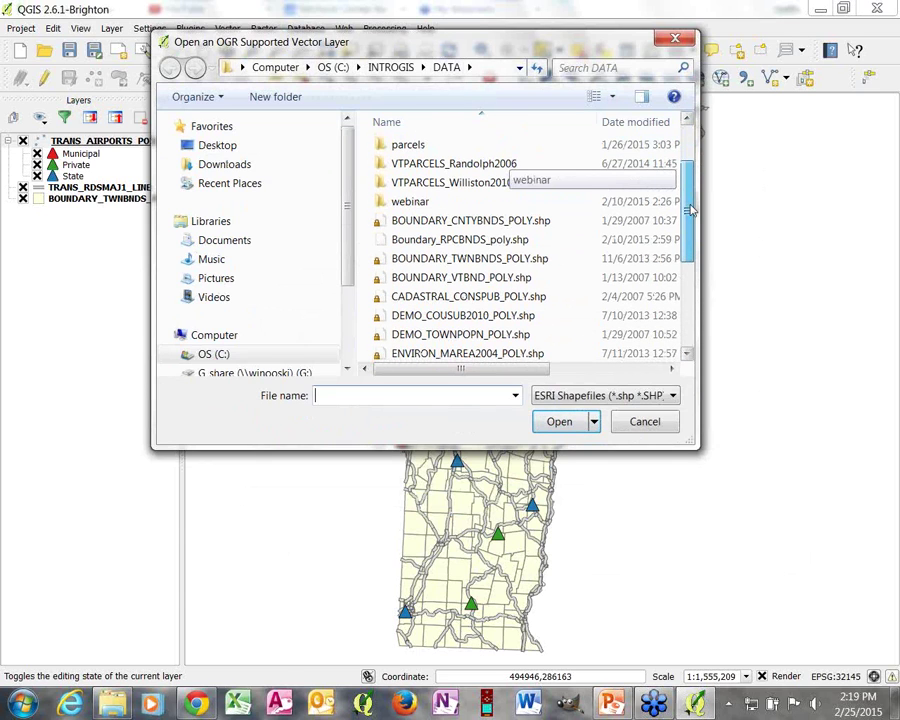
pyautogui.click(492, 221)
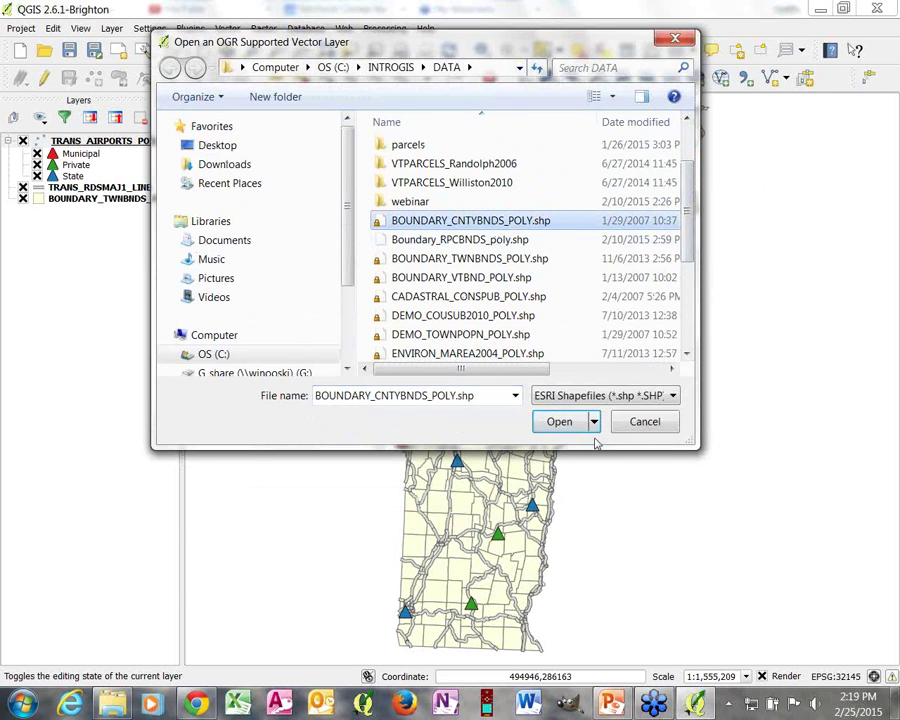
pyautogui.click(560, 422)
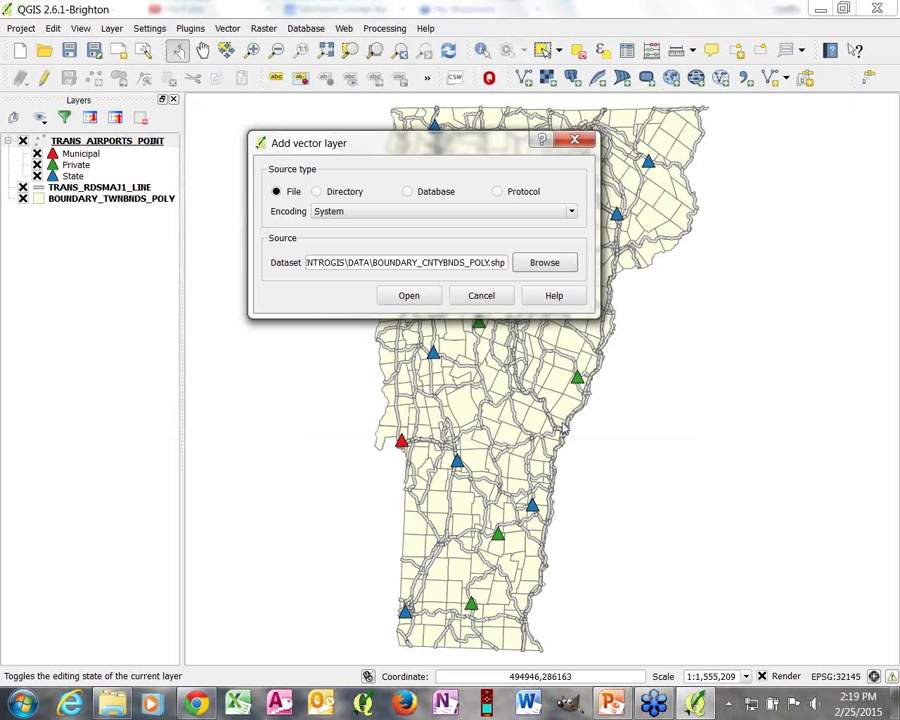
pyautogui.click(410, 297)
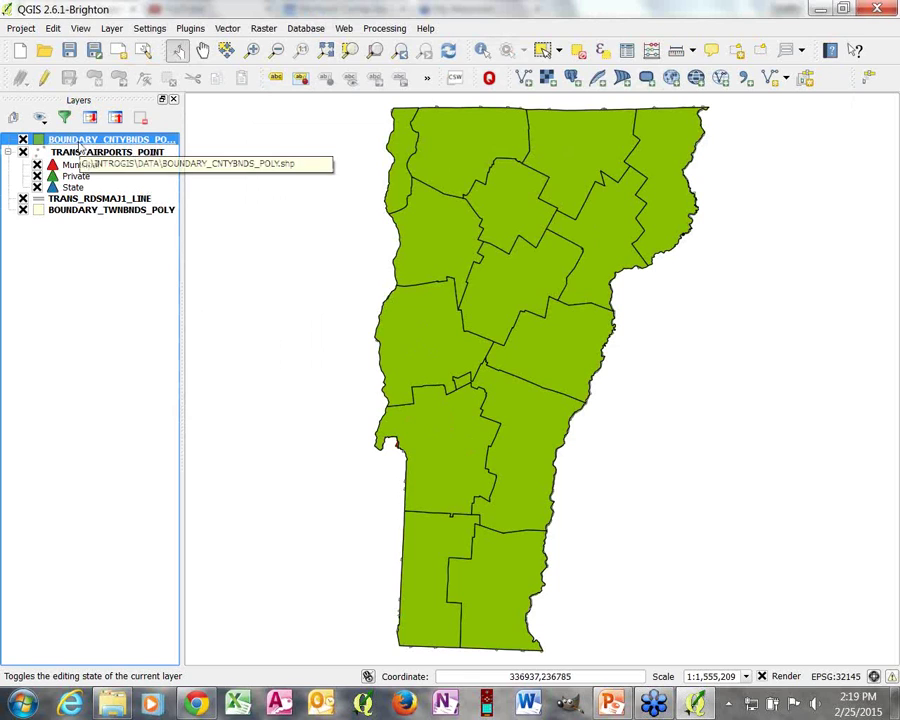
pyautogui.moveTo(80, 145); pyautogui.dragTo(84, 202)
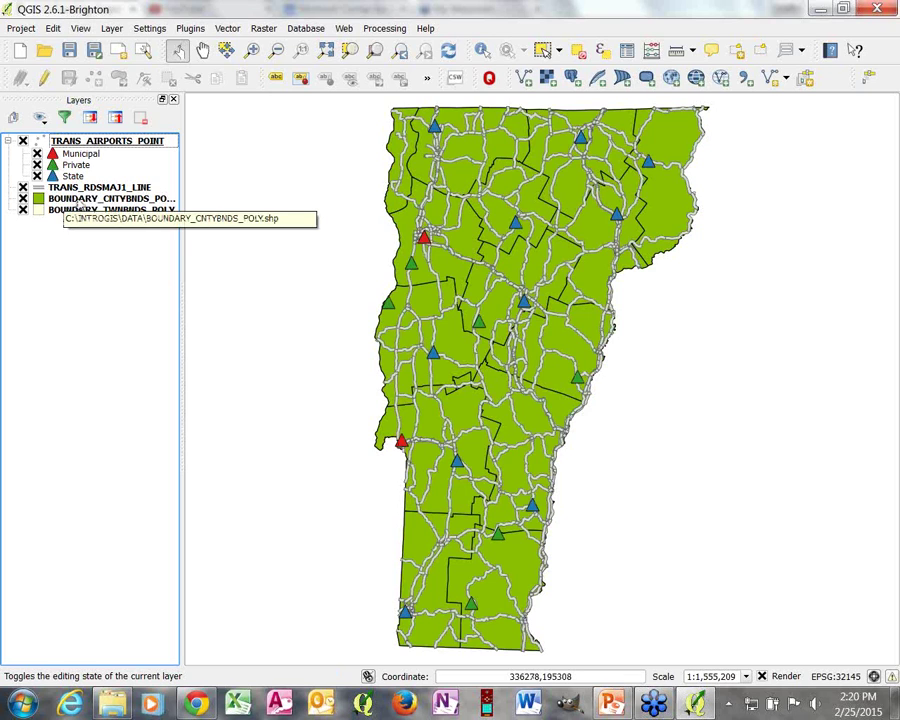
# - Open the county boundary layer's style properties and set its rendering to Categorized with the CNTYNAME column
pyautogui.rightClick(78, 203)
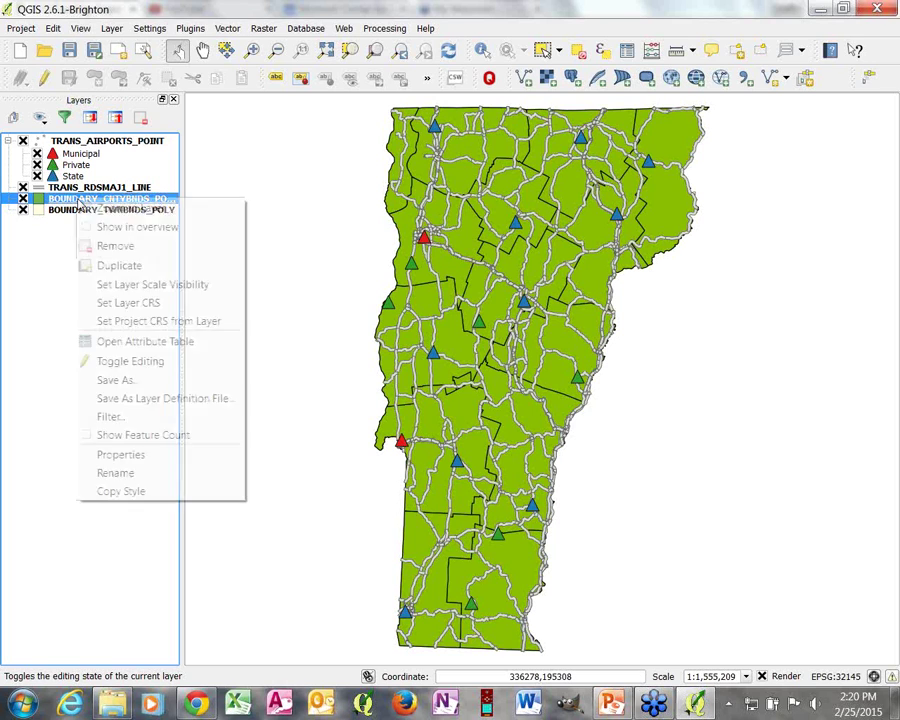
pyautogui.click(128, 458)
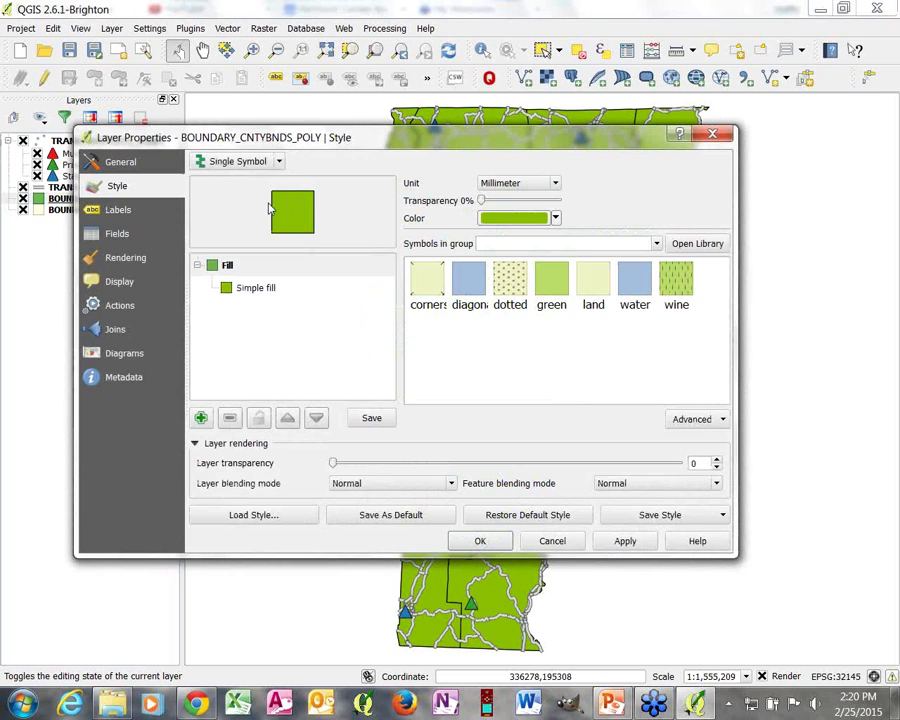
pyautogui.click(280, 164)
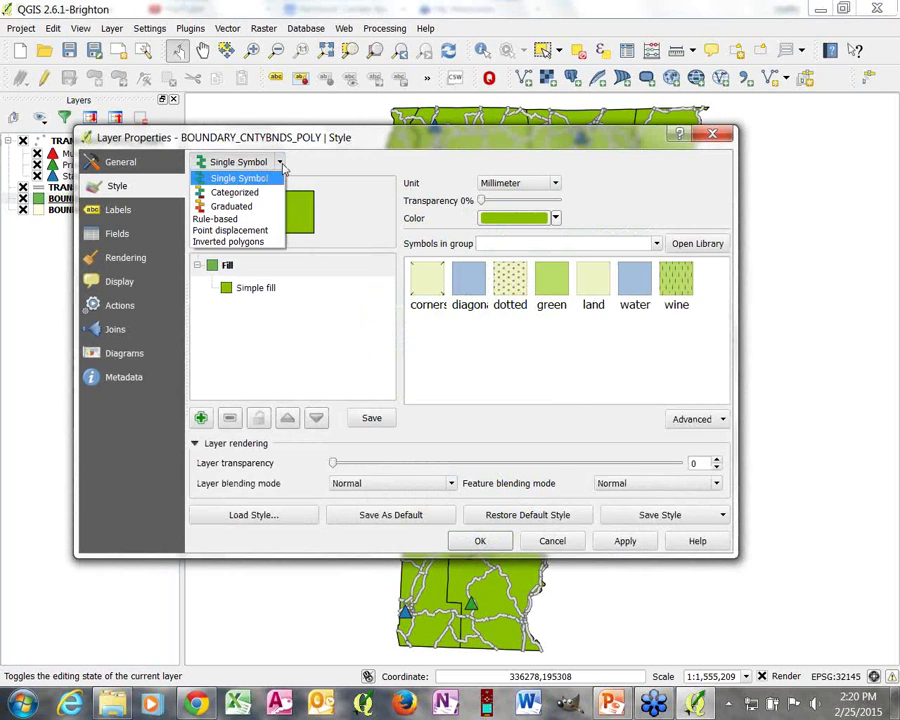
pyautogui.click(249, 197)
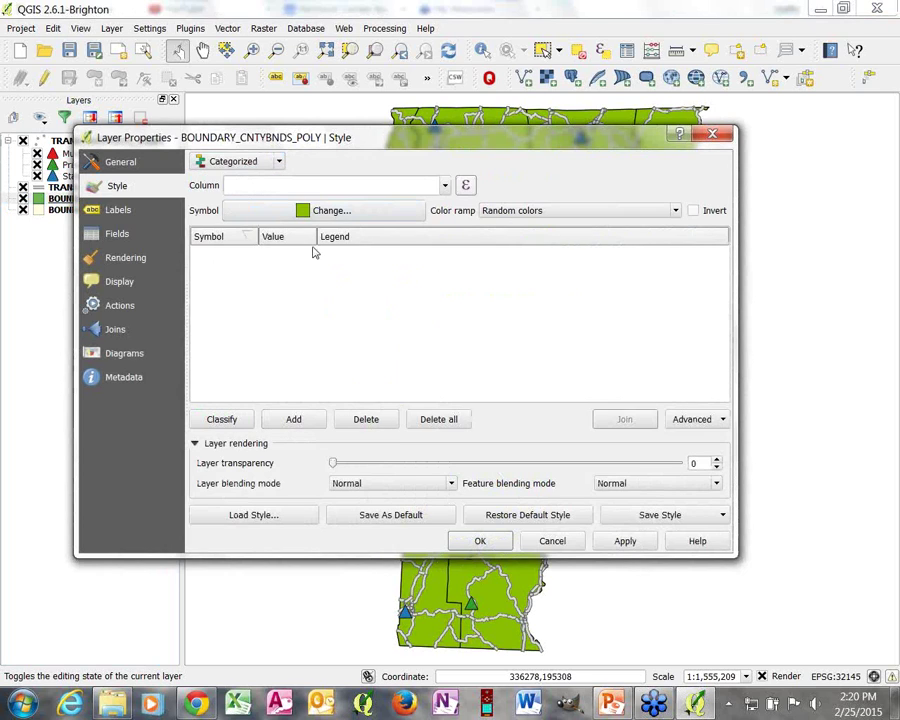
pyautogui.click(447, 187)
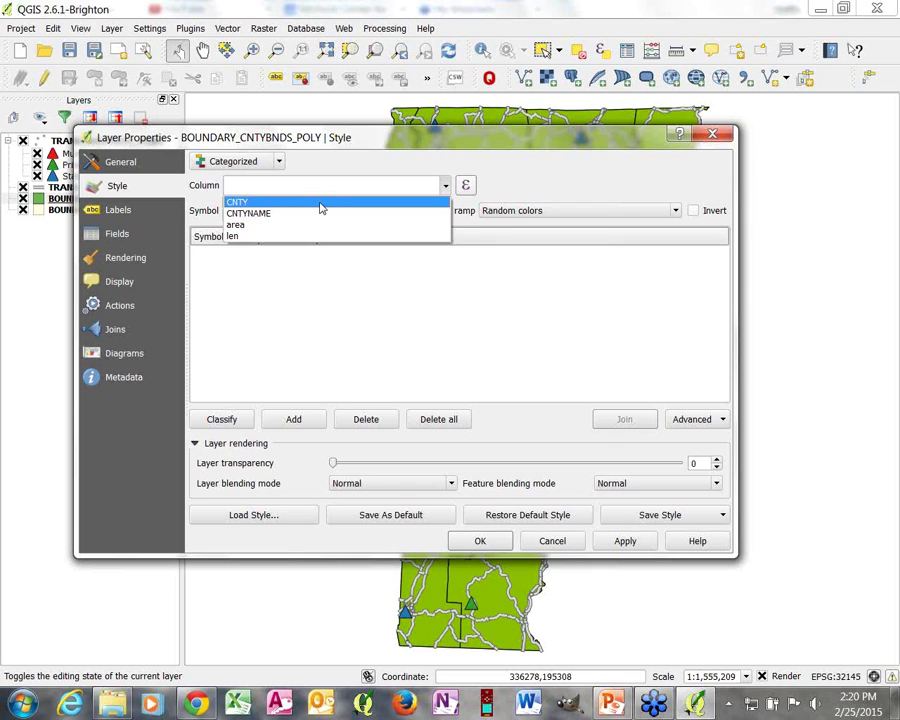
pyautogui.click(255, 214)
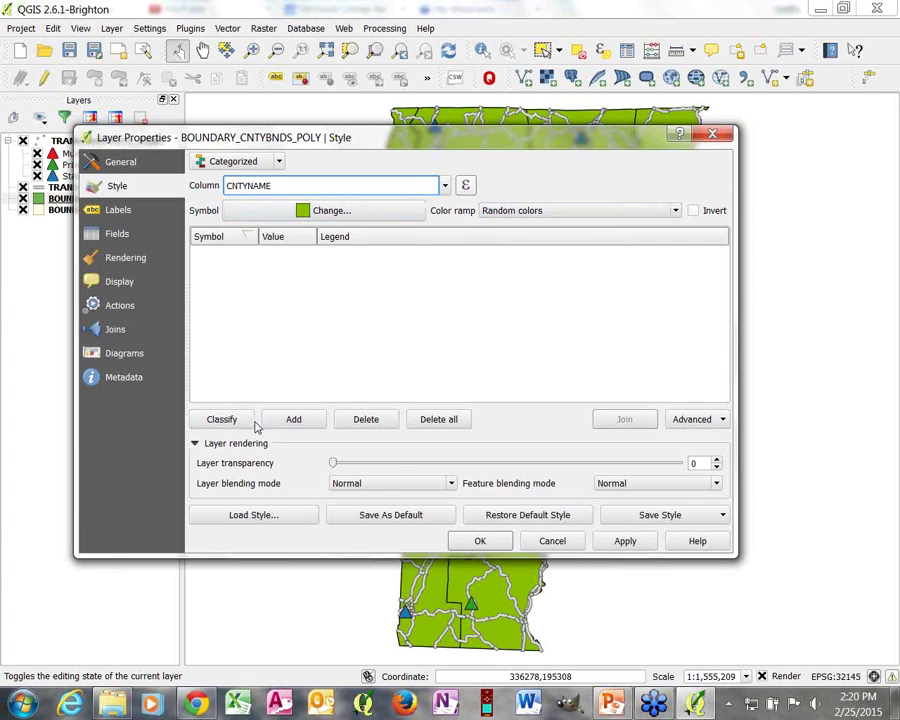
# - Classify the county boundary layer into CNTYNAME categories using the Random colors ramp and review the category list
pyautogui.click(218, 419)
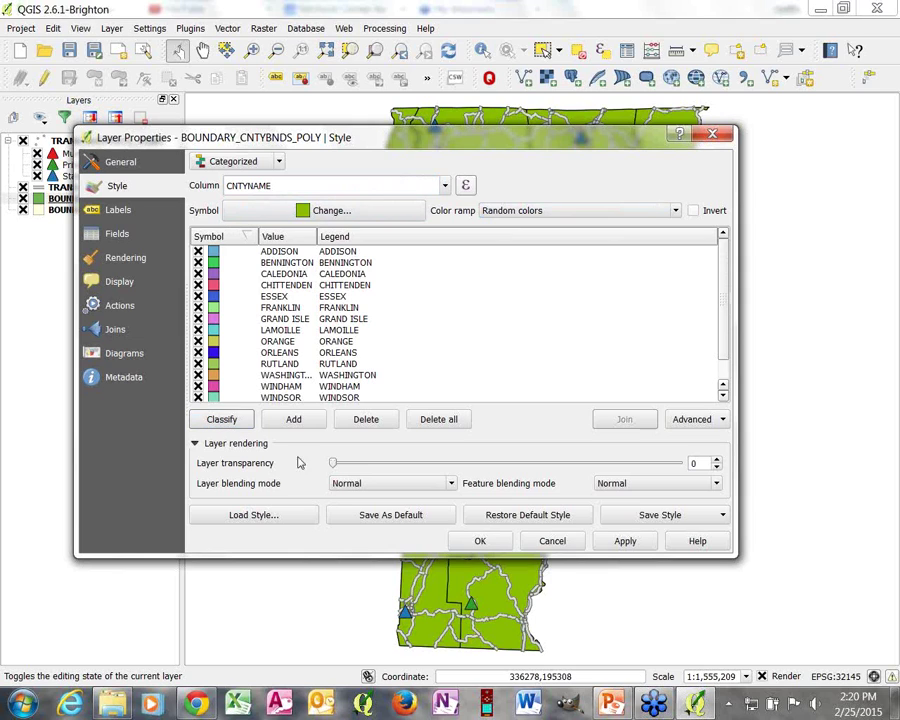
pyautogui.moveTo(725, 284); pyautogui.dragTo(717, 252)
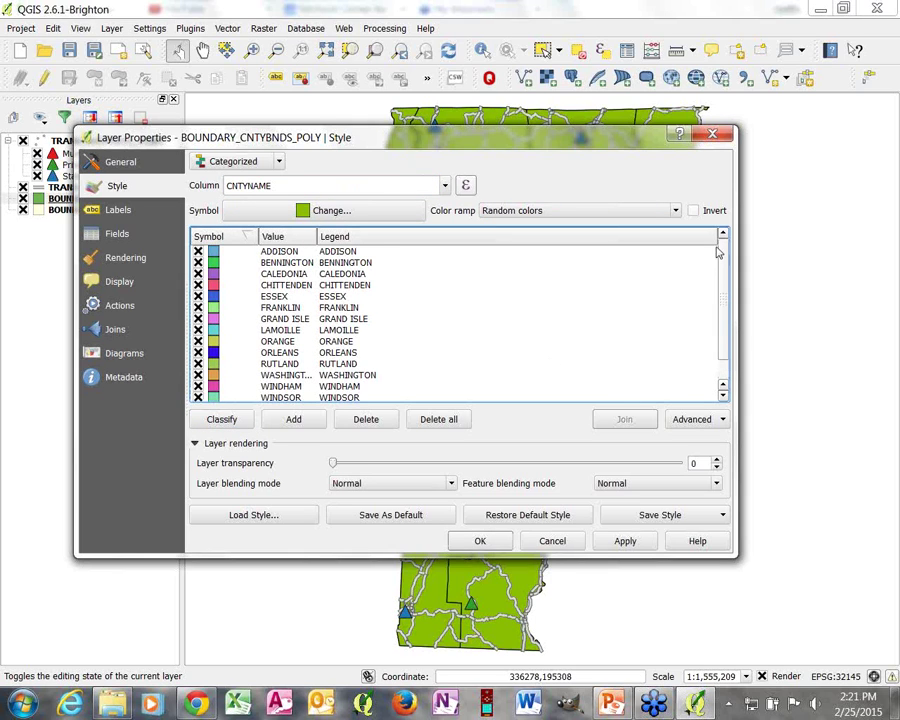
pyautogui.scroll(-1, 400, 300)
pyautogui.scroll(1, 400, 300)
# - Set the county boundary layer's transparency to 65, then apply and accept the categorized style
pyautogui.moveTo(492, 143); pyautogui.dragTo(543, 168)
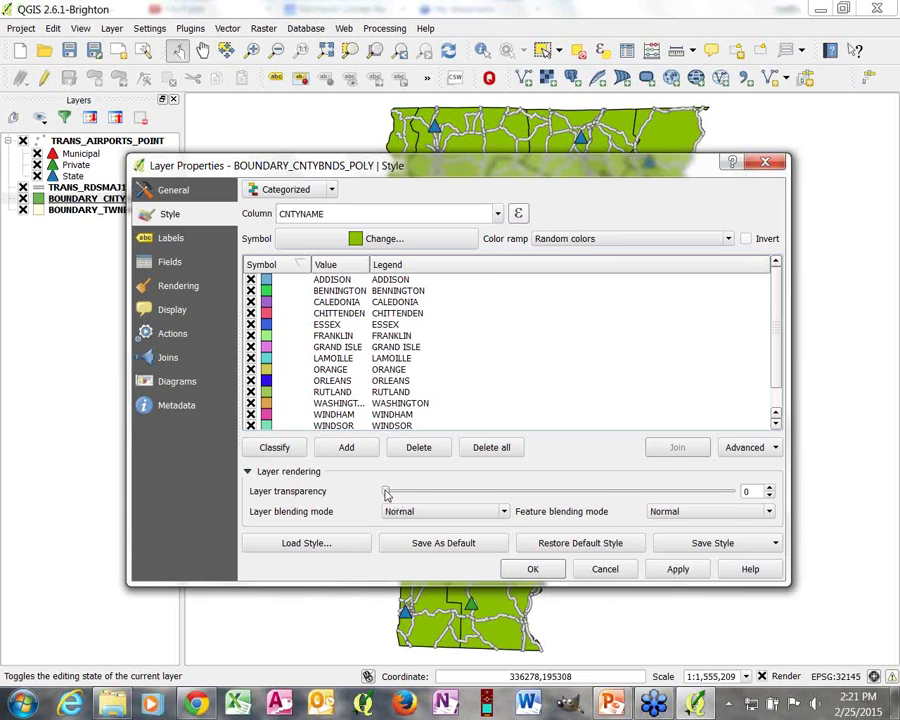
pyautogui.moveTo(386, 493); pyautogui.dragTo(610, 498)
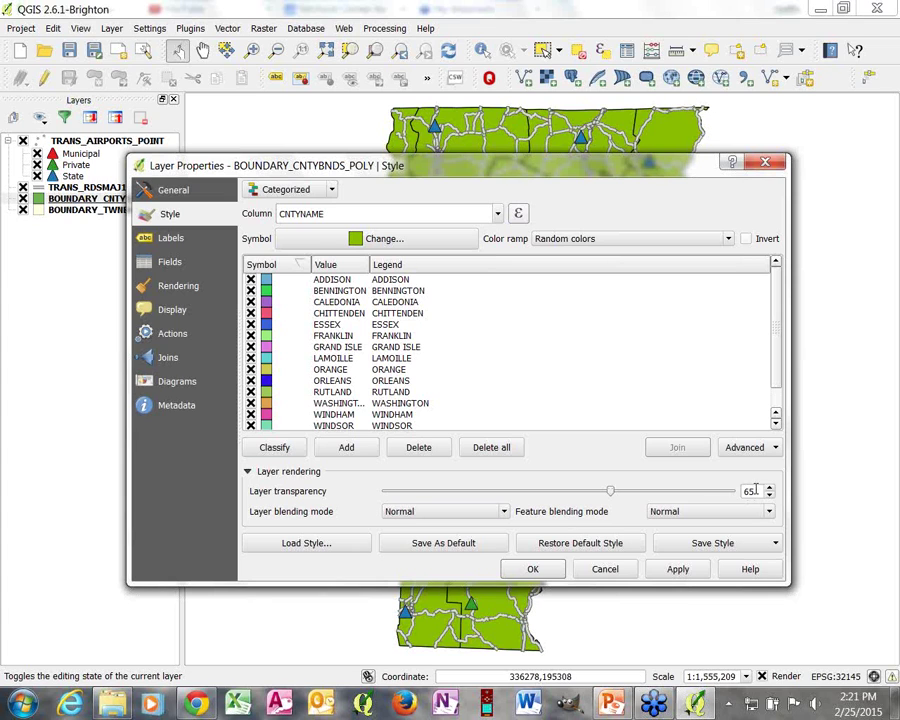
pyautogui.click(677, 571)
pyautogui.click(532, 569)
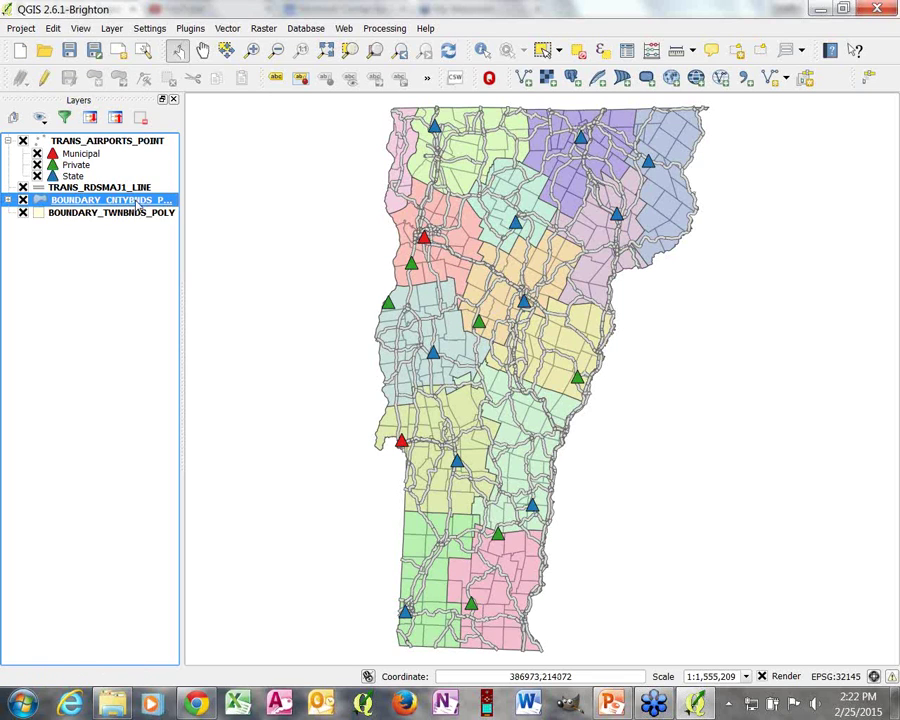
pyautogui.click(69, 52)
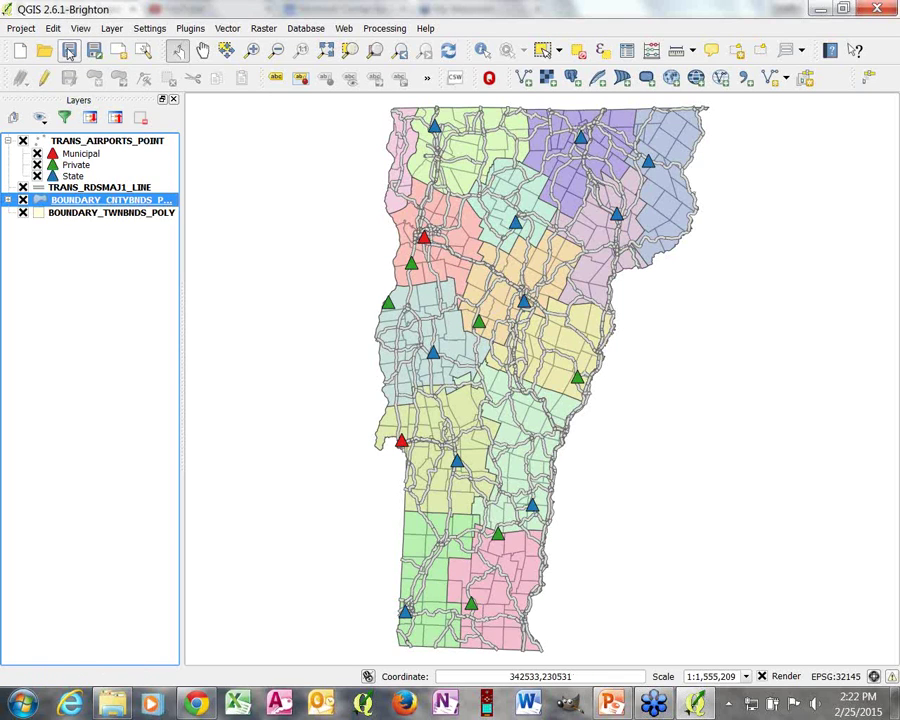
pyautogui.moveTo(327, 66); pyautogui.dragTo(525, 79)
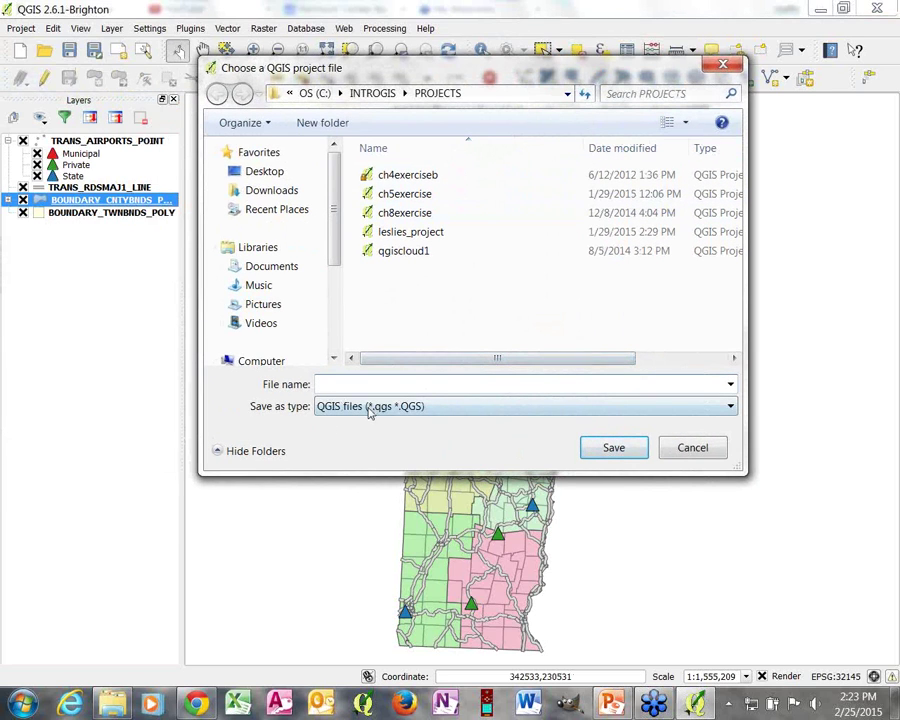
pyautogui.click(701, 452)
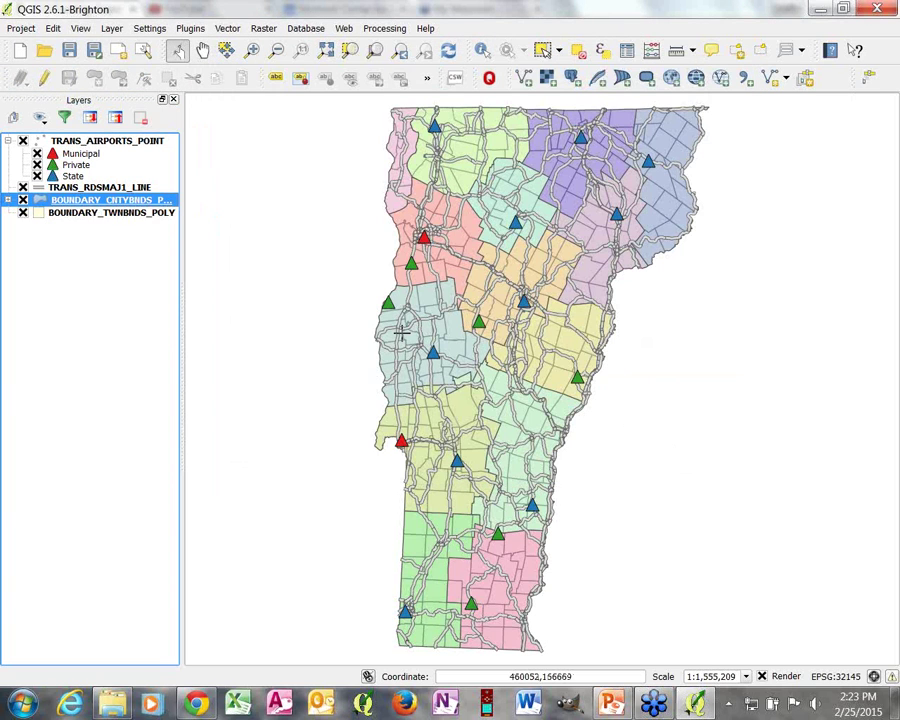
# - Start a new project, discarding the current one, and set its CRS to NAD83 / Vermont with on-the-fly transformation enabled
pyautogui.click(20, 52)
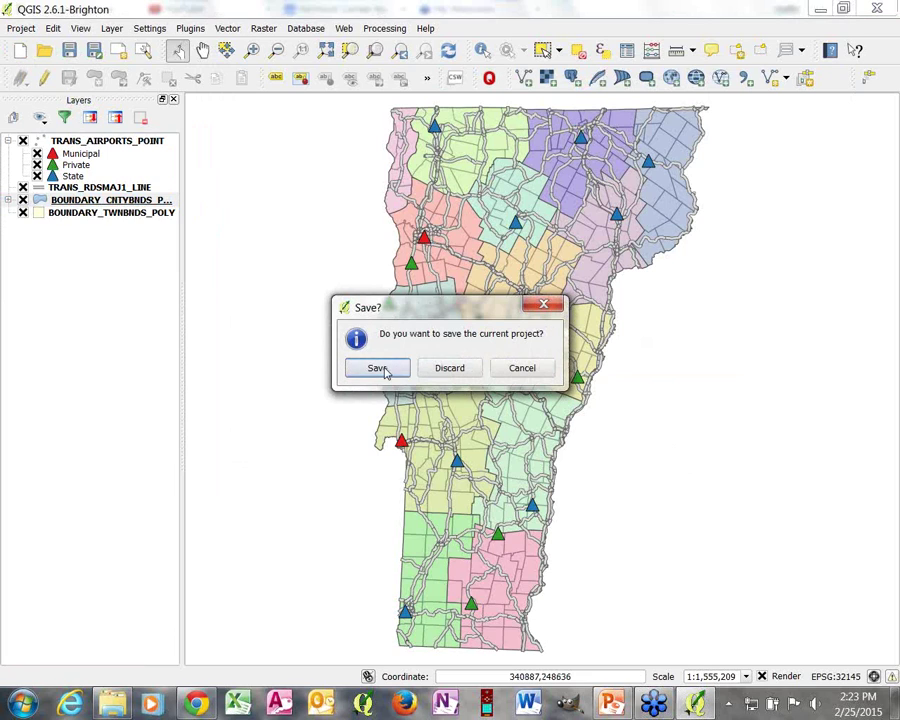
pyautogui.click(450, 370)
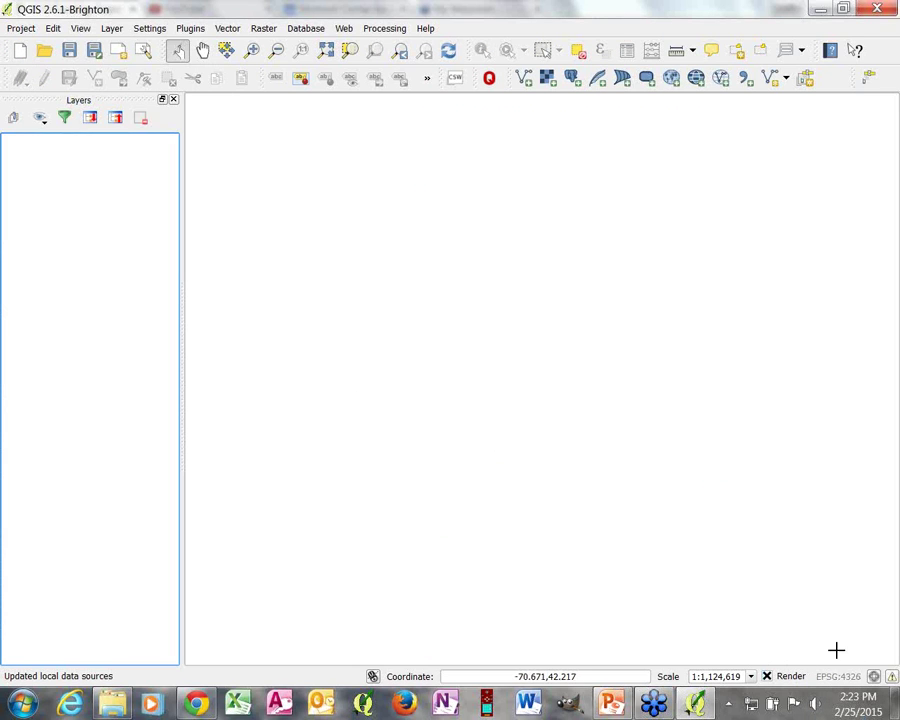
pyautogui.click(22, 28)
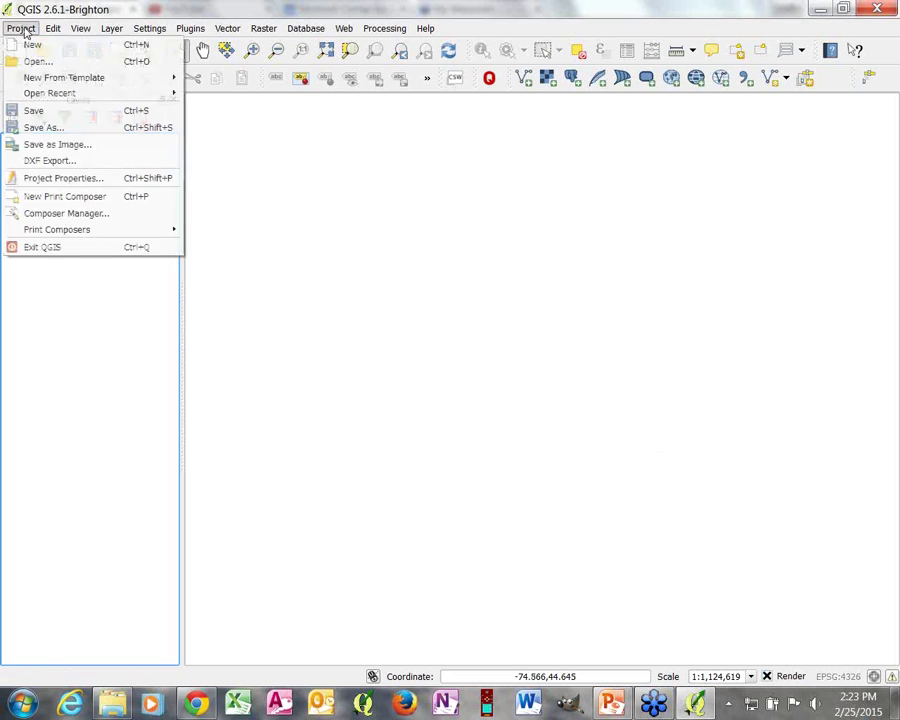
pyautogui.click(22, 177)
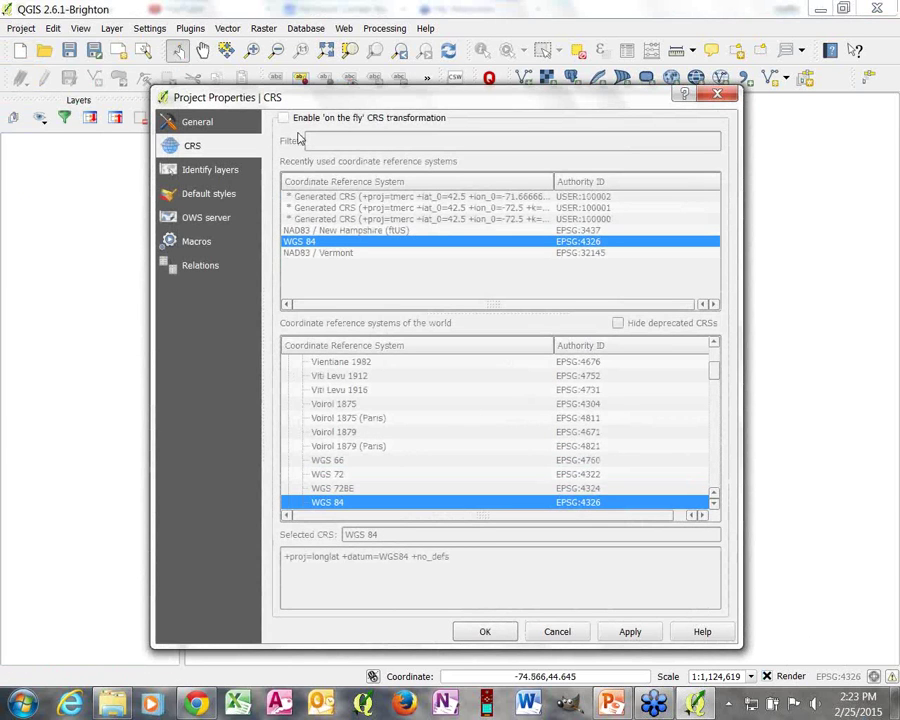
pyautogui.click(283, 118)
pyautogui.click(318, 253)
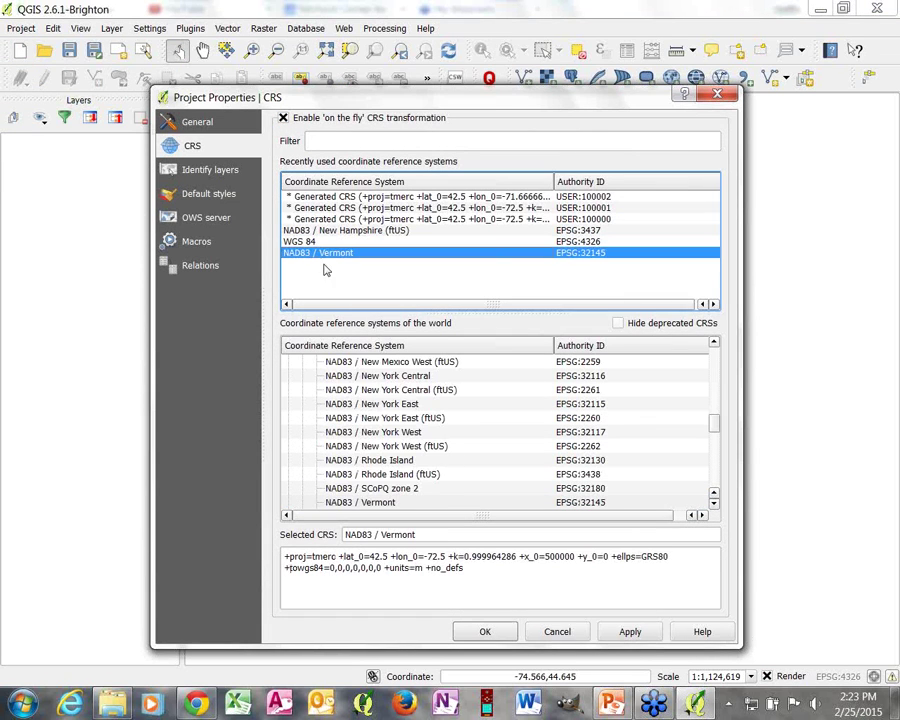
pyautogui.click(483, 632)
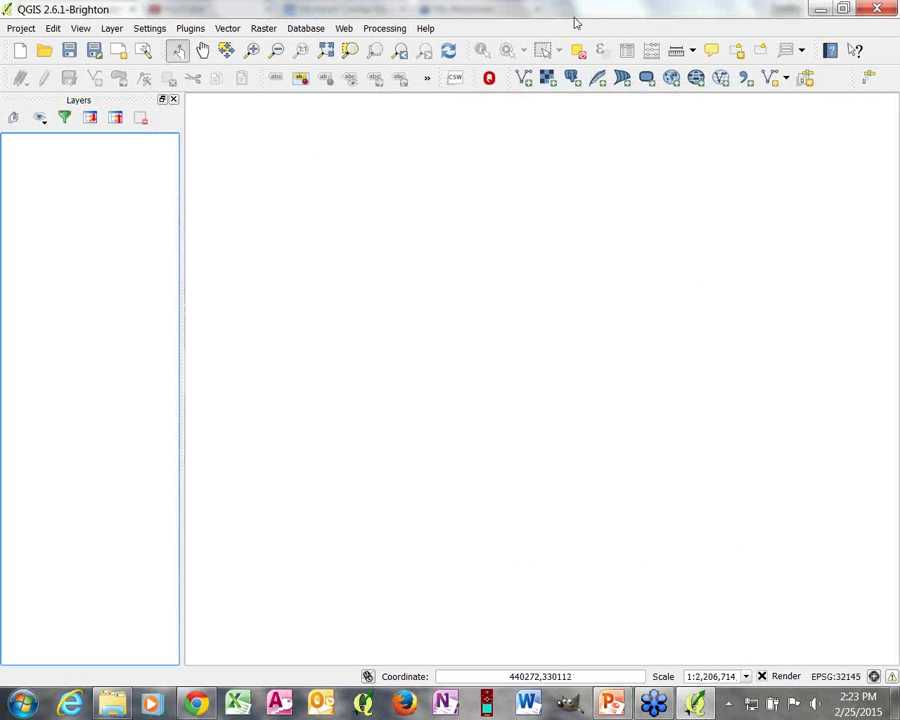
# - Add the vector layers BOUNDARY_CNTYBNDS_POLY.shp and DEMO_COUSUB2010_POLY.shp from INTROGIS\DATA, and place the county boundary layer beneath the demographic layer
pyautogui.click(526, 77)
pyautogui.click(533, 268)
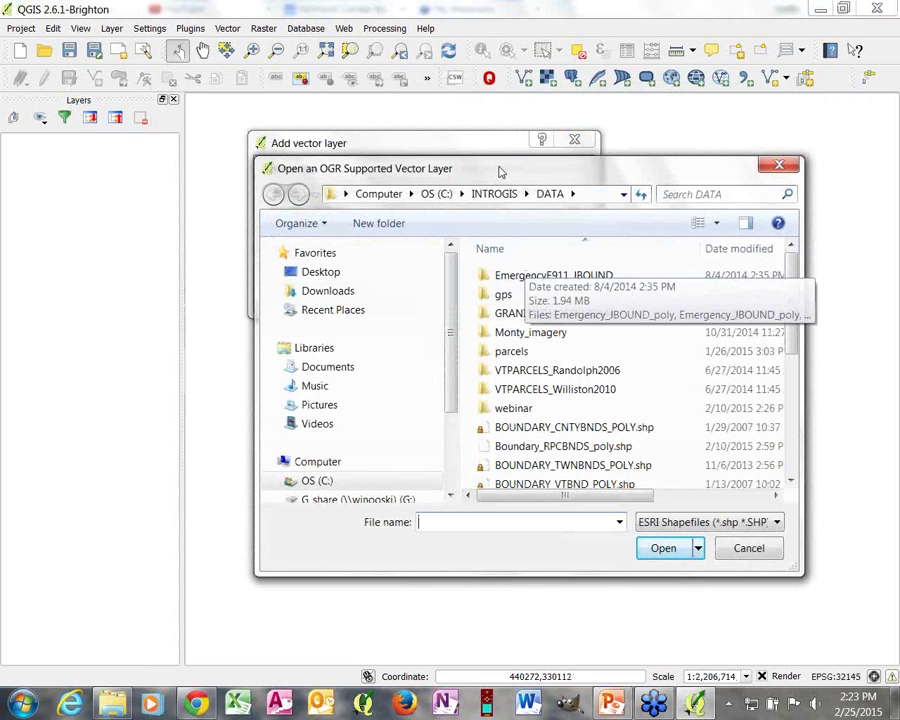
pyautogui.moveTo(640, 172); pyautogui.dragTo(532, 125)
pyautogui.moveTo(677, 249); pyautogui.dragTo(681, 278)
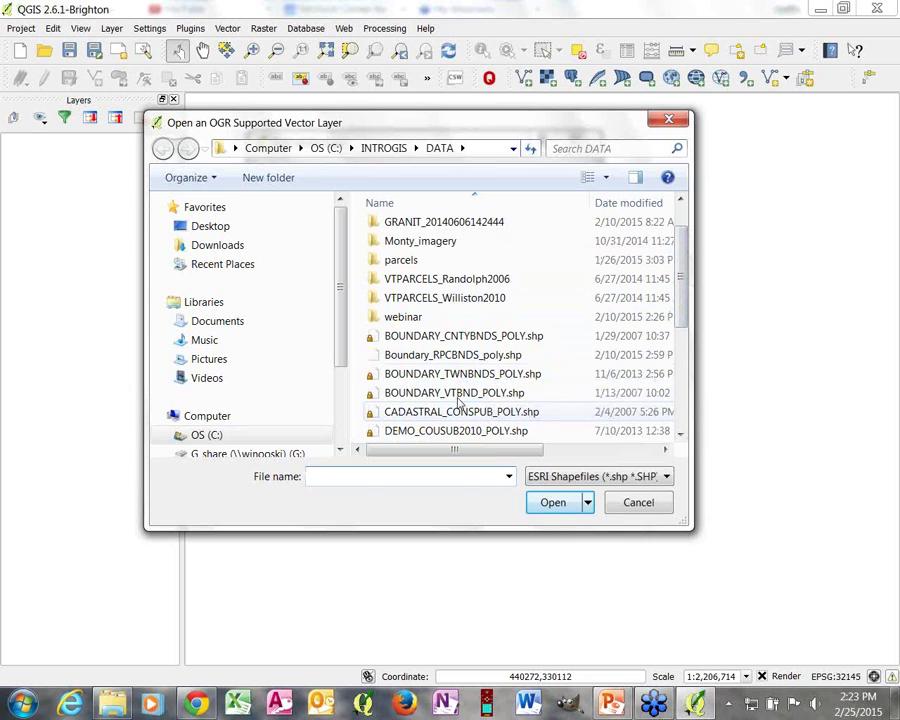
pyautogui.click(452, 338)
pyautogui.moveTo(680, 286); pyautogui.dragTo(683, 330)
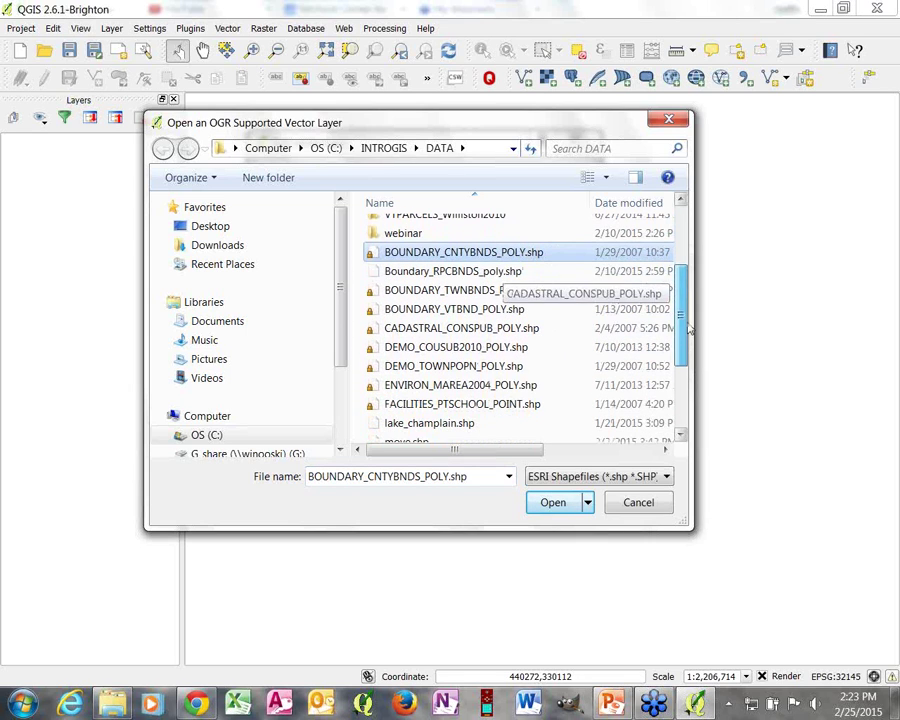
pyautogui.keyDown('ctrl'); pyautogui.click(476, 333); pyautogui.keyUp('ctrl')
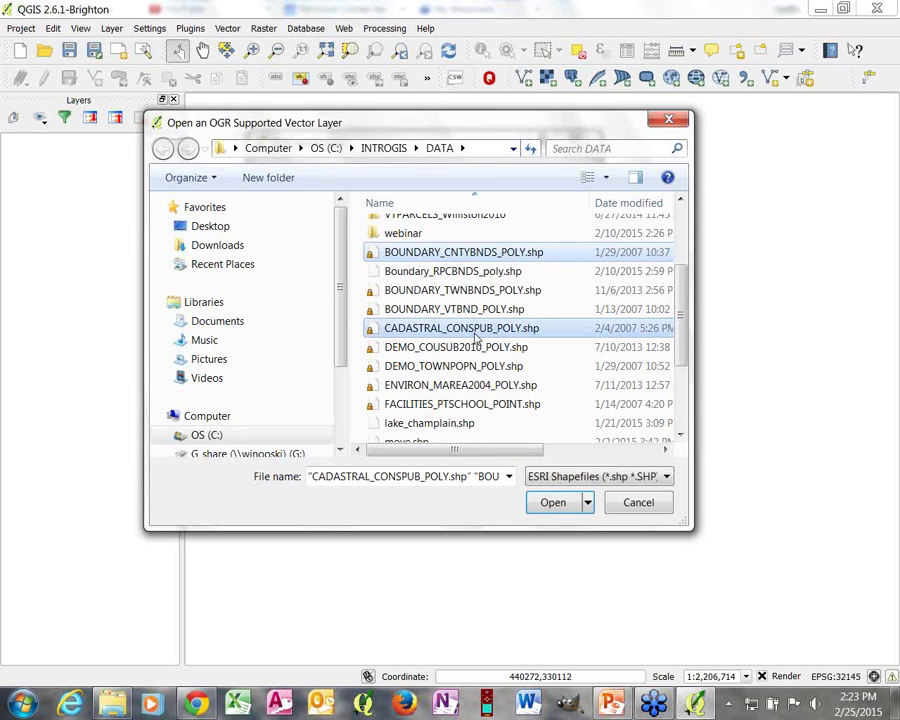
pyautogui.click(455, 352)
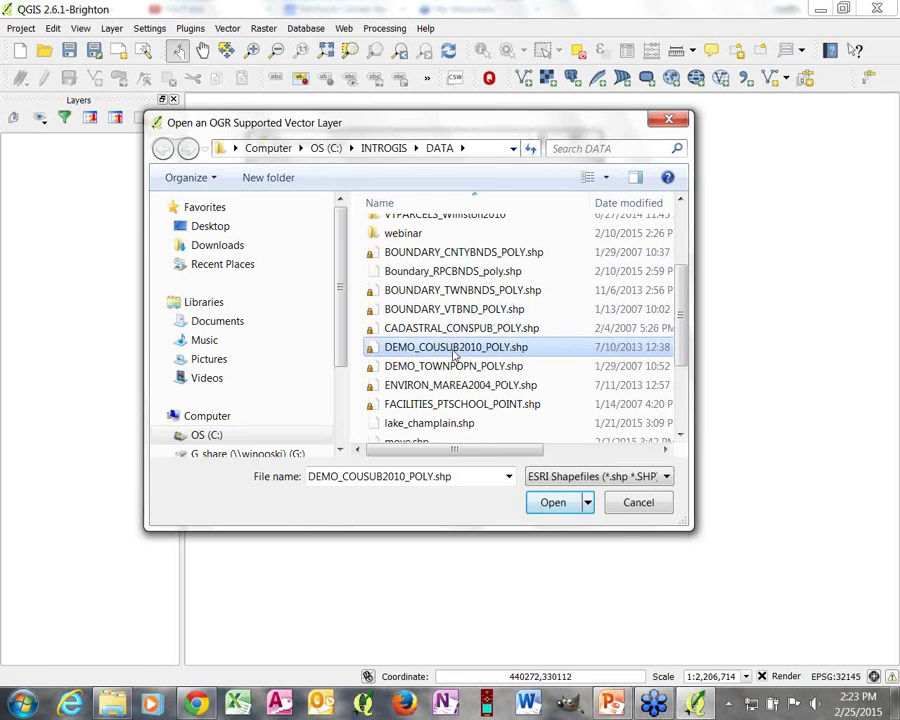
pyautogui.keyDown('ctrl'); pyautogui.click(464, 253); pyautogui.keyUp('ctrl')
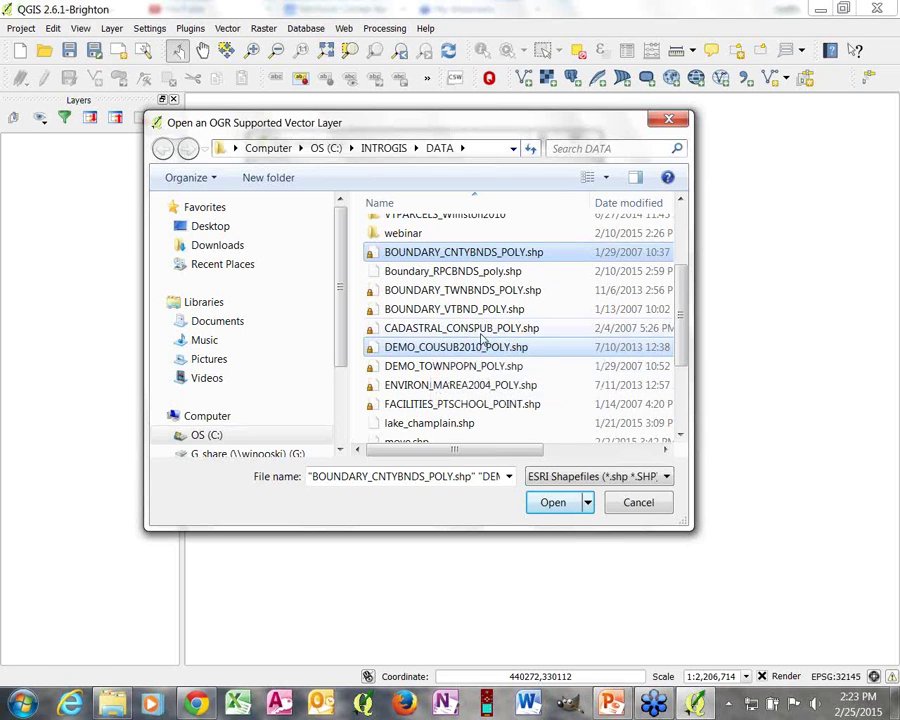
pyautogui.click(557, 502)
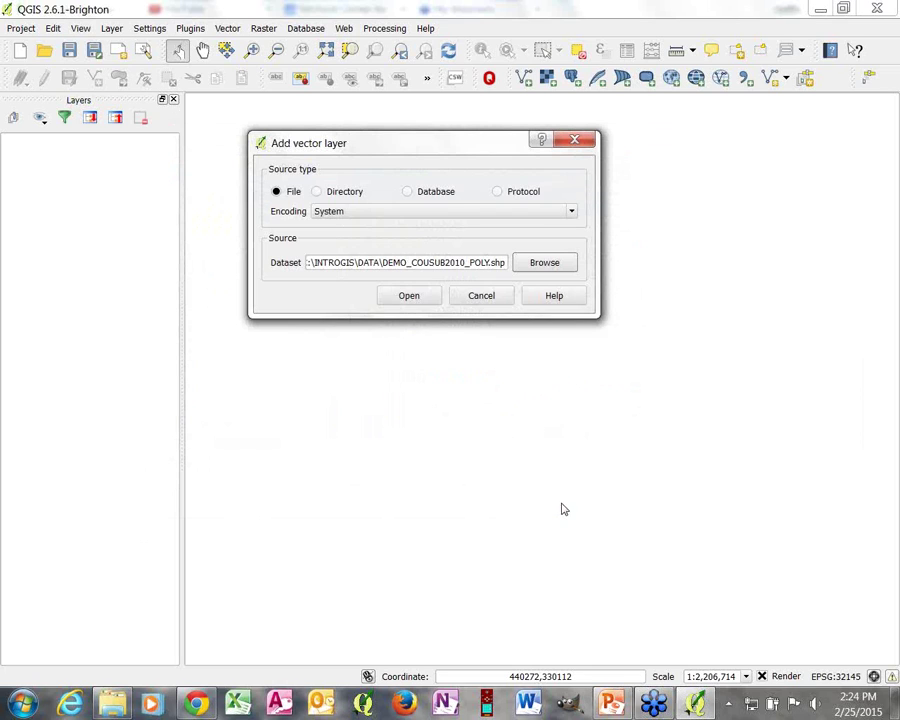
pyautogui.click(407, 297)
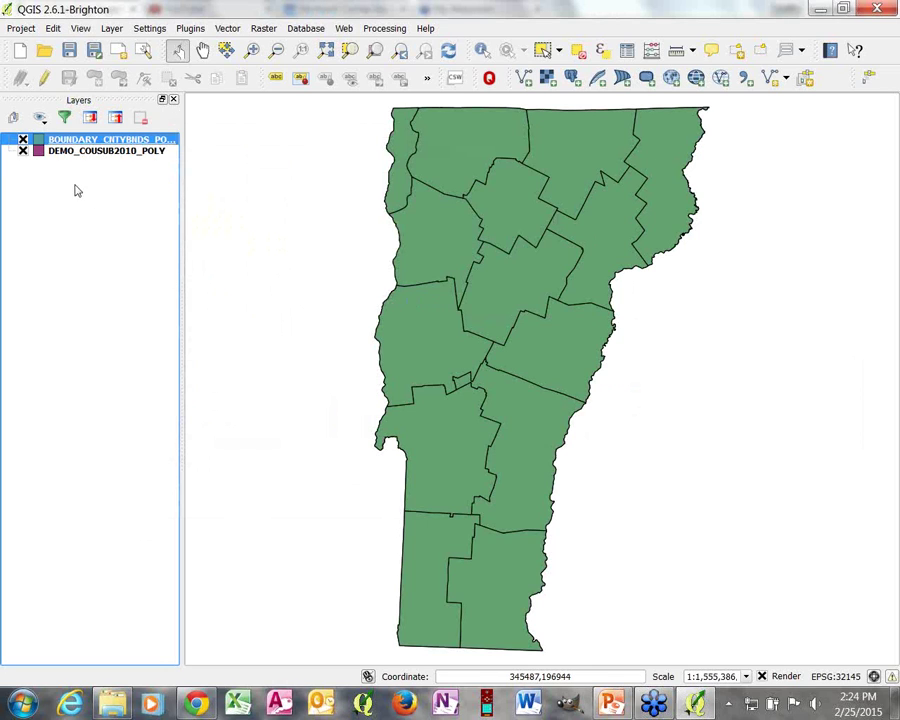
pyautogui.moveTo(85, 143); pyautogui.dragTo(90, 170)
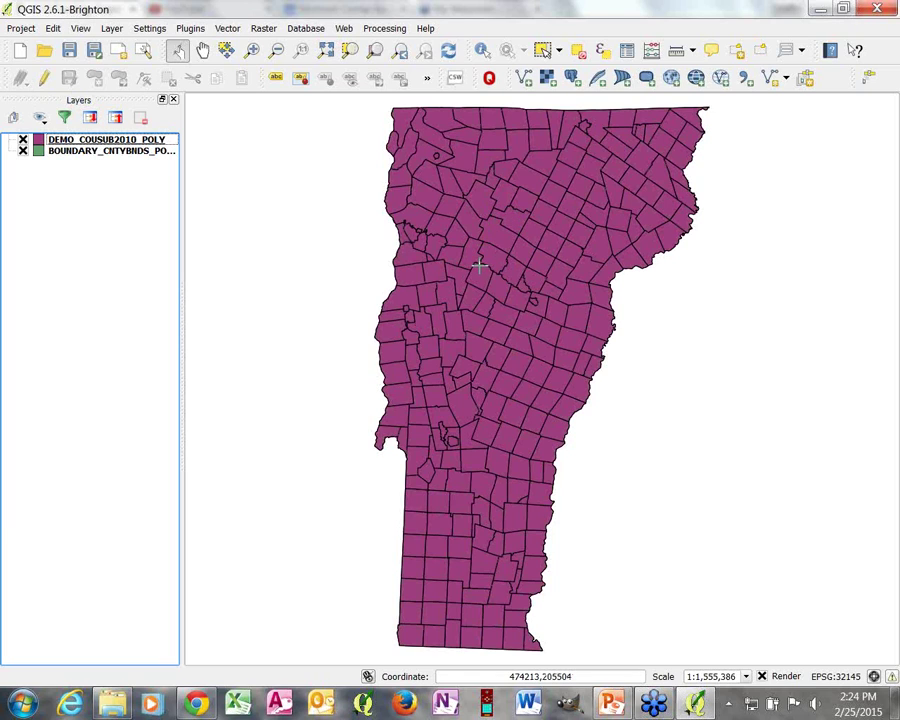
# - Open the DEMO_COUSUB2010_POLY layer's style properties and set its rendering to Graduated with the P0030001 column
pyautogui.rightClick(80, 141)
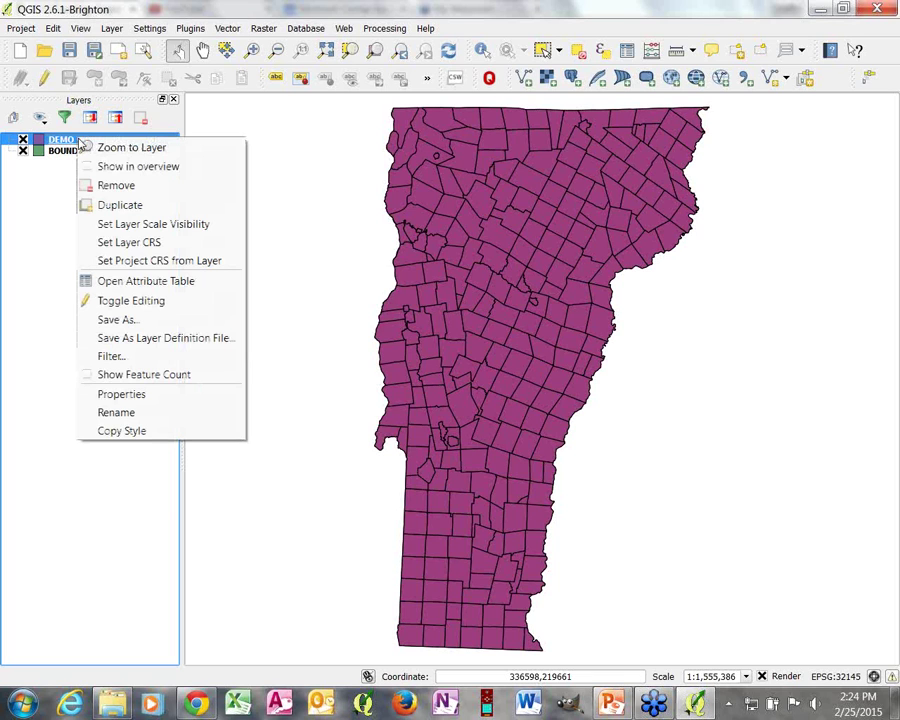
pyautogui.click(185, 394)
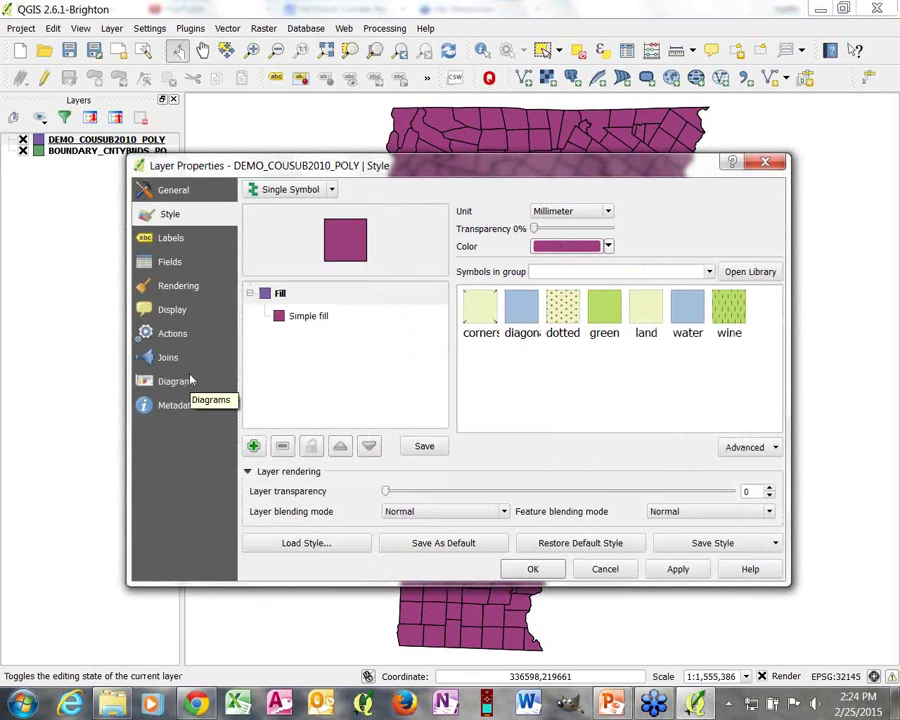
pyautogui.click(332, 190)
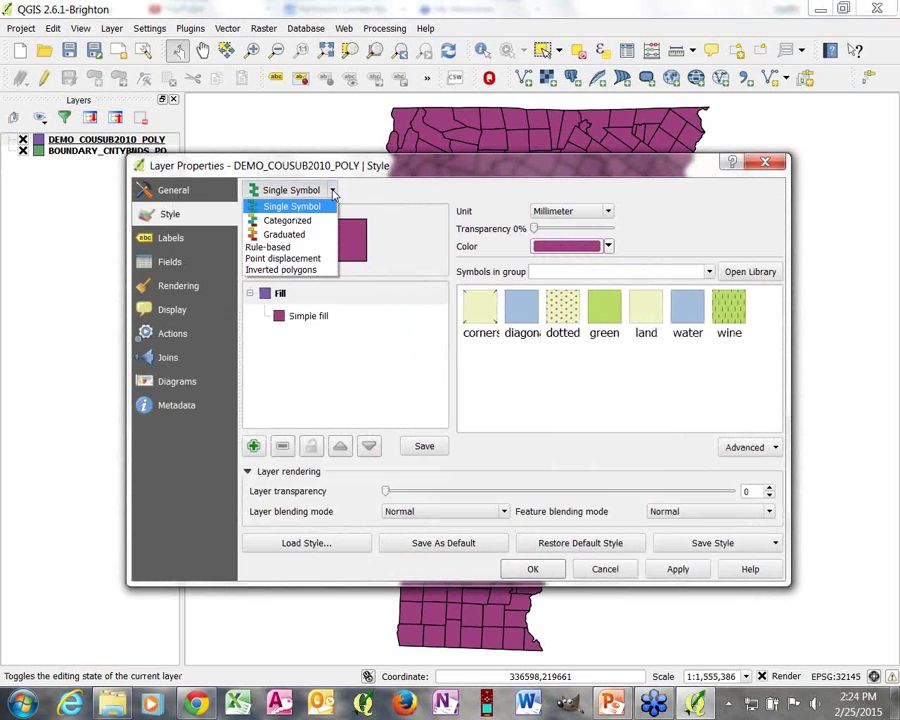
pyautogui.click(285, 234)
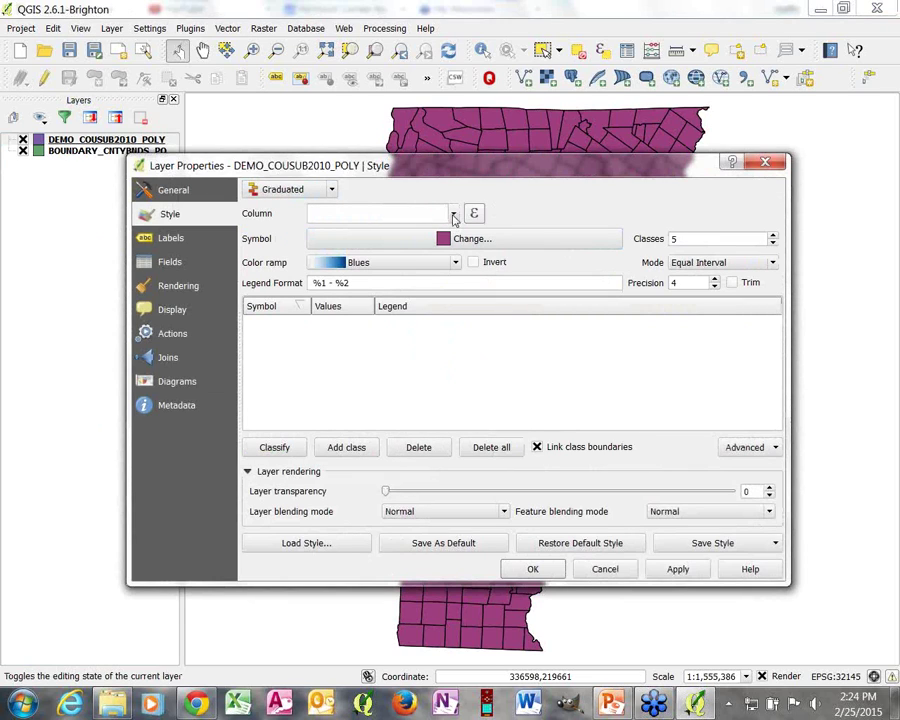
pyautogui.click(453, 215)
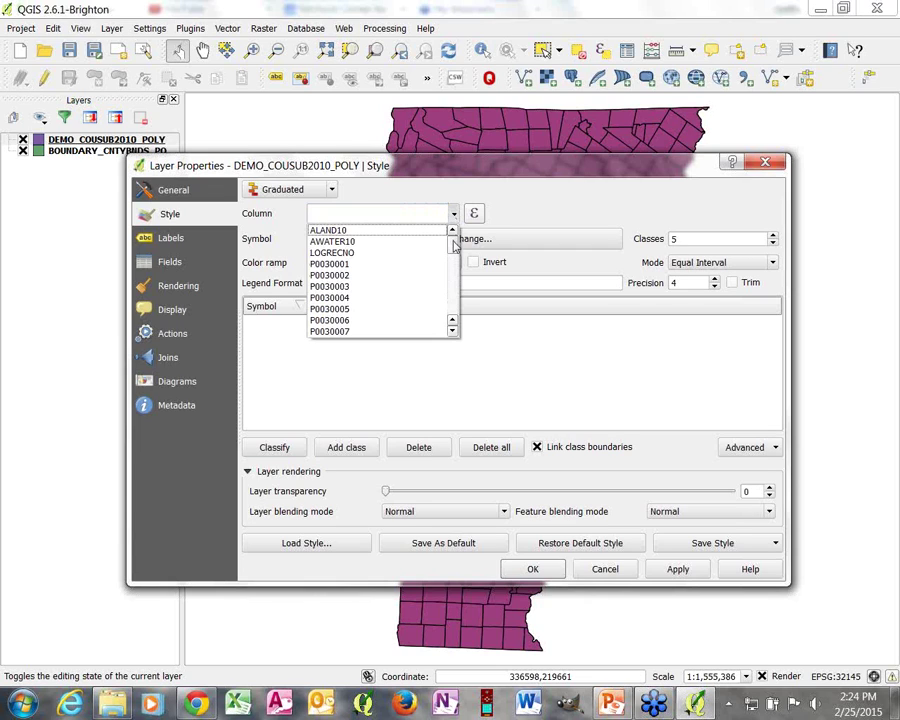
pyautogui.moveTo(453, 247)
pyautogui.mouseDown()
pyautogui.moveTo(454, 258)
pyautogui.moveTo(456, 237)
pyautogui.mouseUp()
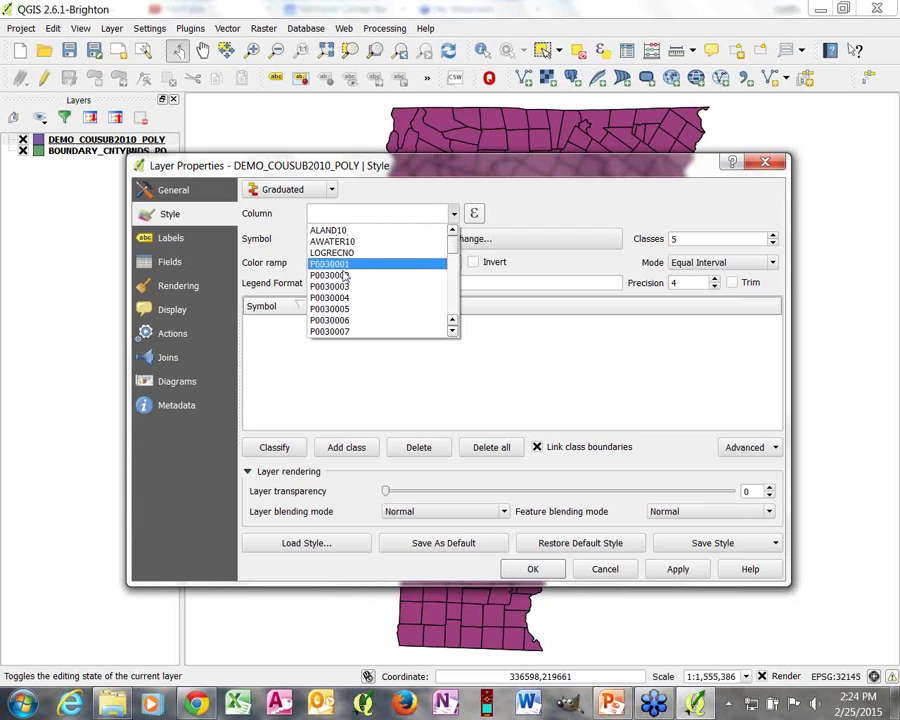
pyautogui.moveTo(453, 244); pyautogui.dragTo(455, 260)
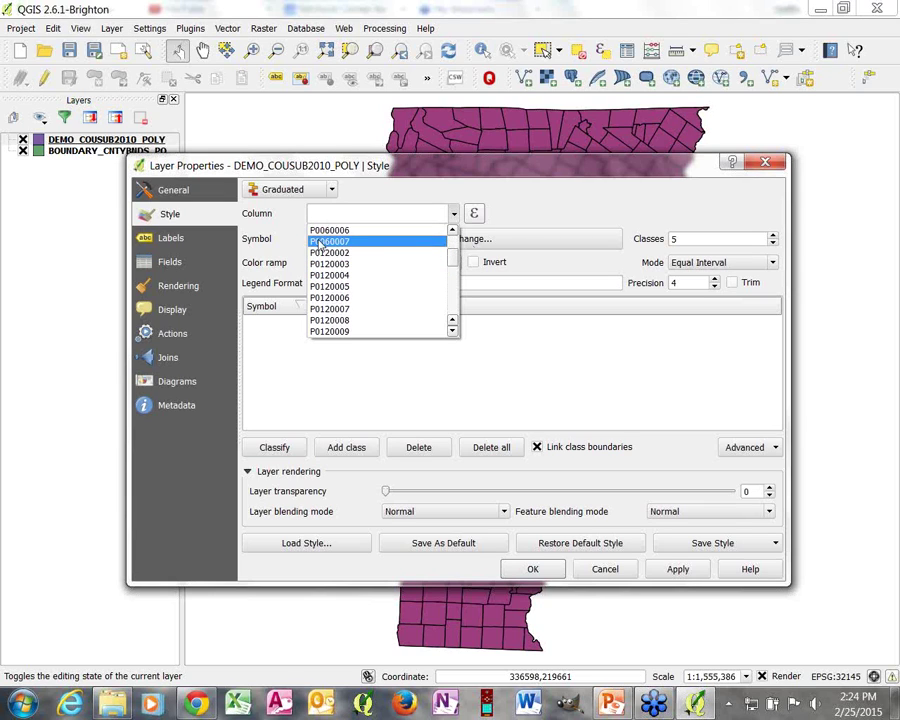
pyautogui.moveTo(458, 257); pyautogui.dragTo(455, 243)
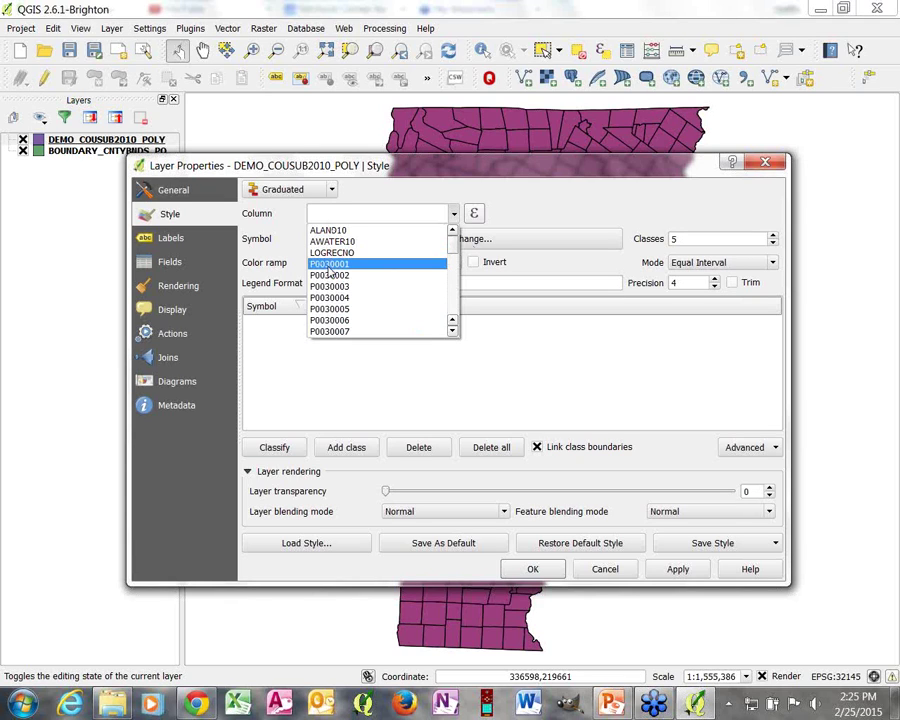
pyautogui.click(331, 265)
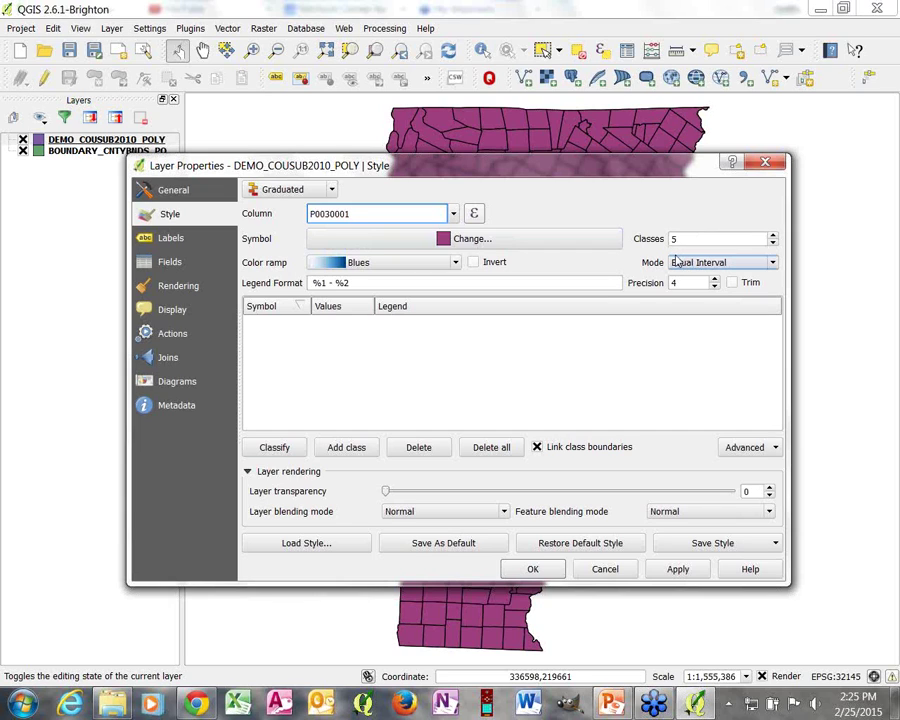
# - Classify the P0030001 values into 5 classes in Quantile (Equal Count) mode with precision 0
pyautogui.click(769, 264)
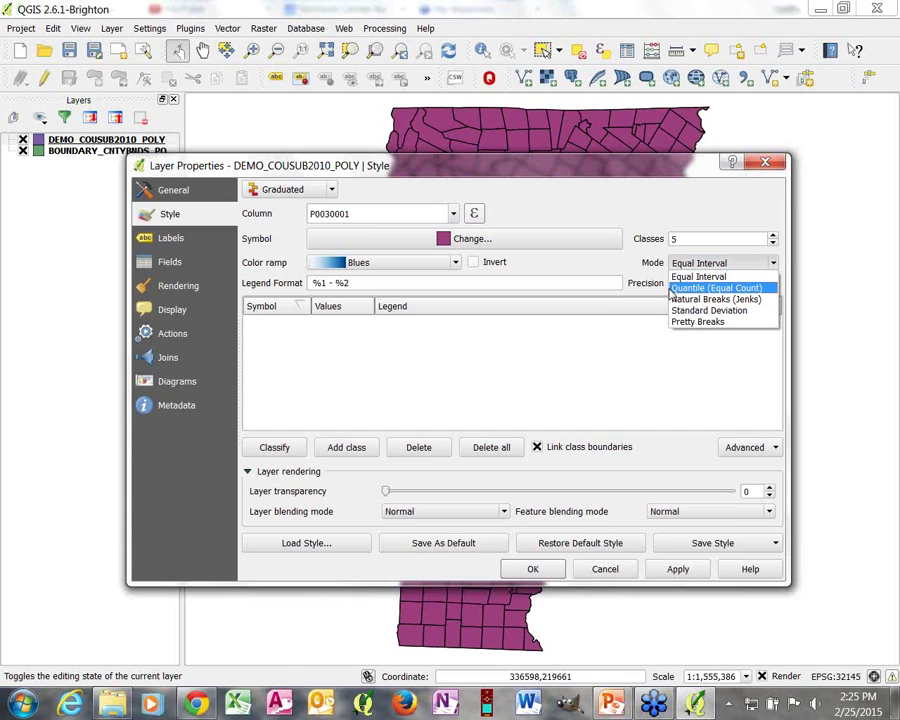
pyautogui.click(765, 288)
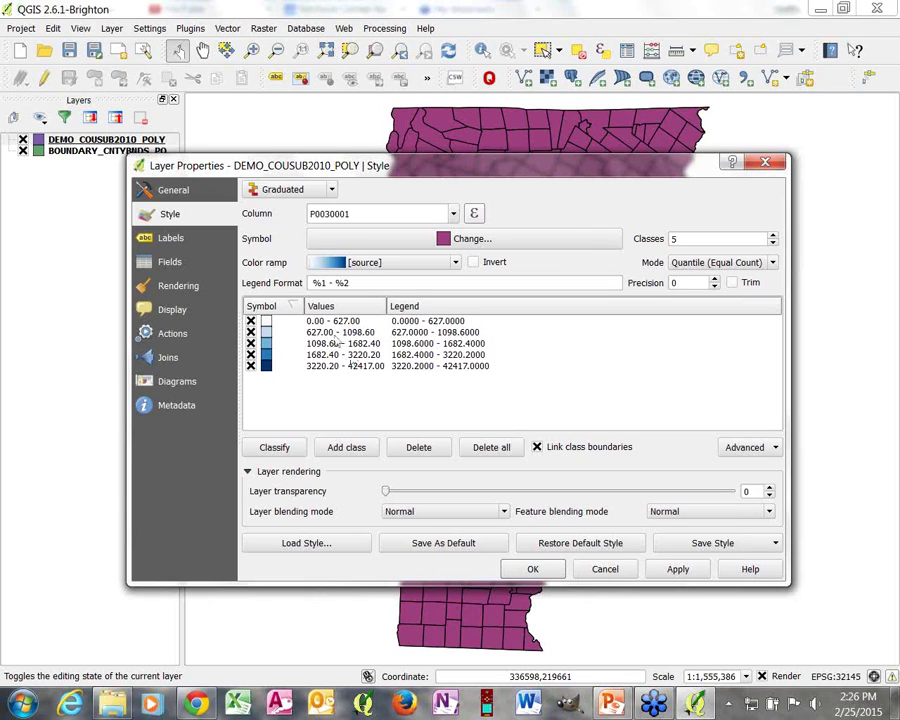
pyautogui.moveTo(520, 173)
pyautogui.mouseDown()
pyautogui.moveTo(352, 413)
pyautogui.moveTo(408, 406)
pyautogui.moveTo(521, 170)
pyautogui.moveTo(527, 255)
pyautogui.moveTo(523, 195)
pyautogui.mouseUp()
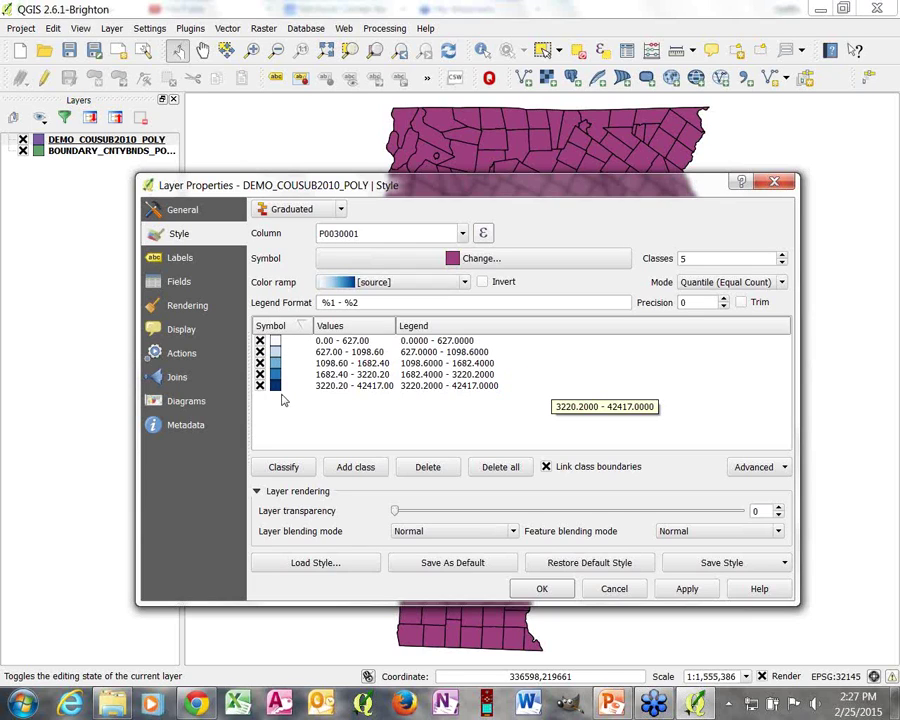
# - Recolor the graduated P0030001 classes with the BuPu color ramp after trying OrRd, reclassify, and apply the style to the map
pyautogui.click(464, 282)
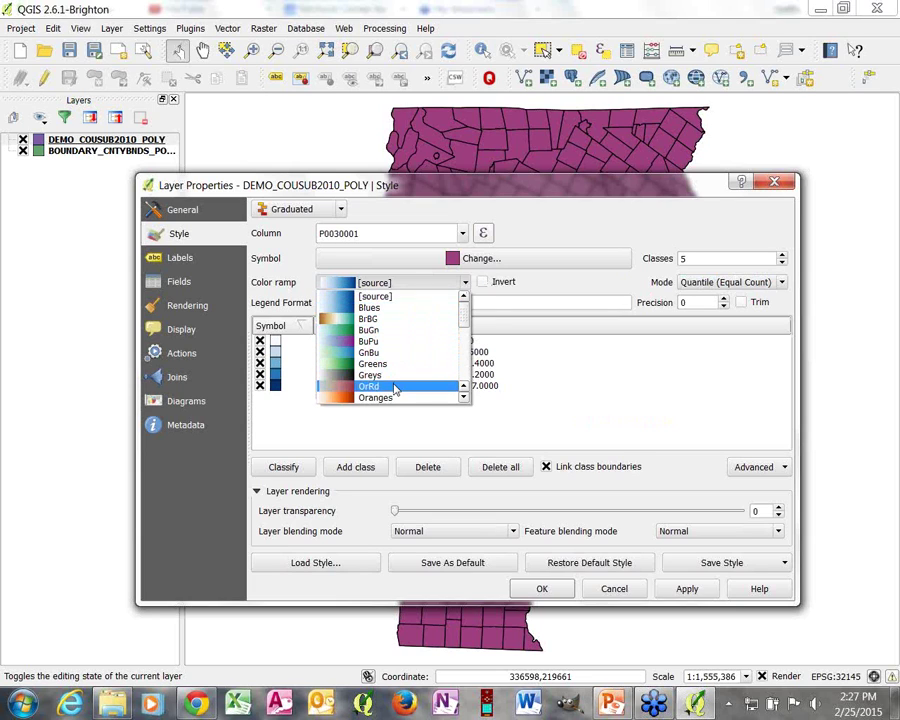
pyautogui.click(394, 387)
pyautogui.click(464, 282)
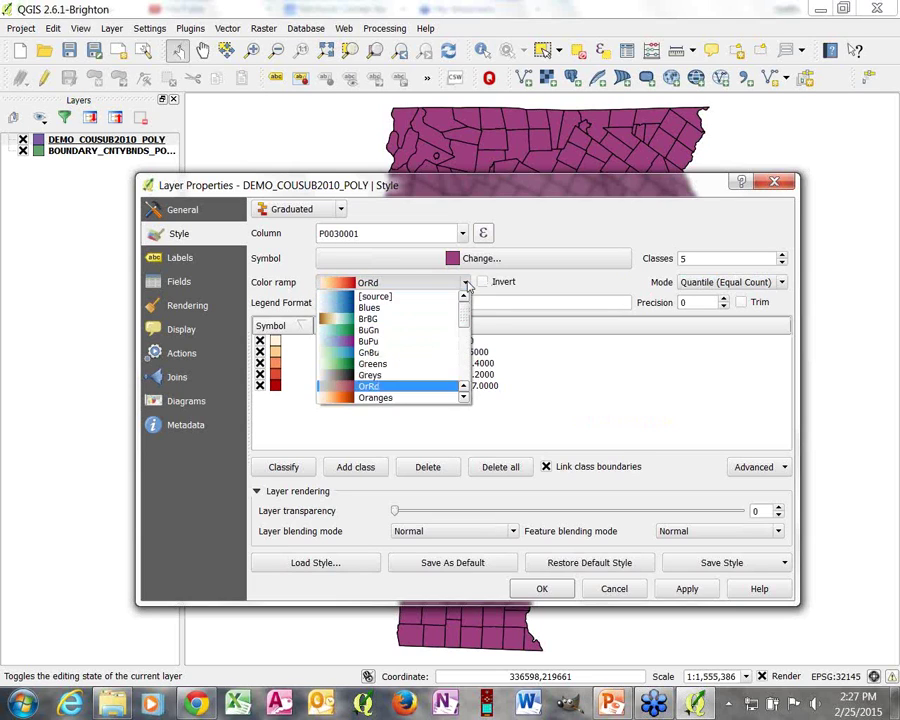
pyautogui.click(405, 341)
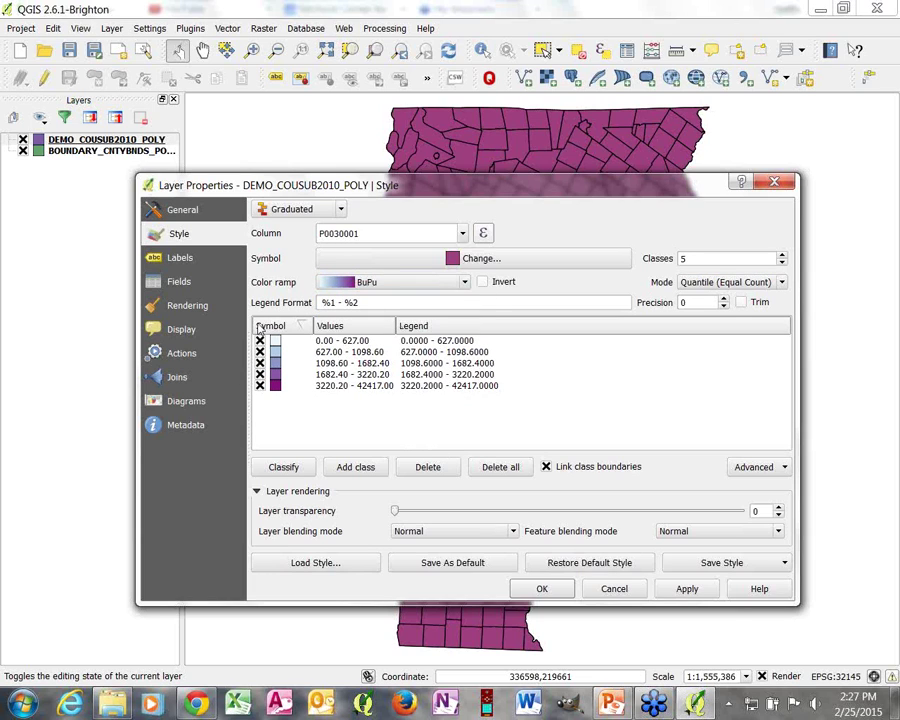
pyautogui.click(281, 472)
pyautogui.click(545, 589)
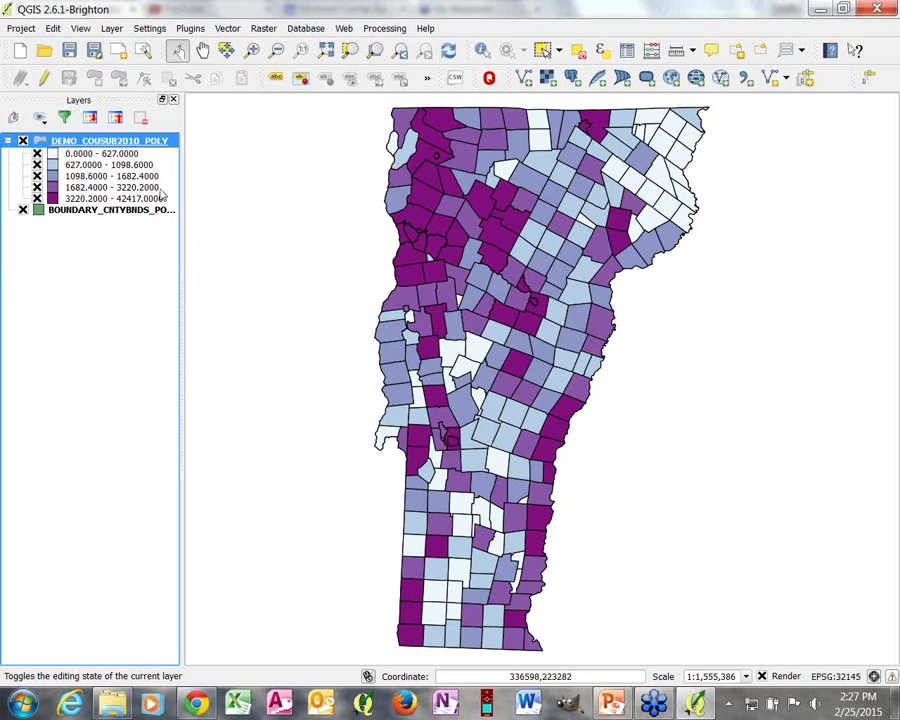
# - Switch the DEMO_COUSUB2010_POLY layer's classification mode to Equal Interval and apply it to the map
pyautogui.rightClick(104, 144)
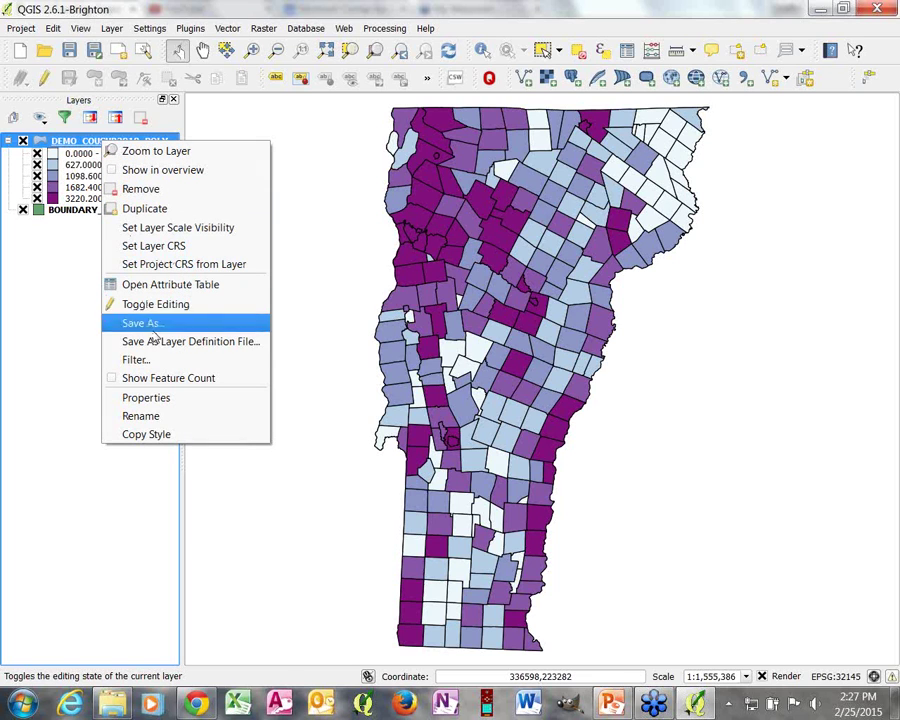
pyautogui.click(122, 398)
pyautogui.click(782, 283)
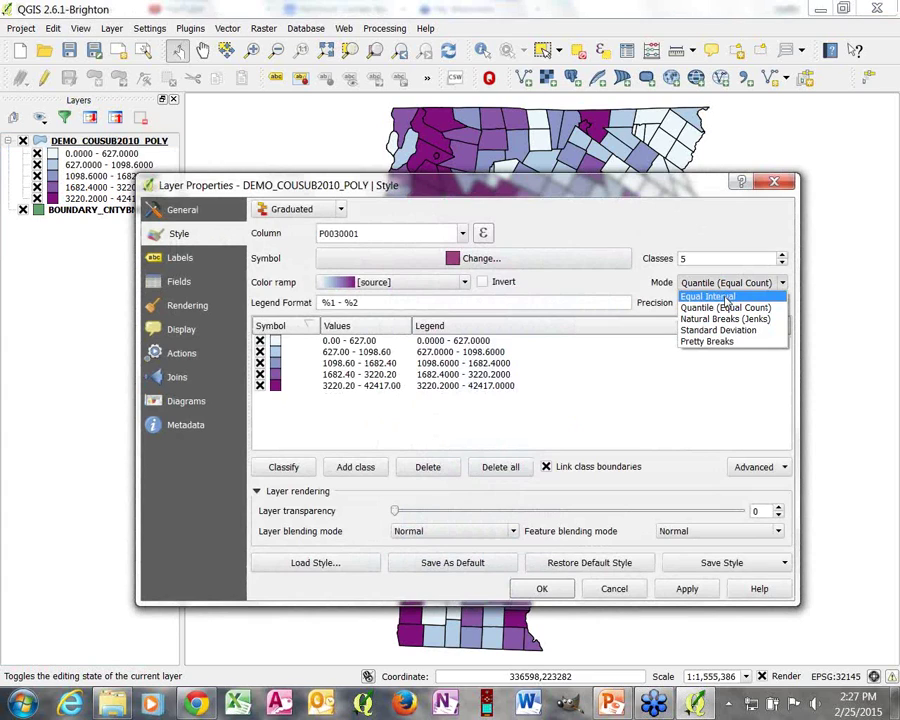
pyautogui.click(727, 298)
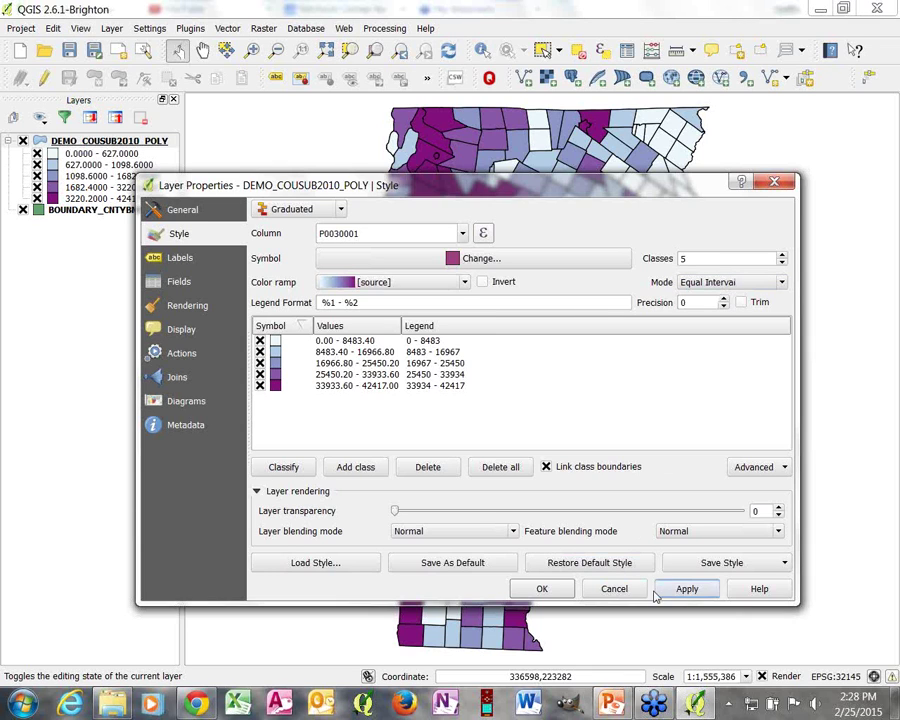
pyautogui.click(541, 589)
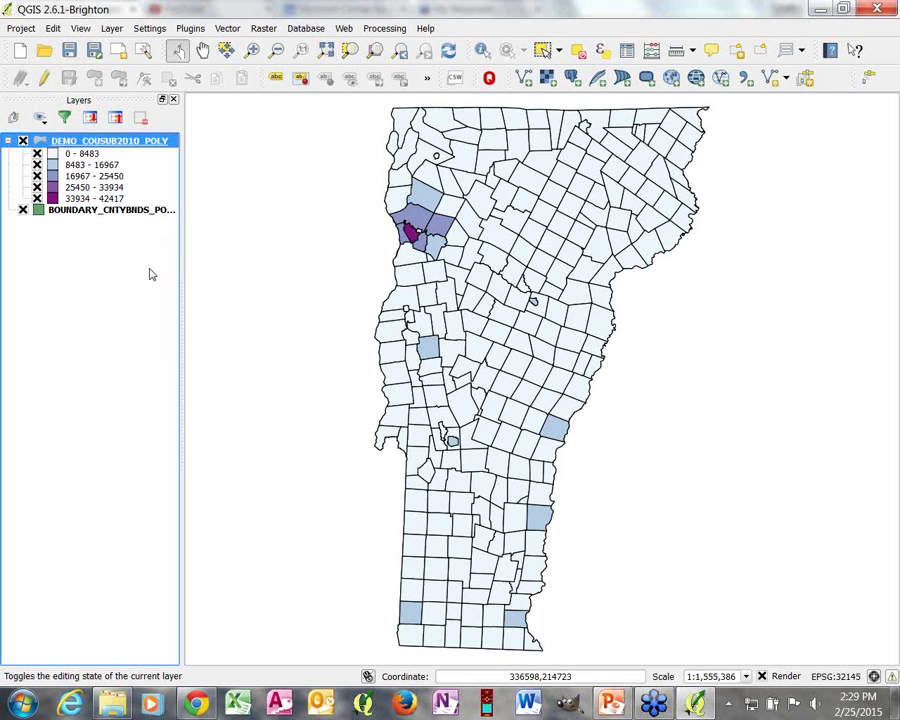
# - Set the DEMO_COUSUB2010_POLY layer's classification mode to Quantile (Equal Count) and apply it to the map
pyautogui.rightClick(82, 140)
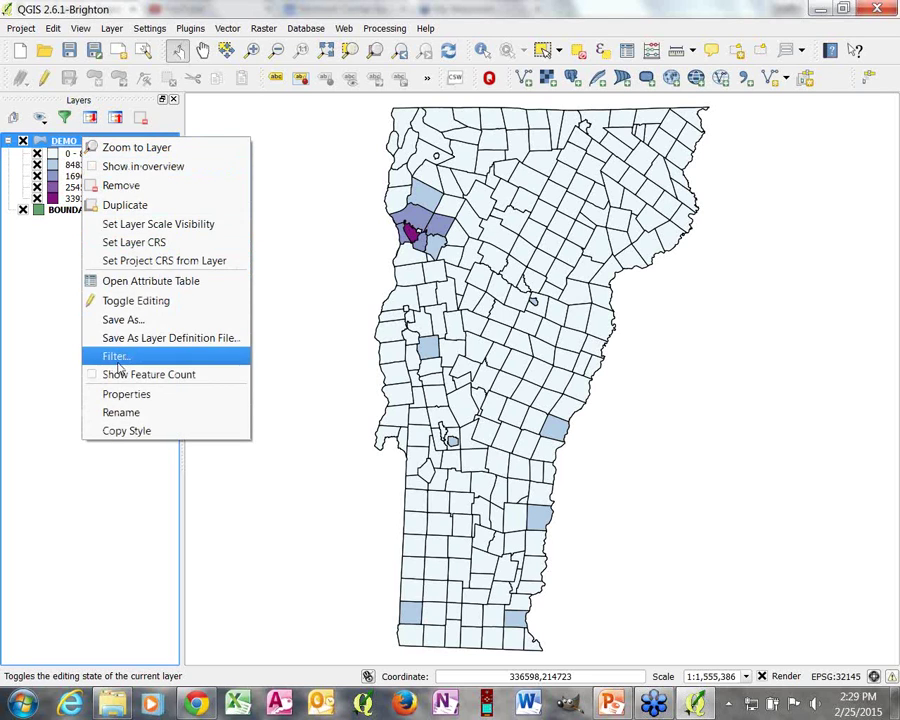
pyautogui.click(120, 394)
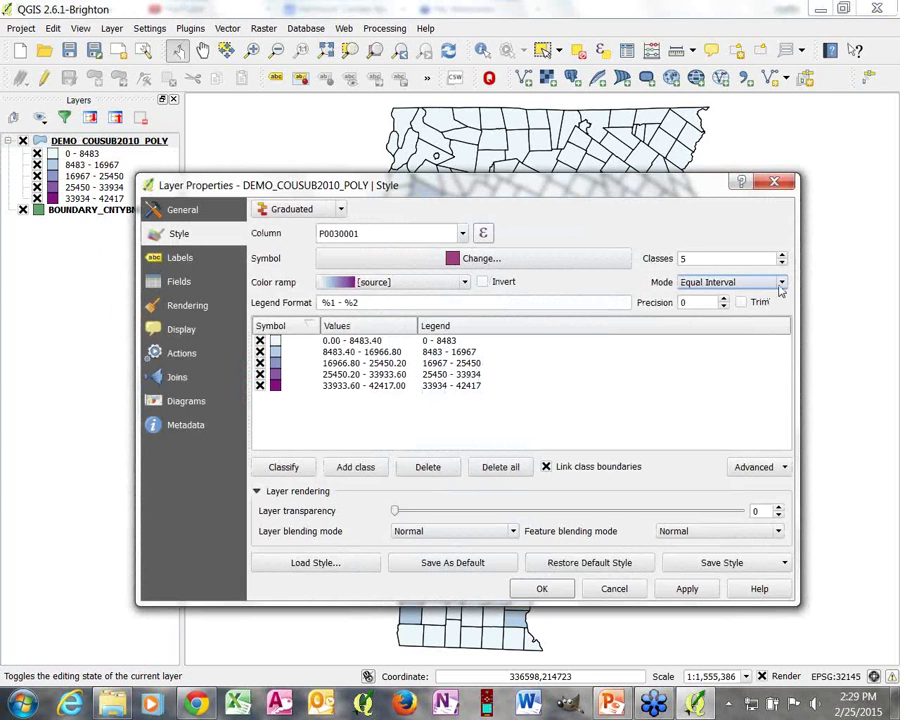
pyautogui.click(781, 282)
pyautogui.click(737, 305)
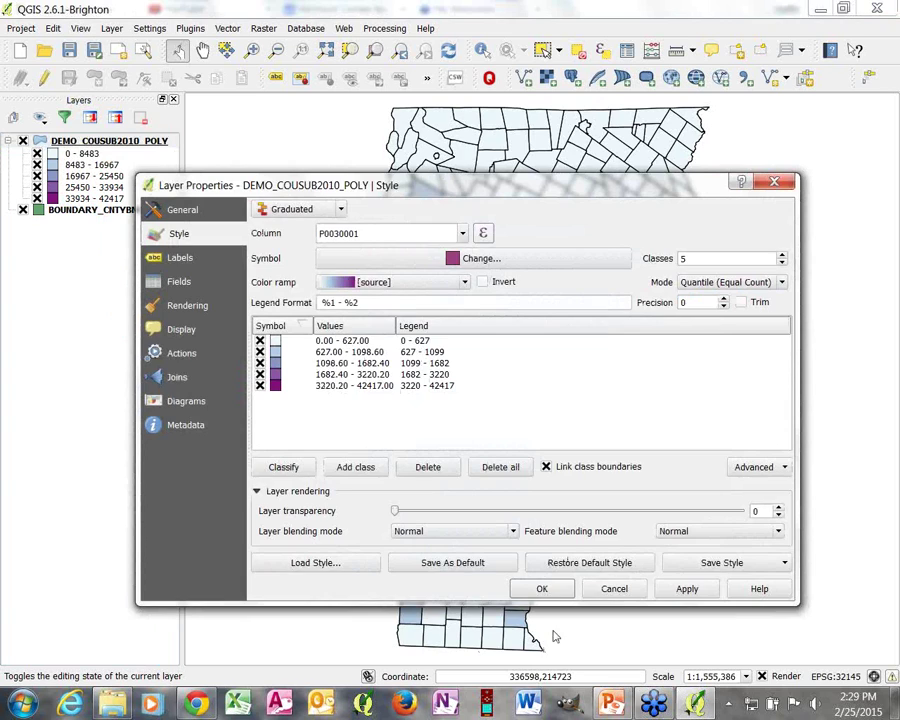
pyautogui.click(542, 588)
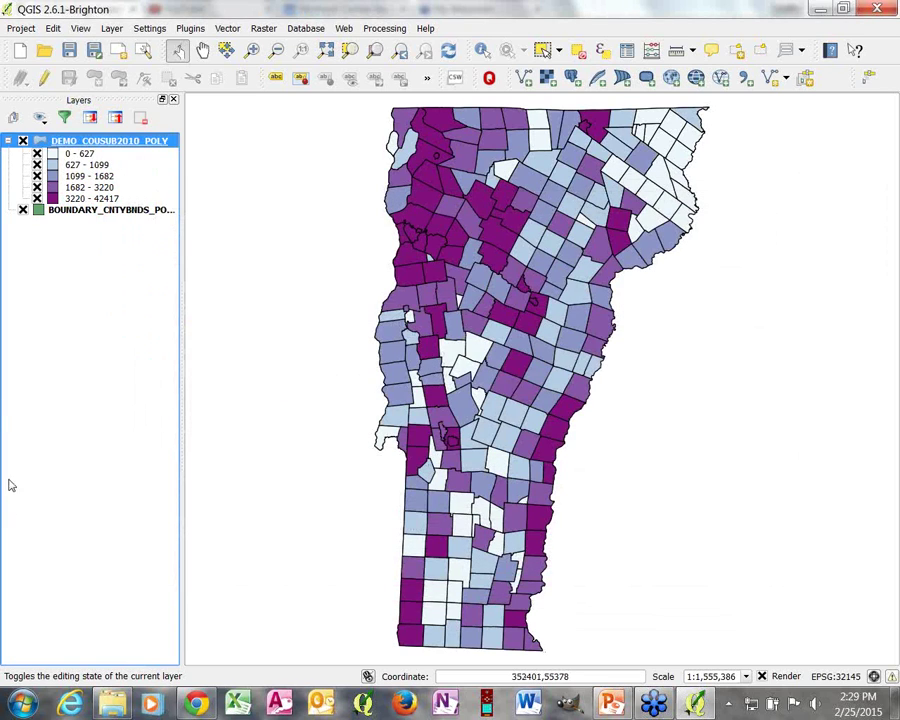
# - Turn on labels for the BOUNDARY_CNTYBNDS_POLY layer, using the CNTYNAME field
pyautogui.rightClick(71, 214)
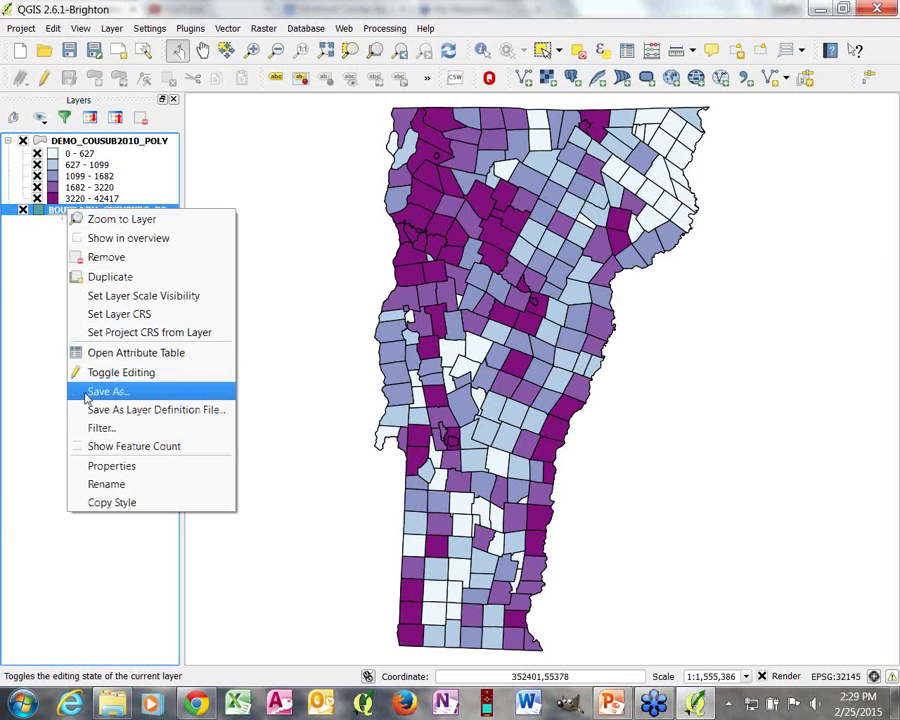
pyautogui.click(112, 466)
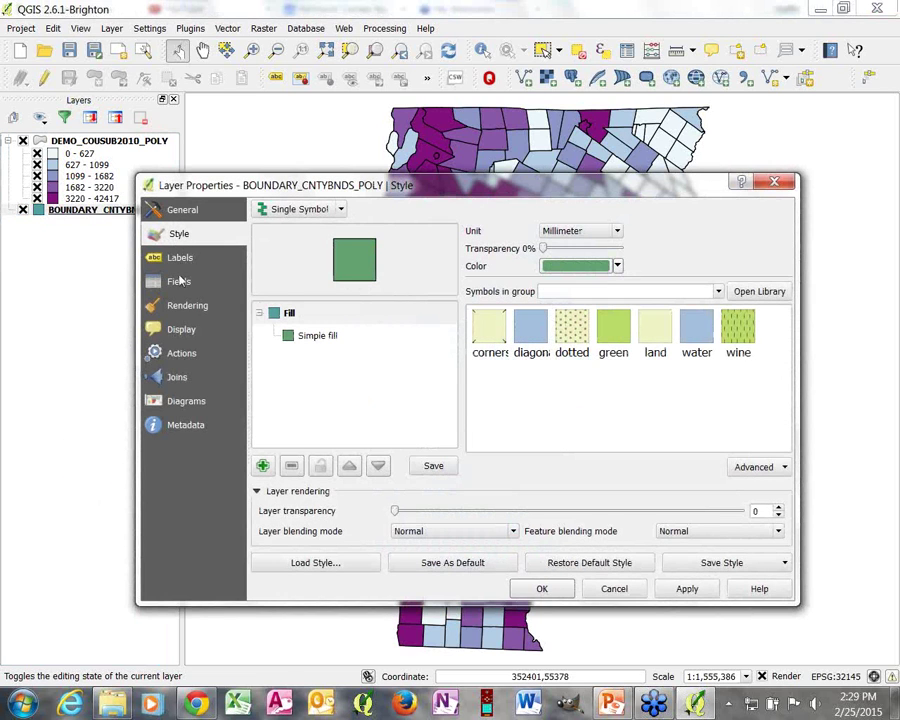
pyautogui.click(181, 257)
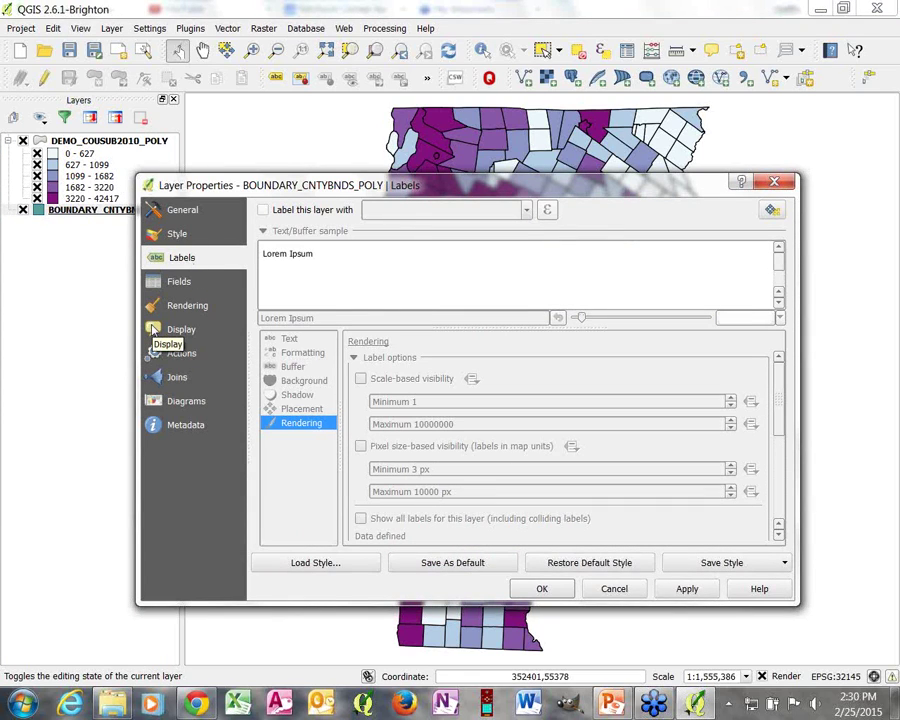
pyautogui.click(262, 210)
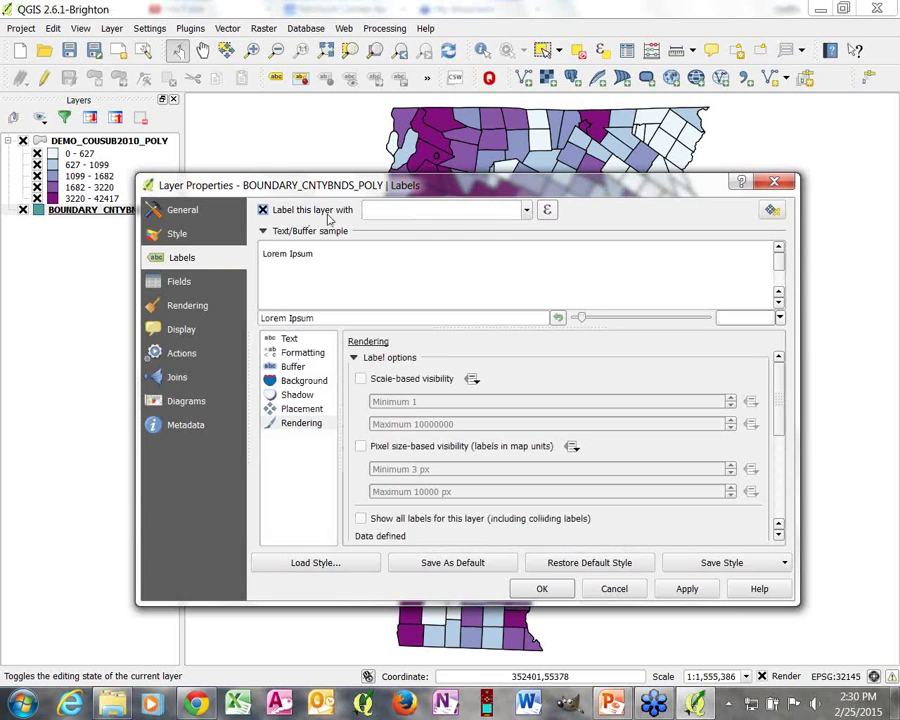
pyautogui.click(526, 211)
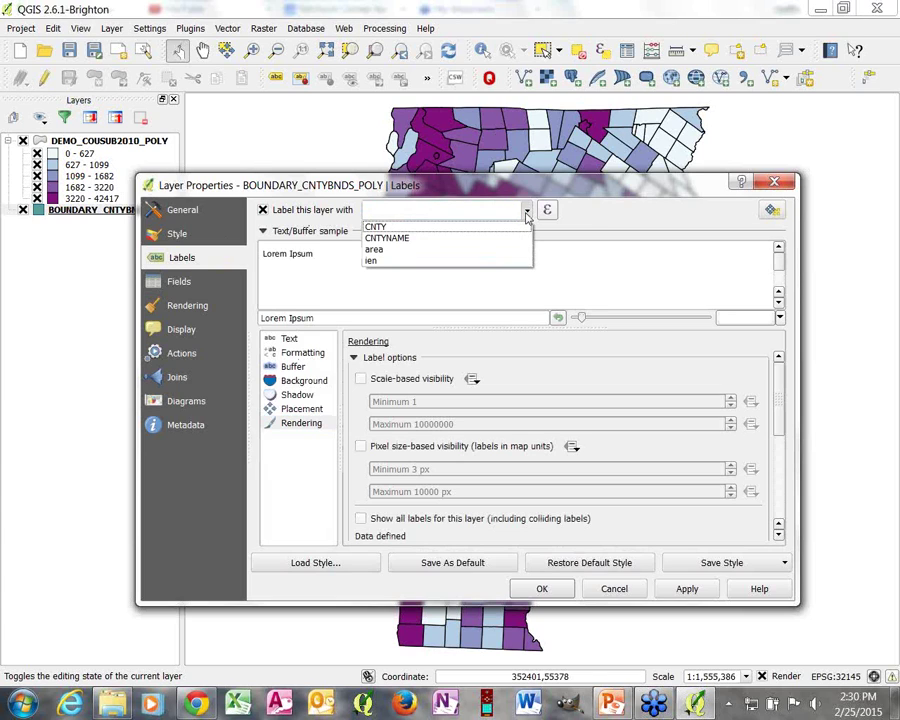
pyautogui.click(466, 238)
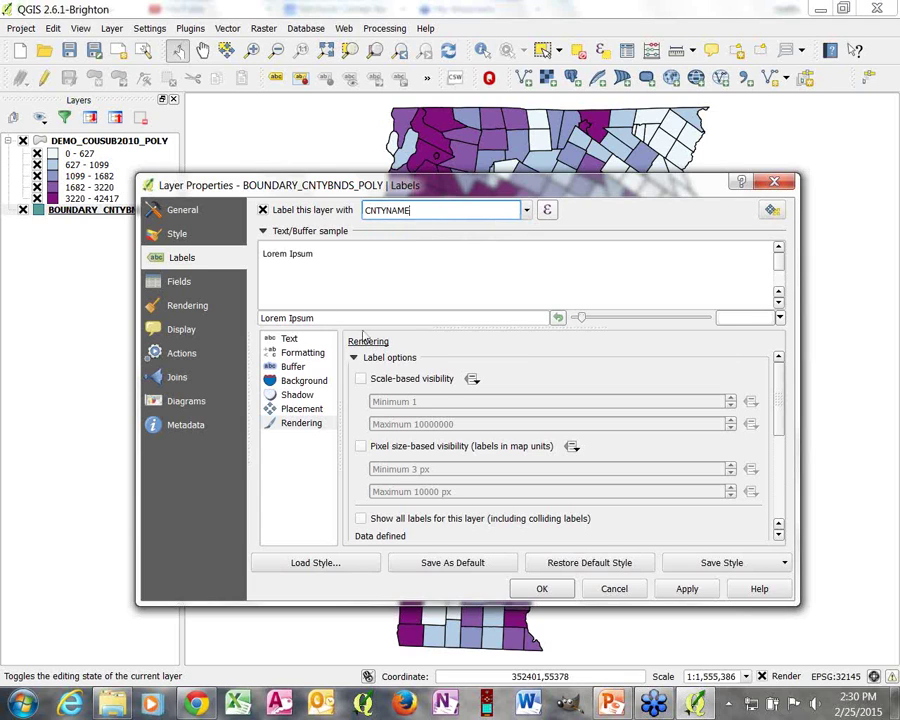
# - Examine the county labels' text, formatting, buffer, background, shadow, placement and rendering settings
pyautogui.click(292, 367)
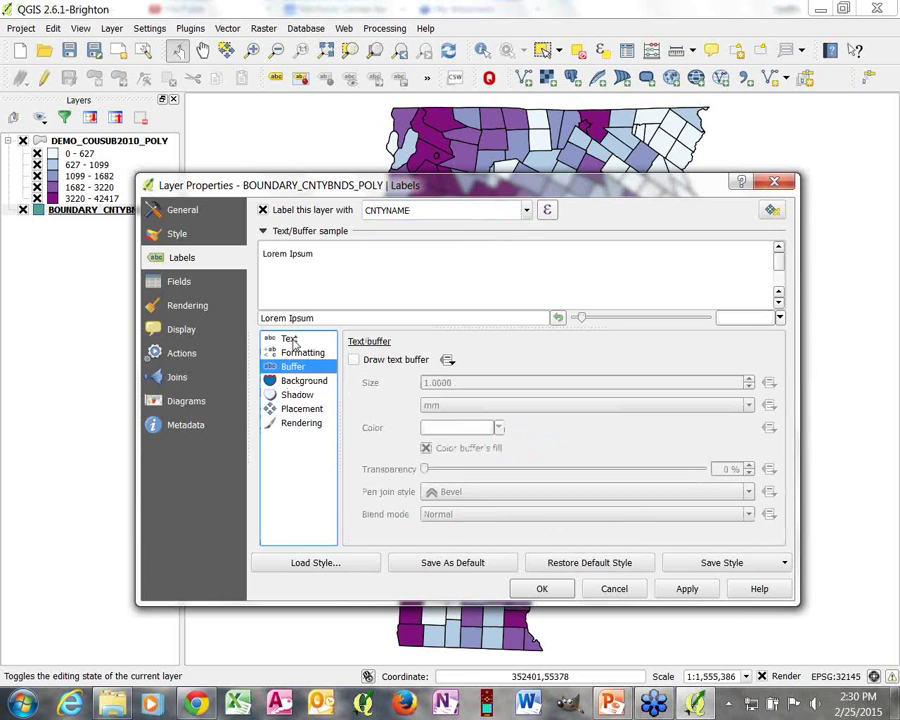
pyautogui.click(291, 340)
pyautogui.click(294, 352)
pyautogui.click(295, 366)
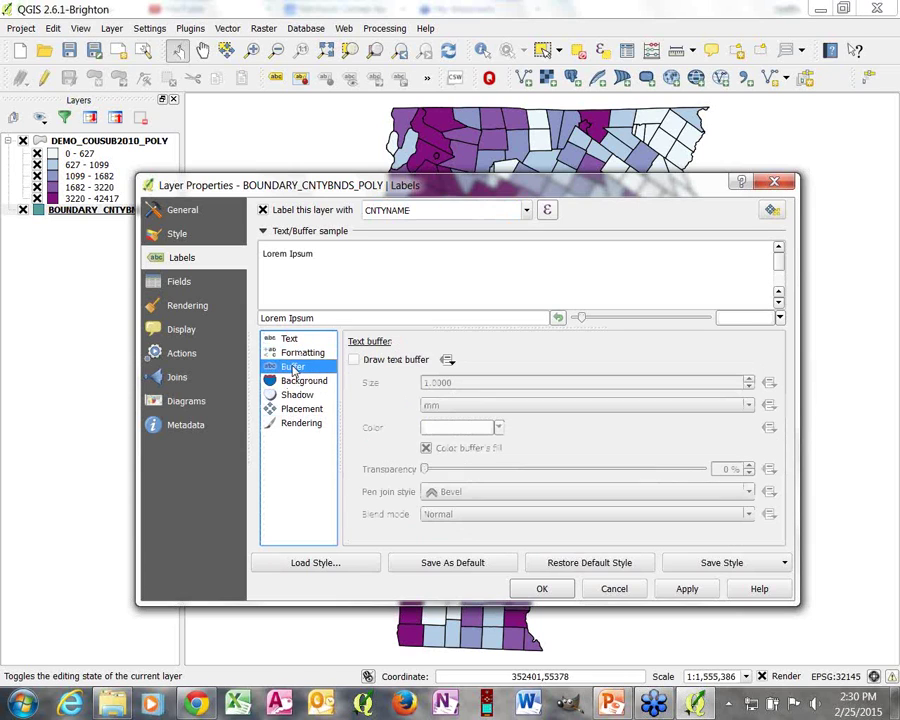
pyautogui.click(297, 382)
pyautogui.click(297, 395)
pyautogui.click(298, 409)
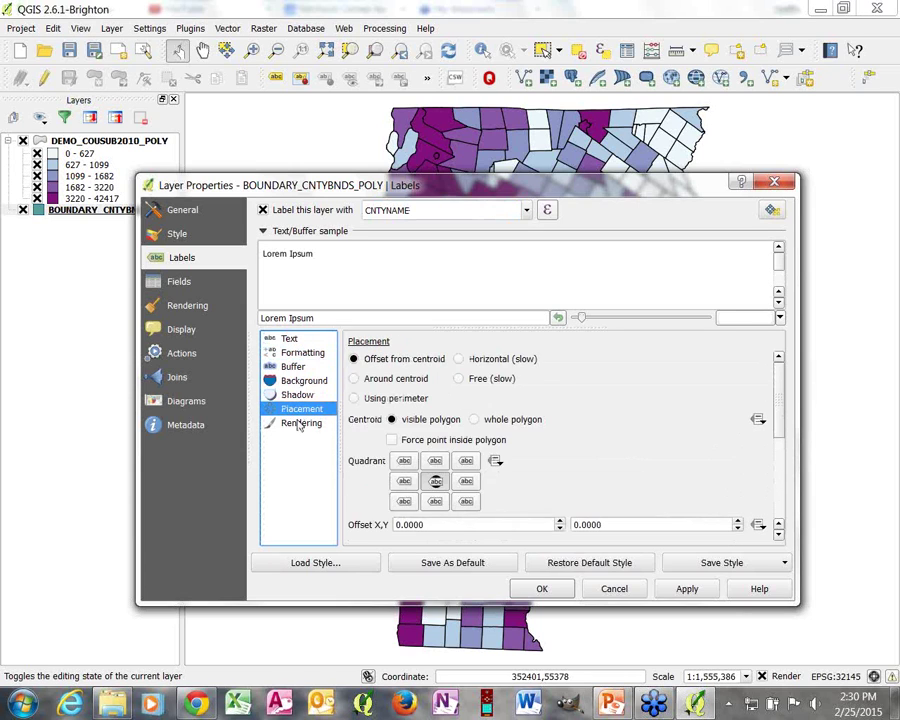
pyautogui.click(299, 424)
# - Enable a text buffer for the county labels and apply the label settings to the map
pyautogui.click(291, 366)
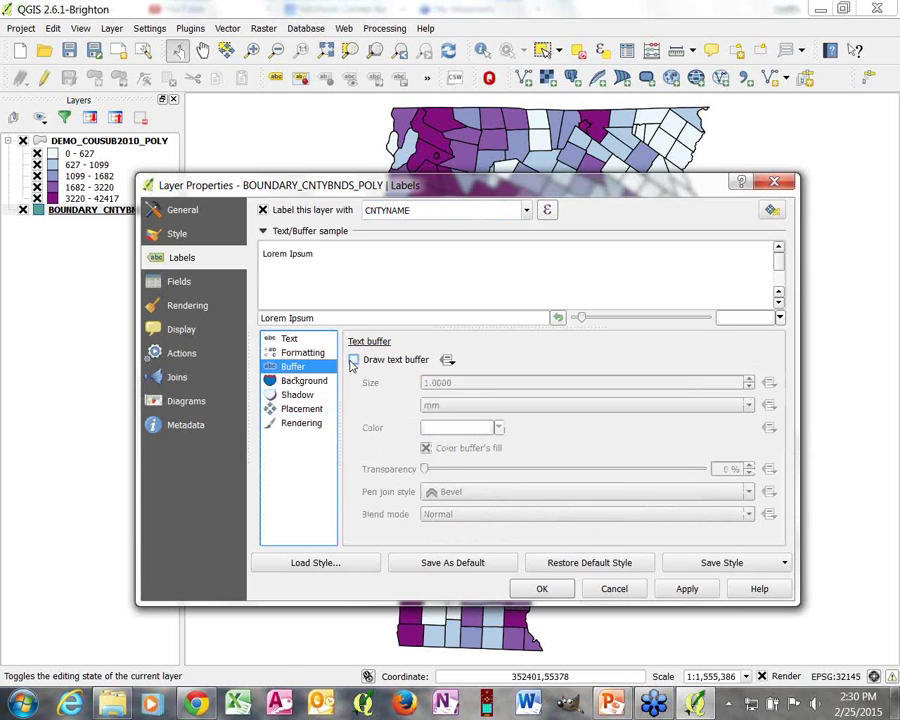
pyautogui.click(353, 366)
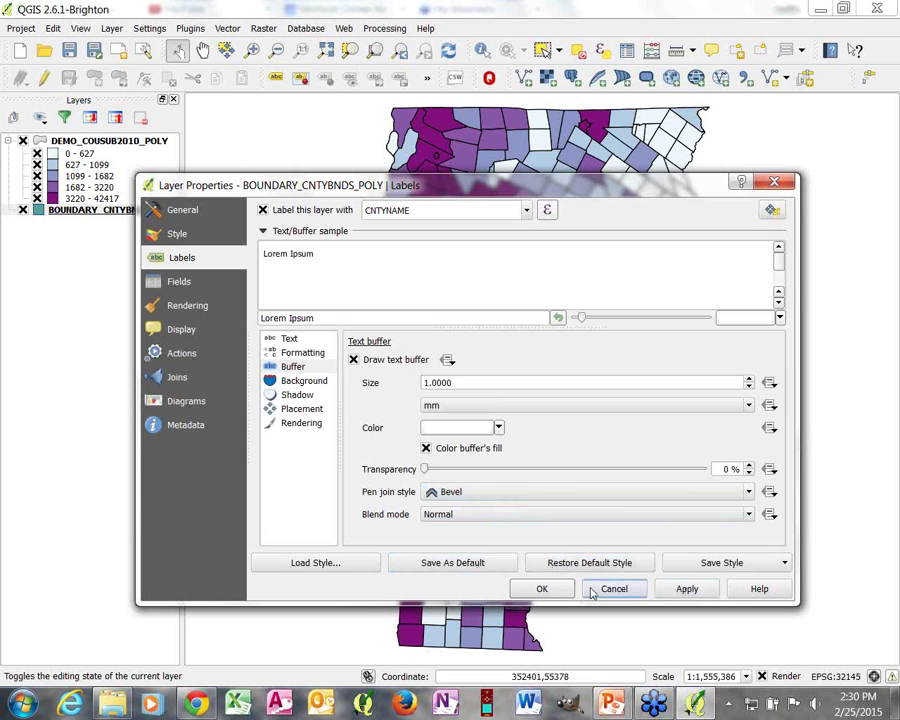
pyautogui.click(542, 589)
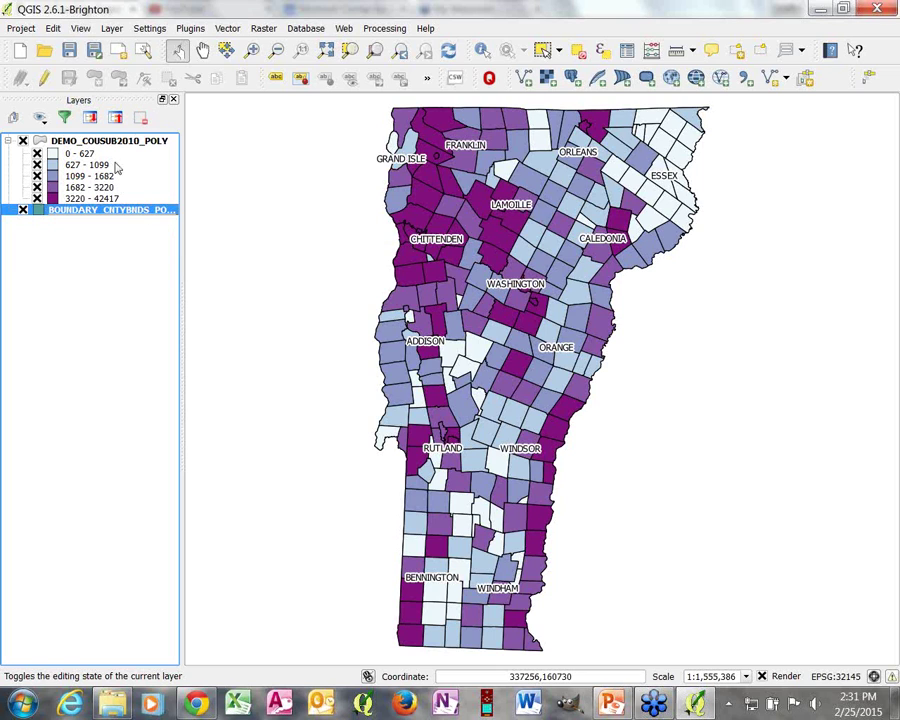
# - Move the DEMO_COUSUB2010_POLY layer beneath the county boundary layer and open the county layer's style properties
pyautogui.moveTo(108, 147); pyautogui.dragTo(100, 234)
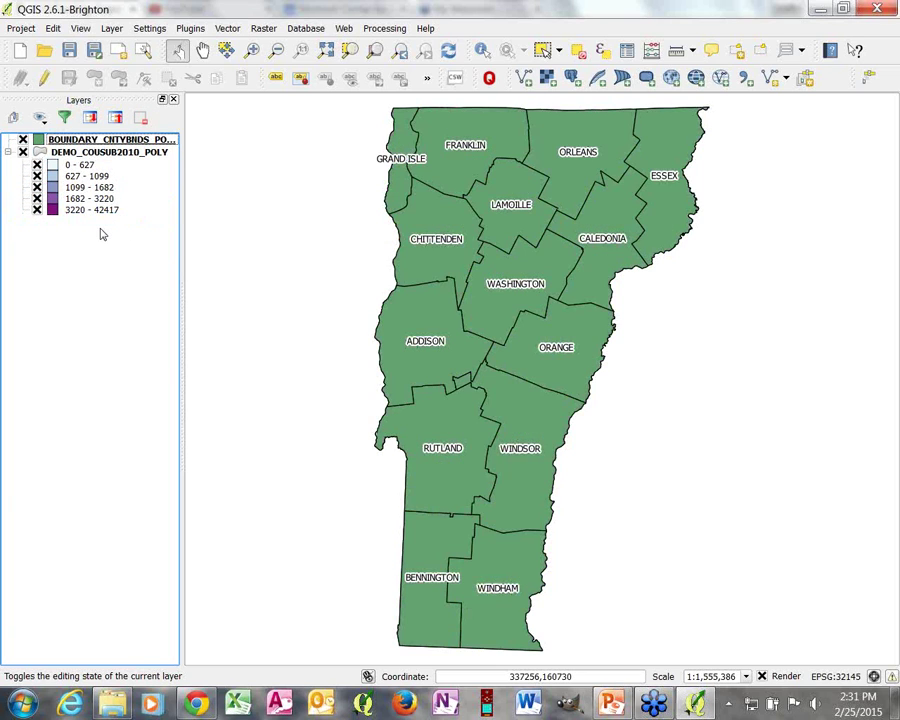
pyautogui.rightClick(70, 140)
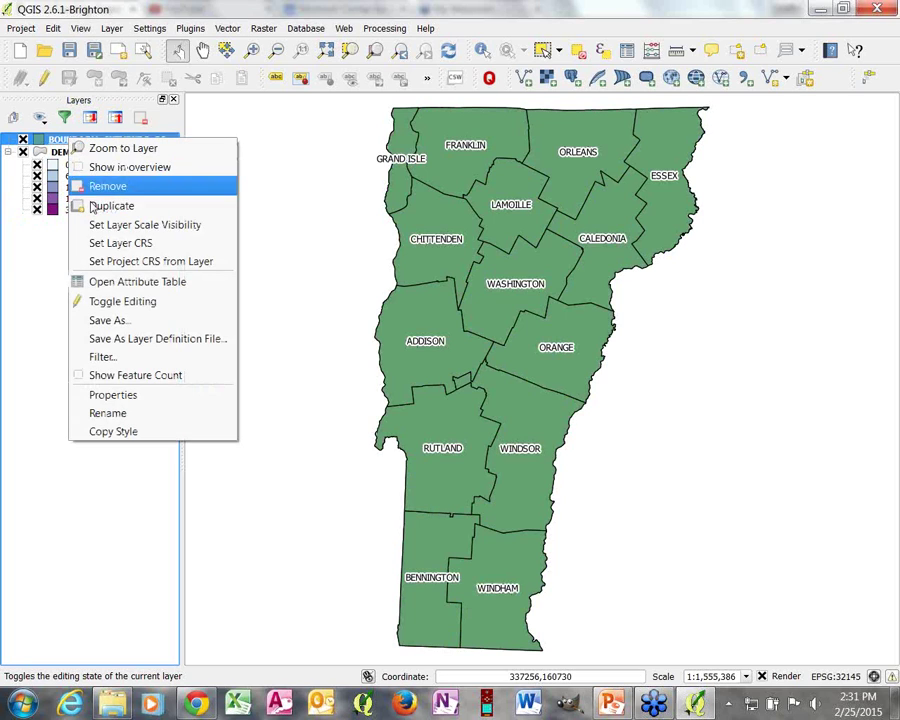
pyautogui.click(132, 397)
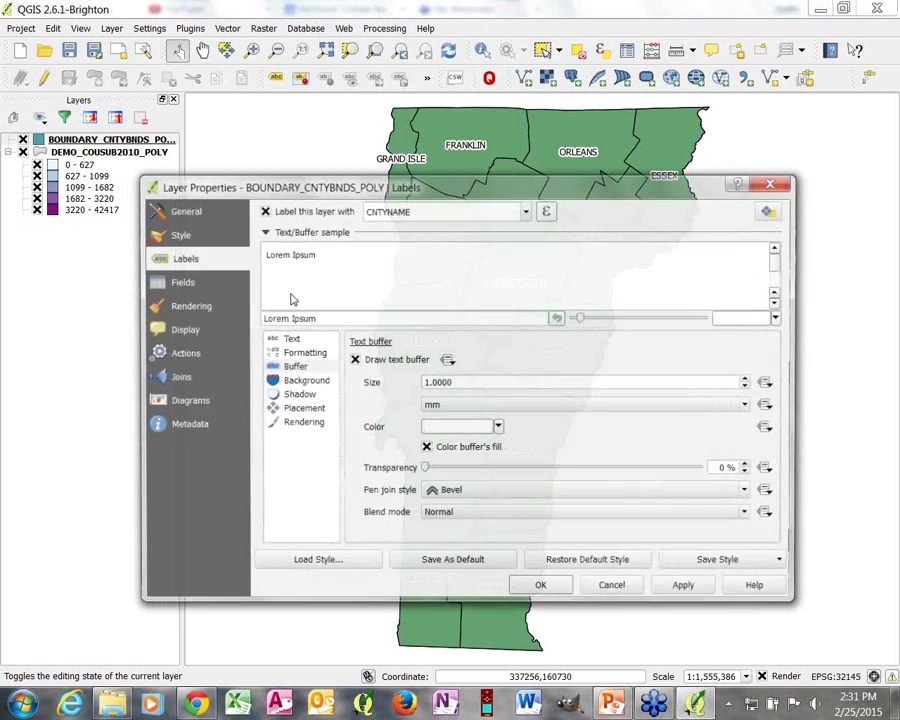
pyautogui.moveTo(417, 195); pyautogui.dragTo(419, 158)
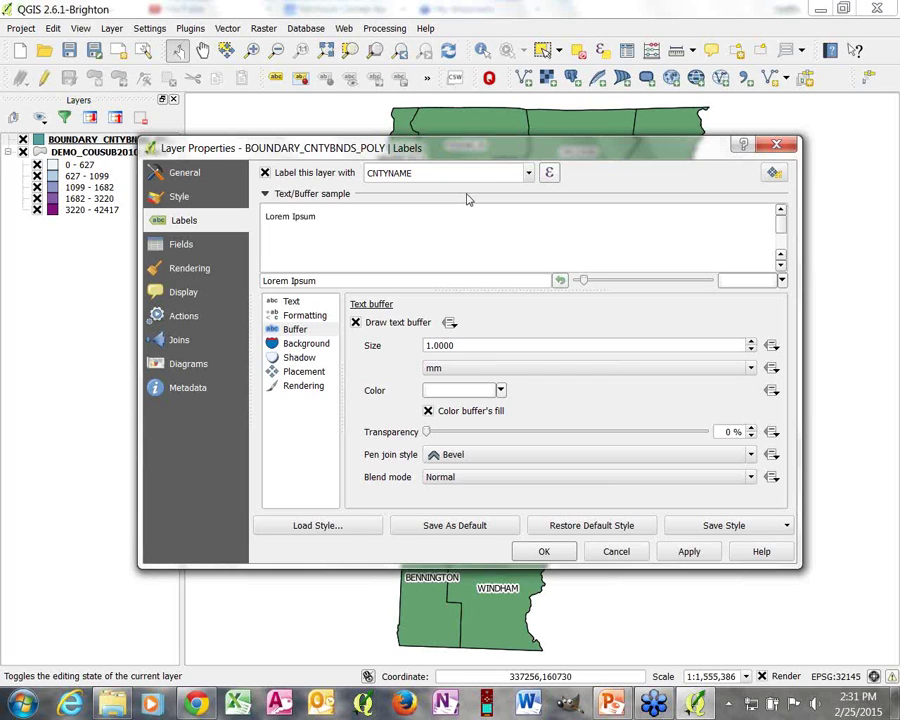
pyautogui.click(179, 197)
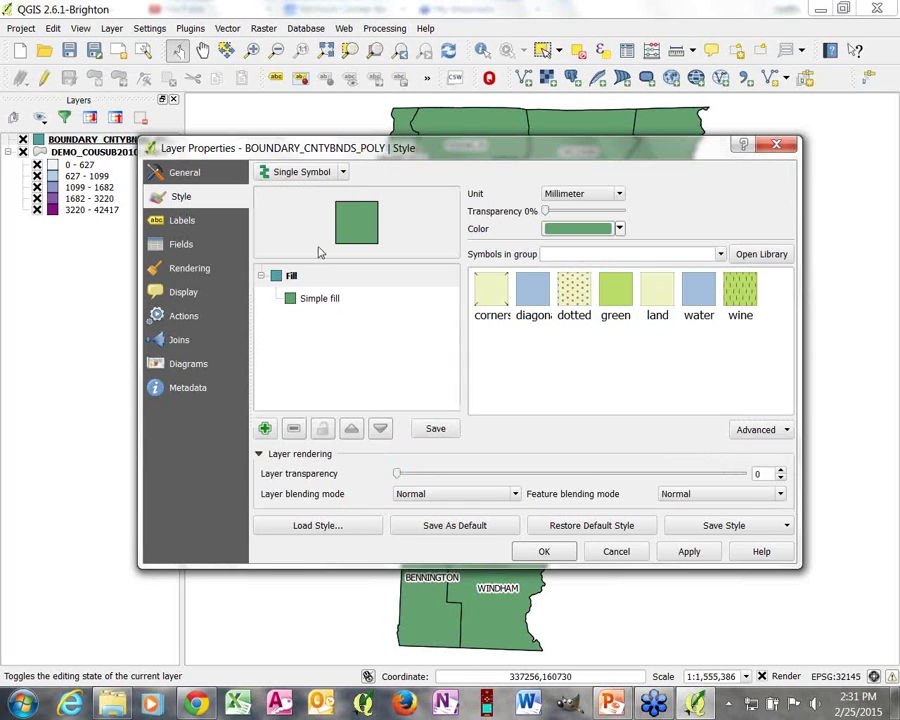
# - Compare the county symbol's Fill and Simple fill settings, and give the symbol the dotted preset
pyautogui.click(313, 305)
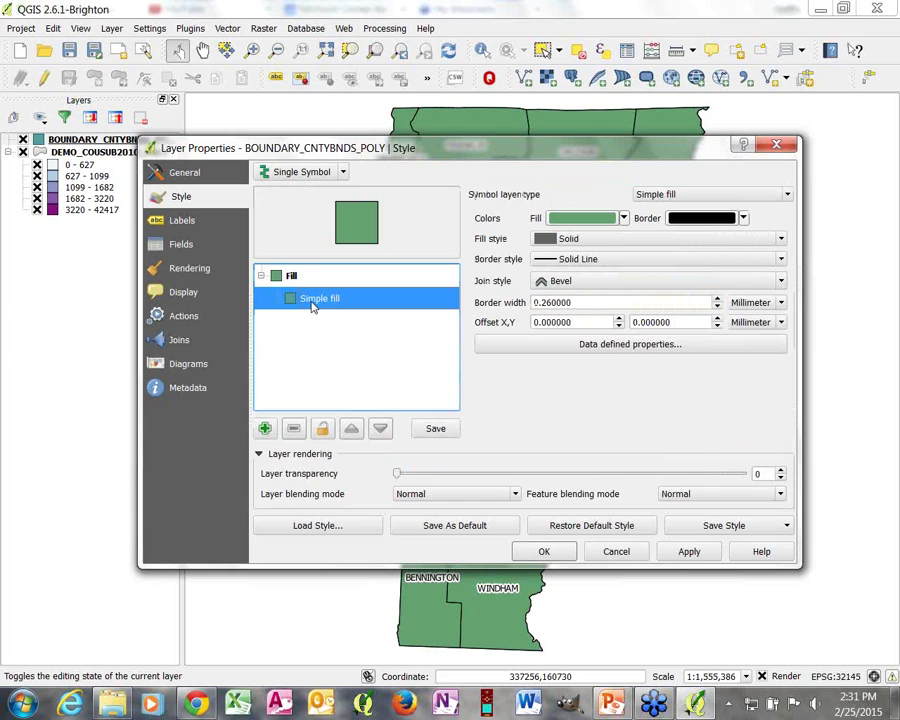
pyautogui.click(310, 276)
pyautogui.click(330, 299)
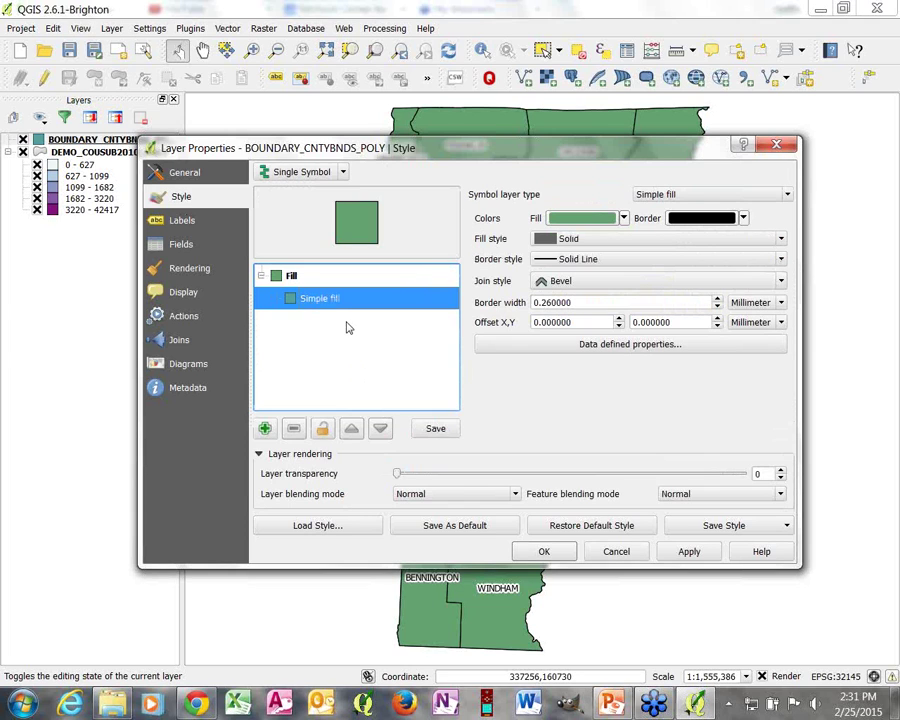
pyautogui.click(282, 279)
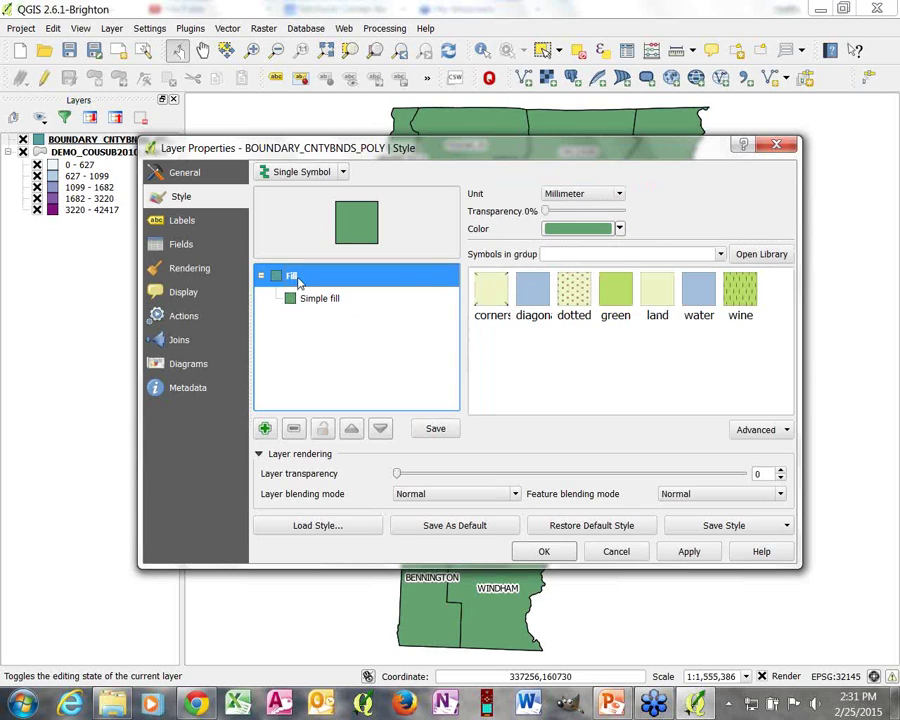
pyautogui.click(574, 292)
# - Examine the settings of the dotted symbol's Point pattern fill and Simple fill layers
pyautogui.click(295, 285)
pyautogui.click(283, 298)
pyautogui.click(310, 320)
pyautogui.click(311, 298)
pyautogui.click(313, 322)
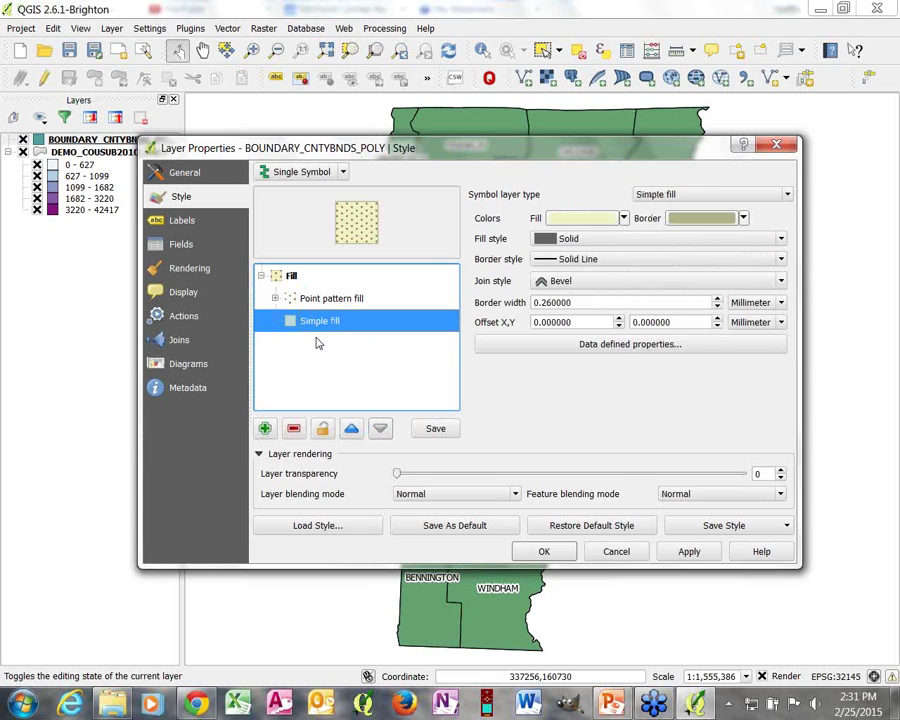
pyautogui.click(323, 299)
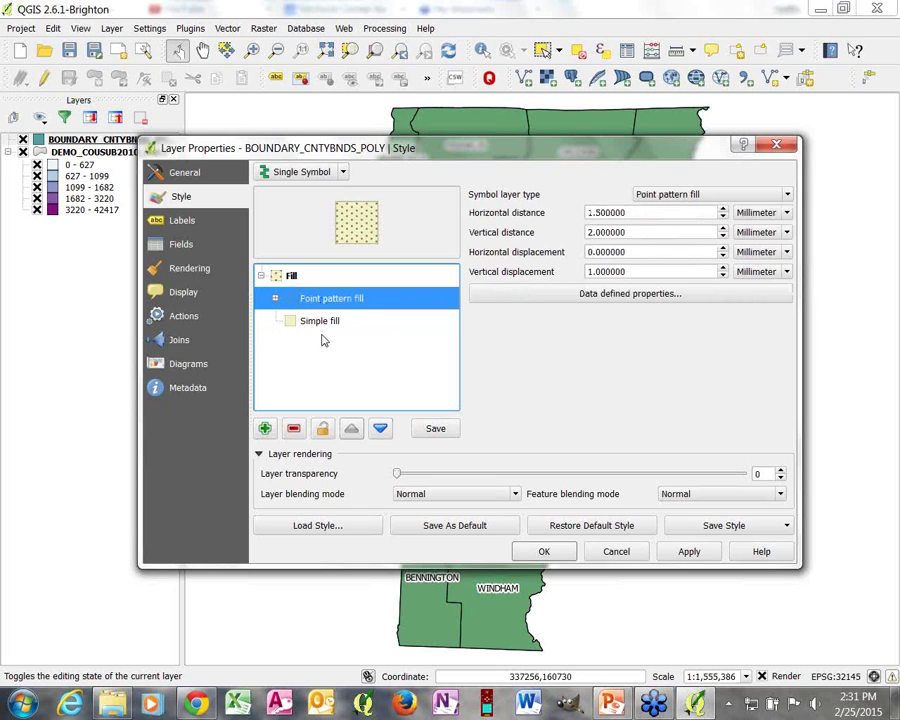
pyautogui.click(320, 326)
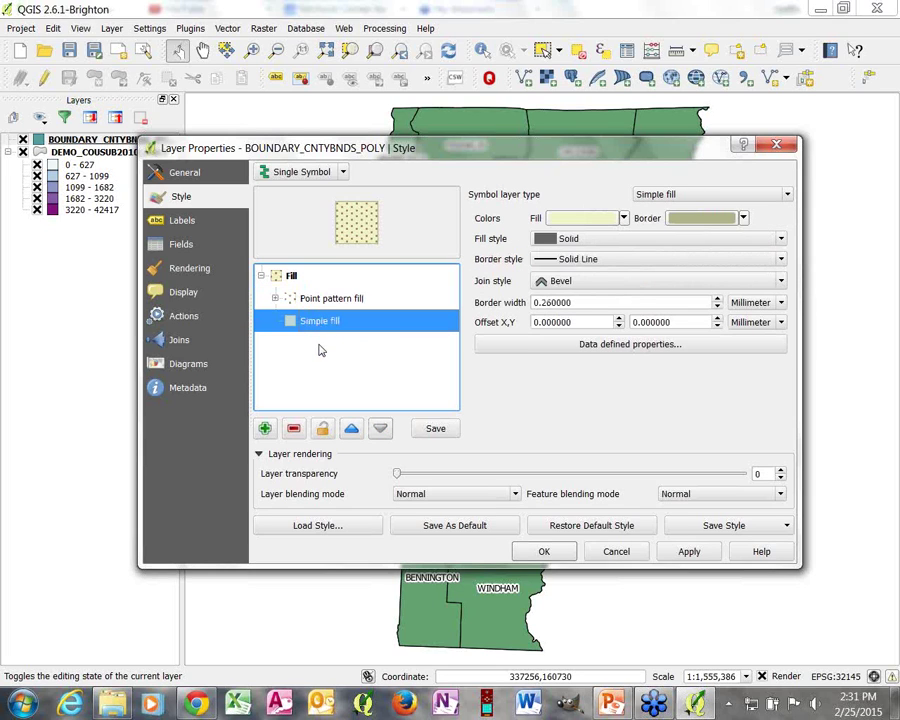
# - Preview the diagonal preset, give the county symbol the green preset, and select its Simple fill layer for editing
pyautogui.click(291, 276)
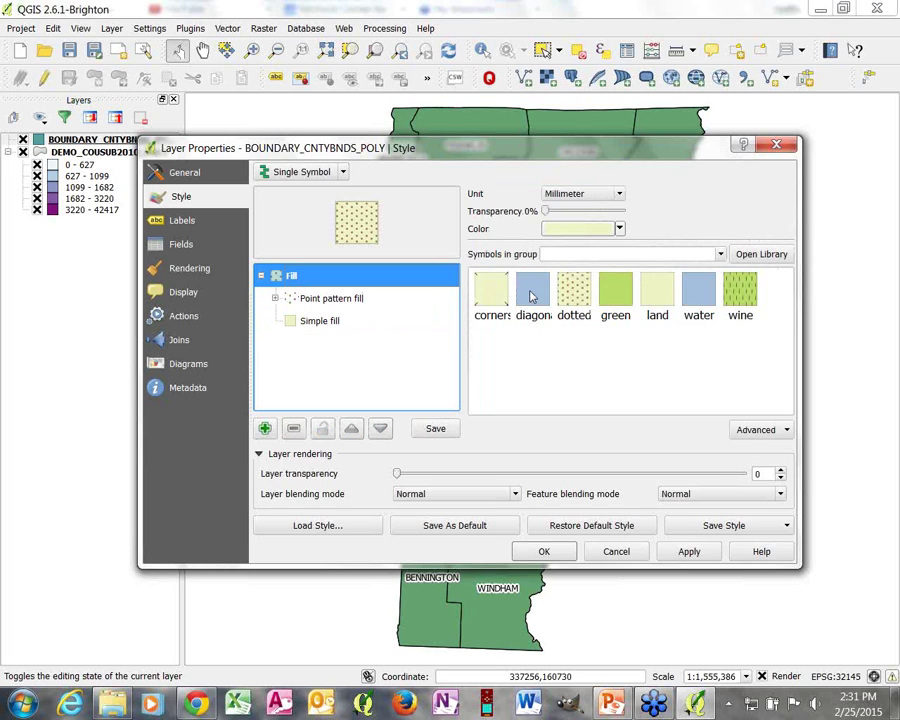
pyautogui.click(532, 292)
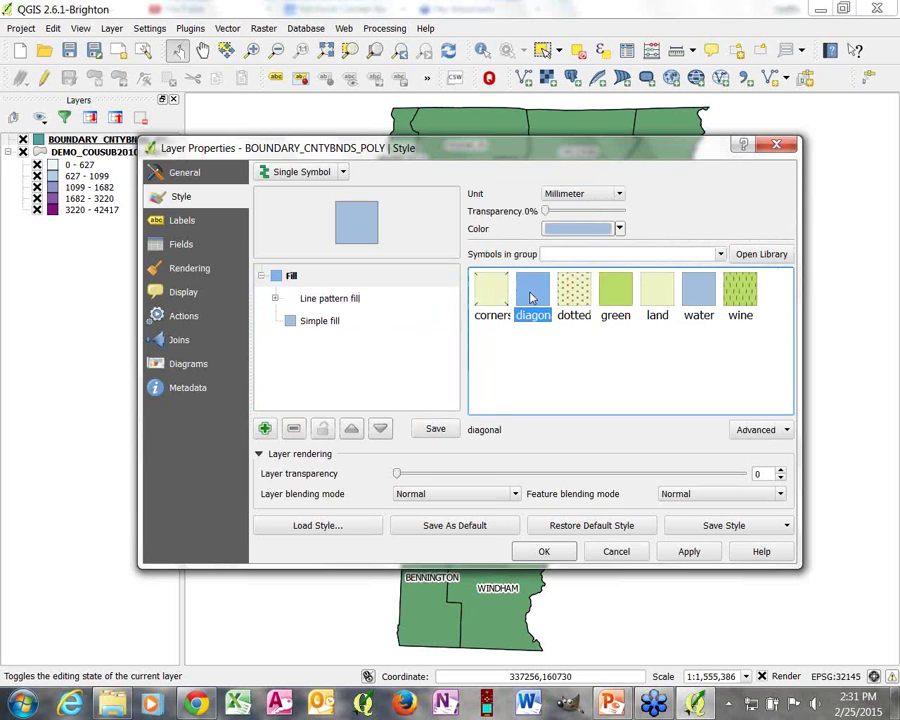
pyautogui.click(615, 290)
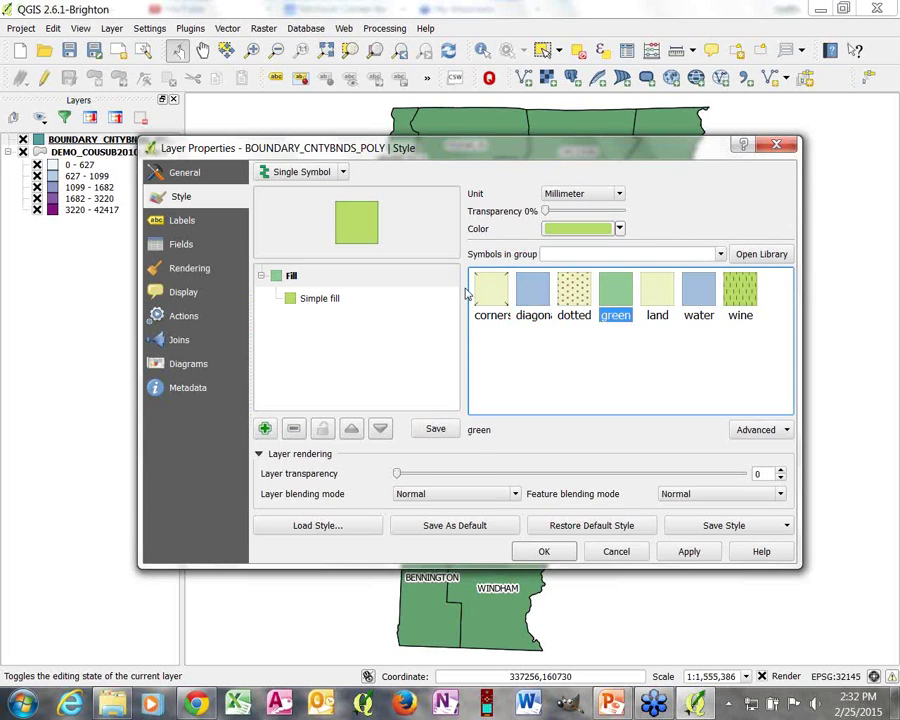
pyautogui.click(300, 300)
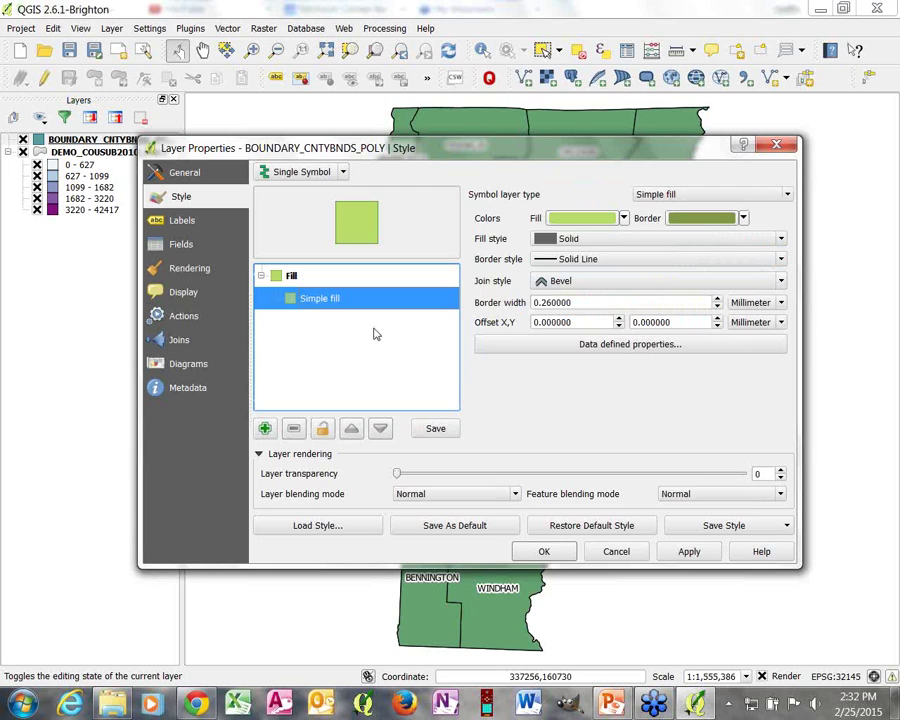
# - Set the county symbol's fill style to No Brush so the polygons have no interior fill
pyautogui.click(623, 219)
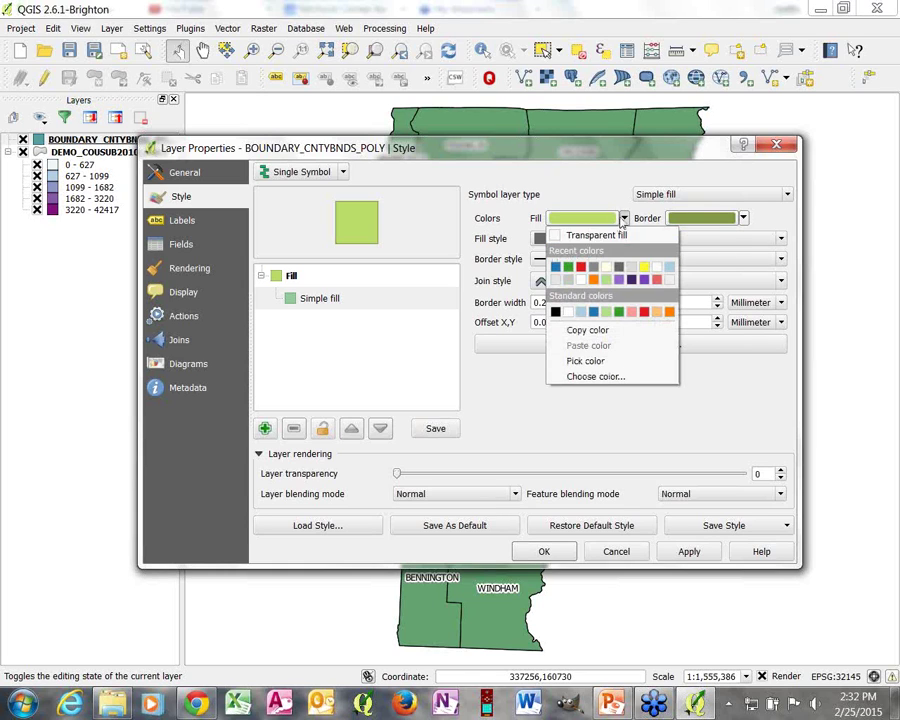
pyautogui.click(623, 219)
pyautogui.click(623, 219)
pyautogui.click(623, 219)
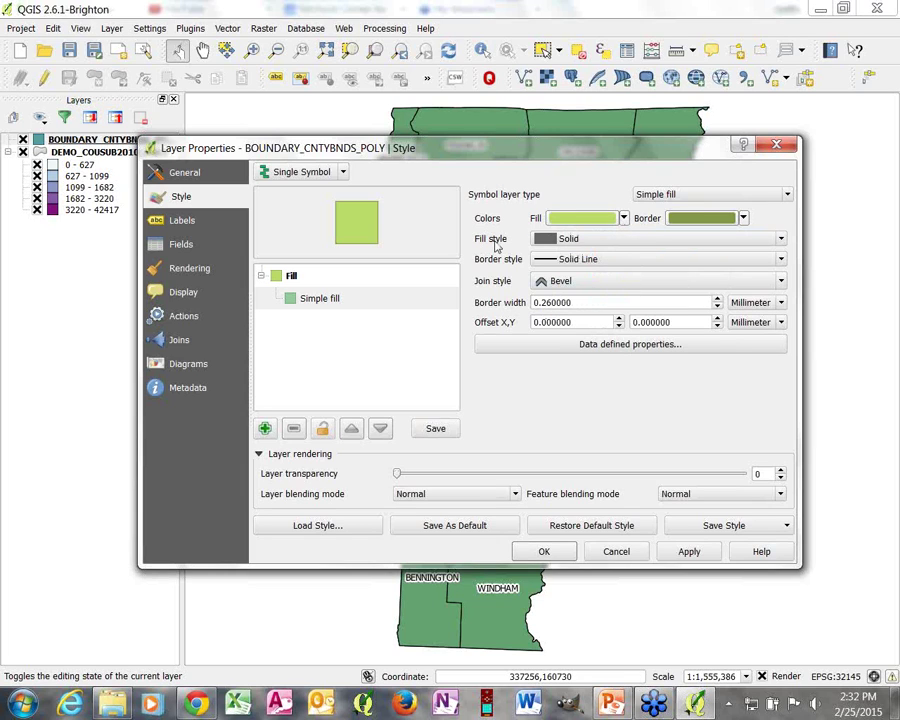
pyautogui.click(592, 240)
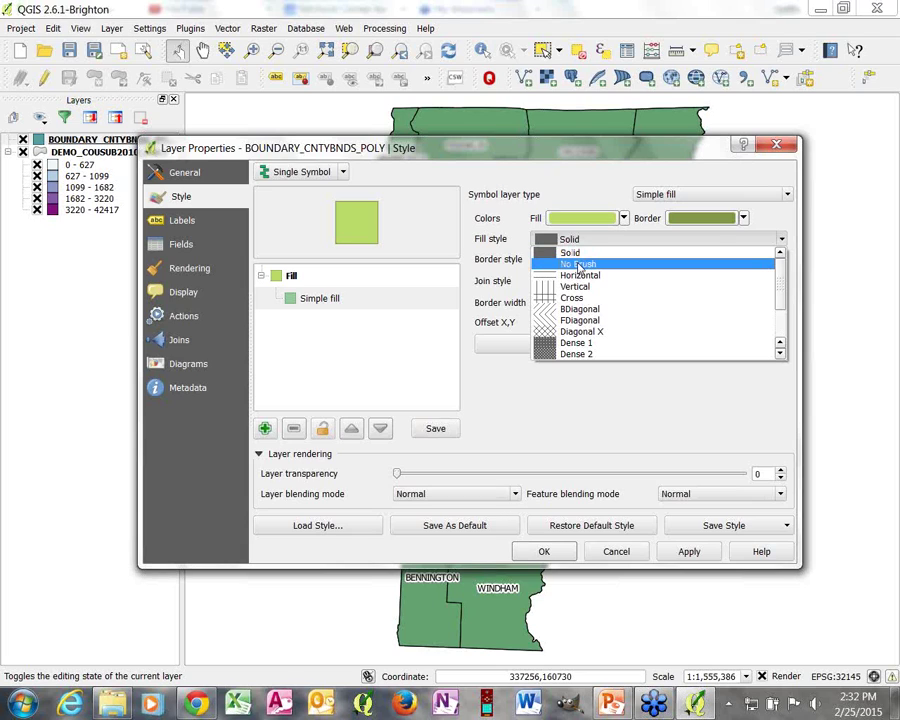
pyautogui.click(578, 265)
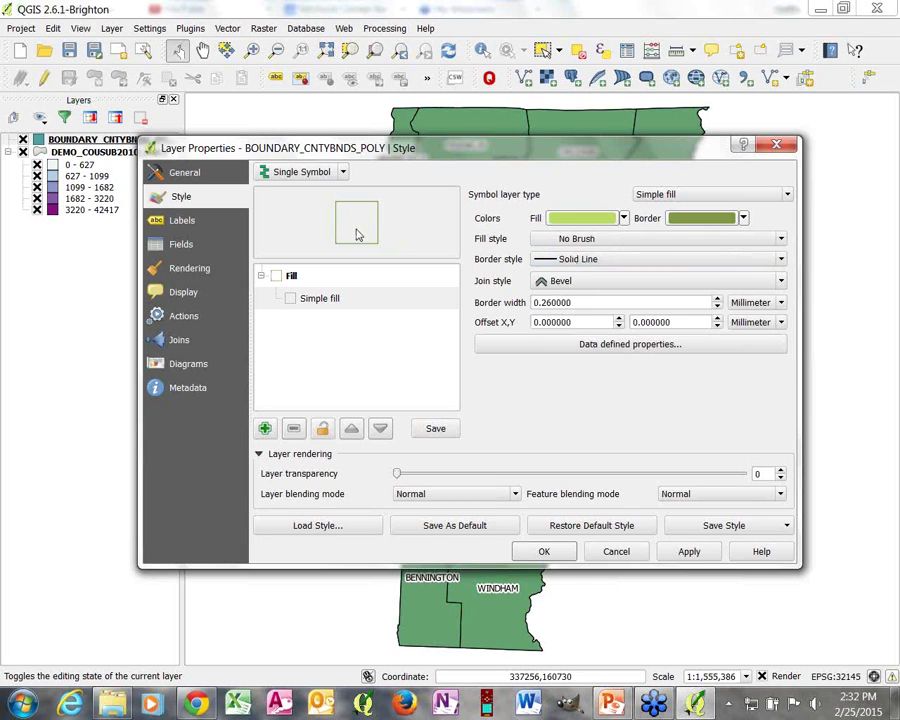
# - Give the county boundaries a yellow solid border 1 mm wide and apply the style to the map
pyautogui.click(743, 221)
pyautogui.click(766, 266)
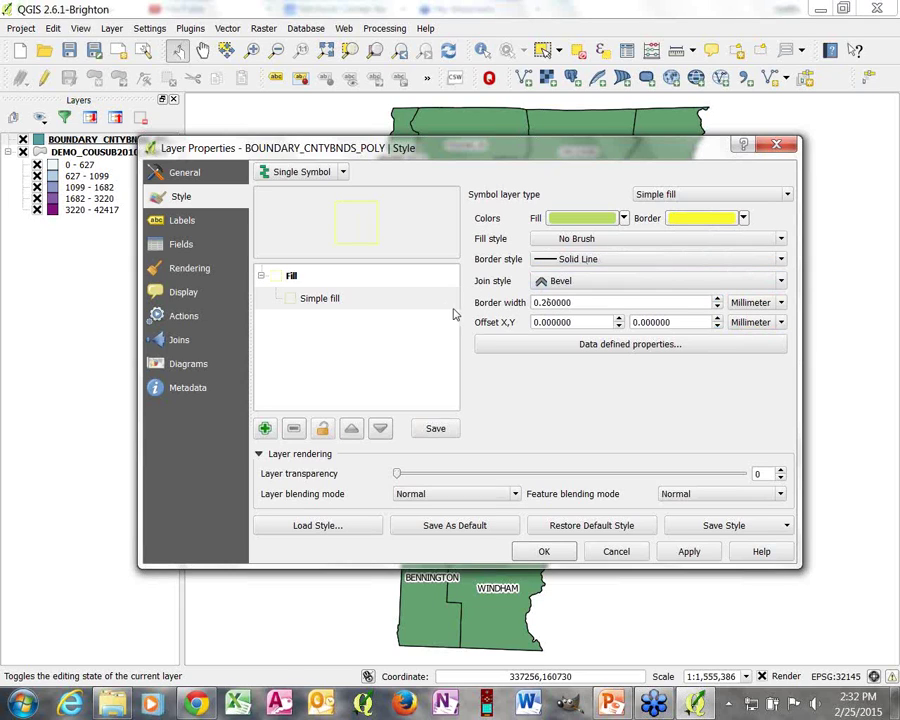
pyautogui.click(582, 302)
pyautogui.moveTo(582, 302); pyautogui.dragTo(456, 305)
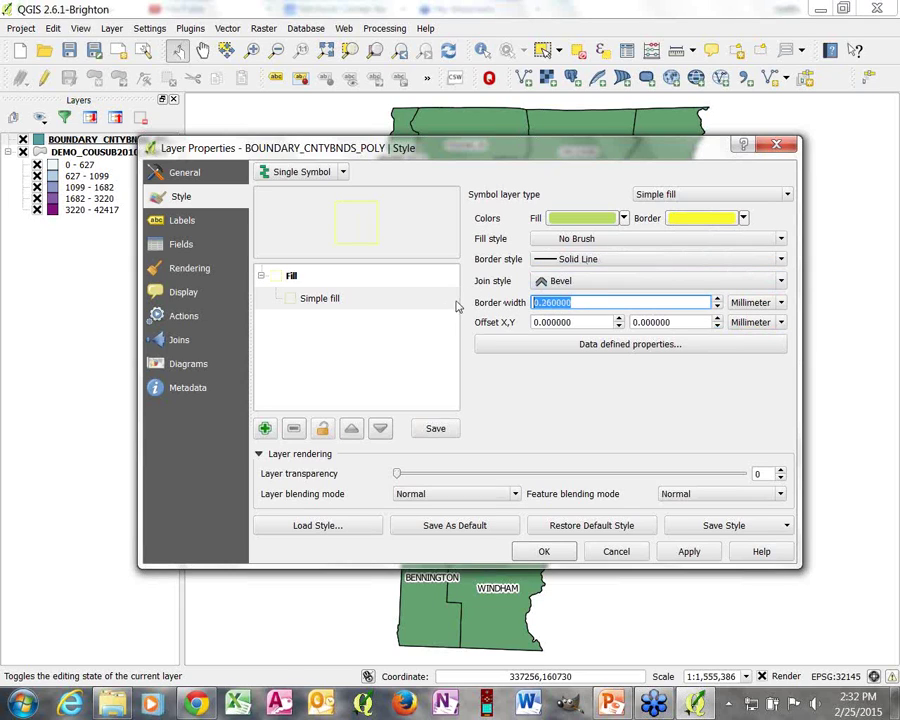
pyautogui.write('1')
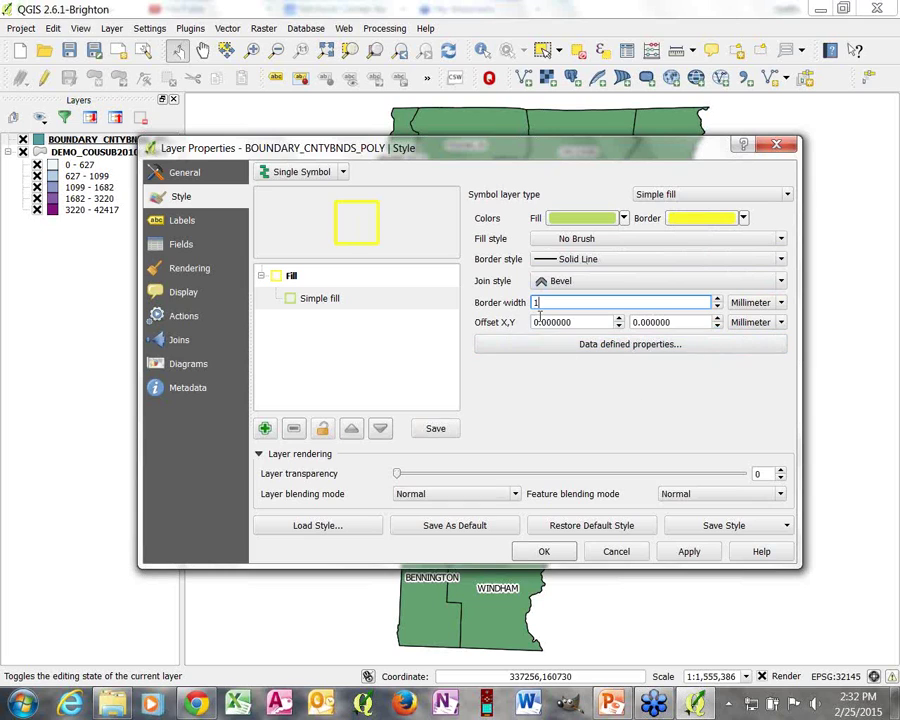
pyautogui.click(560, 260)
pyautogui.click(560, 262)
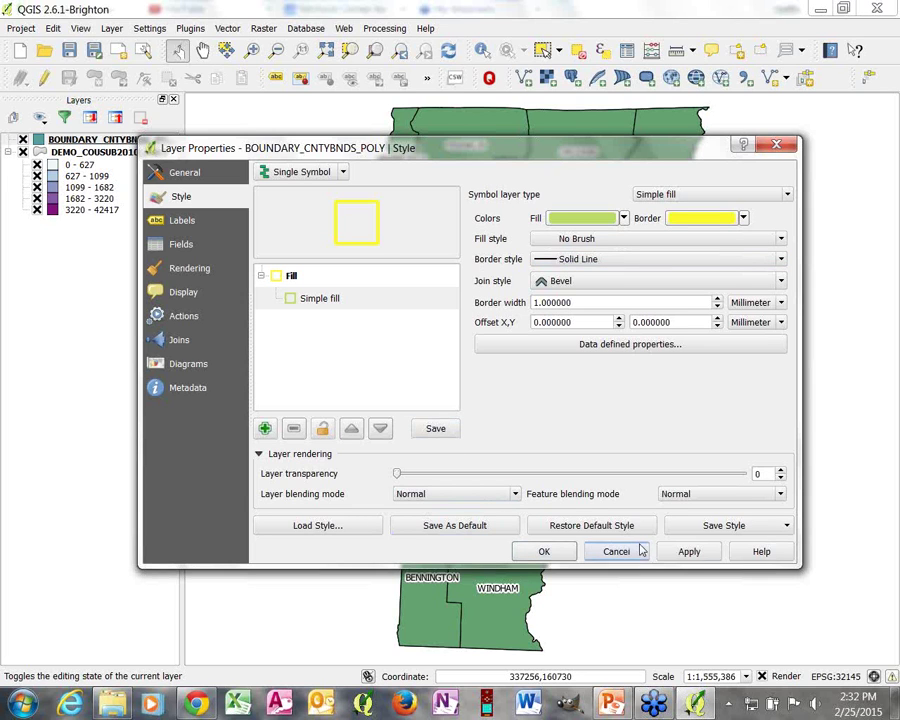
pyautogui.click(689, 551)
# - Reduce the county border width to .75 mm and accept the layer style
pyautogui.moveTo(562, 158); pyautogui.dragTo(503, 147)
pyautogui.doubleClick(484, 300)
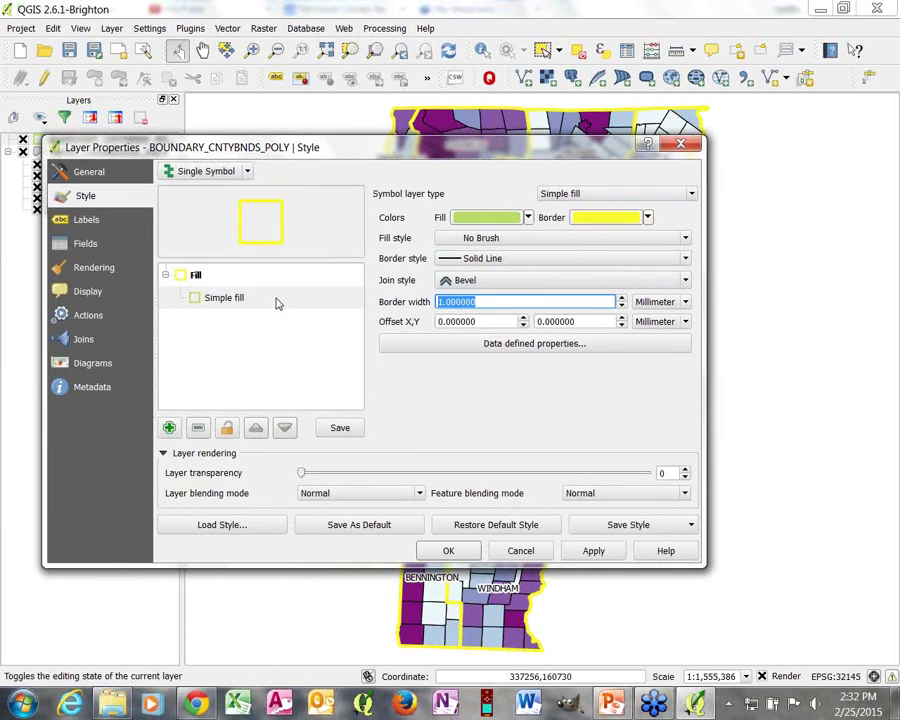
pyautogui.press('BackSpace')
pyautogui.write('.75')
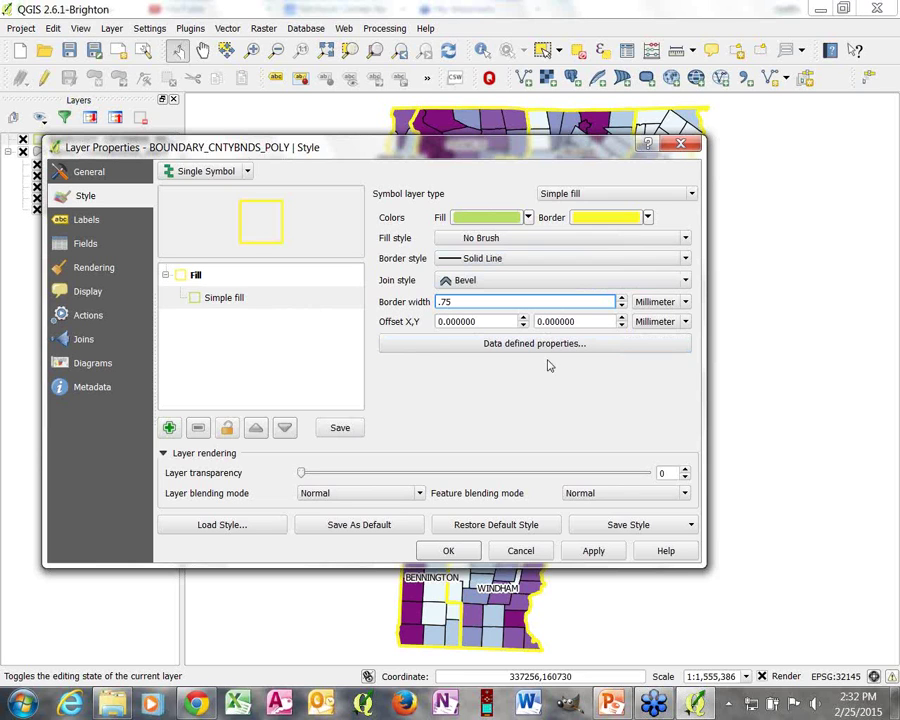
pyautogui.click(448, 550)
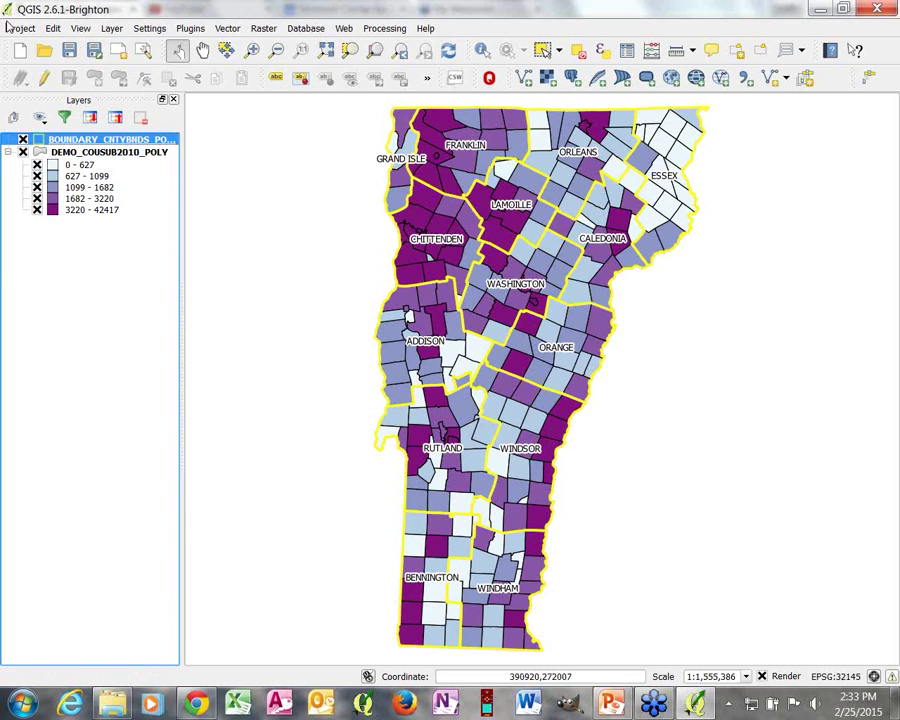
# - Examine the Chittenden county label at a close zoom and return to the full map extent
pyautogui.click(252, 50)
pyautogui.moveTo(421, 222); pyautogui.dragTo(487, 289)
pyautogui.moveTo(542, 382); pyautogui.dragTo(390, 312)
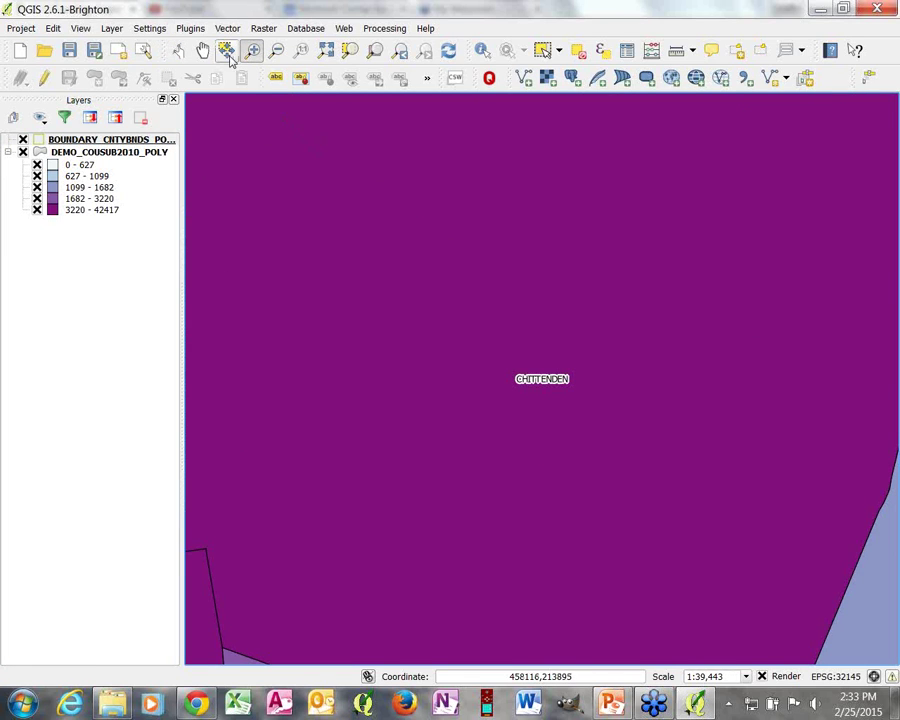
pyautogui.click(326, 50)
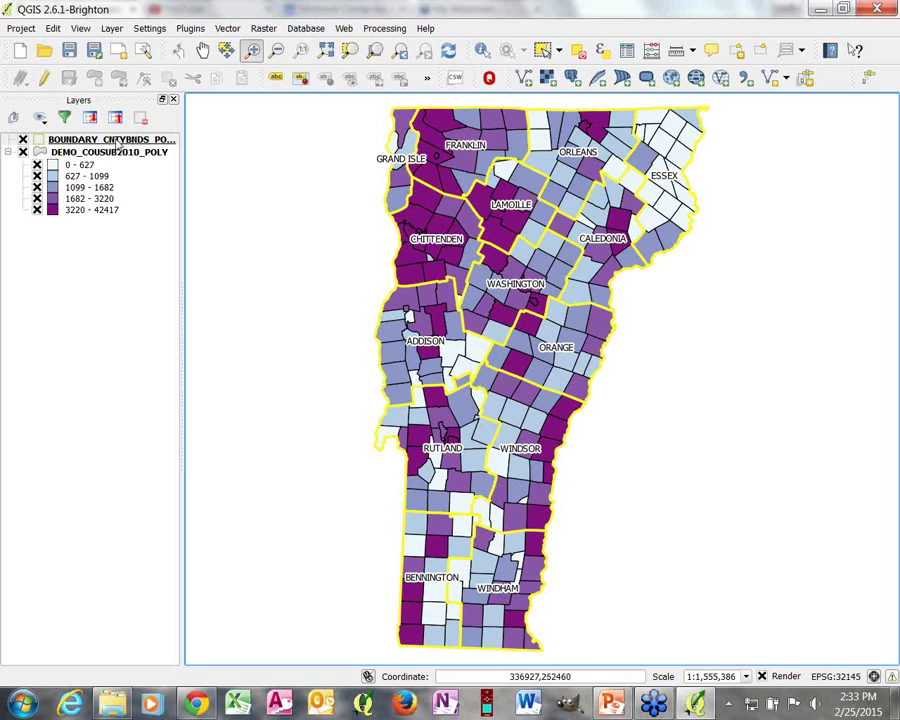
# - Turn on labels for the DEMO_COUSUB2010_POLY layer using the NAME10 field
pyautogui.click(108, 153)
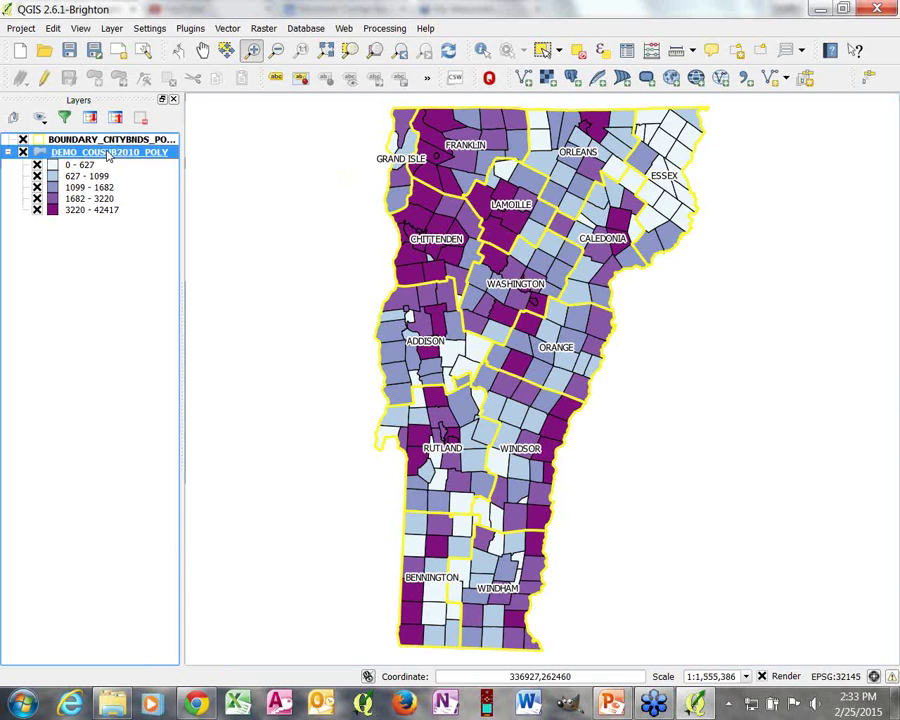
pyautogui.rightClick(107, 151)
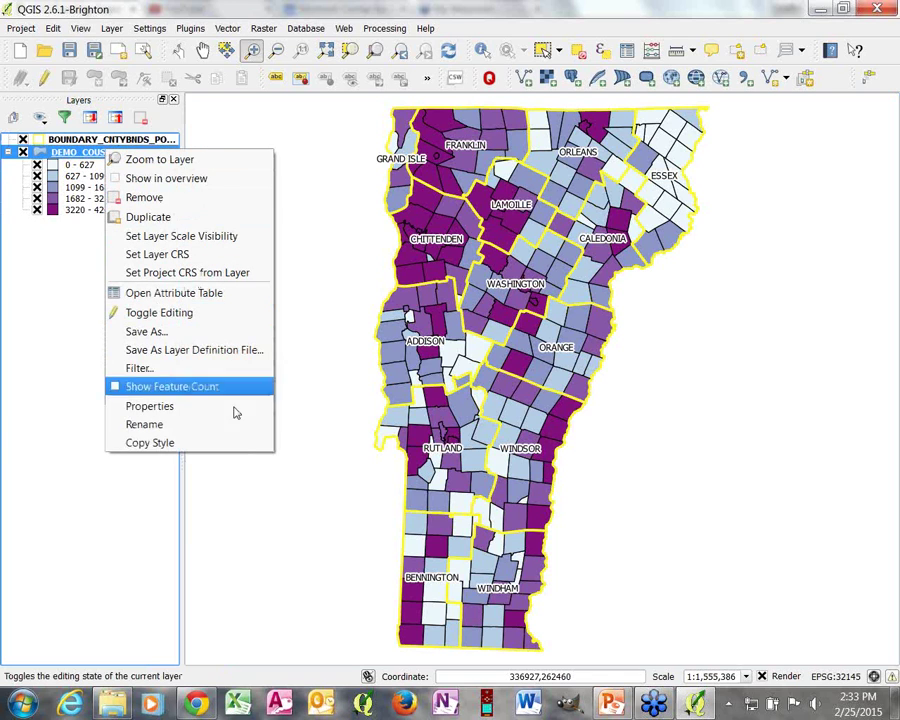
pyautogui.click(184, 407)
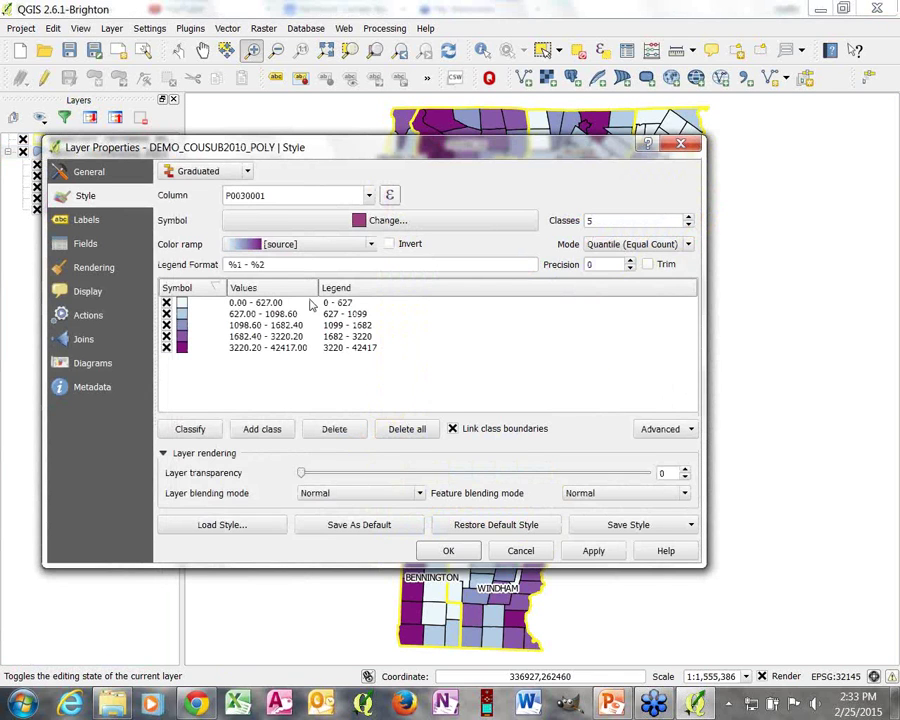
pyautogui.click(90, 221)
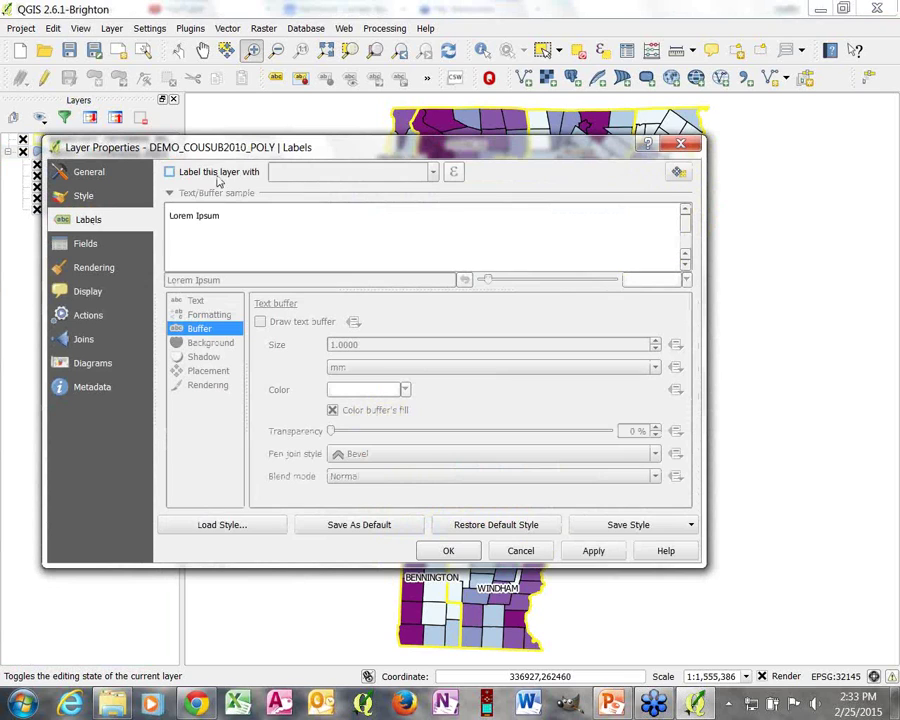
pyautogui.click(170, 172)
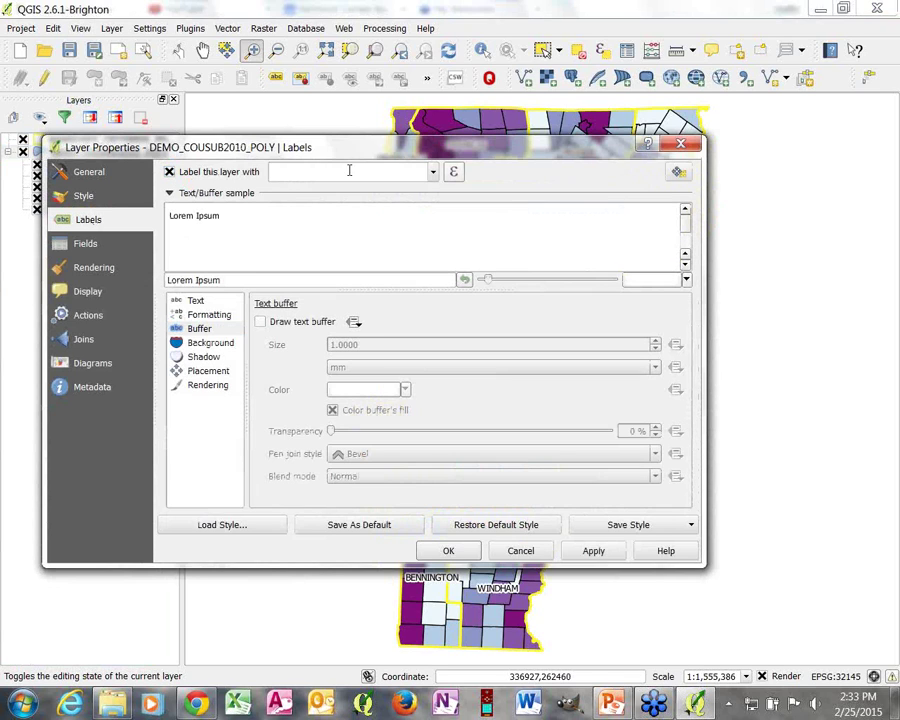
pyautogui.click(433, 172)
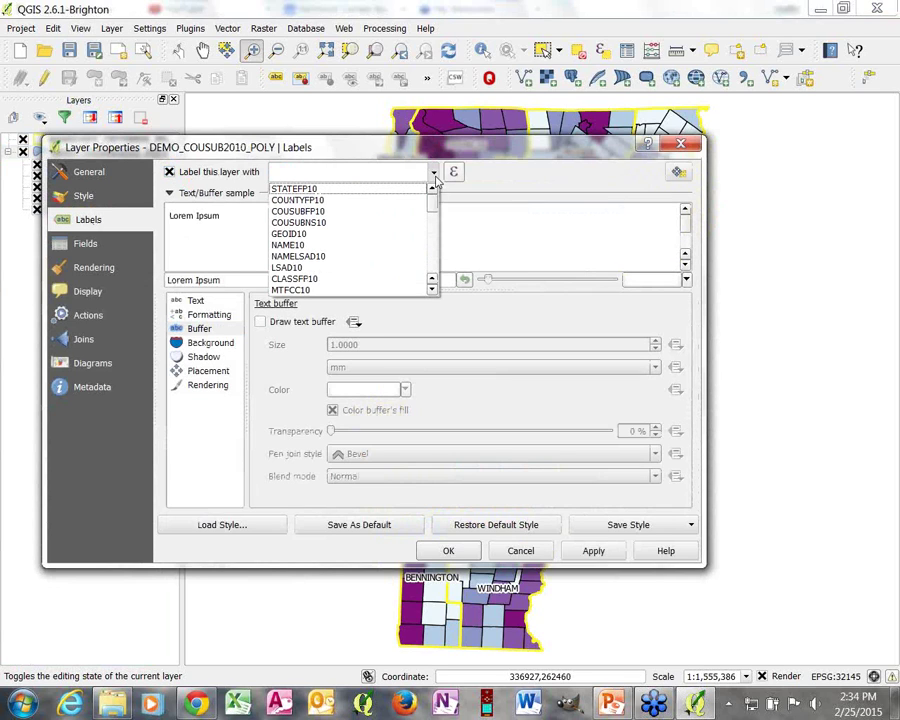
pyautogui.click(296, 246)
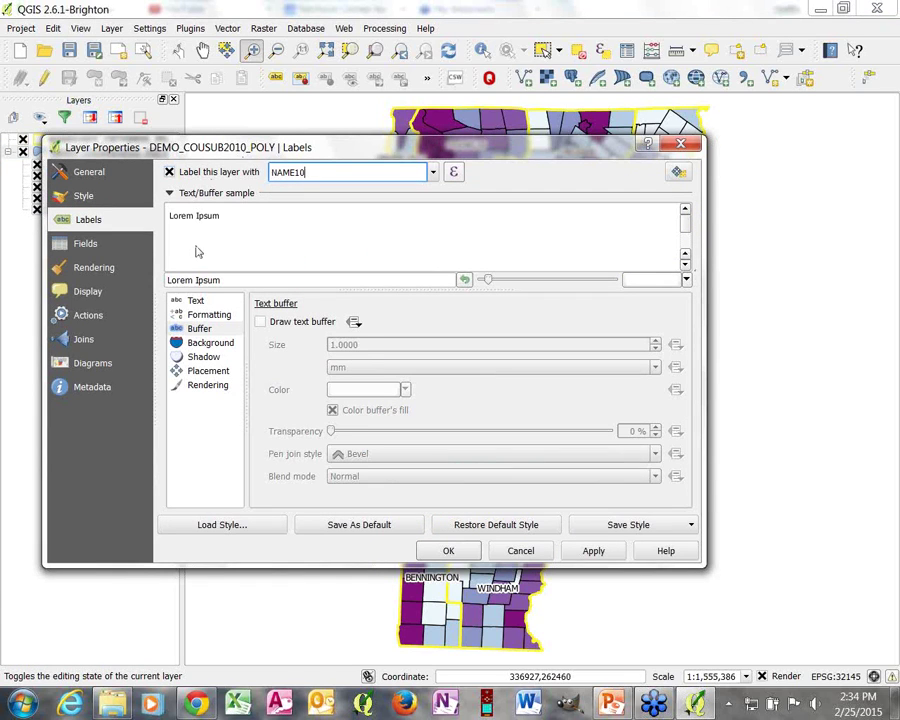
# - Enable a 1 mm text buffer for the town labels and accept the label settings
pyautogui.click(196, 330)
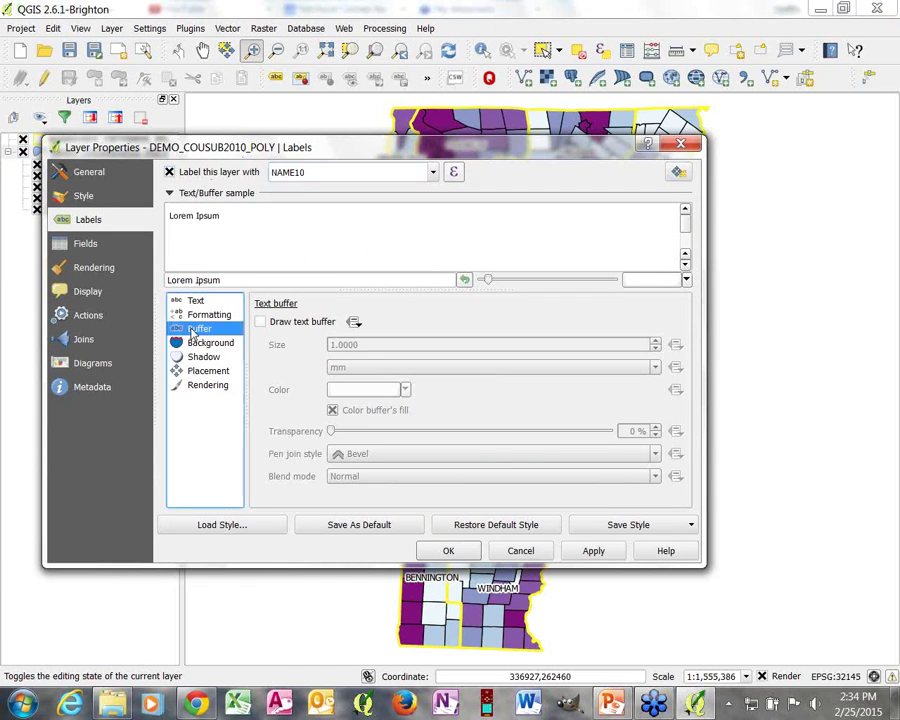
pyautogui.click(260, 322)
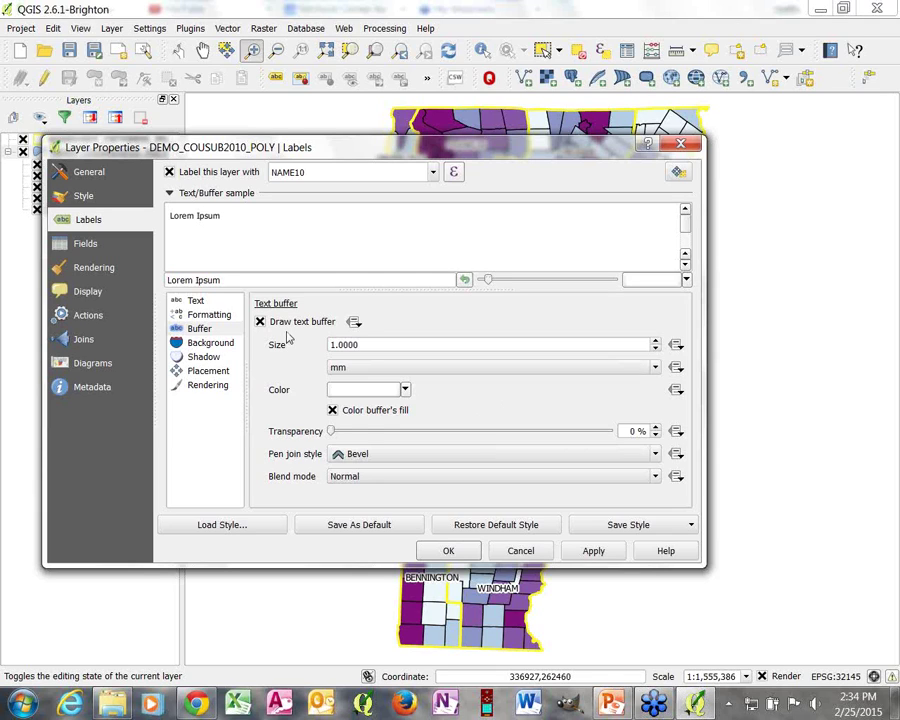
pyautogui.click(449, 551)
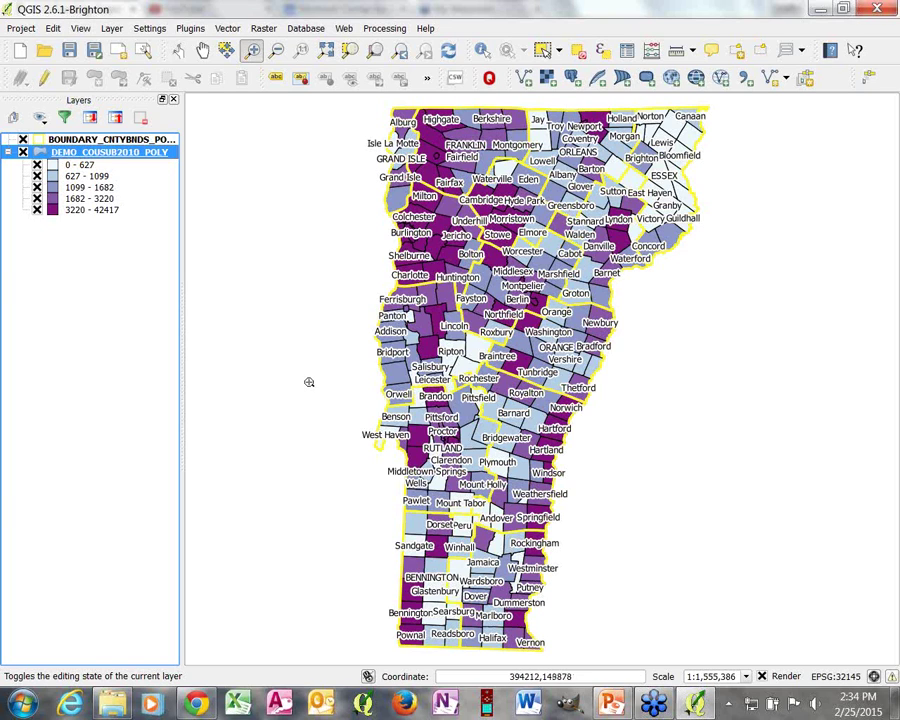
# - Enable scale-based visibility for the BOUNDARY_CNTYBNDS_POLY labels with a minimum scale of 350000
pyautogui.rightClick(110, 141)
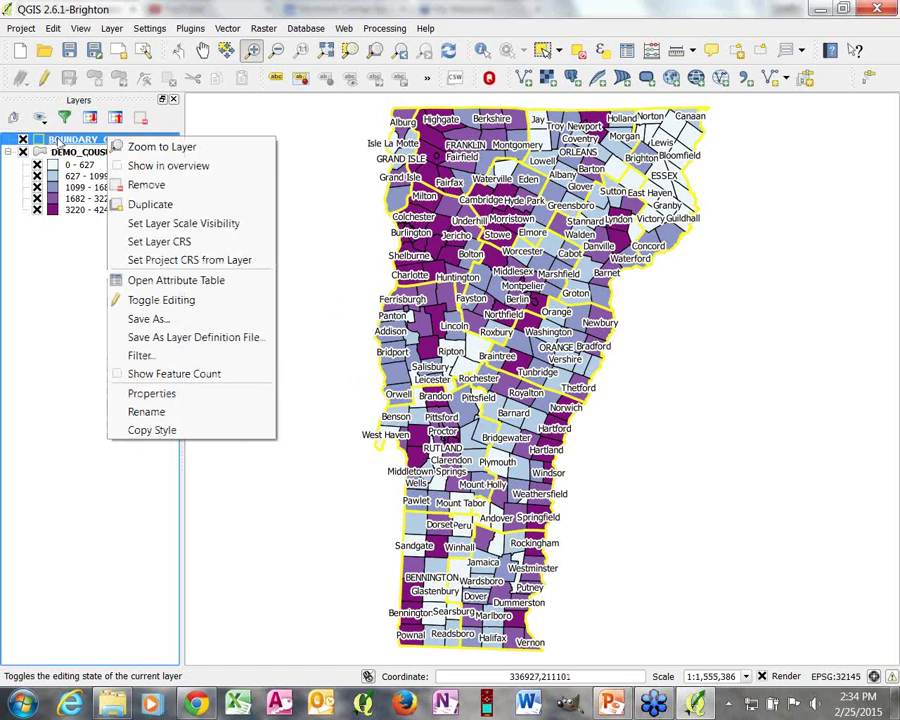
pyautogui.click(150, 395)
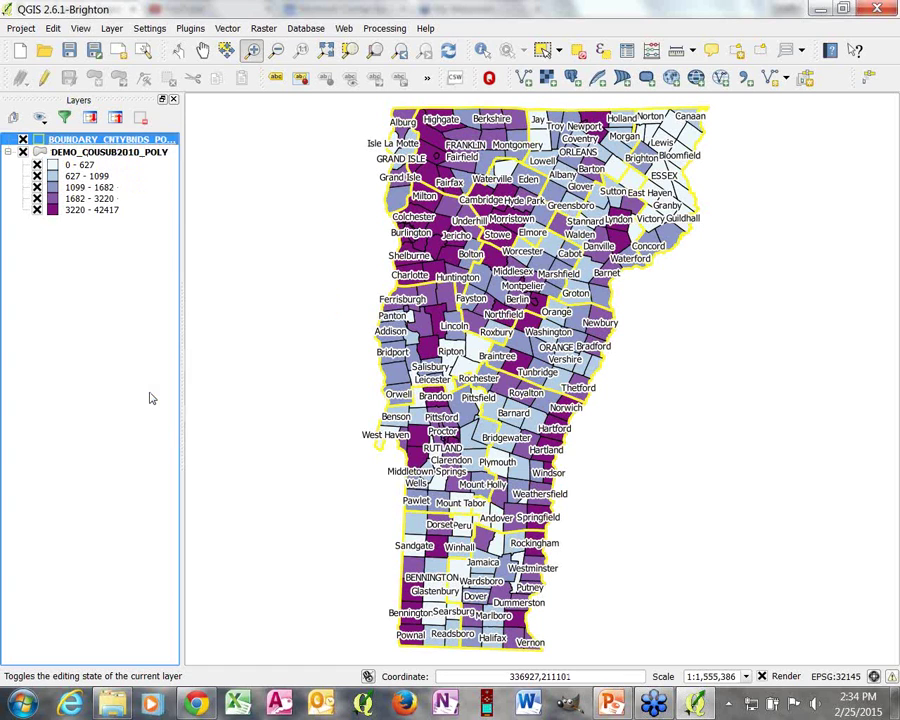
pyautogui.moveTo(342, 148); pyautogui.dragTo(425, 131)
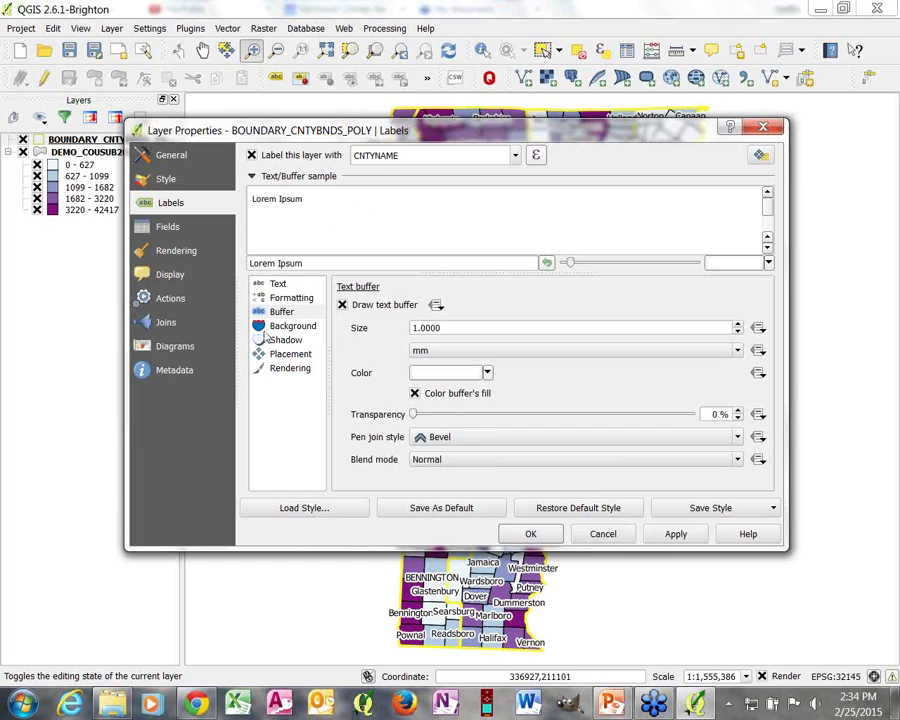
pyautogui.click(280, 370)
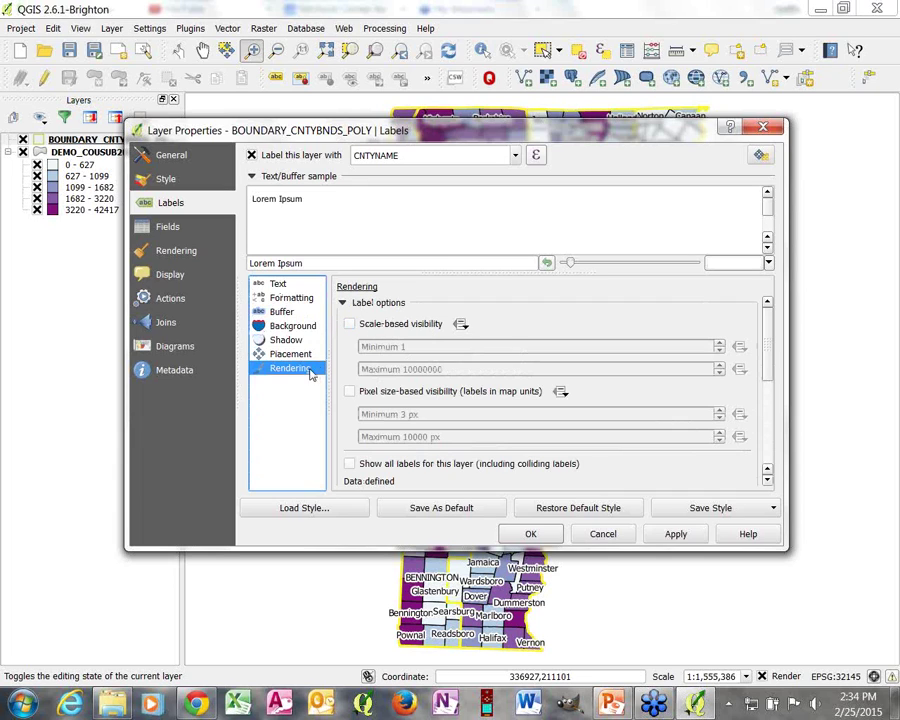
pyautogui.click(349, 323)
pyautogui.doubleClick(420, 346)
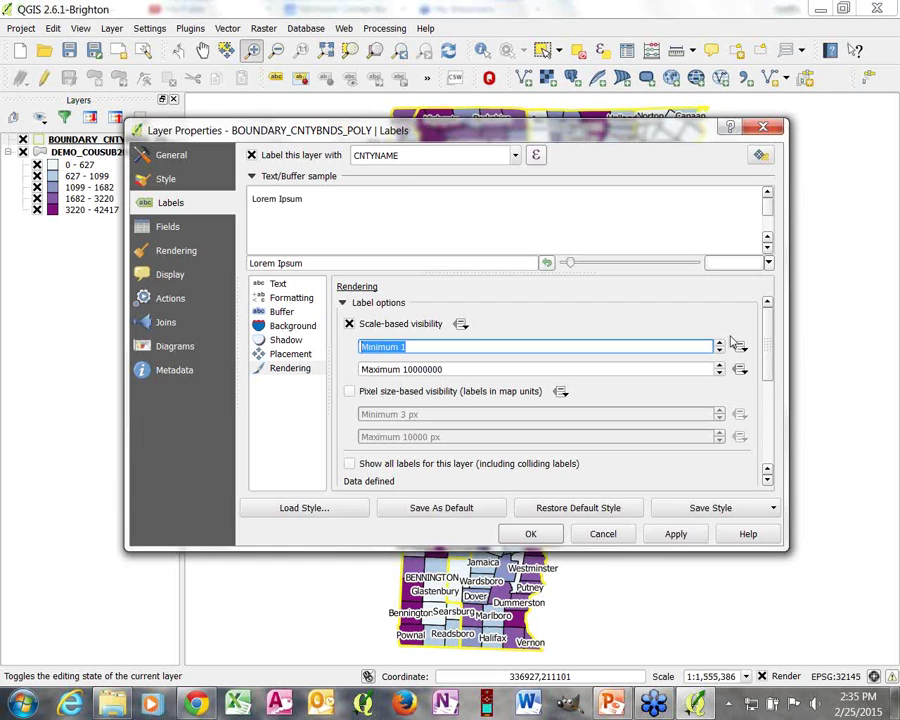
pyautogui.write('3500')
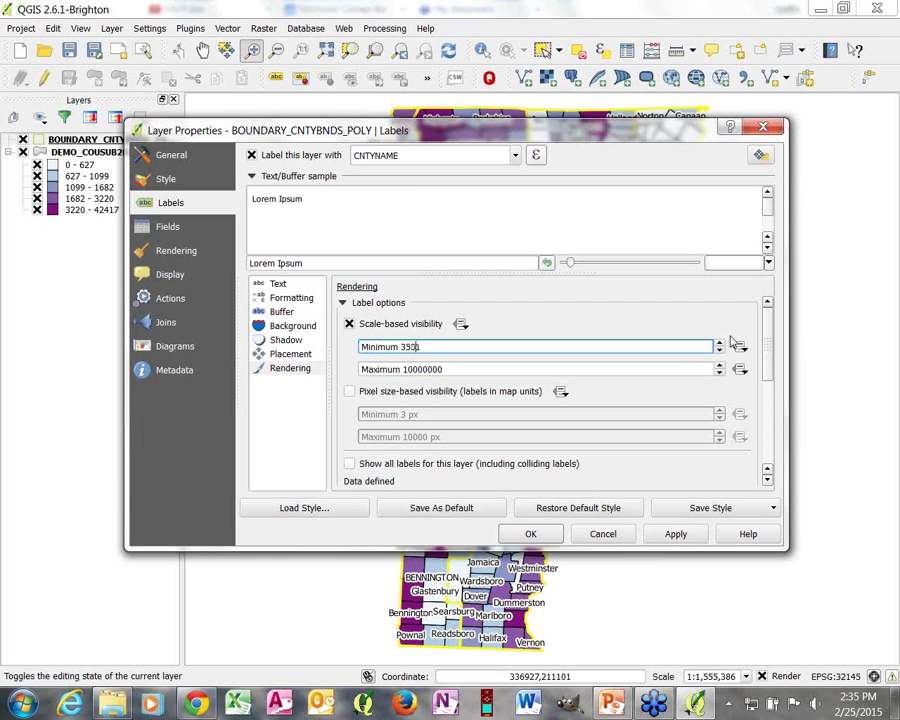
pyautogui.write('00')
pyautogui.click(529, 534)
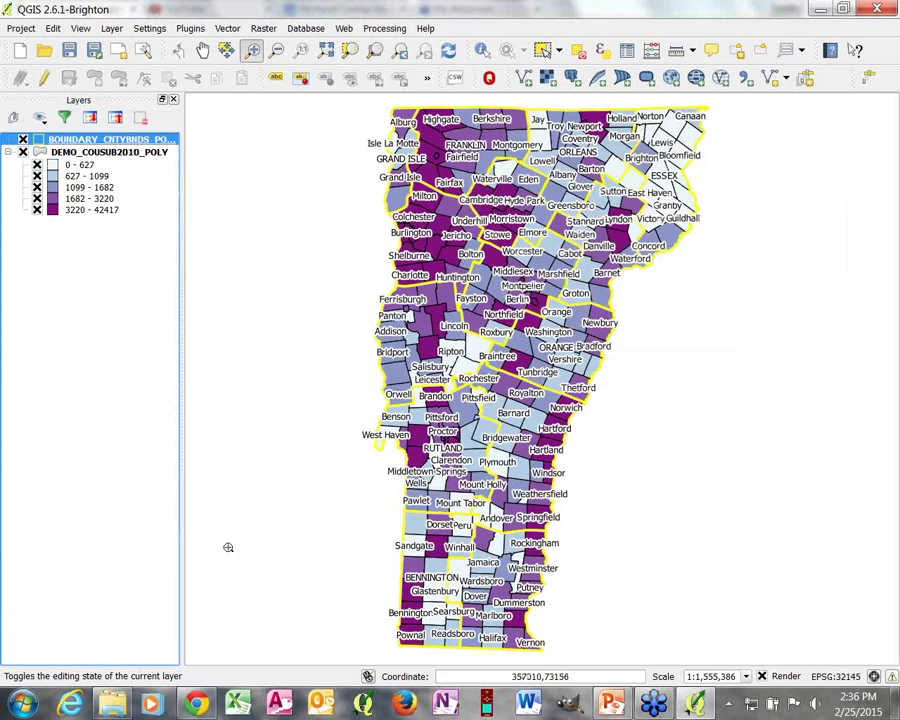
# - Enable scale-based visibility for the DEMO_COUSUB2010_POLY labels with a maximum scale of 350000 and accept the layer properties
pyautogui.rightClick(115, 154)
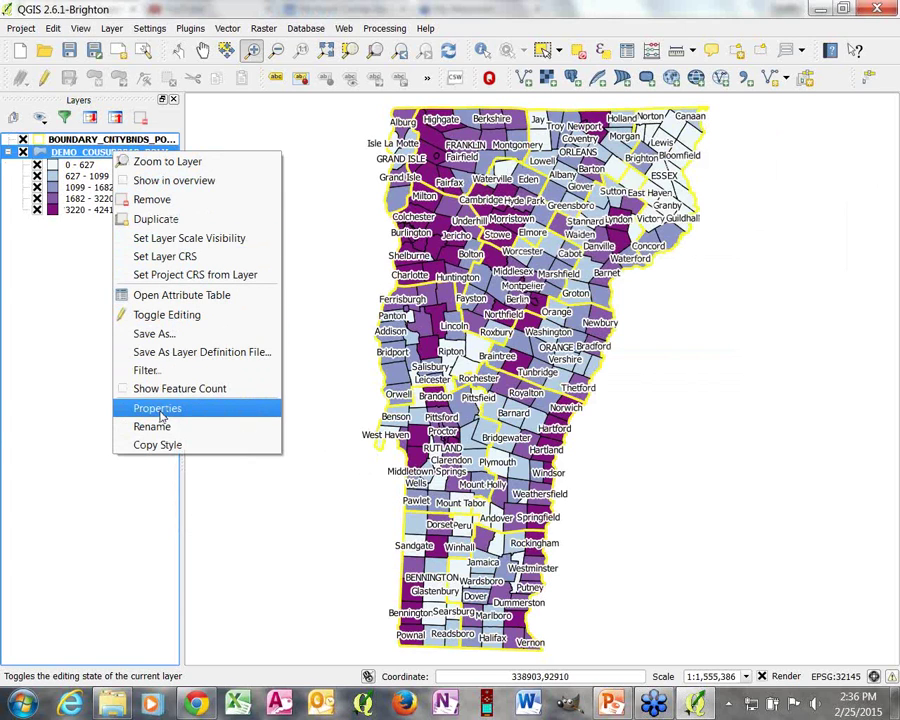
pyautogui.click(138, 409)
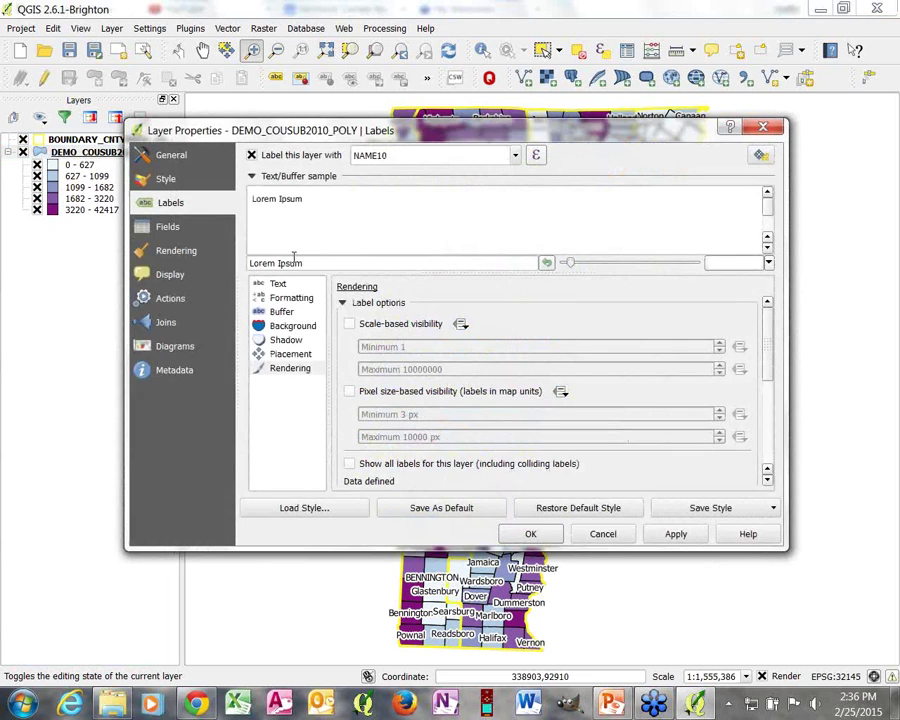
pyautogui.click(288, 369)
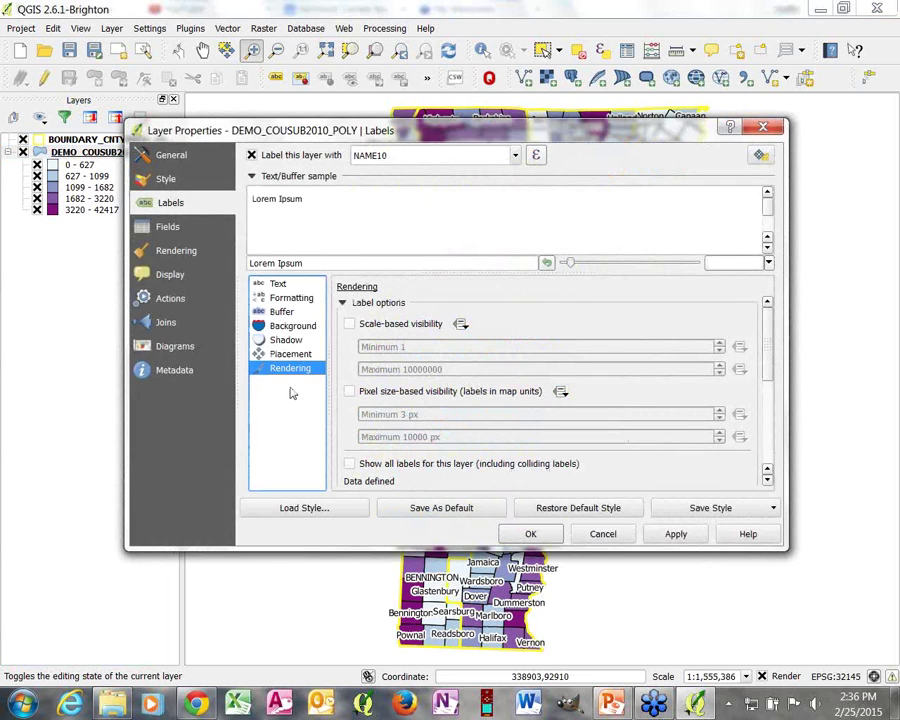
pyautogui.click(349, 323)
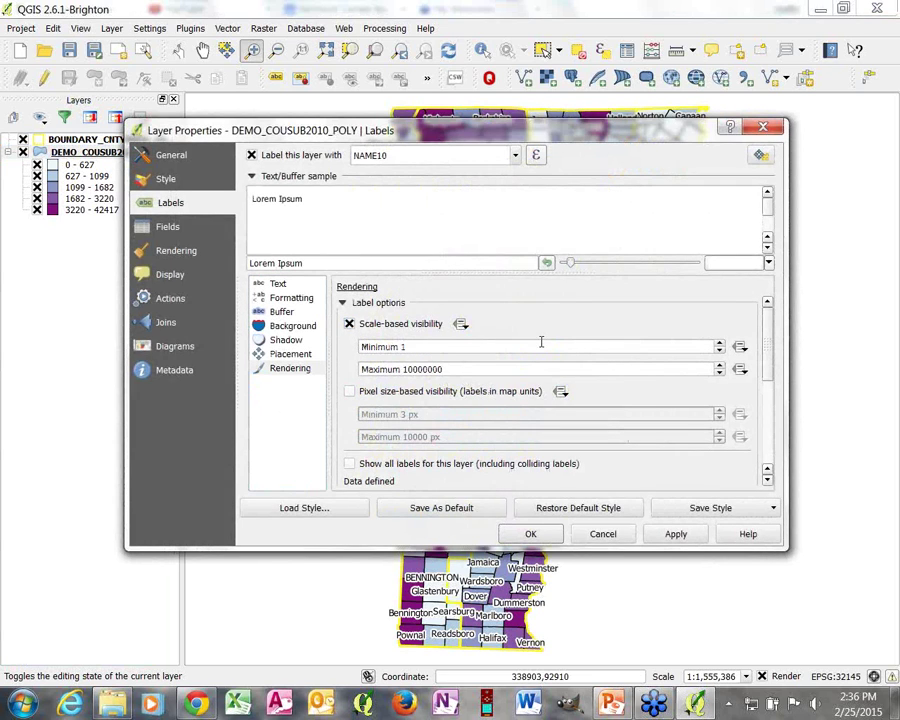
pyautogui.doubleClick(464, 368)
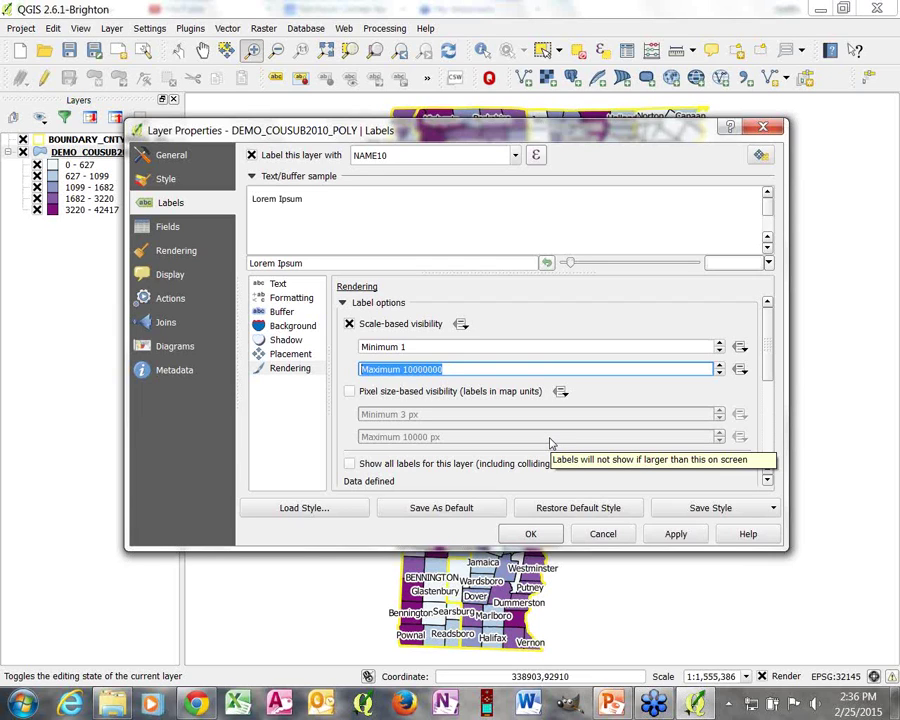
pyautogui.write('3')
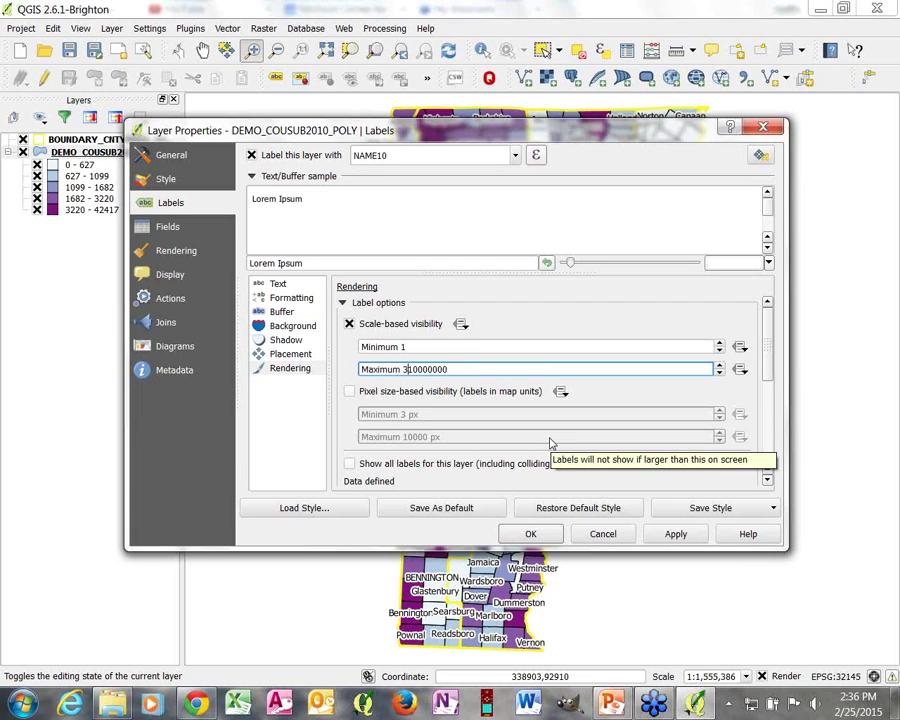
pyautogui.press('Delete')
pyautogui.press('Delete')
pyautogui.press('Delete')
pyautogui.press('Delete')
pyautogui.press('Delete')
pyautogui.press('Delete')
pyautogui.press('Delete')
pyautogui.press('Delete')
pyautogui.write('50')
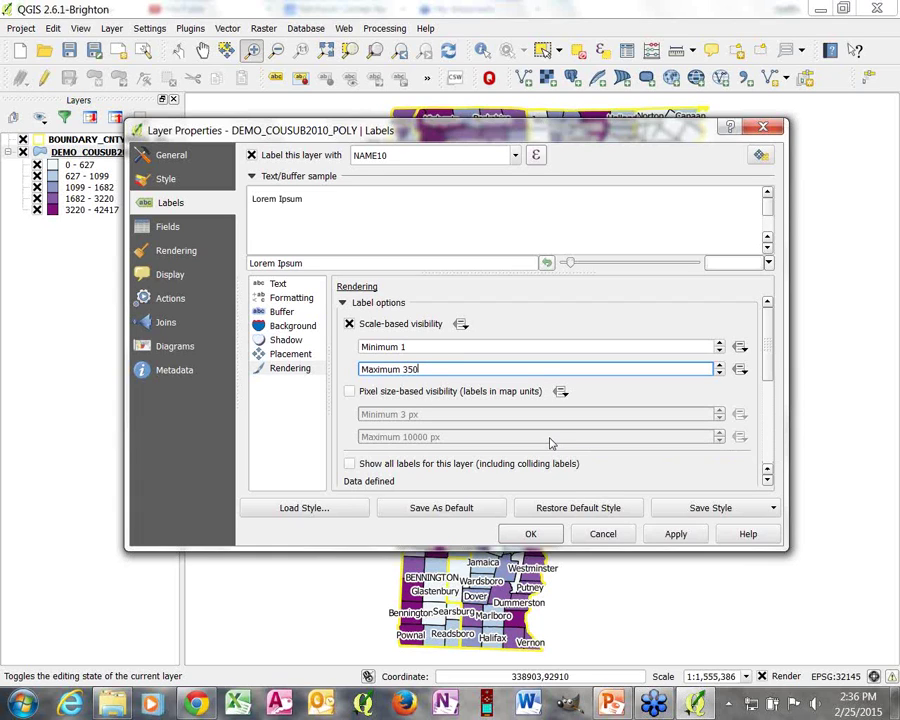
pyautogui.write('000')
pyautogui.click(545, 537)
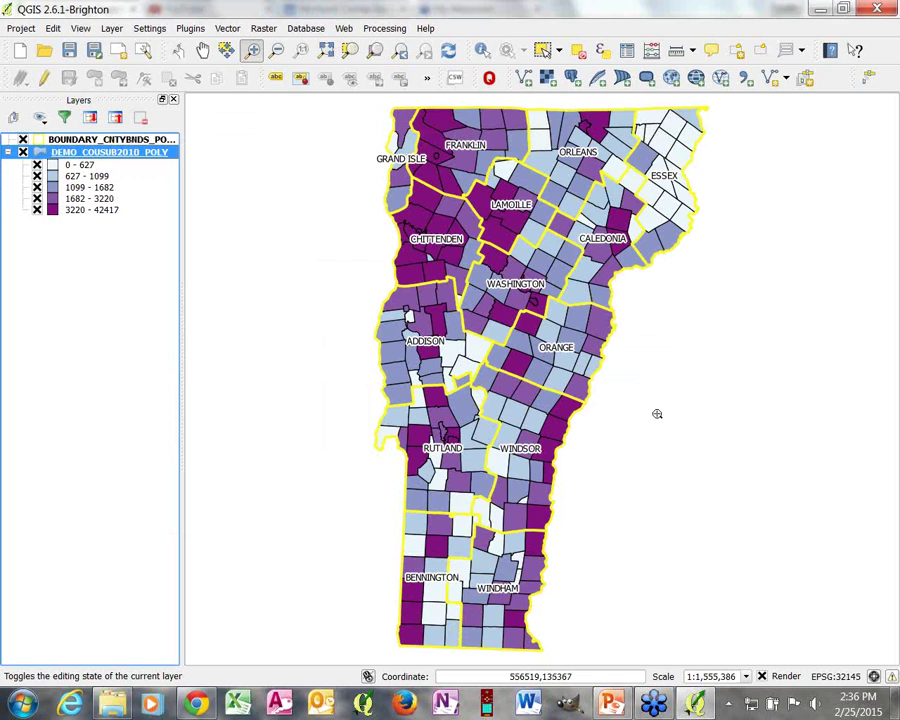
# - Examine how county and town labels switch around central Vermont by zooming in and out across the 1:350,000 threshold
pyautogui.click(252, 54)
pyautogui.click(522, 310)
pyautogui.click(497, 350)
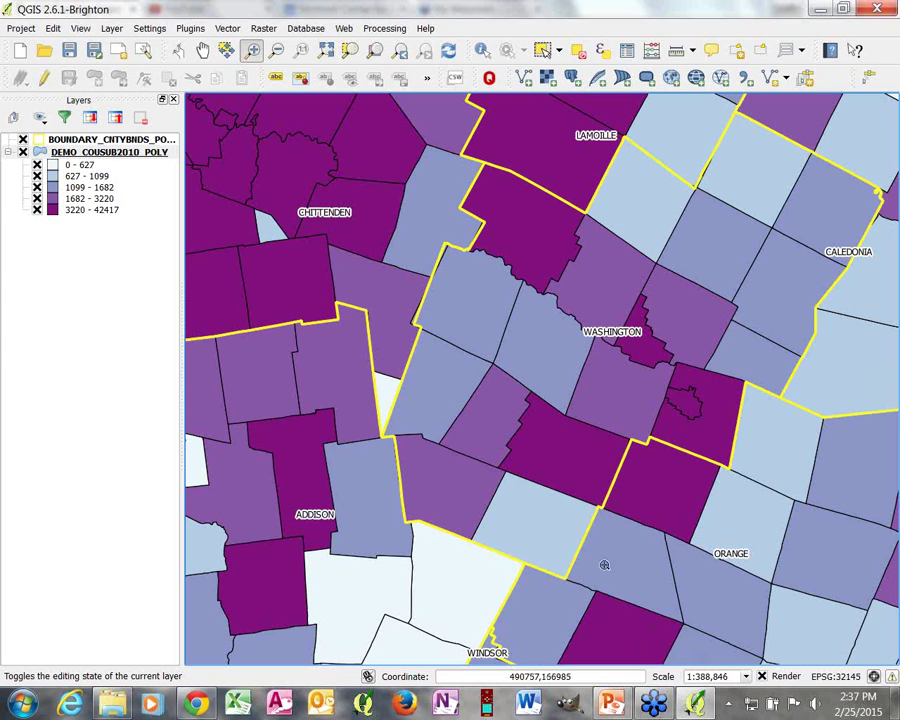
pyautogui.click(492, 336)
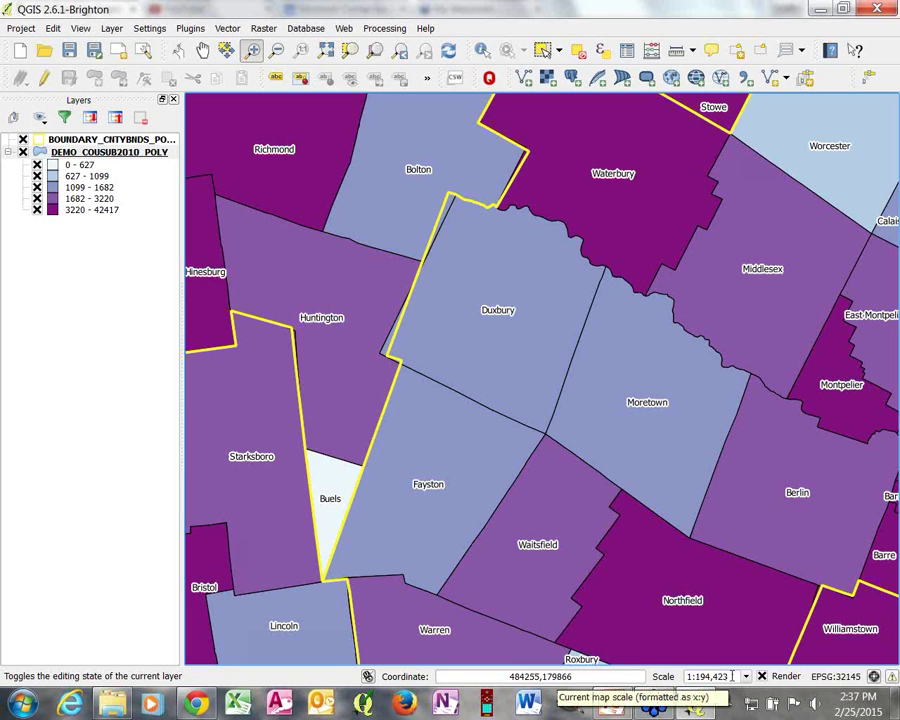
pyautogui.click(276, 52)
pyautogui.click(503, 458)
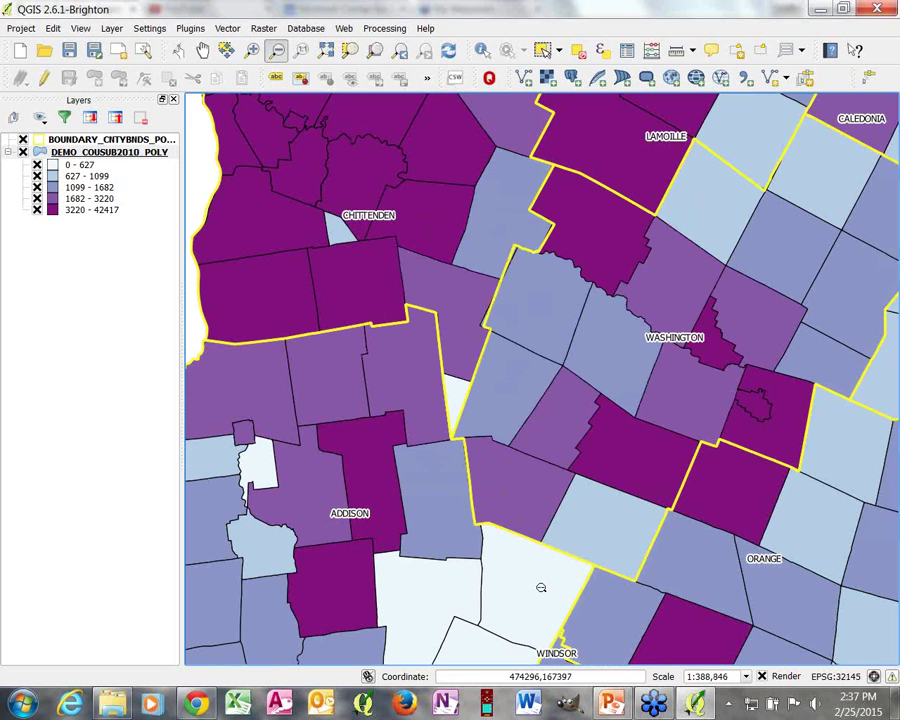
pyautogui.click(252, 50)
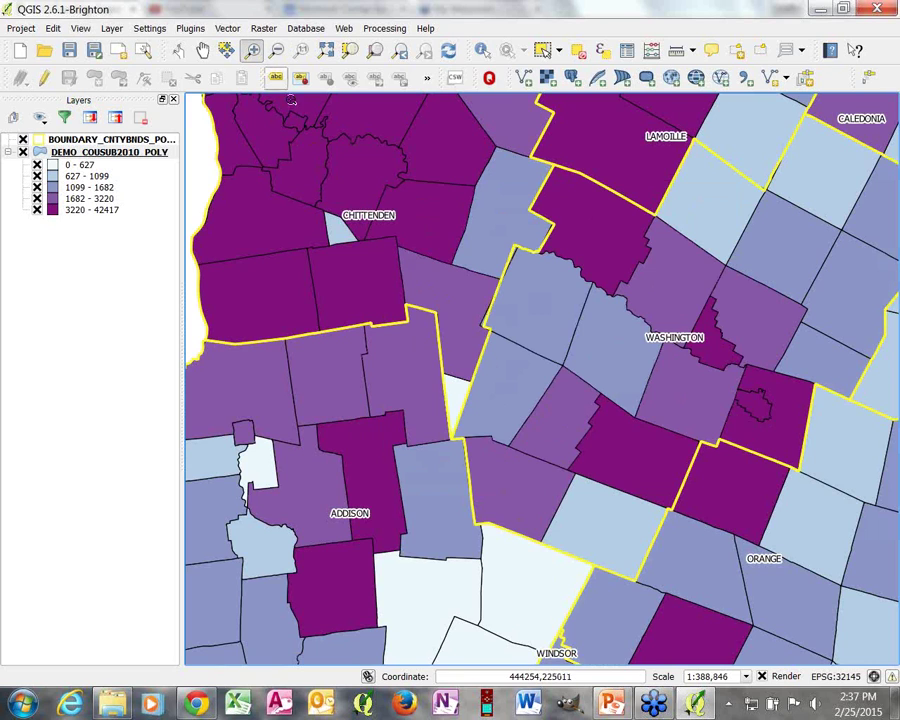
pyautogui.click(547, 421)
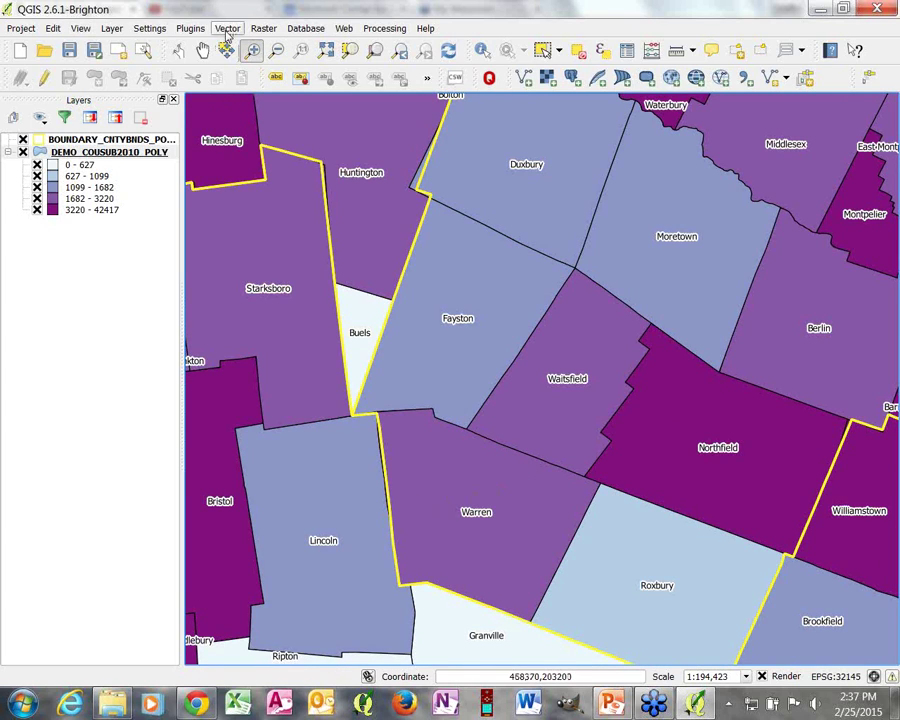
# - Set the map scale to 1:350,000 to check which labels are drawn at the threshold
pyautogui.click(735, 676)
pyautogui.click(895, 702)
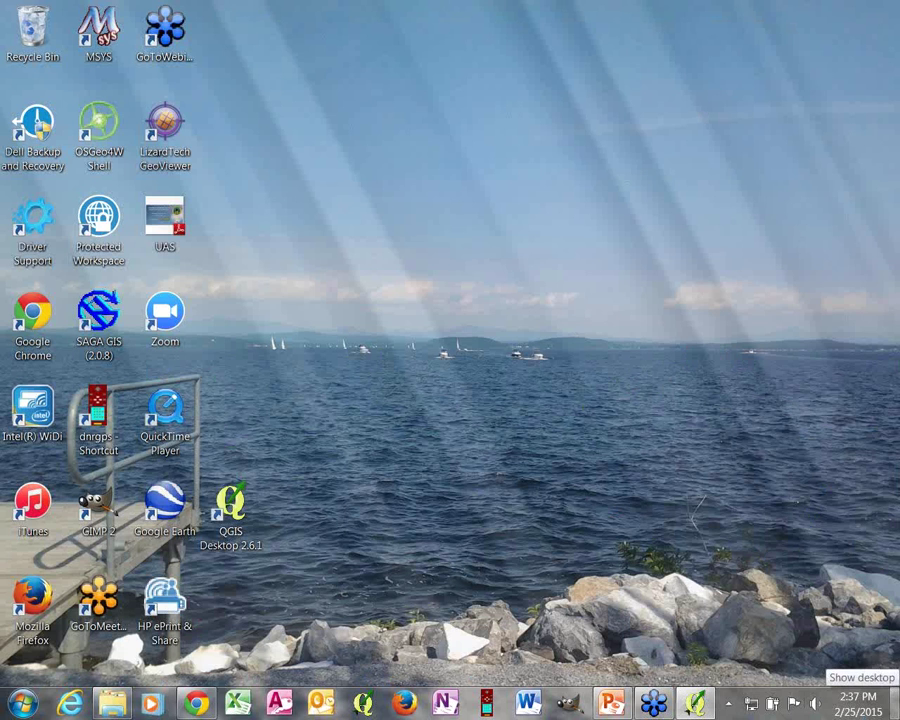
pyautogui.click(893, 702)
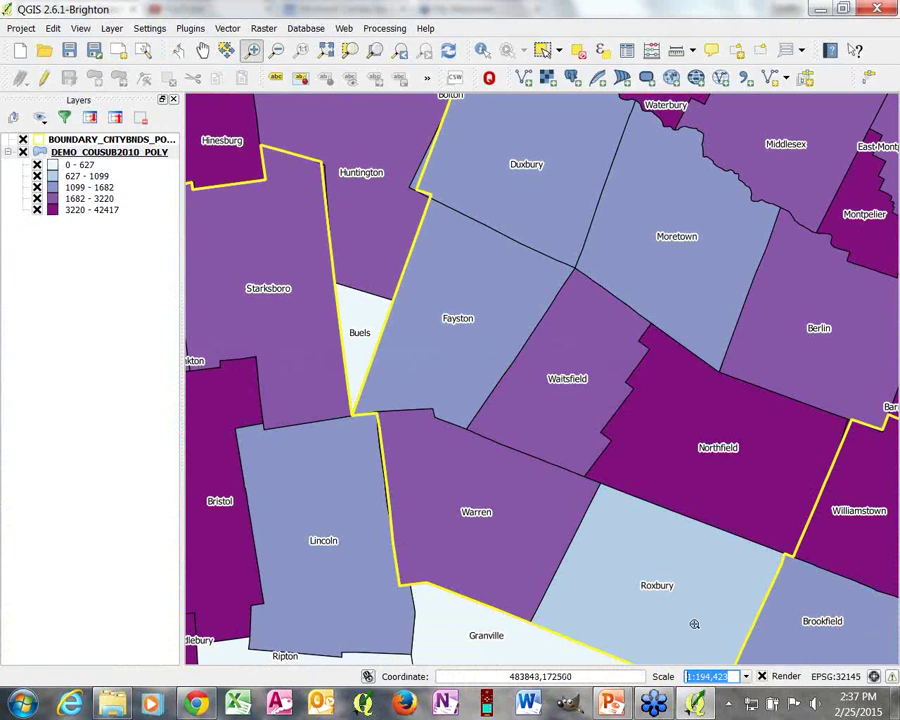
pyautogui.write('350000')
pyautogui.press('Return')
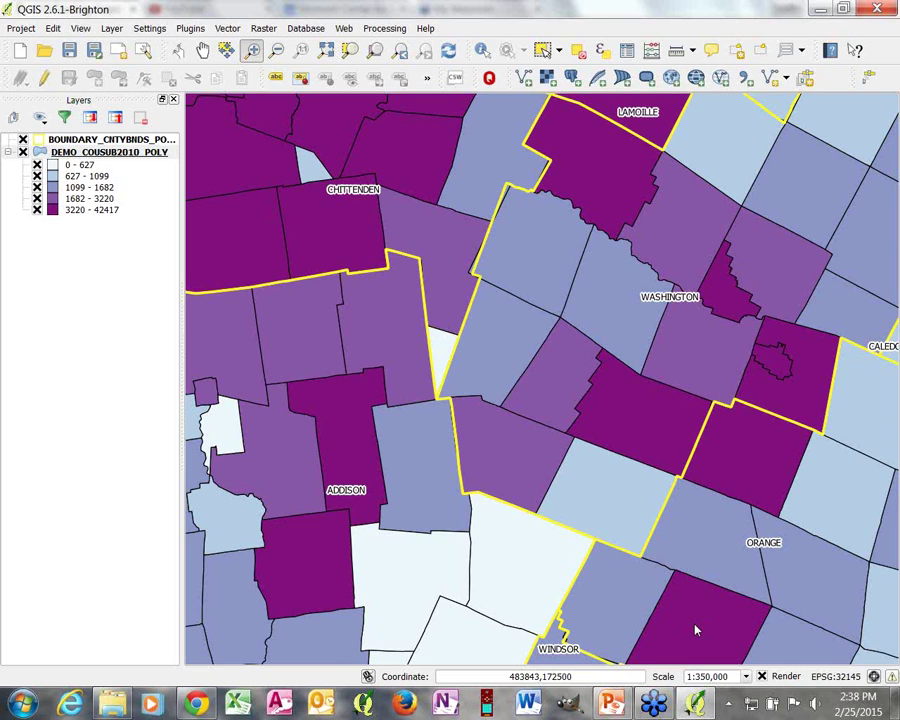
# - Set the map scale to 1:349,999 to check the labels just past the threshold, and return to the full map extent
pyautogui.tripleClick(733, 677)
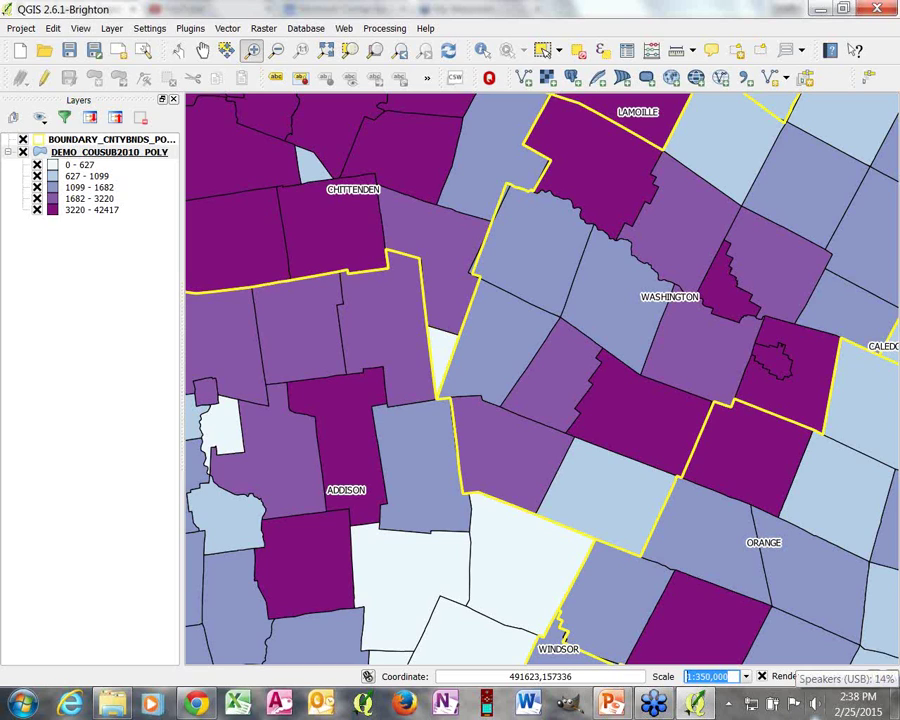
pyautogui.write('349999')
pyautogui.press('Return')
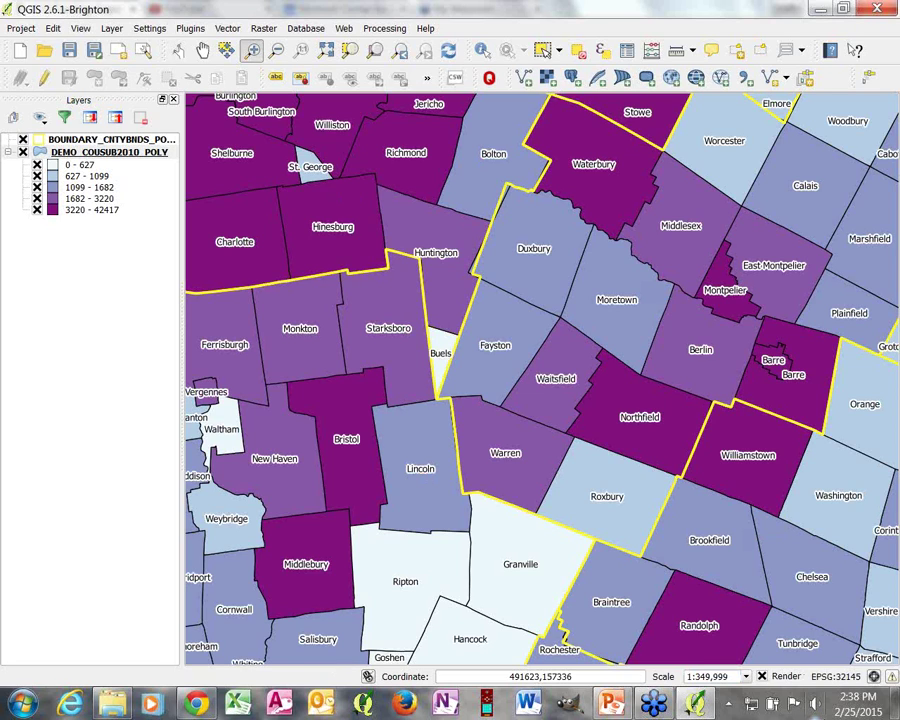
pyautogui.click(228, 50)
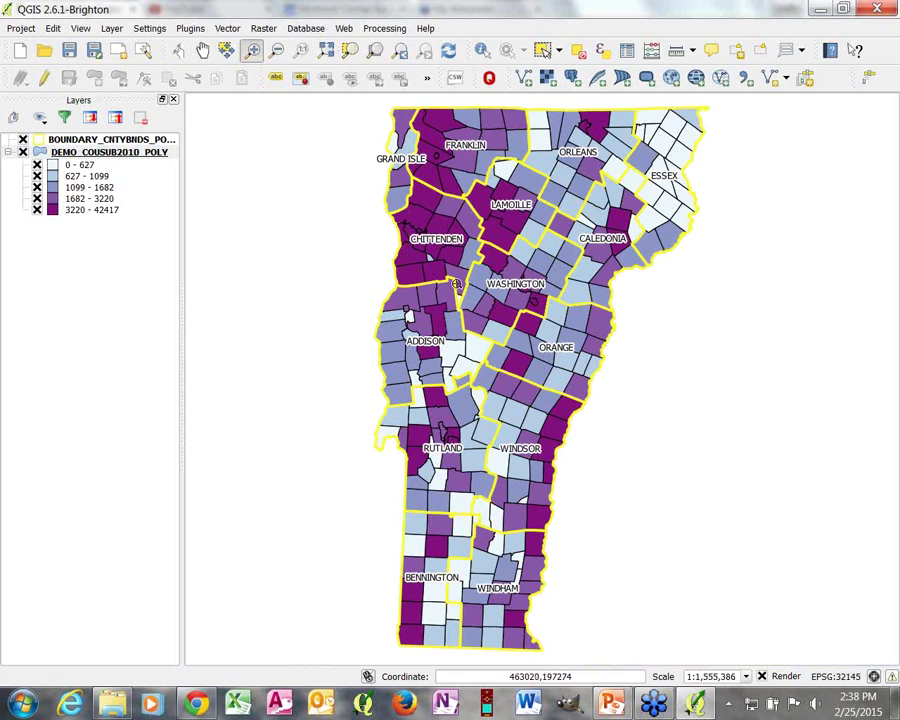
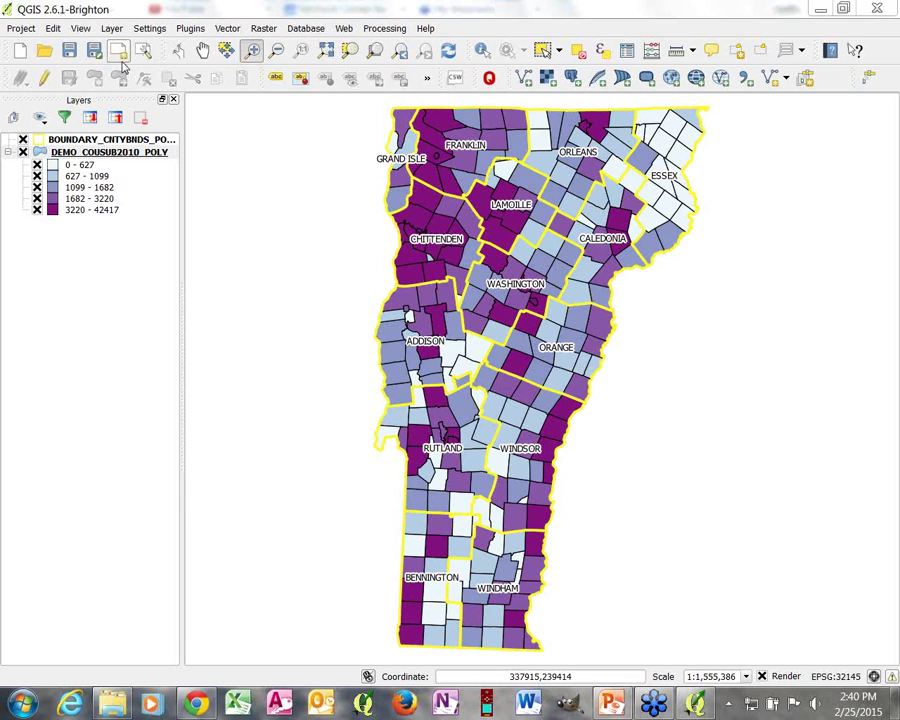
# - Create a new print composer titled "my map" and close its window
pyautogui.click(119, 54)
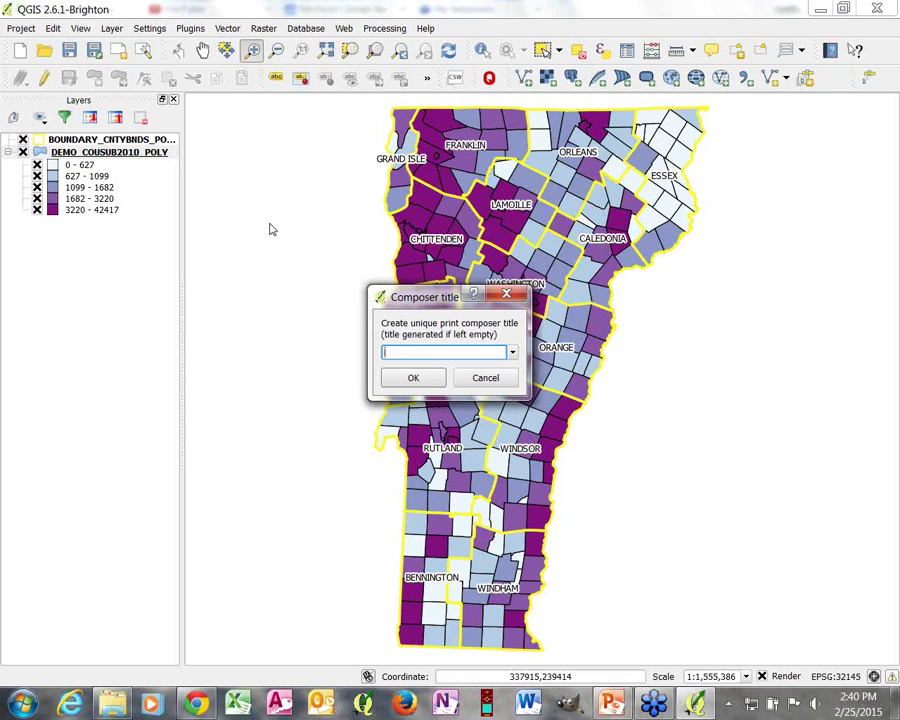
pyautogui.write('my map')
pyautogui.click(411, 377)
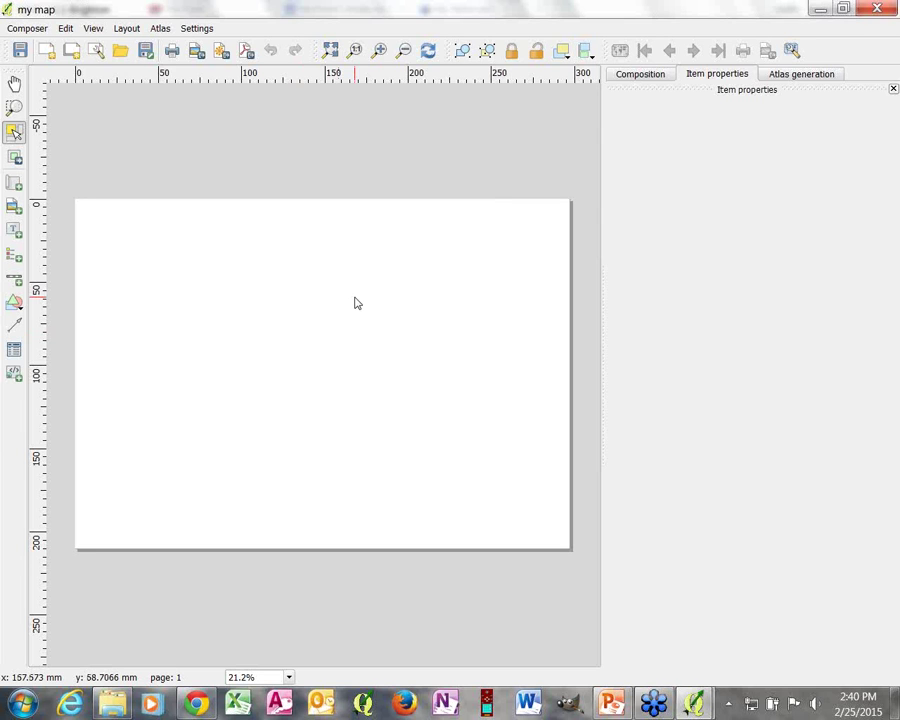
pyautogui.click(878, 10)
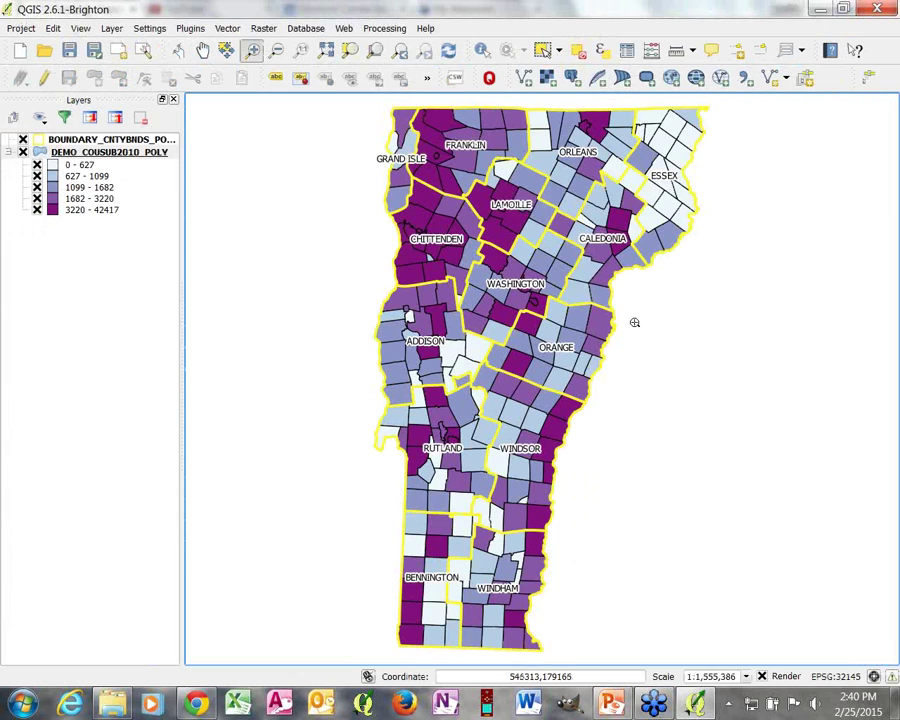
# - Examine the placement, formatting, buffer, background and shadow label settings of the DEMO_COUSUB2010_POLY layer and close its properties
pyautogui.rightClick(68, 153)
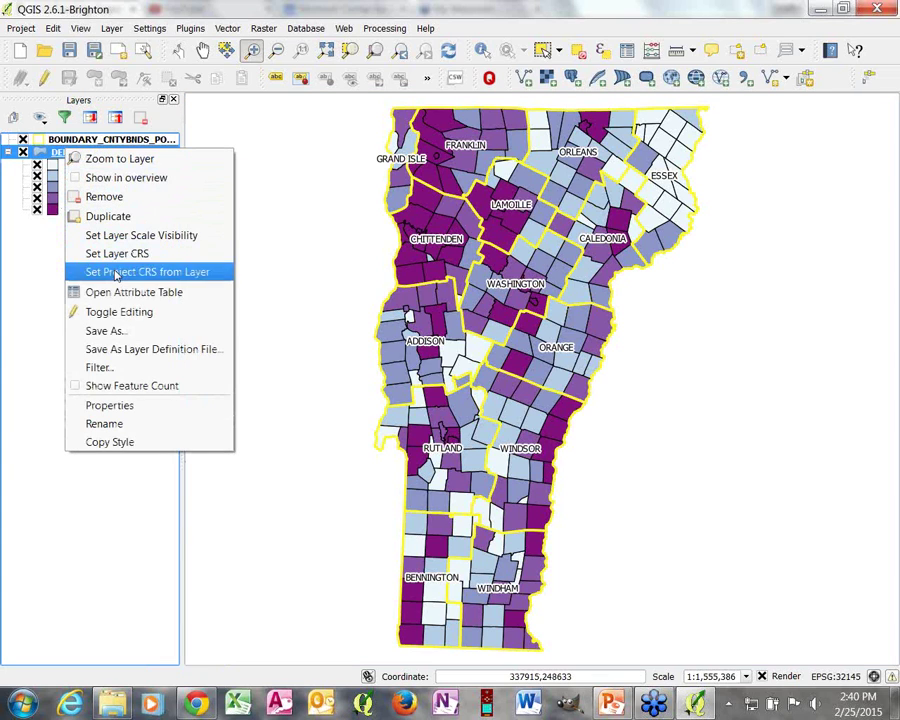
pyautogui.click(122, 406)
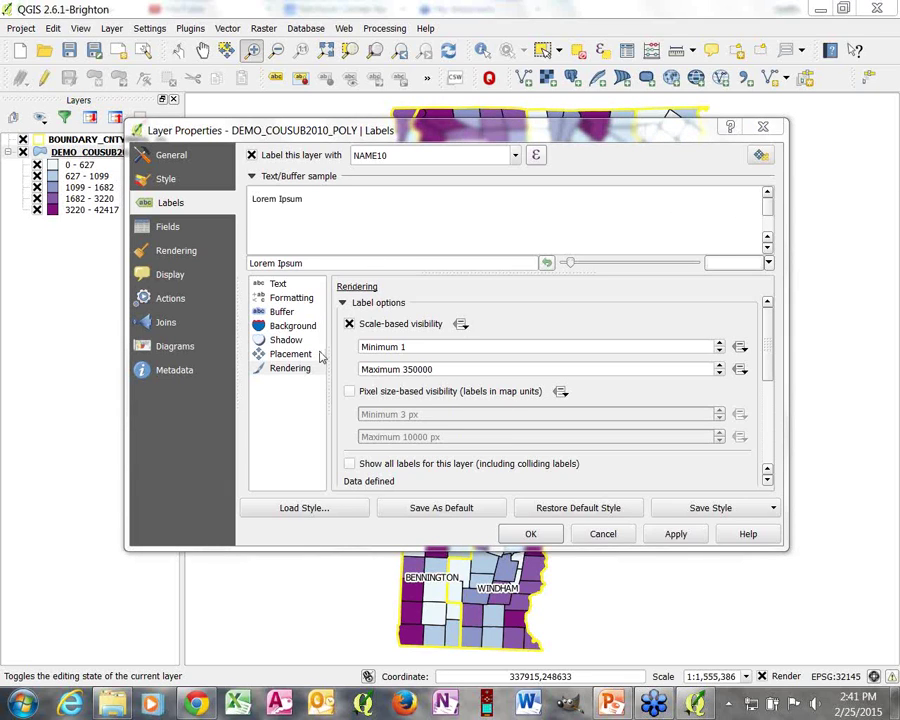
pyautogui.click(285, 355)
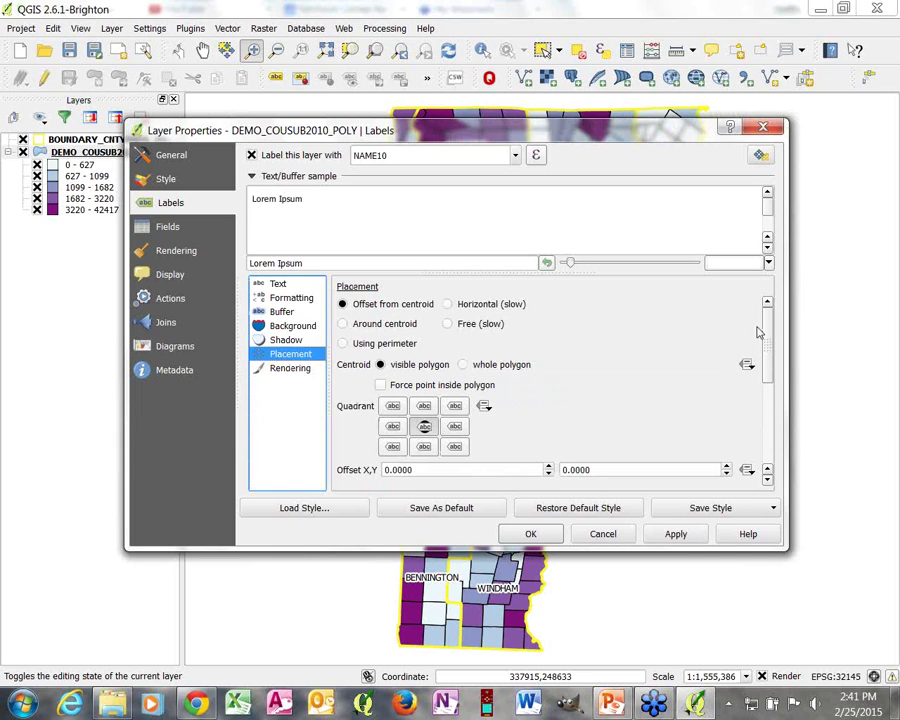
pyautogui.moveTo(766, 334); pyautogui.dragTo(760, 300)
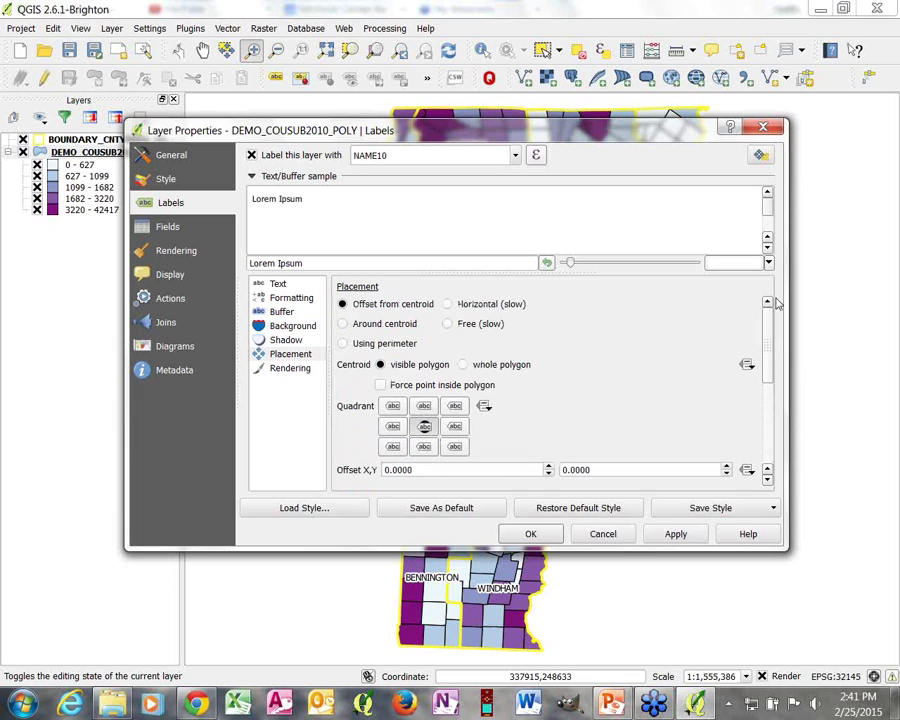
pyautogui.click(289, 300)
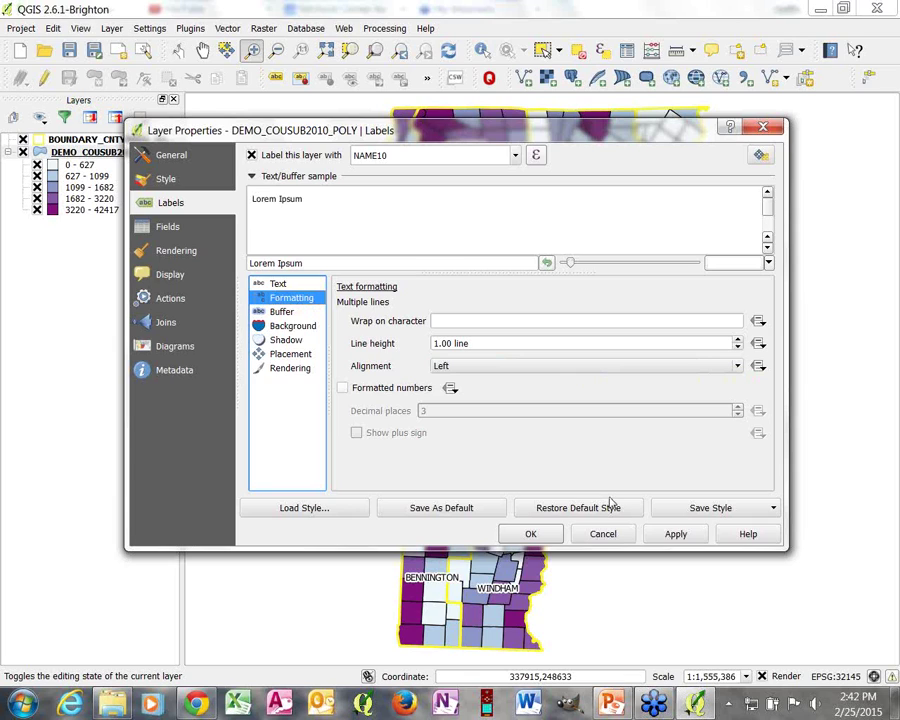
pyautogui.click(283, 312)
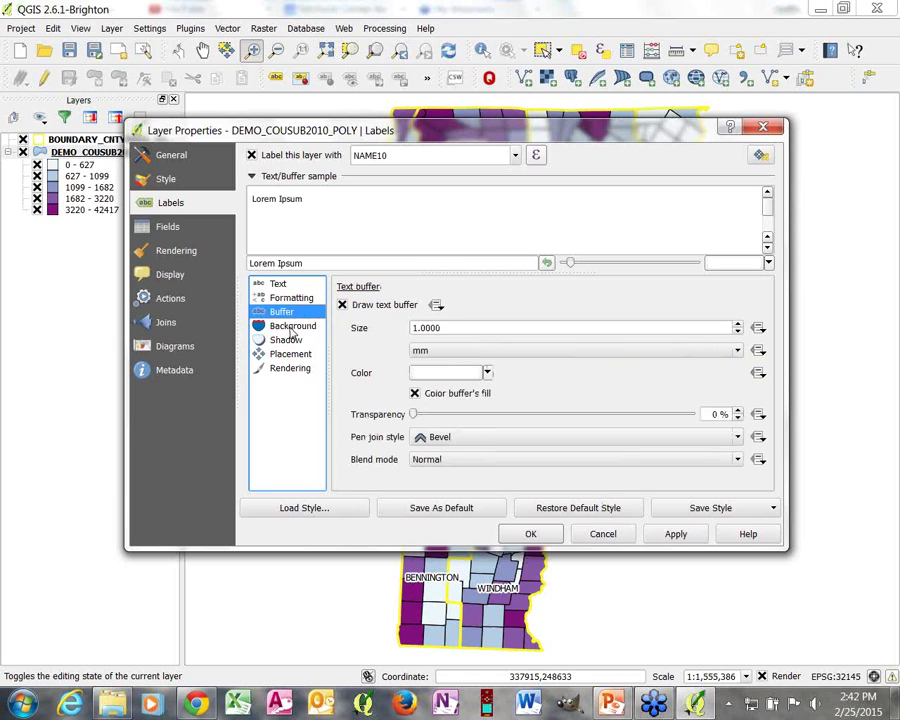
pyautogui.click(292, 326)
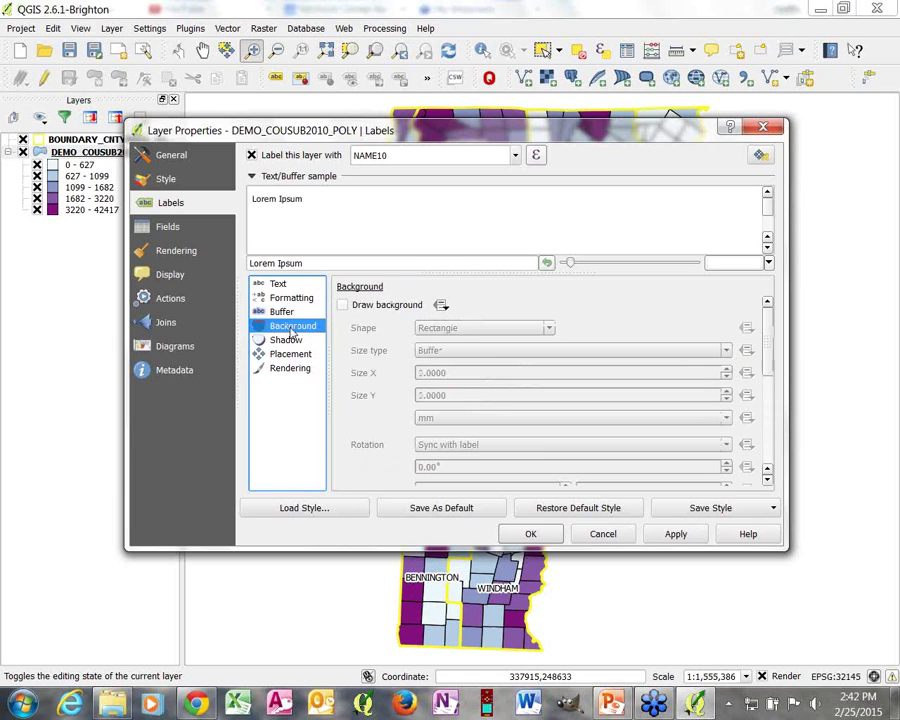
pyautogui.click(287, 341)
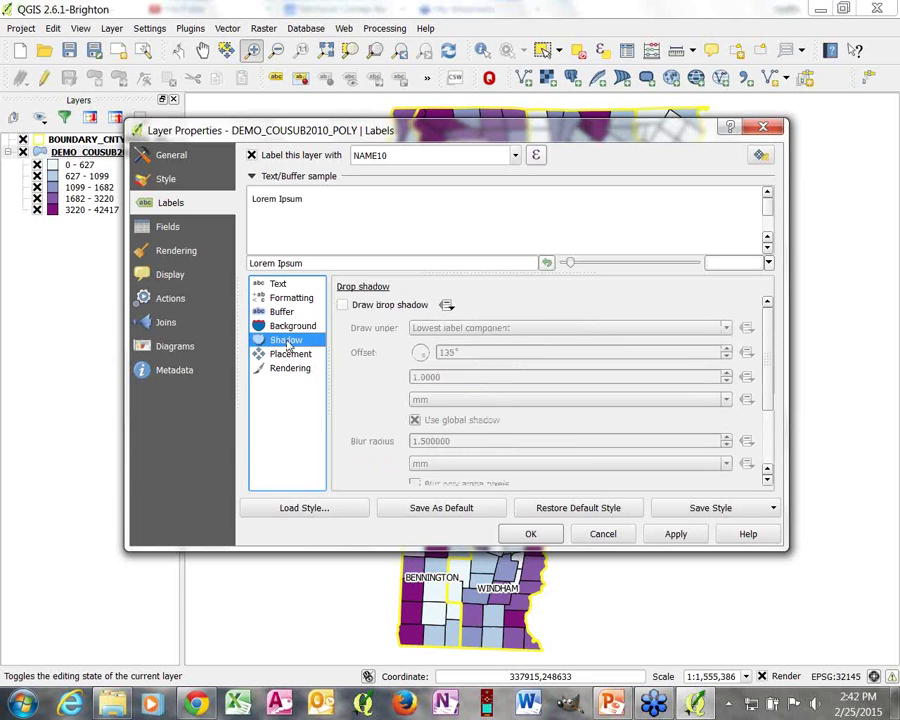
pyautogui.click(291, 355)
pyautogui.moveTo(769, 337)
pyautogui.mouseDown()
pyautogui.moveTo(771, 418)
pyautogui.moveTo(777, 348)
pyautogui.mouseUp()
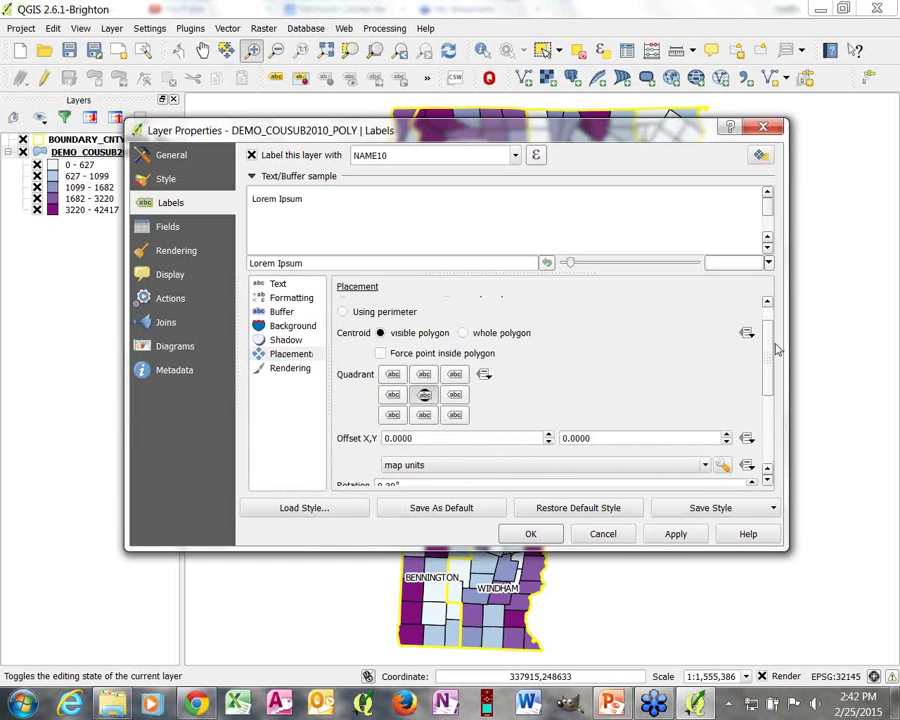
pyautogui.moveTo(777, 348); pyautogui.dragTo(784, 420)
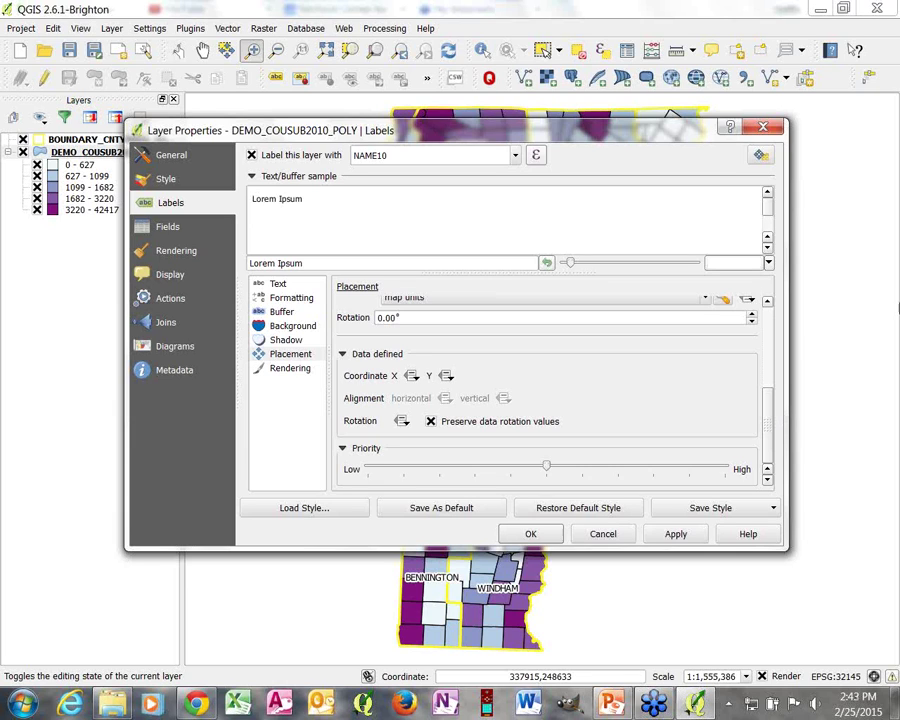
pyautogui.click(890, 206)
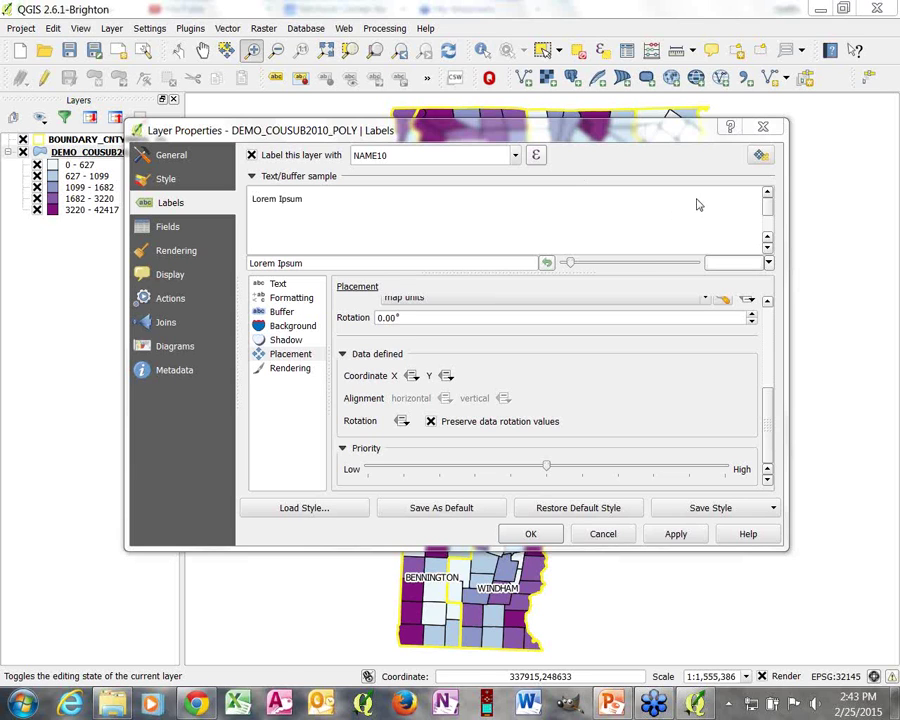
pyautogui.click(762, 129)
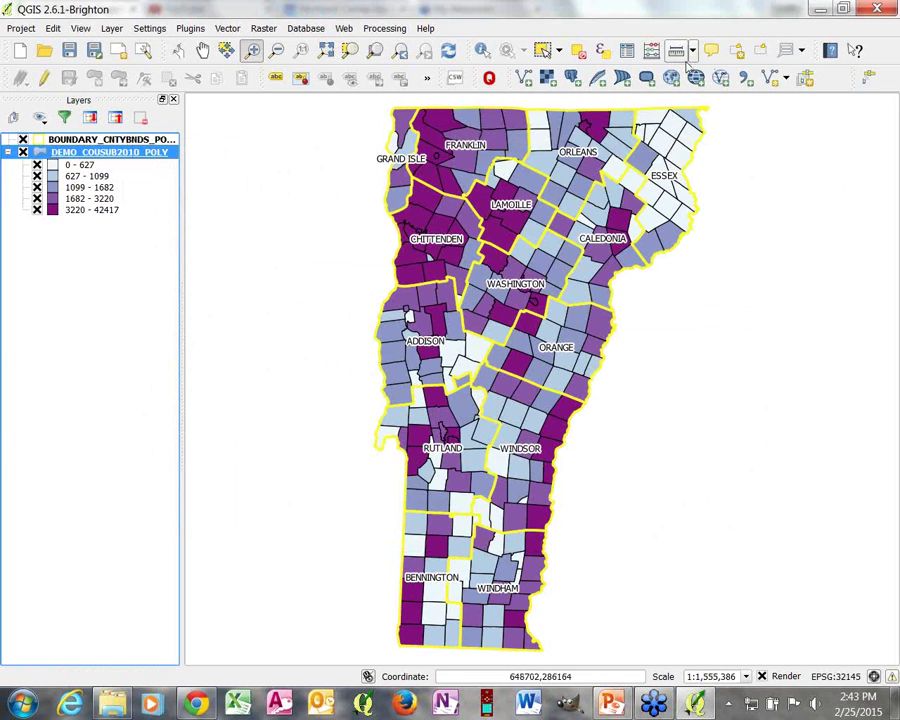
# - Place a text annotation in Lamoille county and delete it
pyautogui.click(802, 53)
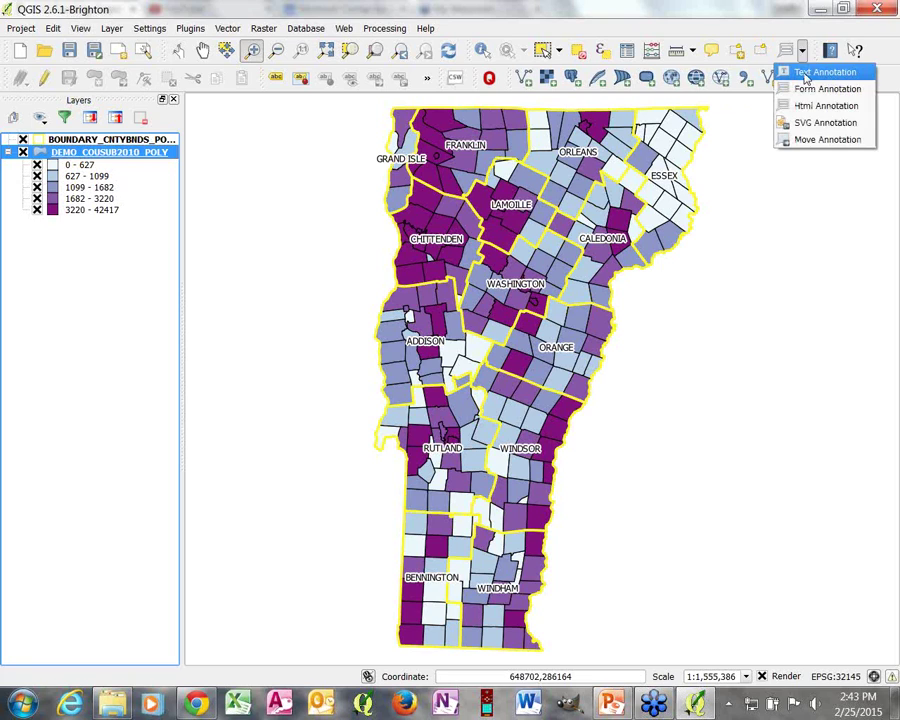
pyautogui.click(805, 72)
pyautogui.click(498, 235)
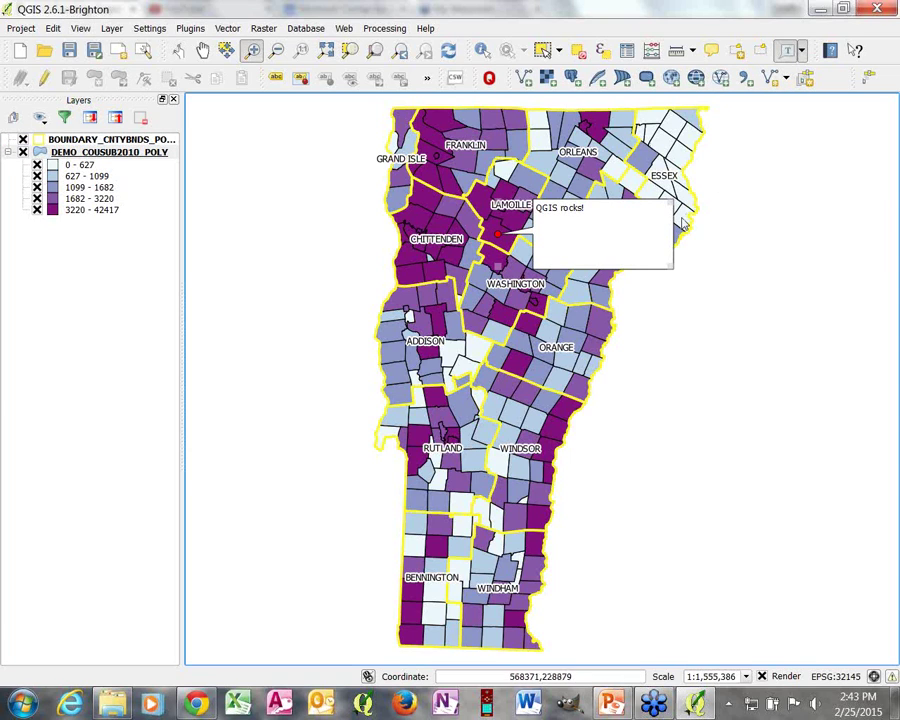
pyautogui.press('Delete')
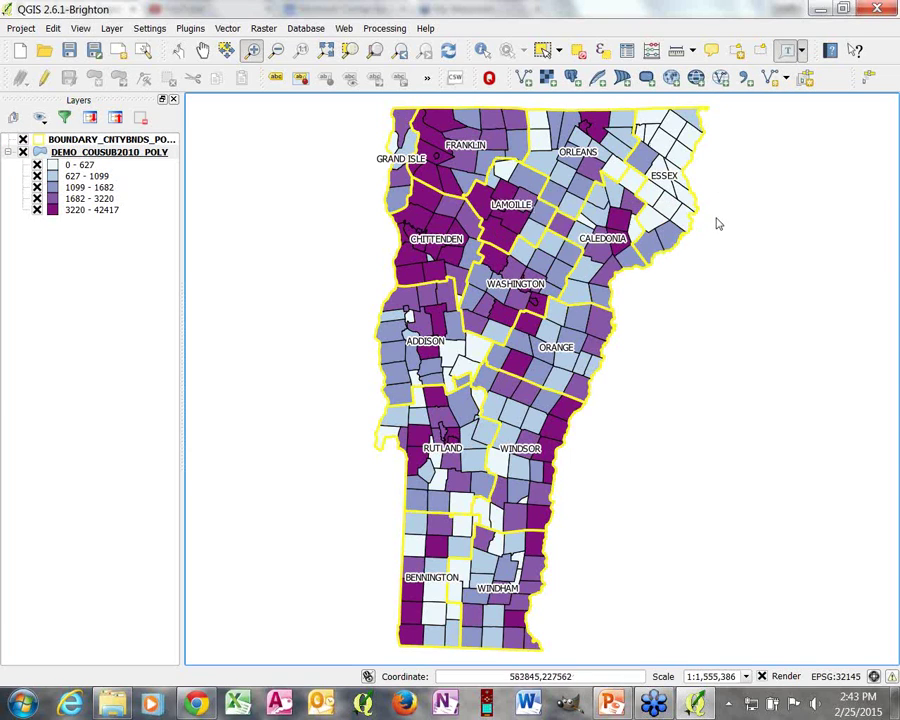
# - Place a new text annotation in Lamoille county and shift its box closer to the map marker
pyautogui.click(801, 52)
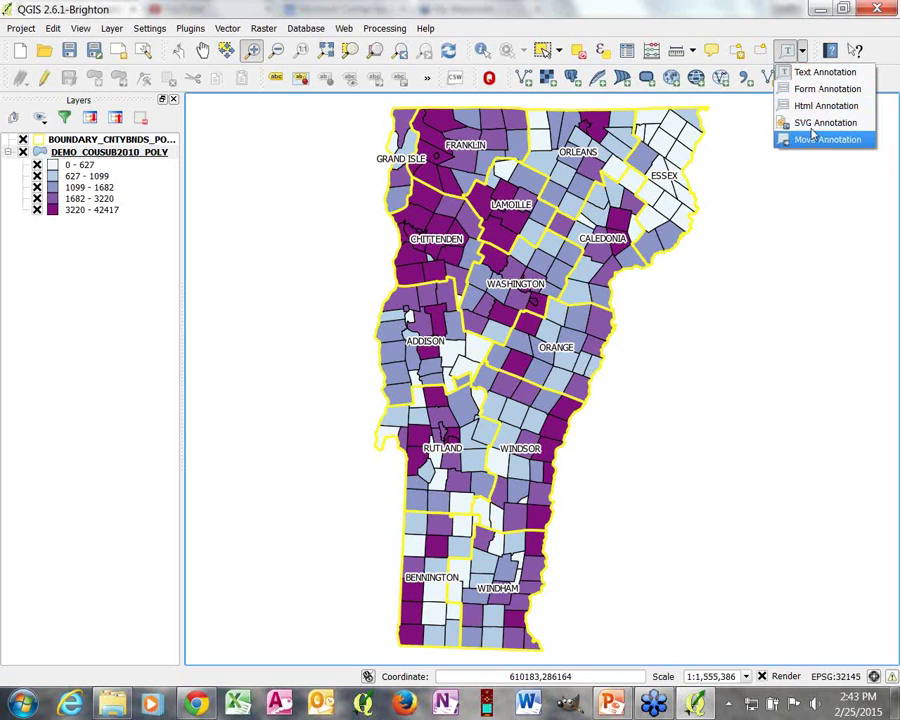
pyautogui.click(808, 73)
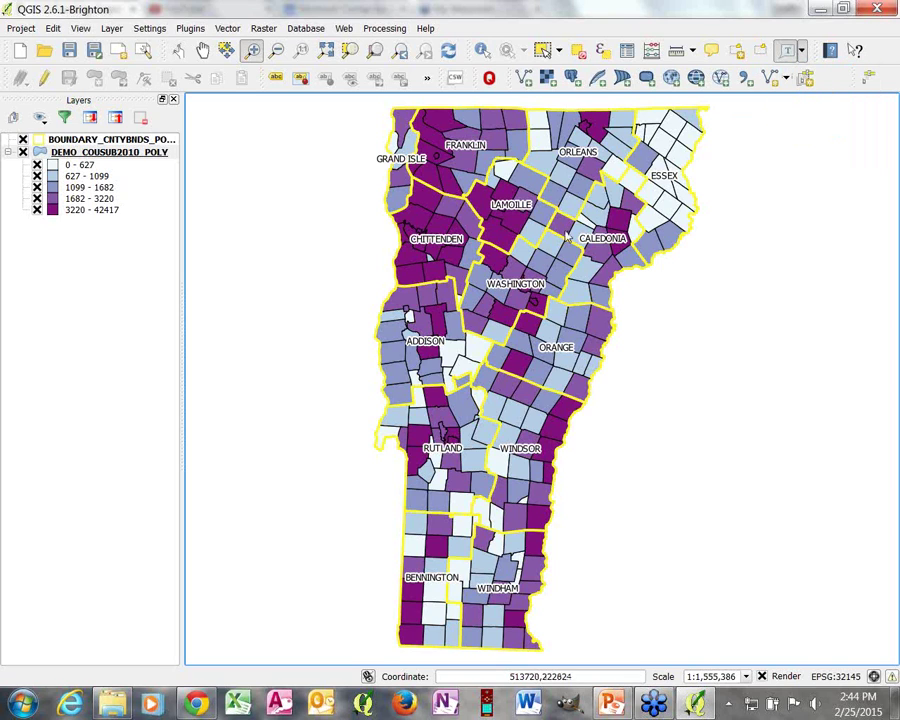
pyautogui.click(508, 215)
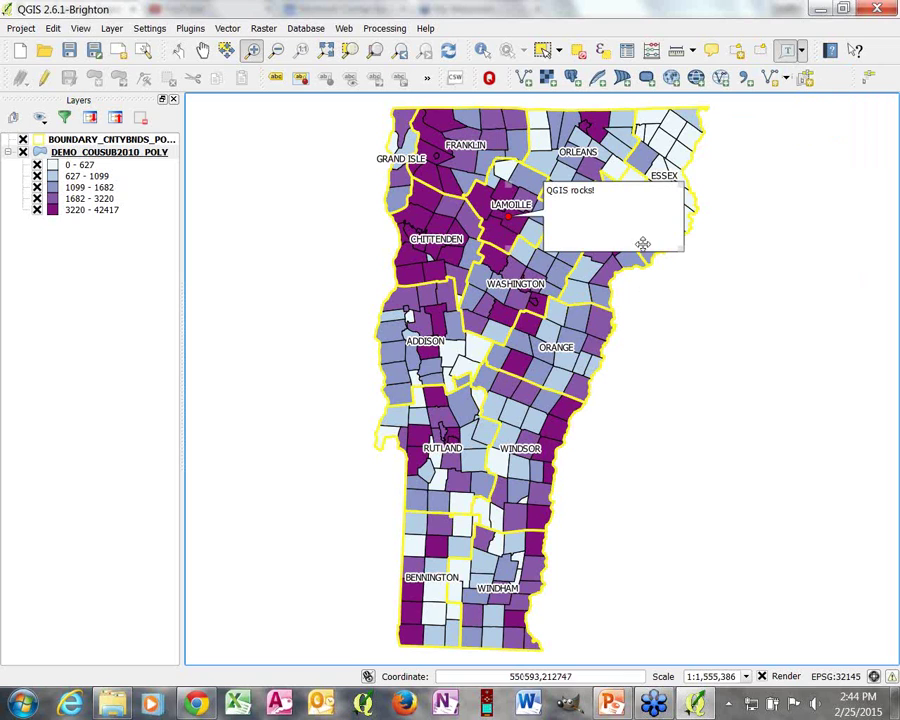
pyautogui.moveTo(618, 203)
pyautogui.mouseDown()
pyautogui.moveTo(609, 193)
pyautogui.moveTo(569, 195)
pyautogui.mouseUp()
# - Set the annotation text to "Lamoille County", then offset the box east of the marker and shrink it to fit the text
pyautogui.doubleClick(562, 201)
pyautogui.moveTo(514, 203)
pyautogui.mouseDown()
pyautogui.moveTo(654, 267)
pyautogui.moveTo(656, 297)
pyautogui.mouseUp()
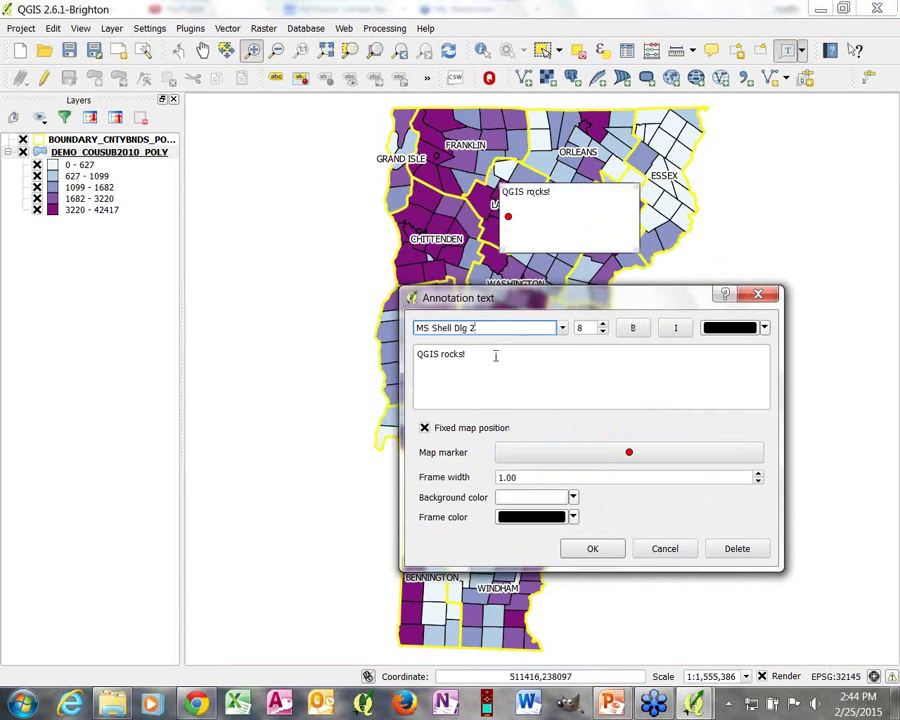
pyautogui.moveTo(493, 355); pyautogui.dragTo(347, 357)
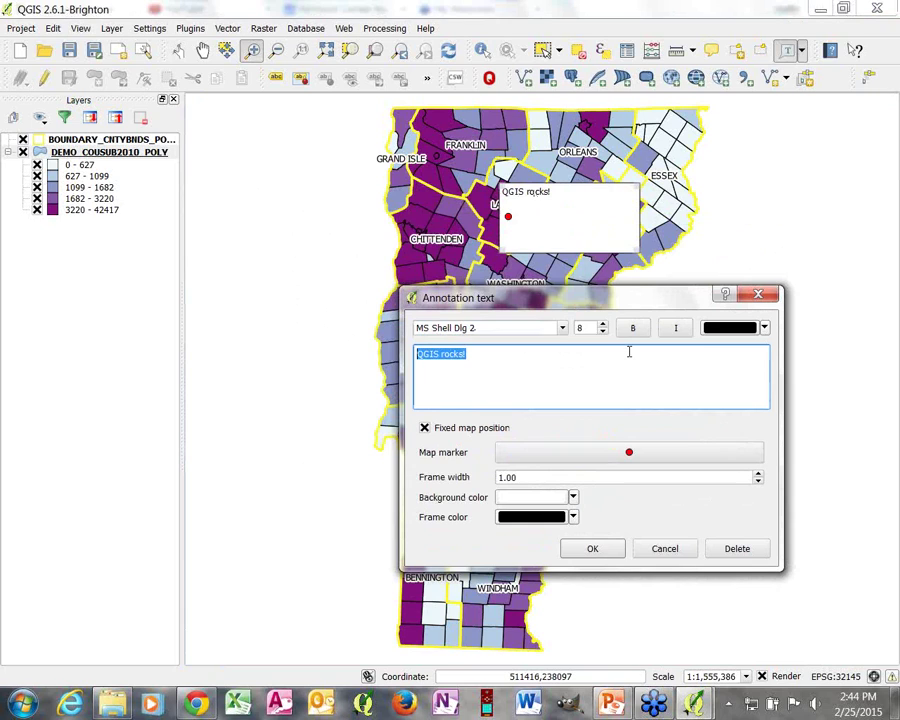
pyautogui.write('Lamoille County')
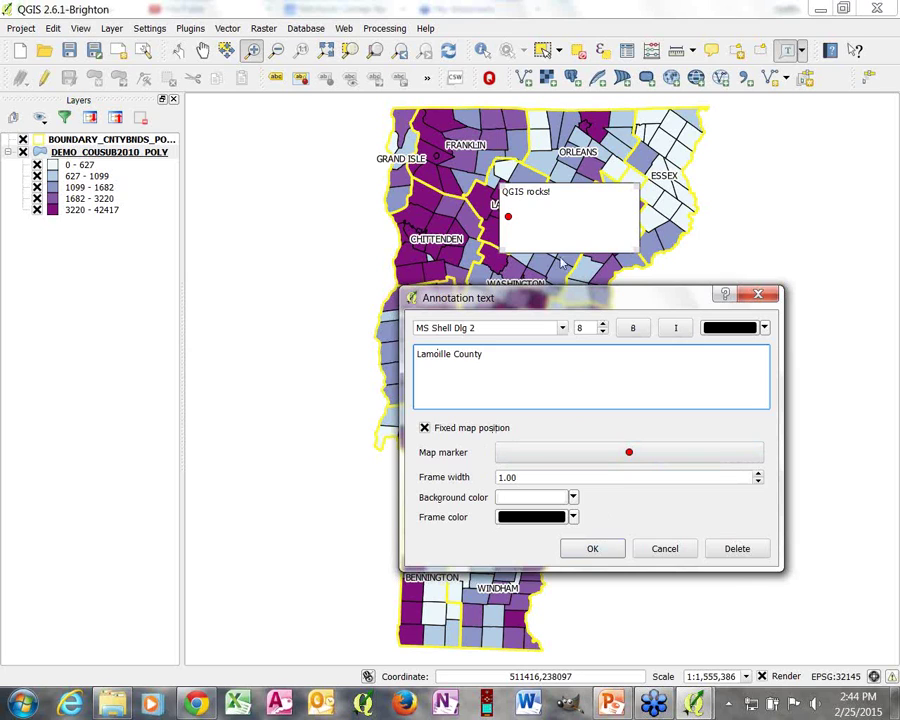
pyautogui.click(593, 549)
pyautogui.moveTo(600, 225)
pyautogui.mouseDown()
pyautogui.moveTo(624, 226)
pyautogui.moveTo(528, 259)
pyautogui.moveTo(619, 177)
pyautogui.moveTo(599, 173)
pyautogui.moveTo(605, 214)
pyautogui.mouseUp()
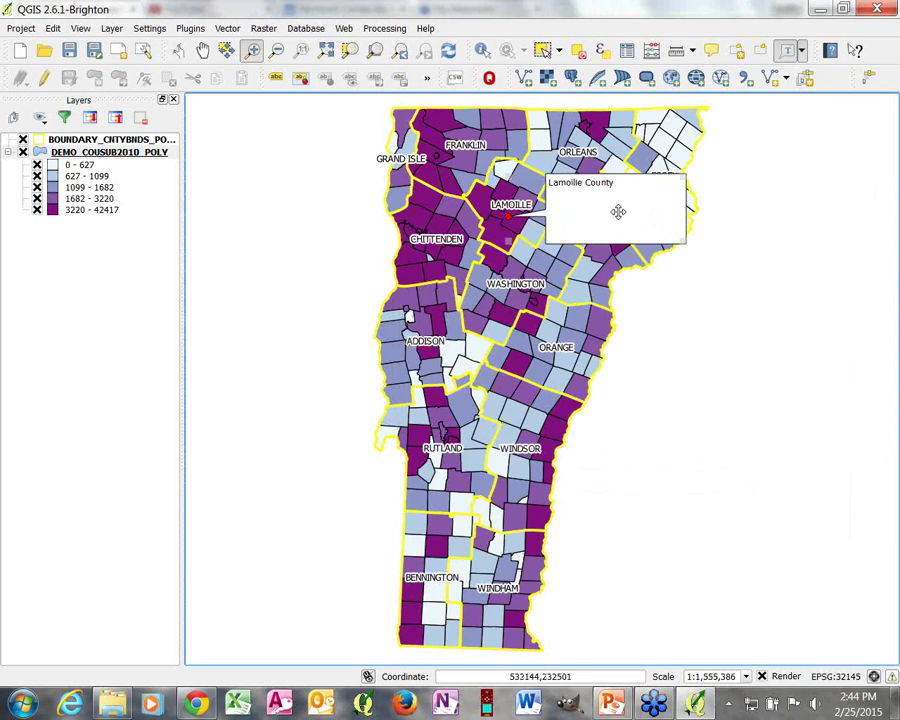
pyautogui.moveTo(685, 242)
pyautogui.mouseDown()
pyautogui.moveTo(615, 192)
pyautogui.moveTo(622, 189)
pyautogui.mouseUp()
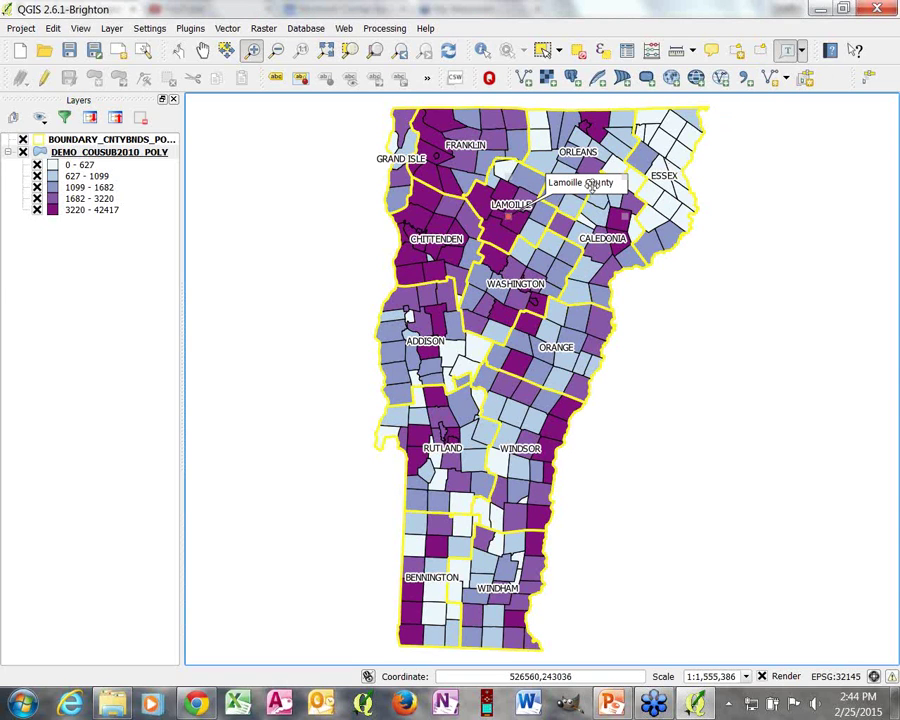
# - Set the Lamoille County annotation's font color to white and its background and frame colors to transparent
pyautogui.doubleClick(607, 182)
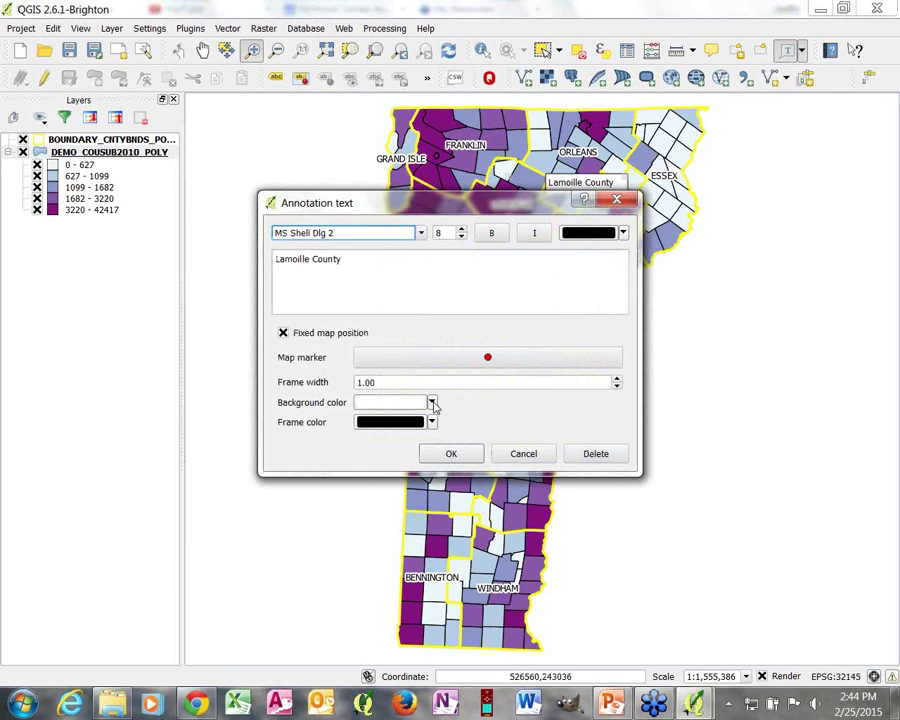
pyautogui.click(431, 402)
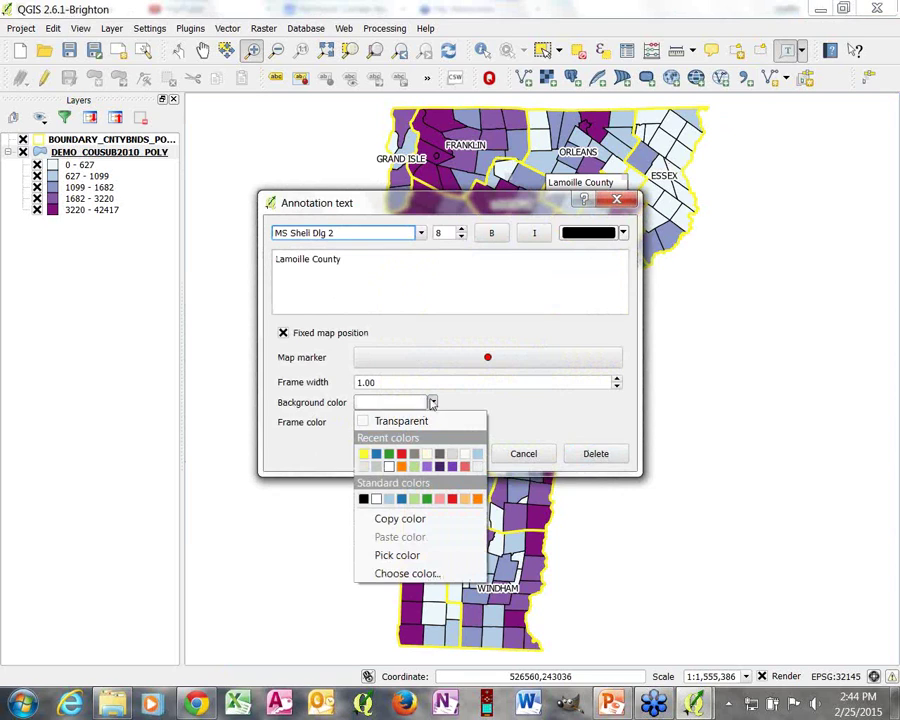
pyautogui.click(432, 402)
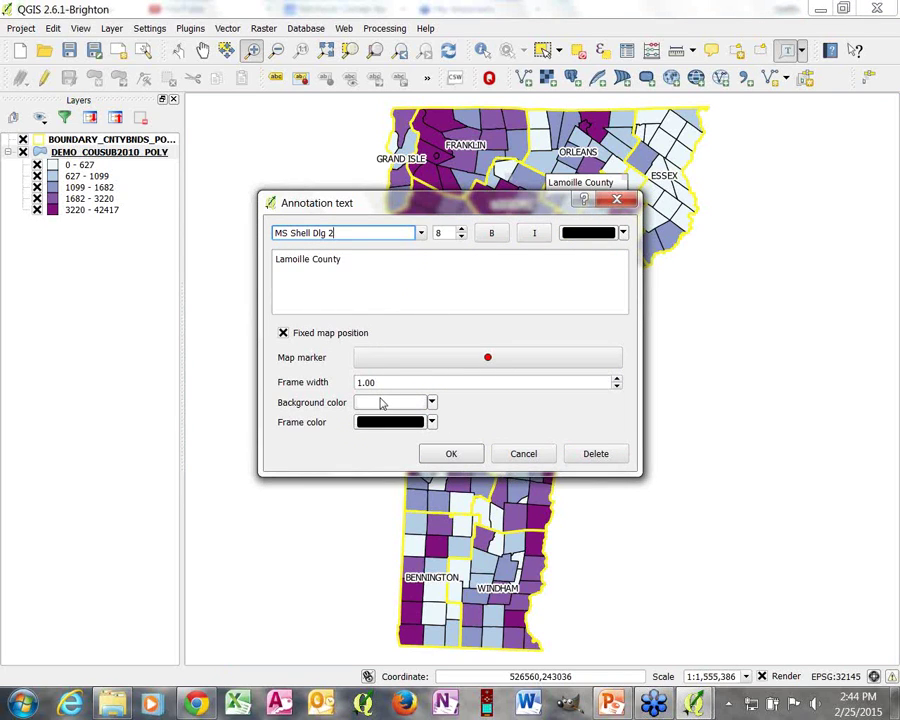
pyautogui.click(623, 232)
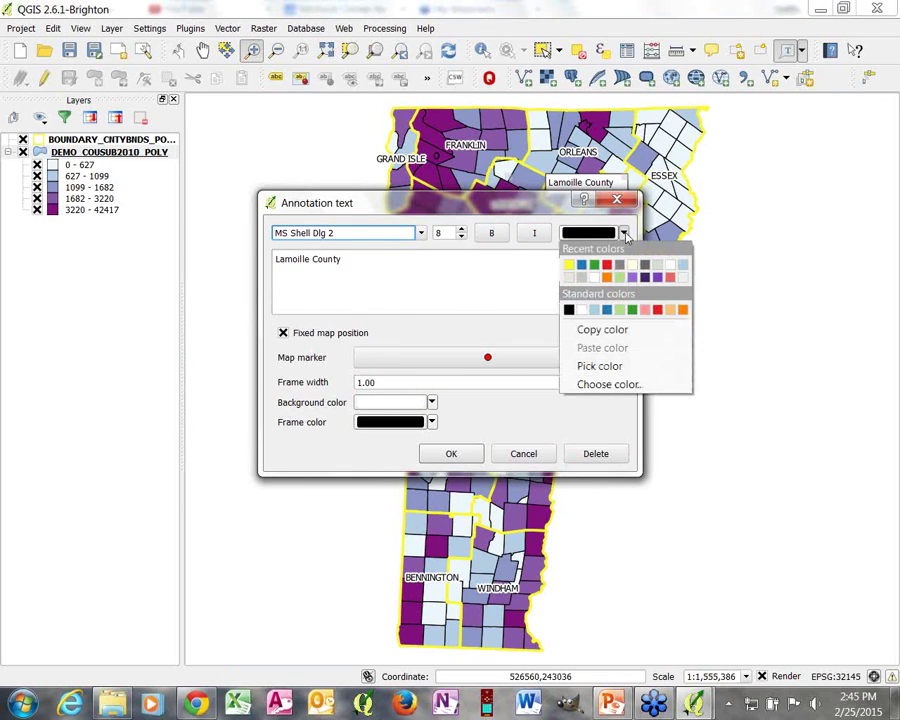
pyautogui.click(671, 264)
pyautogui.click(431, 402)
pyautogui.click(420, 423)
pyautogui.click(431, 422)
pyautogui.click(406, 438)
pyautogui.click(432, 455)
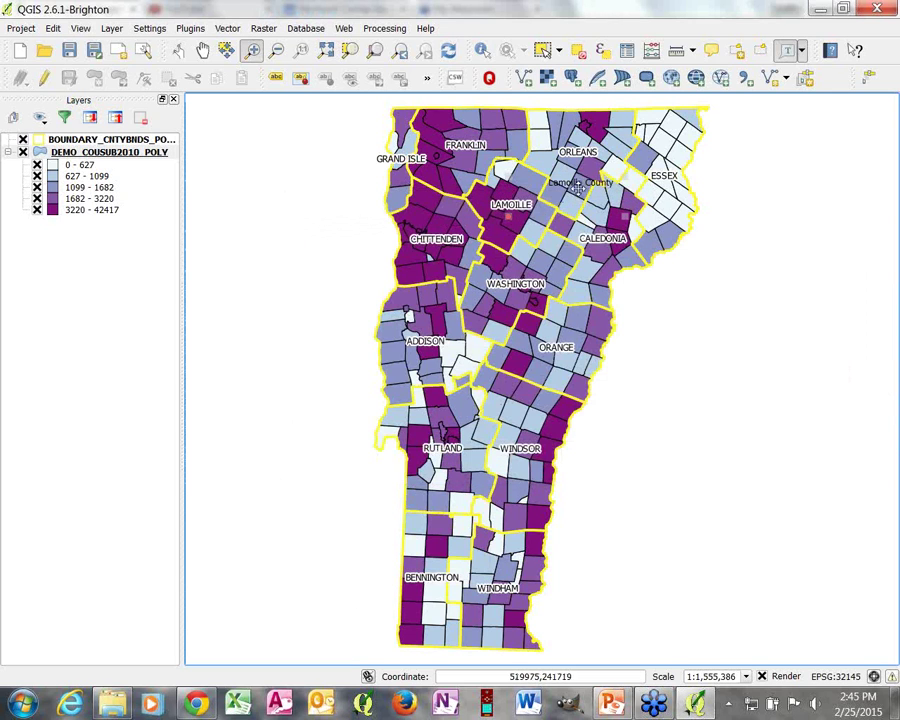
# - Try again to apply a white font color to the Lamoille County annotation
pyautogui.doubleClick(577, 183)
pyautogui.click(623, 232)
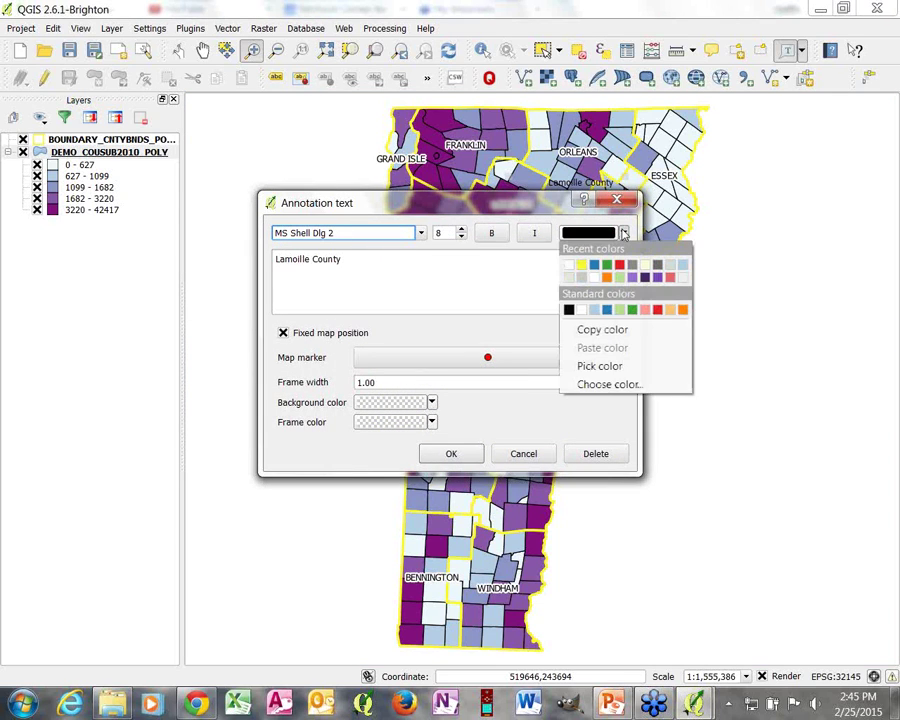
pyautogui.click(568, 268)
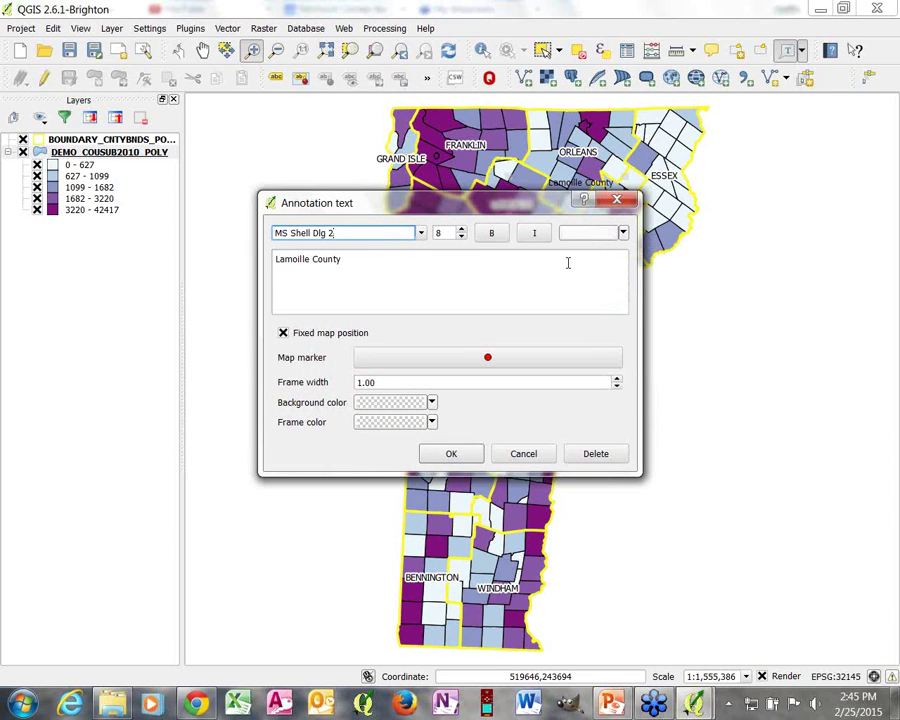
pyautogui.click(452, 453)
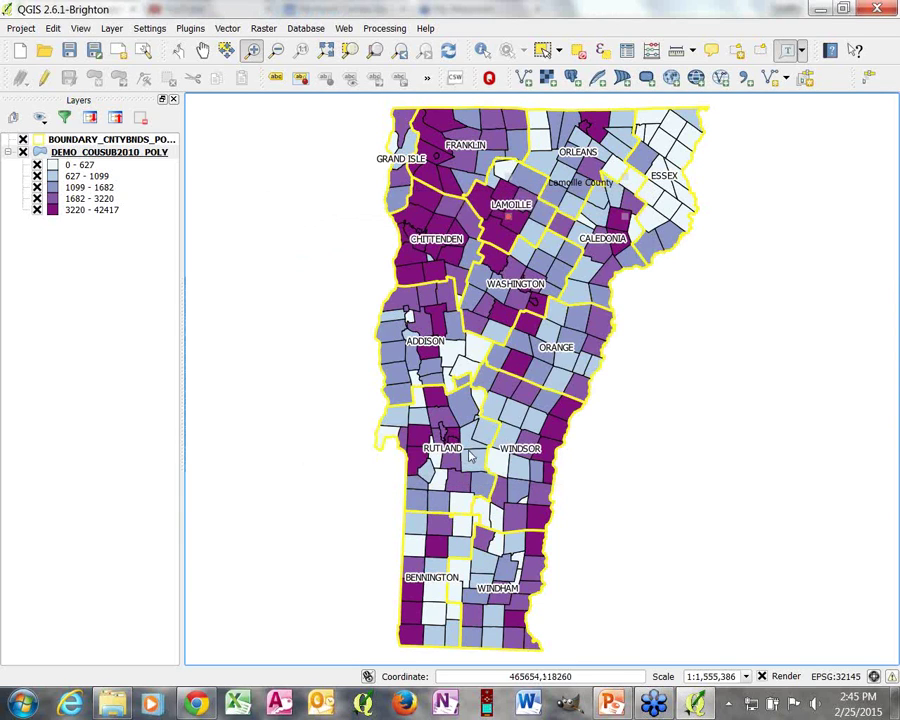
# - Try to apply a pale yellow font color to the Lamoille County annotation
pyautogui.doubleClick(565, 179)
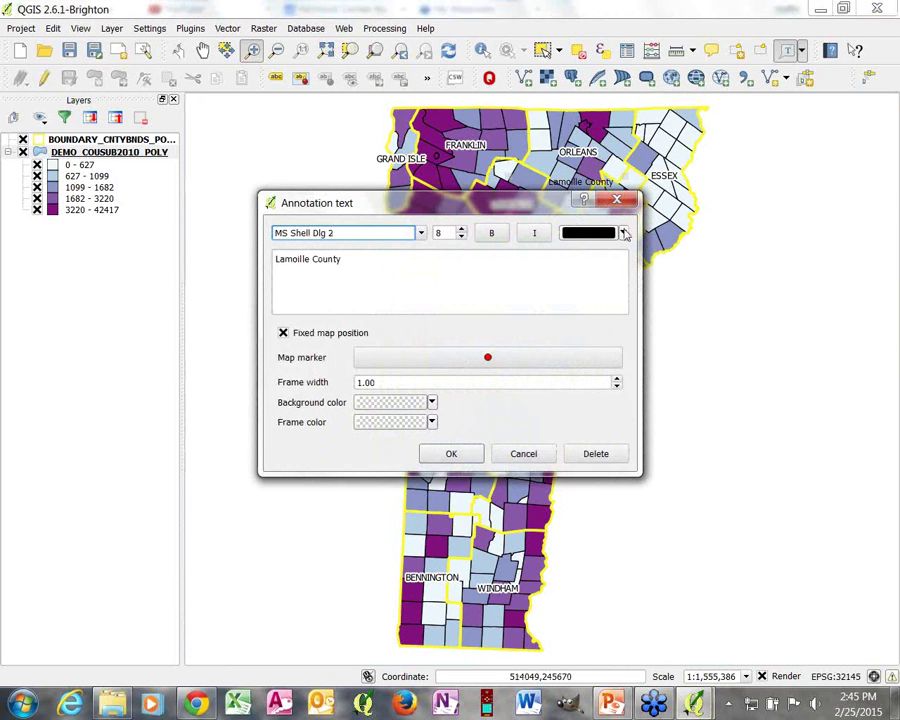
pyautogui.click(623, 233)
pyautogui.click(645, 264)
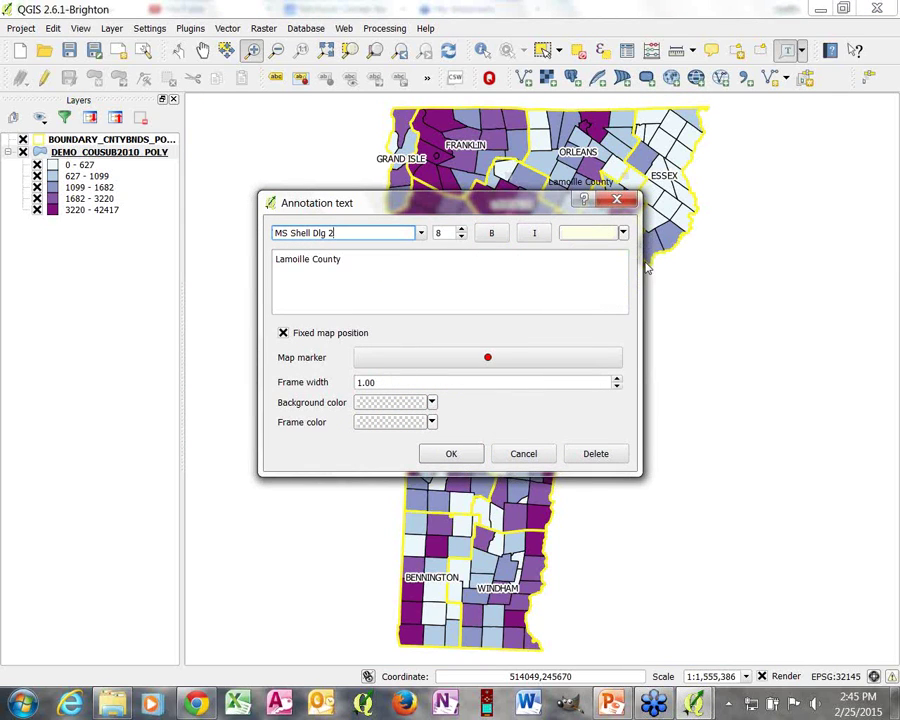
pyautogui.click(451, 454)
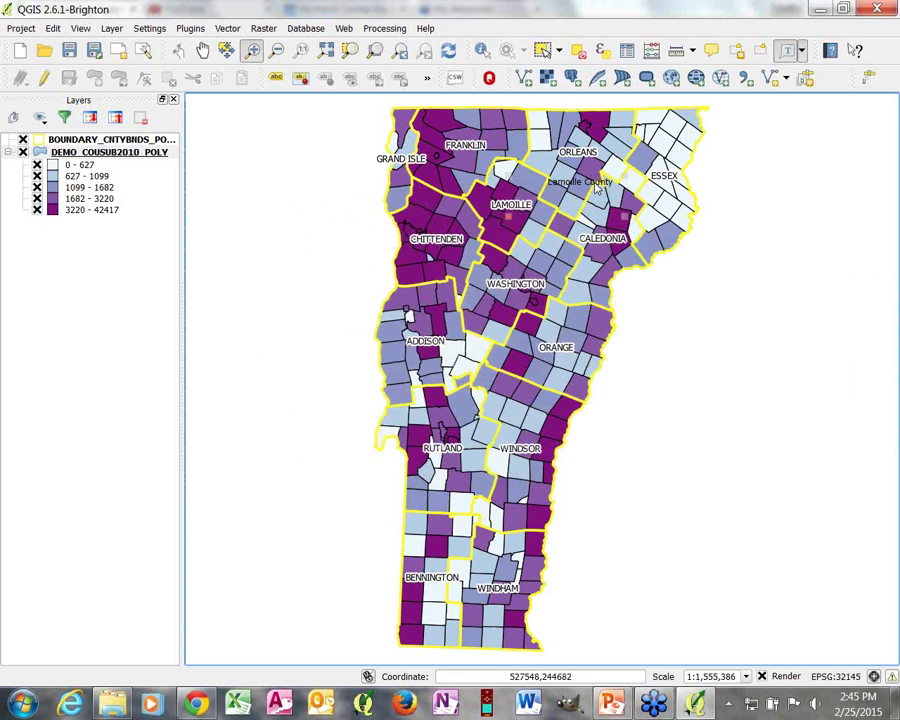
# - Check the Lamoille County annotation's font color in its settings, then delete the annotation from the map
pyautogui.doubleClick(597, 188)
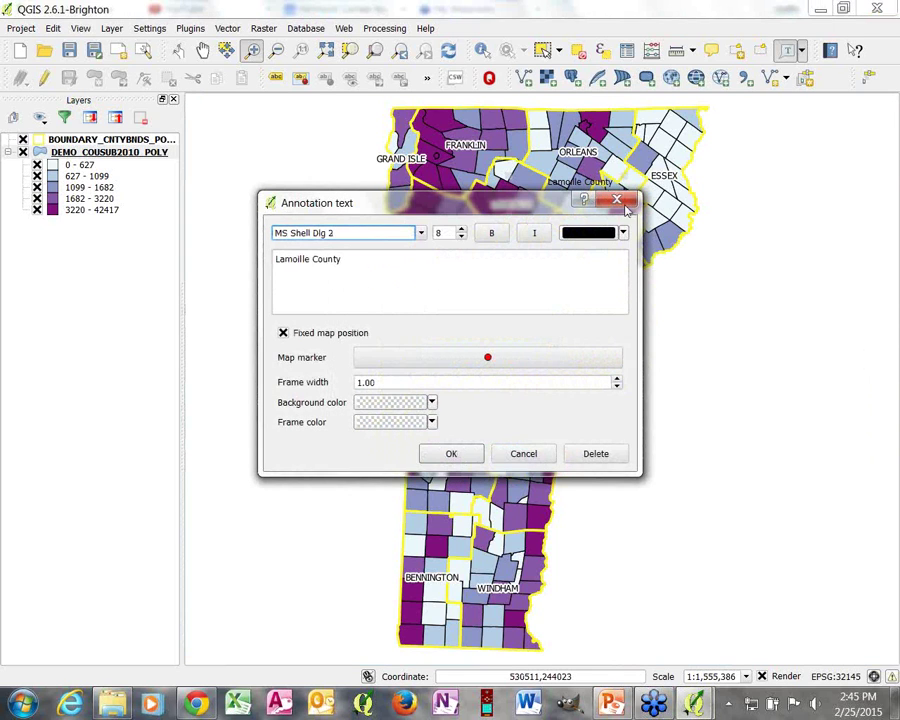
pyautogui.click(617, 201)
pyautogui.moveTo(576, 186); pyautogui.dragTo(586, 244)
pyautogui.press('Delete')
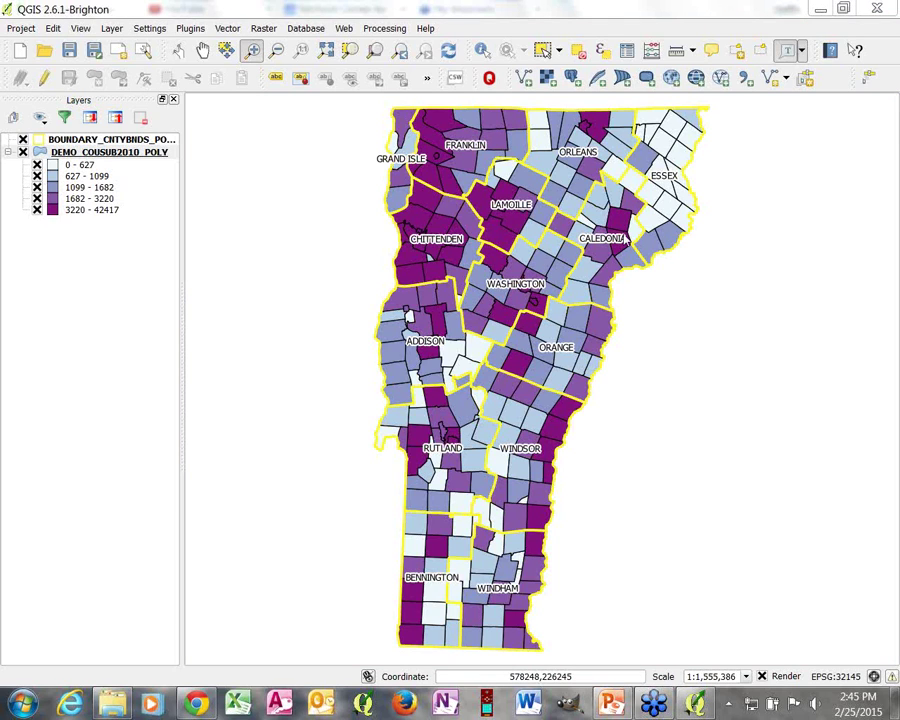
# - Examine the graduated style classes and legend format of the DEMO_COUSUB2010_POLY layer and close its properties
pyautogui.click(57, 142)
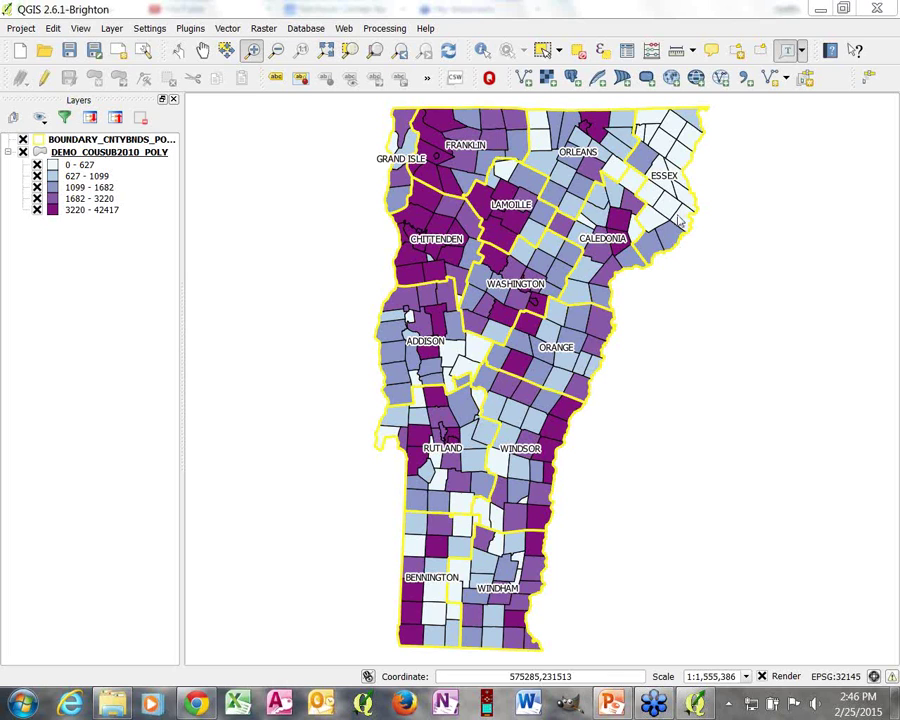
pyautogui.rightClick(80, 154)
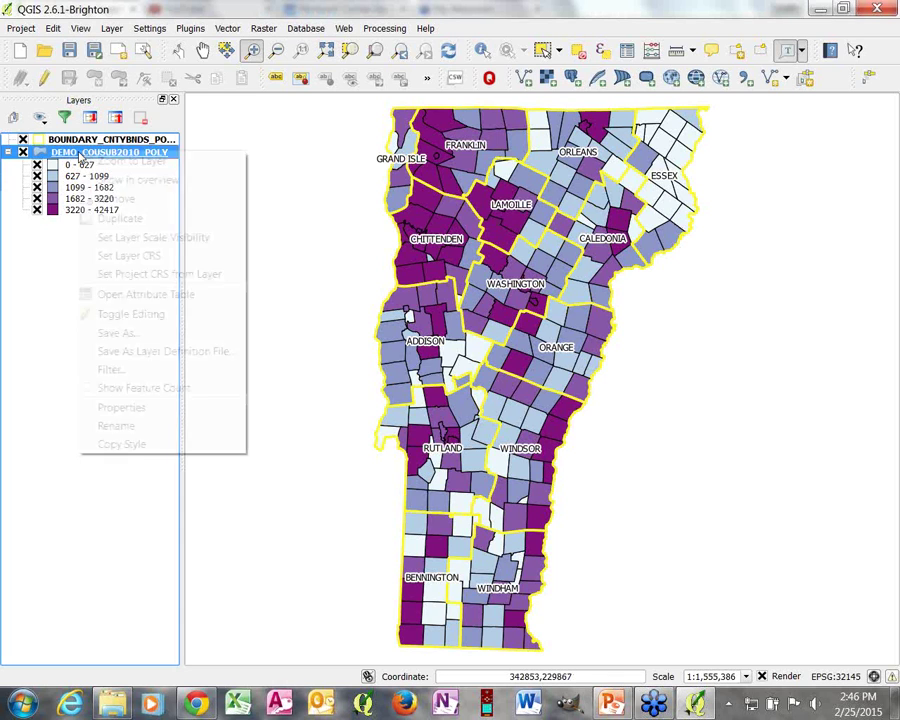
pyautogui.click(120, 408)
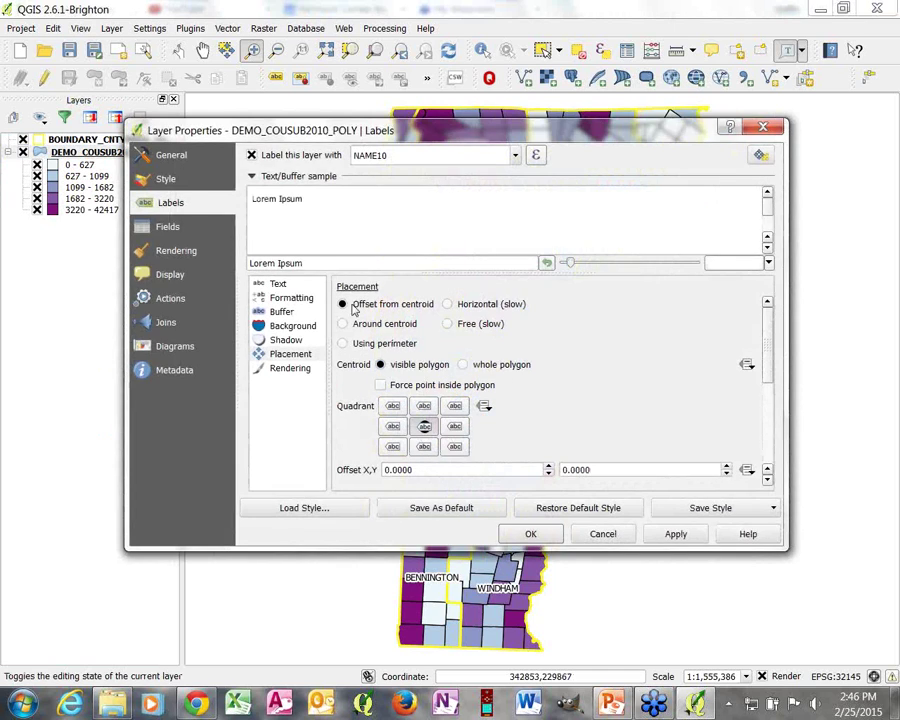
pyautogui.click(166, 181)
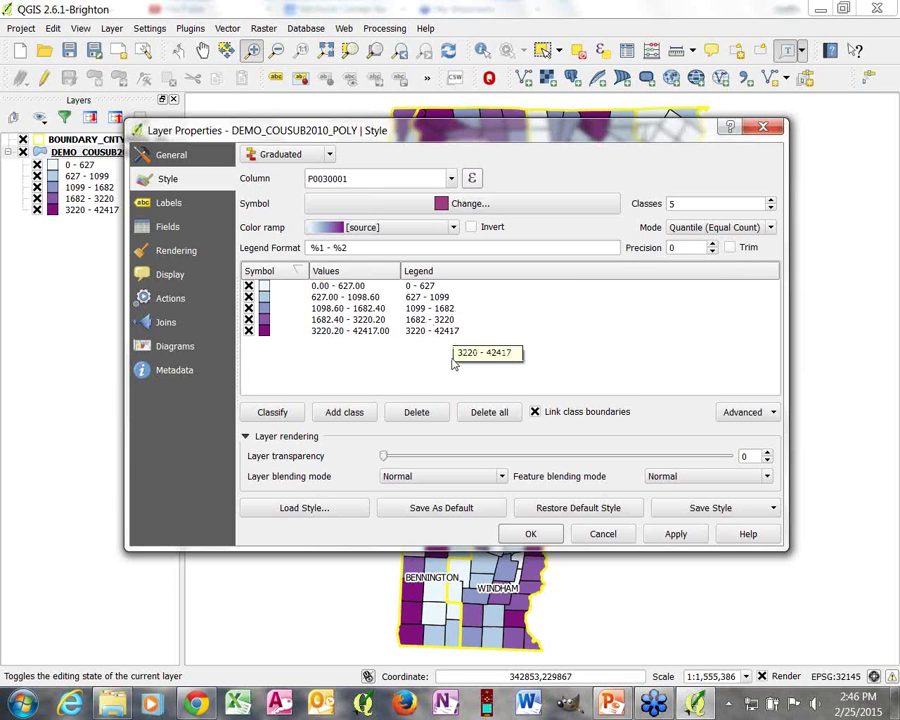
pyautogui.click(530, 534)
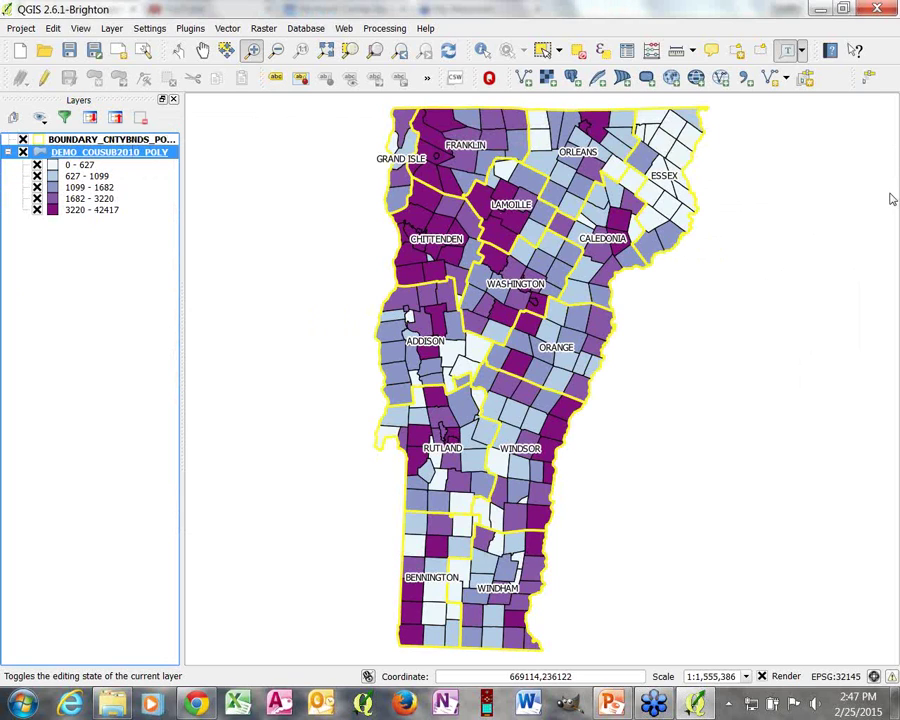
# - Open the style properties of DEMO_COUSUB2010_POLY and sort its graduated classes by ascending values
pyautogui.rightClick(120, 155)
pyautogui.click(163, 407)
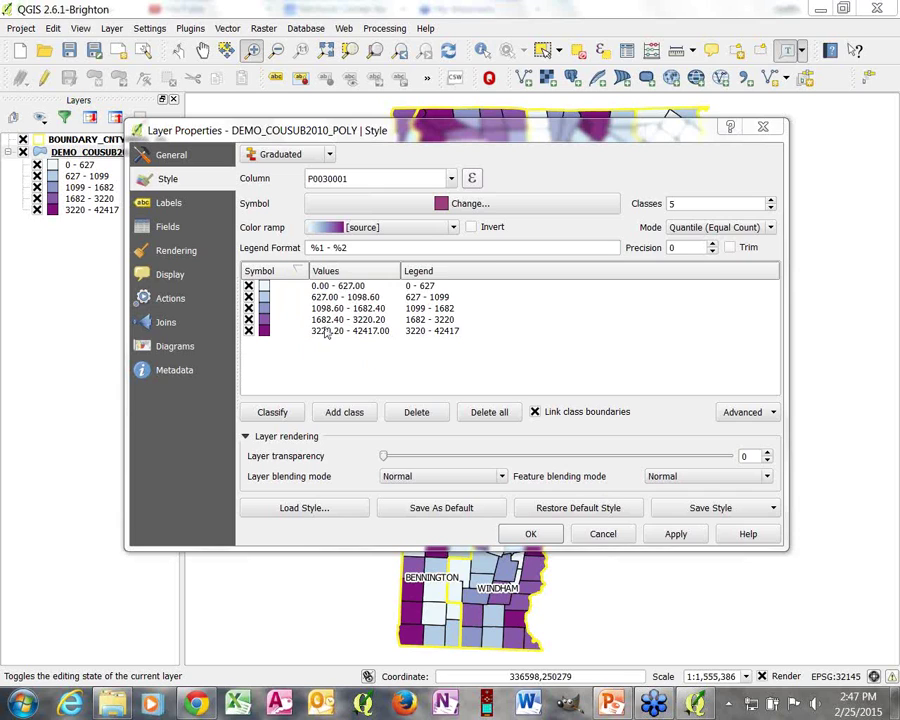
pyautogui.click(422, 273)
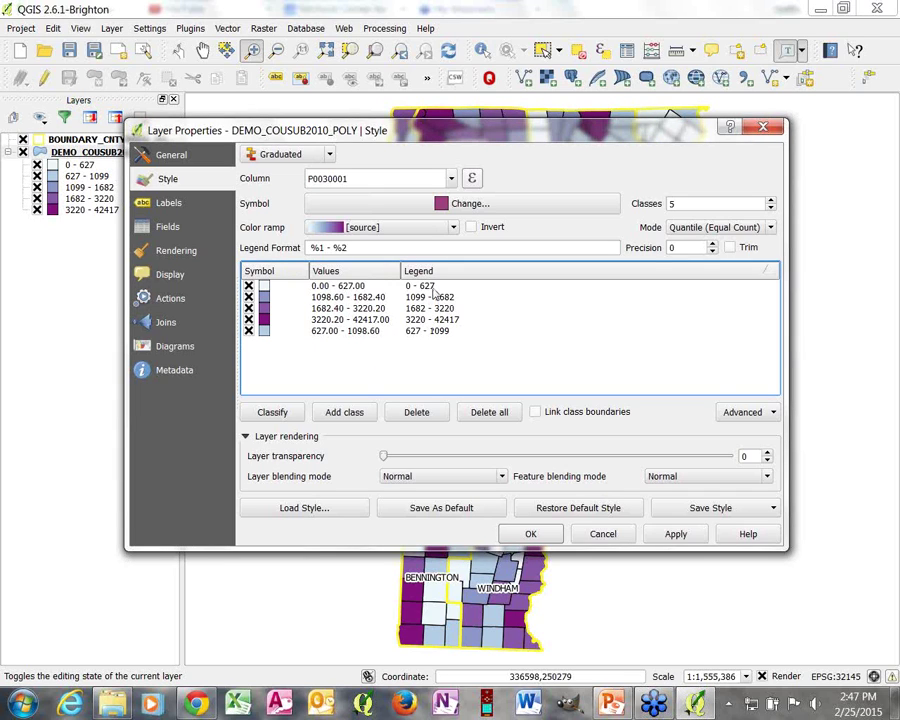
pyautogui.click(434, 288)
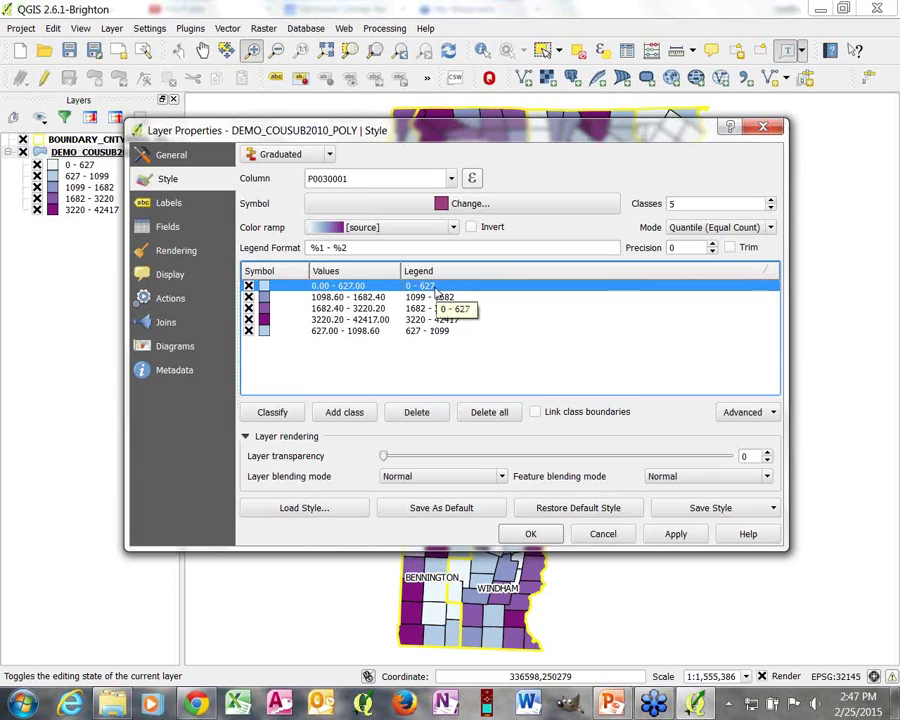
pyautogui.click(440, 274)
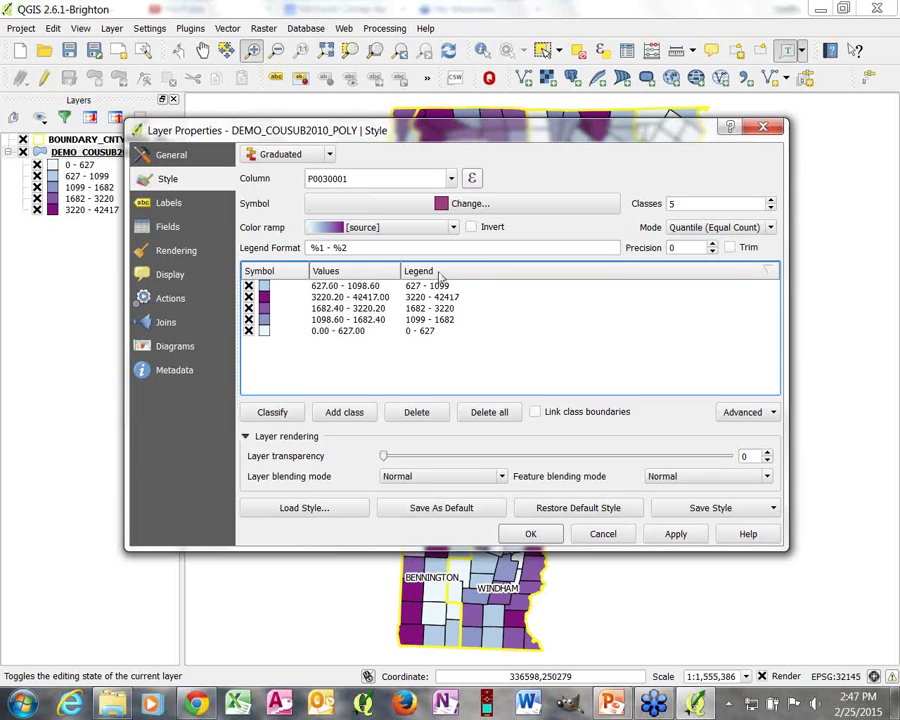
pyautogui.click(355, 274)
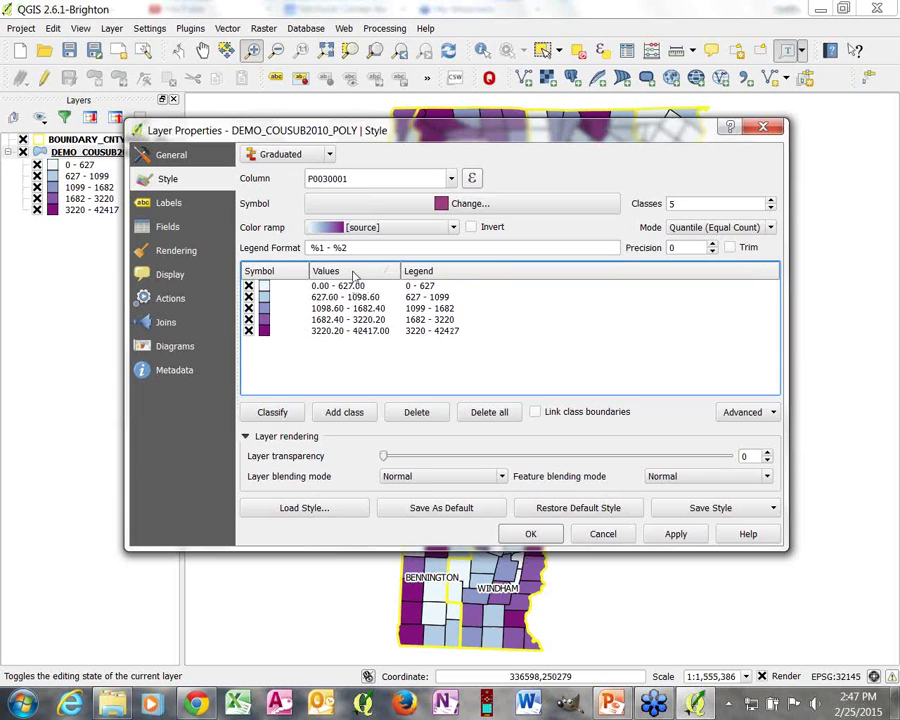
# - Change the legend text of the 627.00 - 1098.60 class to "628 - 1099"
pyautogui.click(435, 288)
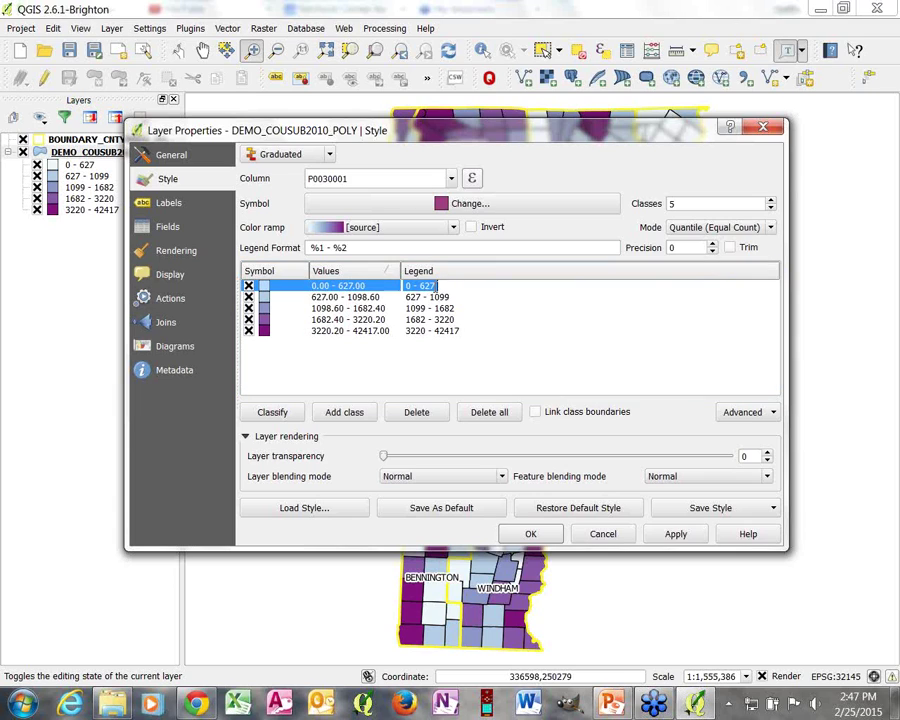
pyautogui.click(437, 298)
pyautogui.doubleClick(437, 298)
pyautogui.press('Home')
pyautogui.press('Right')
pyautogui.press('Right')
pyautogui.press('Right')
pyautogui.press('BackSpace')
pyautogui.write('8')
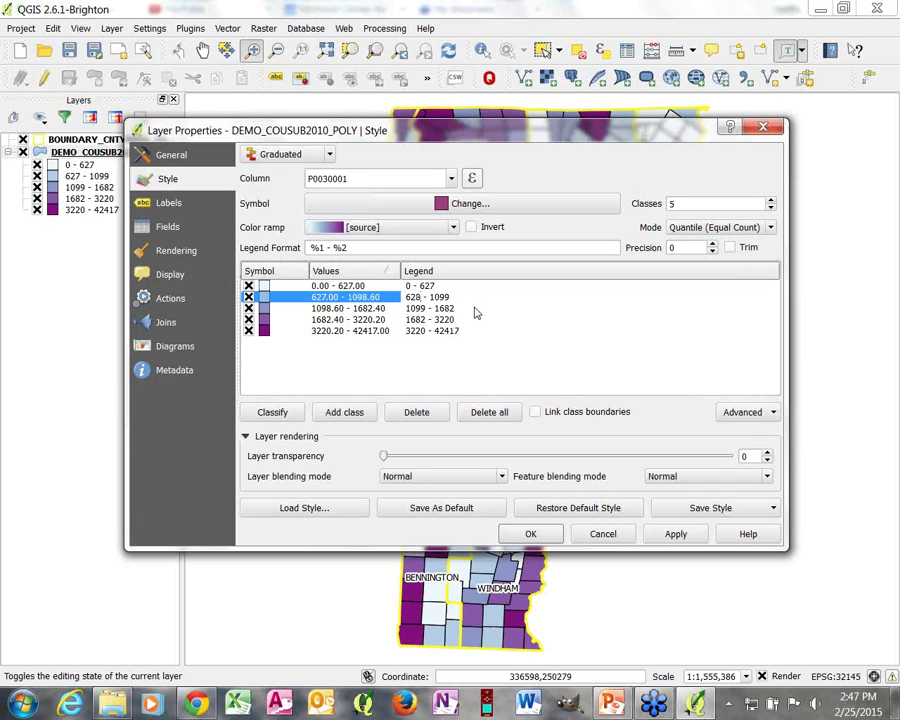
# - Change the legend text of the 1098.60 - 1682.40 class to "1100 - 1682"
pyautogui.click(416, 309)
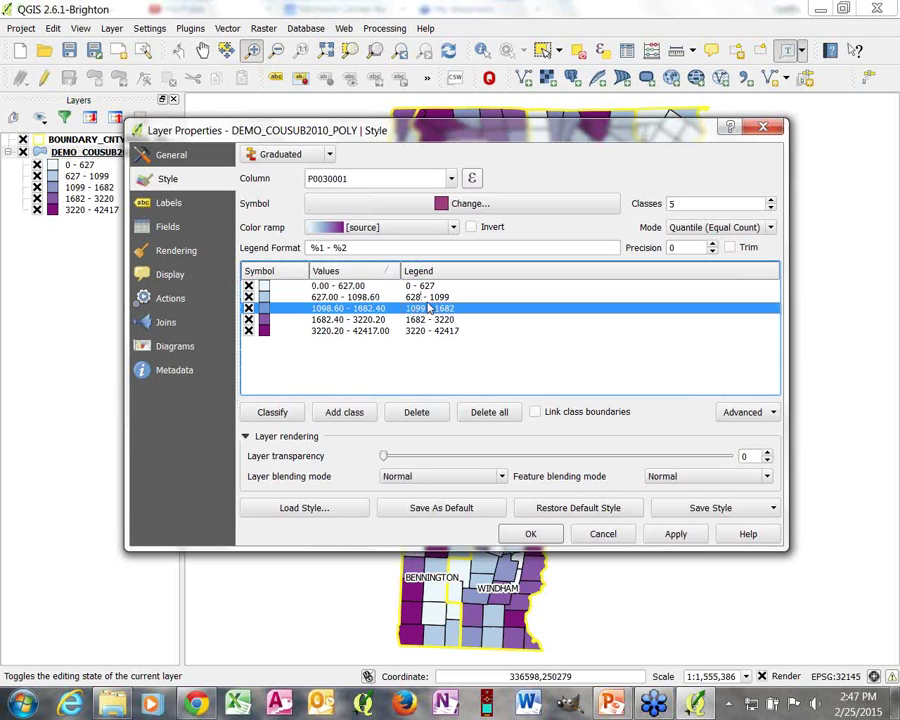
pyautogui.doubleClick(417, 312)
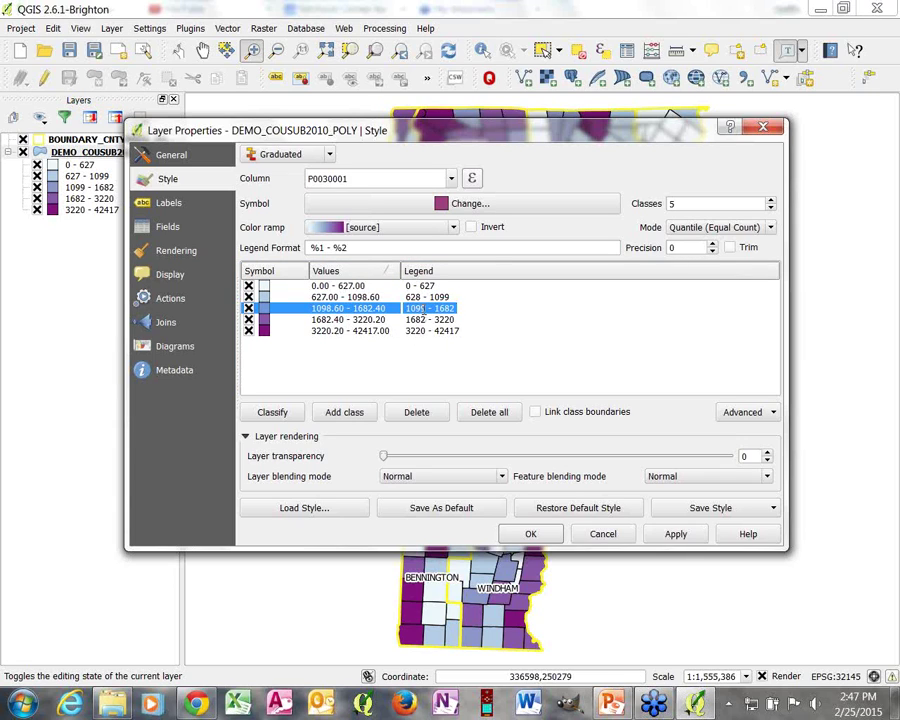
pyautogui.press('Home')
pyautogui.press('Right')
pyautogui.press('Right')
pyautogui.press('Right')
pyautogui.press('Right')
pyautogui.press('BackSpace')
pyautogui.press('BackSpace')
pyautogui.press('BackSpace')
pyautogui.write('100')
pyautogui.click(480, 331)
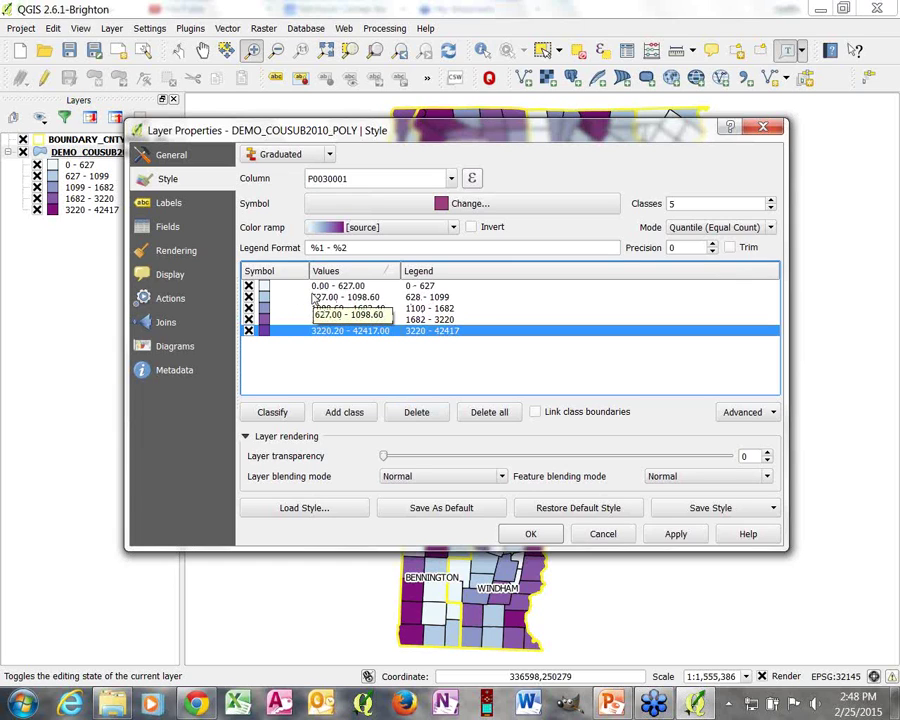
pyautogui.click(423, 288)
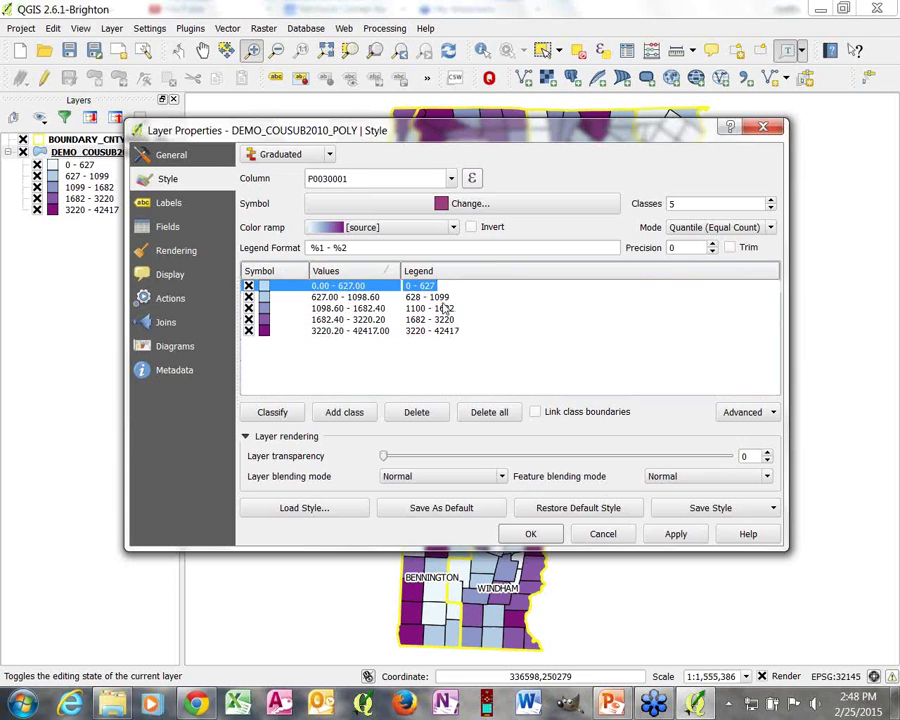
pyautogui.click(441, 299)
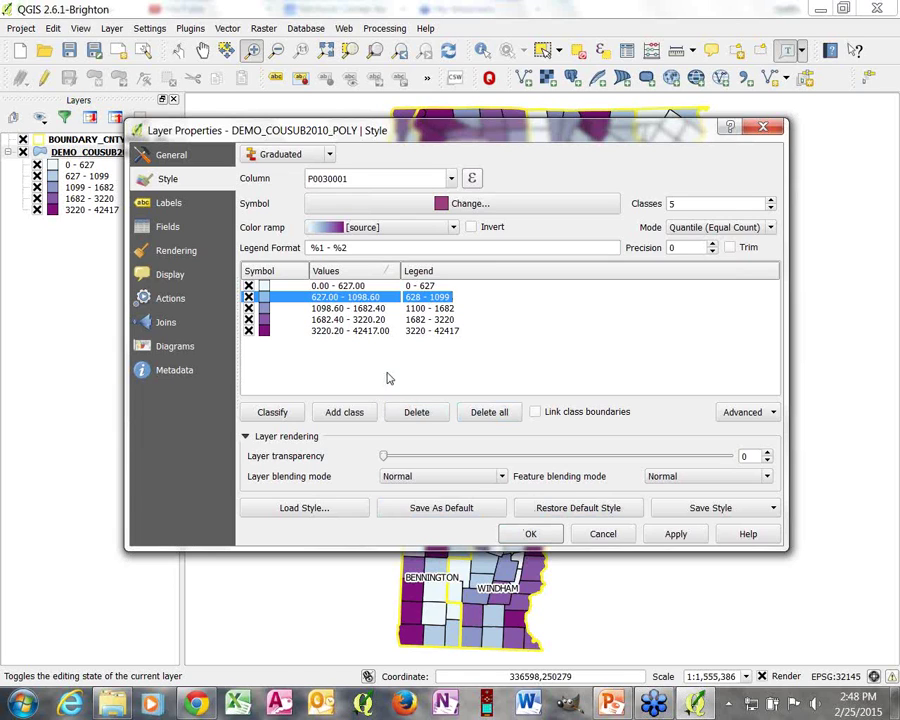
# - Examine the text, formatting, rendering and placement settings of the NAME10 labels on DEMO_COUSUB2010_POLY
pyautogui.click(172, 205)
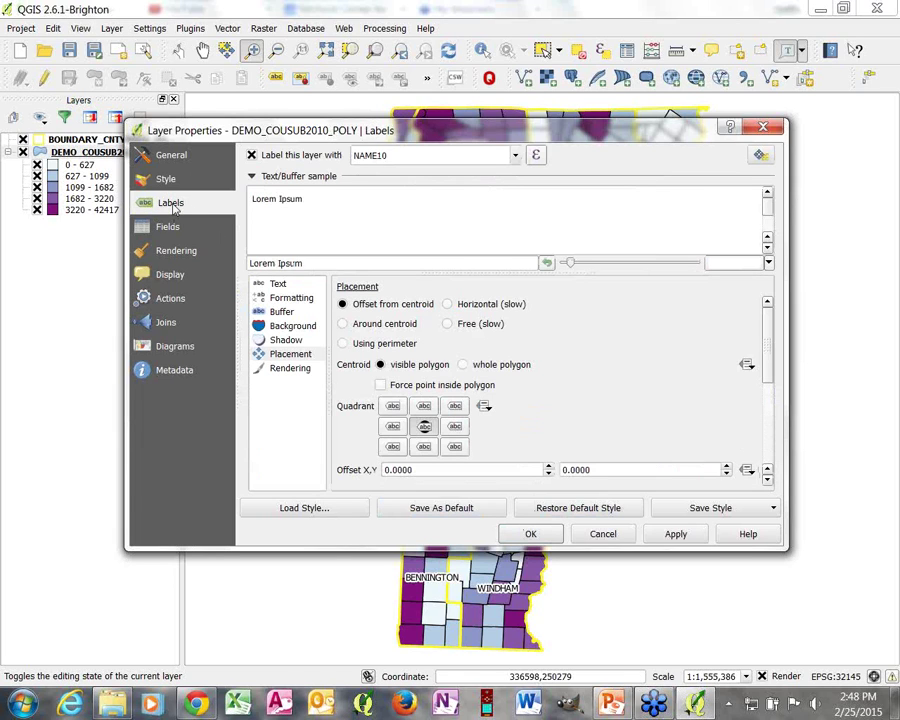
pyautogui.click(285, 285)
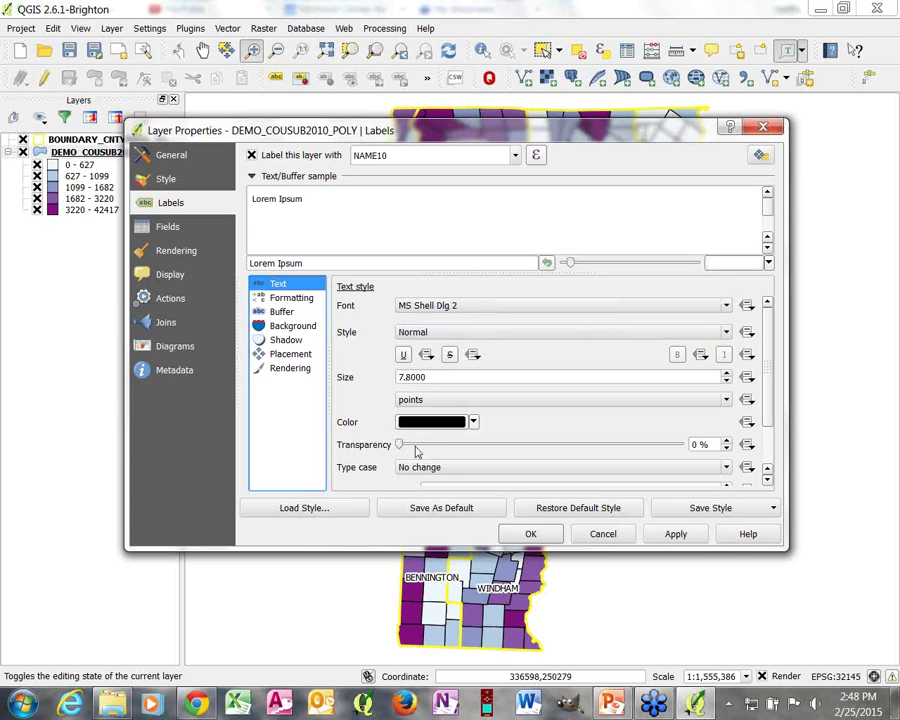
pyautogui.click(290, 297)
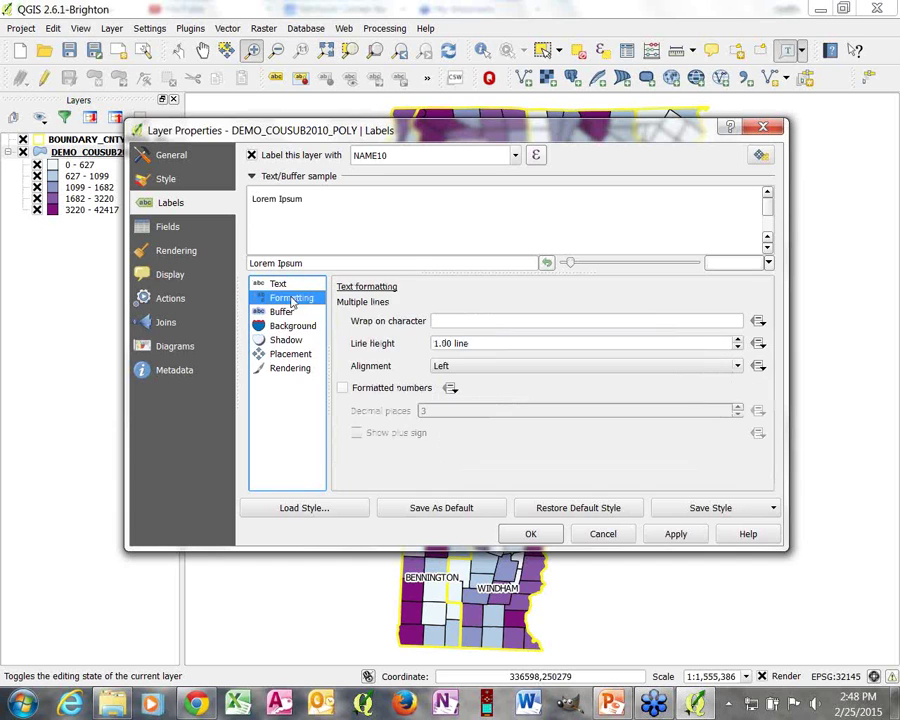
pyautogui.click(293, 370)
pyautogui.moveTo(779, 337); pyautogui.dragTo(779, 428)
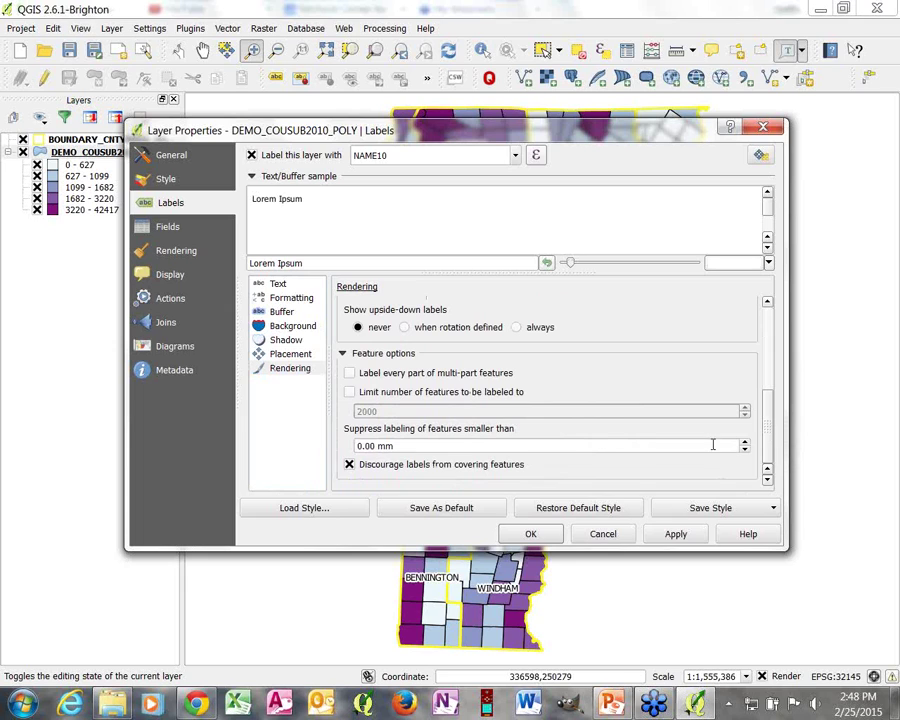
pyautogui.click(293, 358)
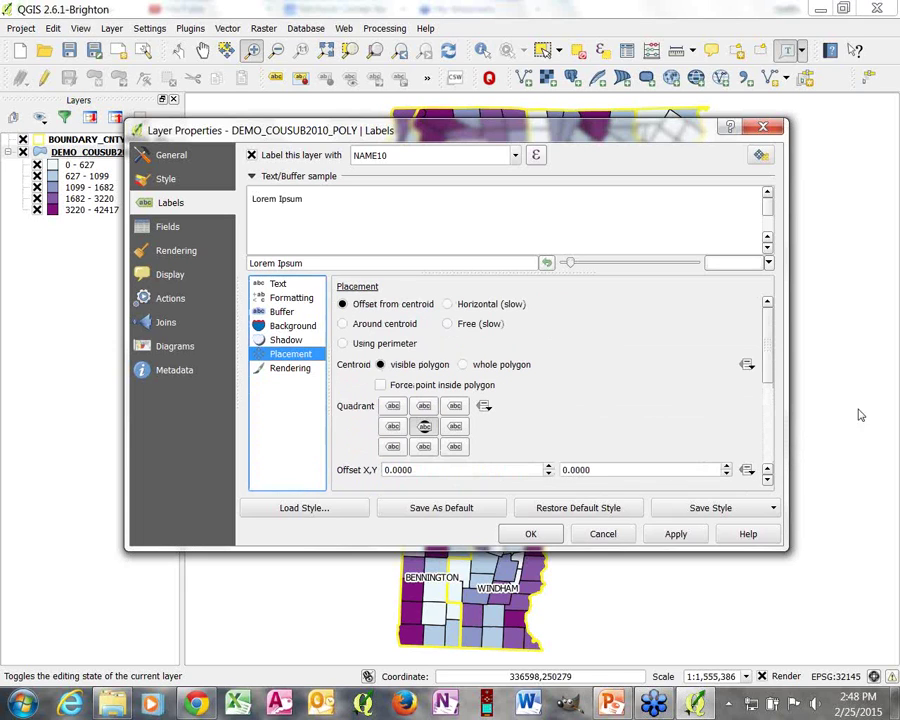
pyautogui.moveTo(769, 303); pyautogui.dragTo(775, 328)
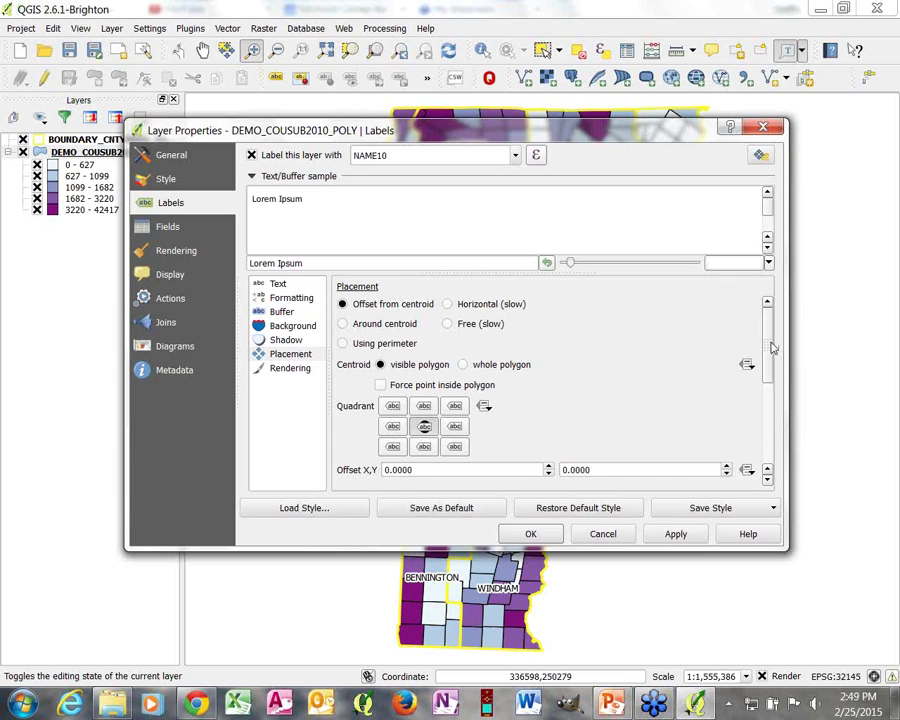
pyautogui.moveTo(769, 348); pyautogui.dragTo(768, 373)
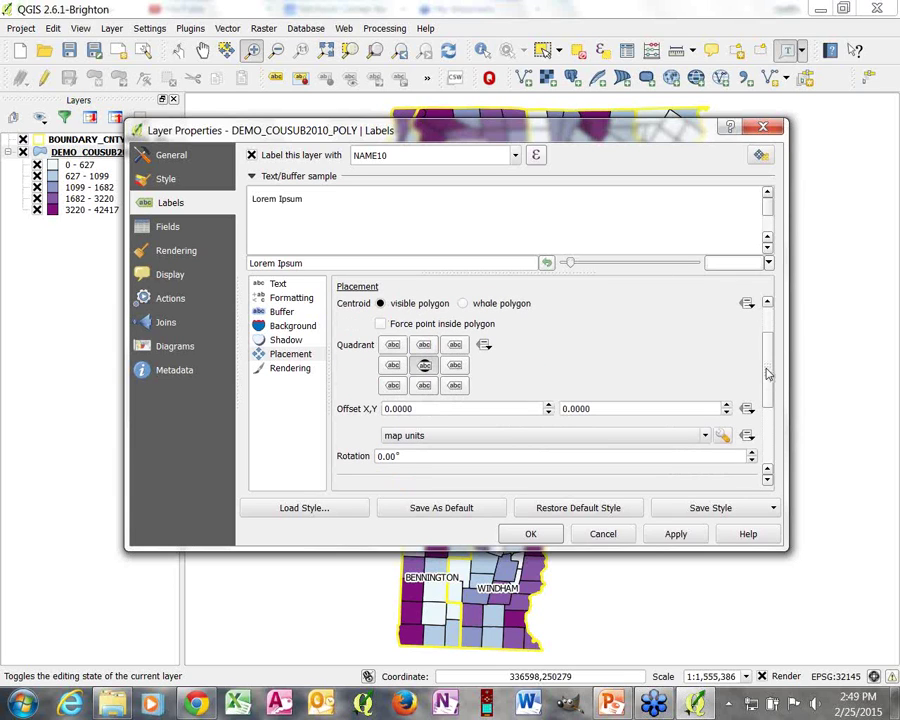
pyautogui.moveTo(768, 373); pyautogui.dragTo(773, 351)
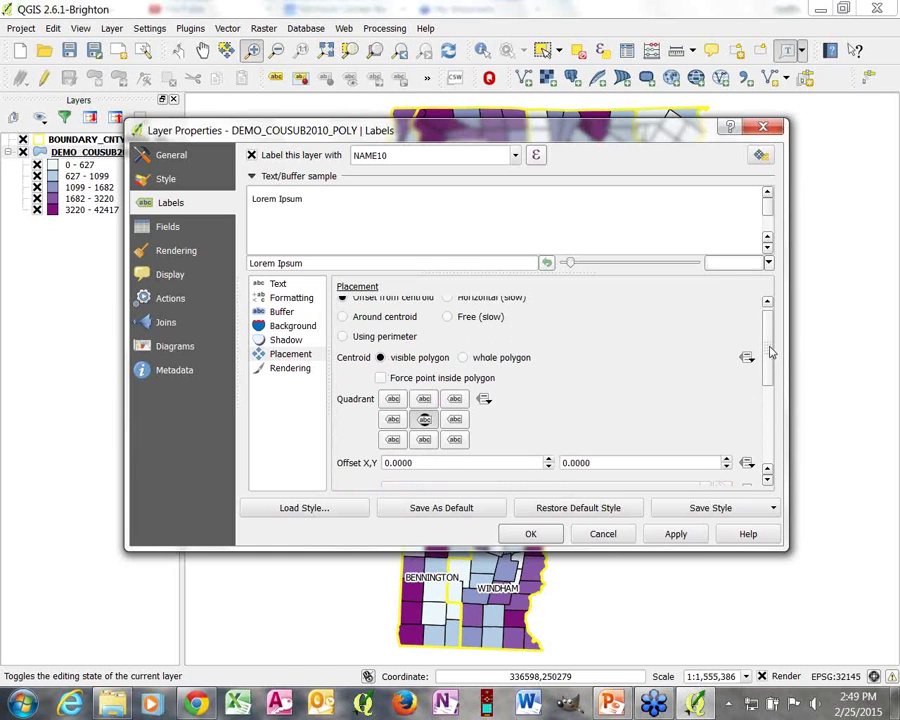
pyautogui.scroll(-1, 770, 352)
pyautogui.scroll(2, 768, 344)
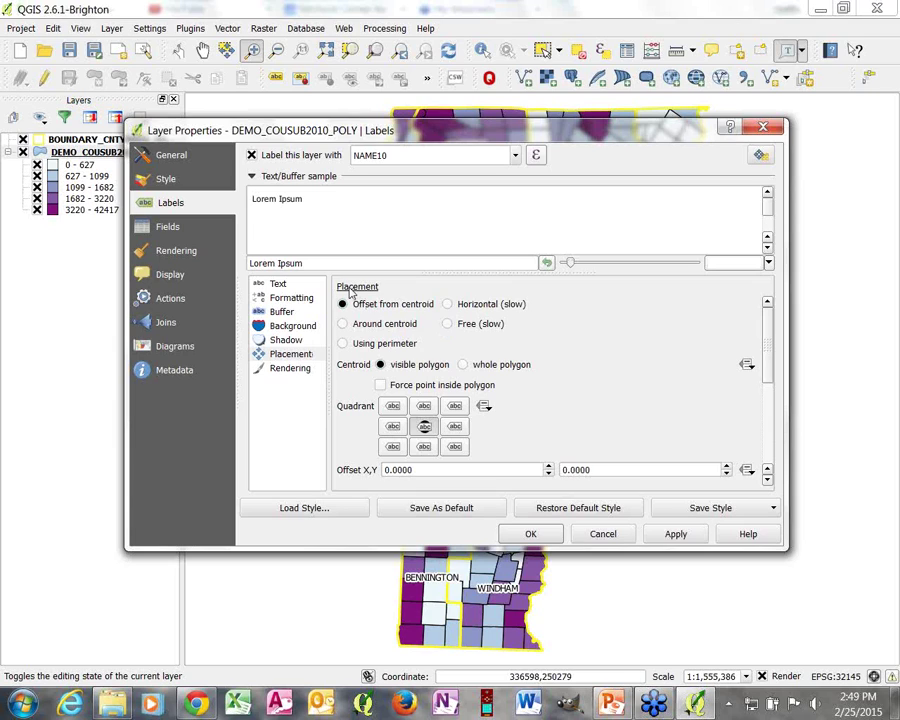
# - Set the label placement quadrant to above left of the centroid and raise the label priority toward High
pyautogui.click(392, 406)
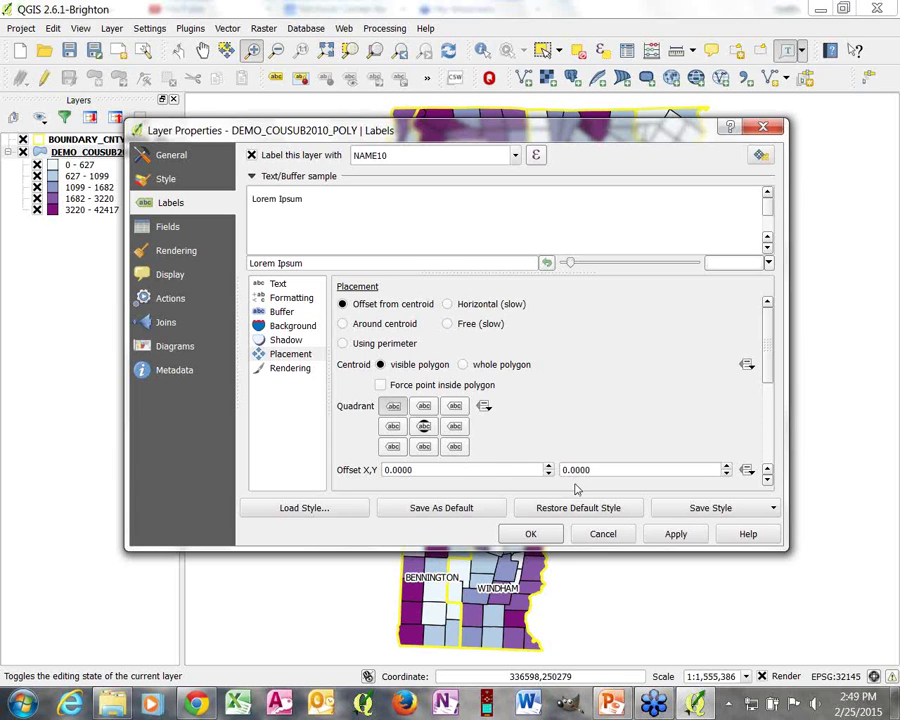
pyautogui.moveTo(767, 333); pyautogui.dragTo(776, 426)
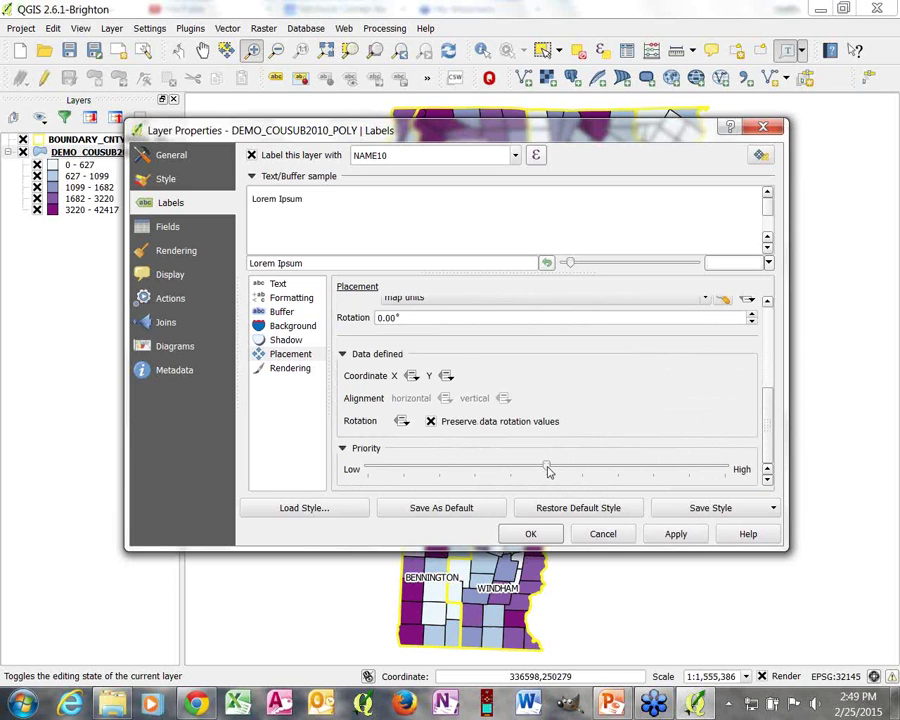
pyautogui.moveTo(548, 470); pyautogui.dragTo(684, 471)
pyautogui.scroll(3, 772, 420)
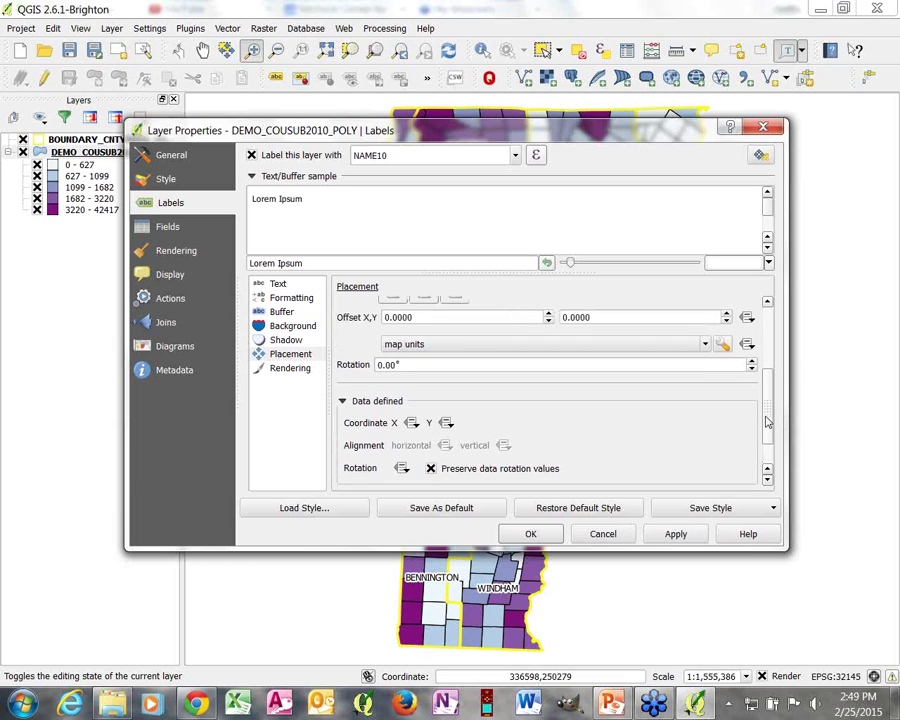
pyautogui.moveTo(771, 409); pyautogui.dragTo(771, 397)
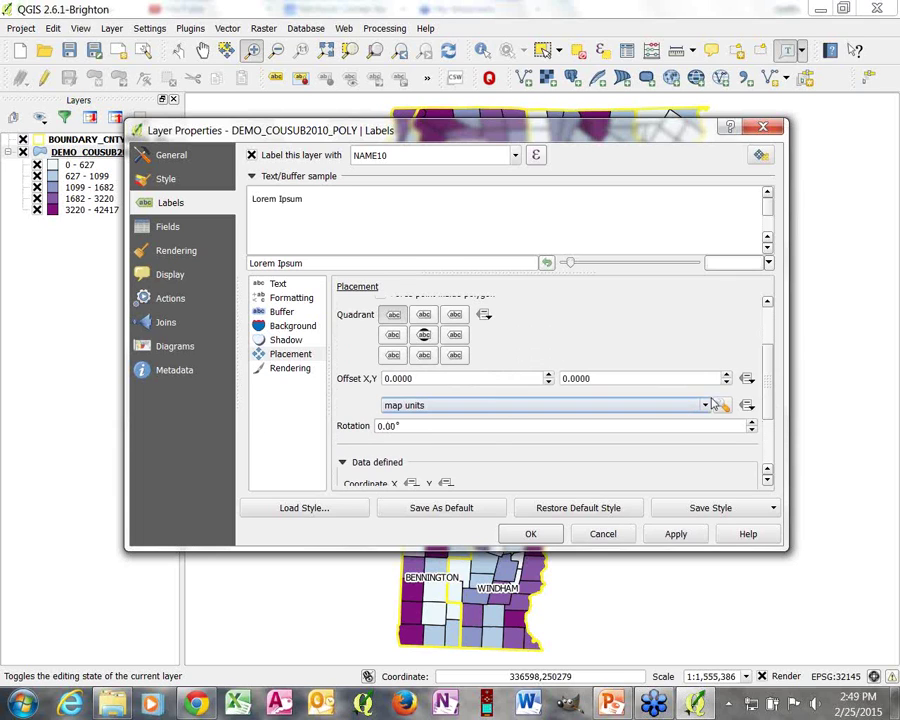
pyautogui.moveTo(768, 374); pyautogui.dragTo(774, 347)
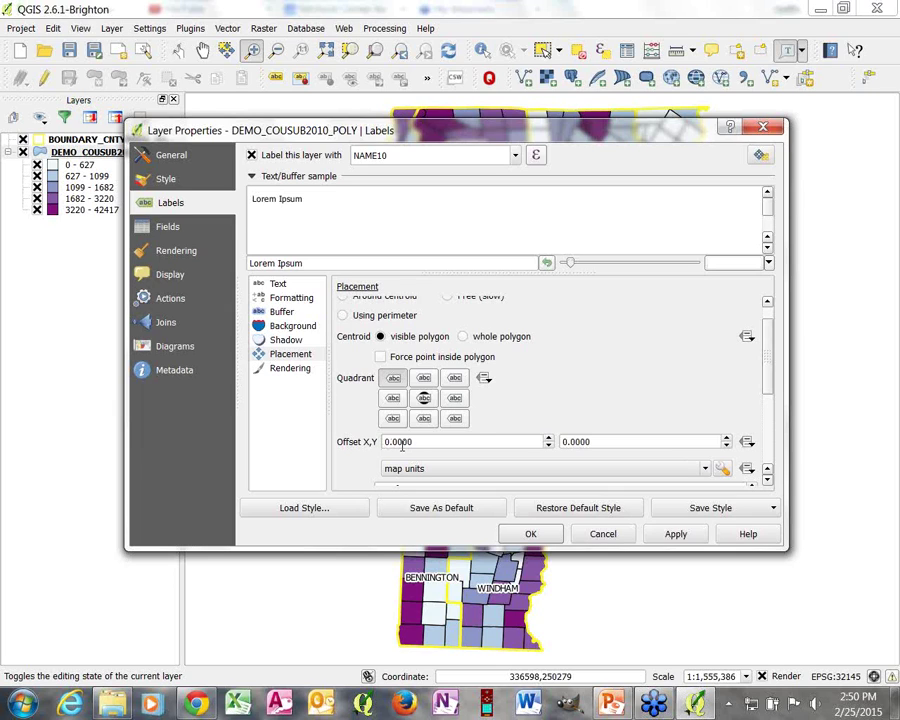
# - Examine the drop shadow, background and text buffer settings of the NAME10 labels
pyautogui.click(288, 341)
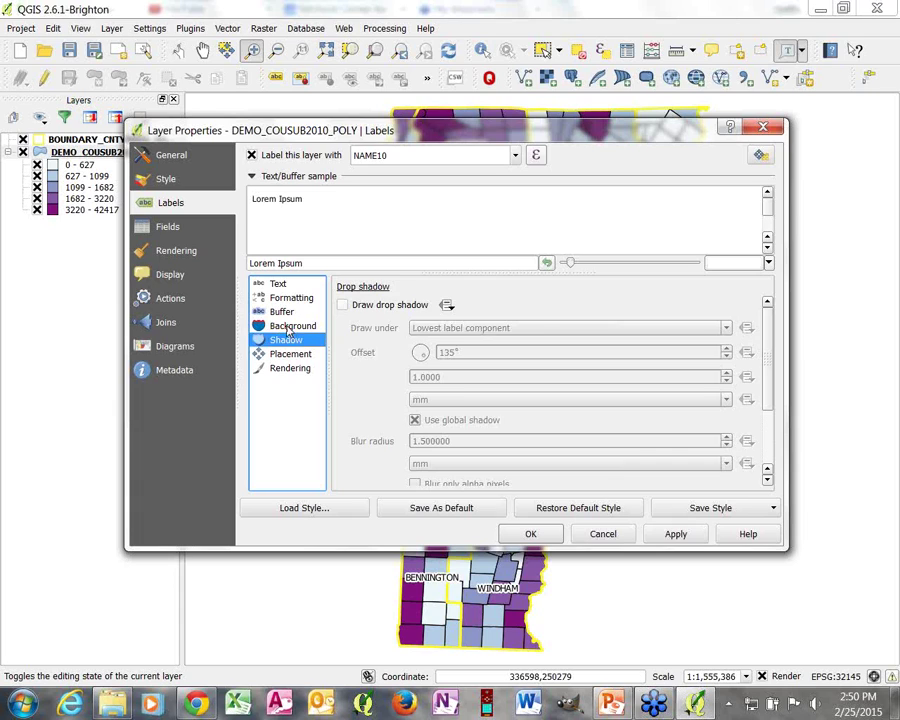
pyautogui.click(289, 330)
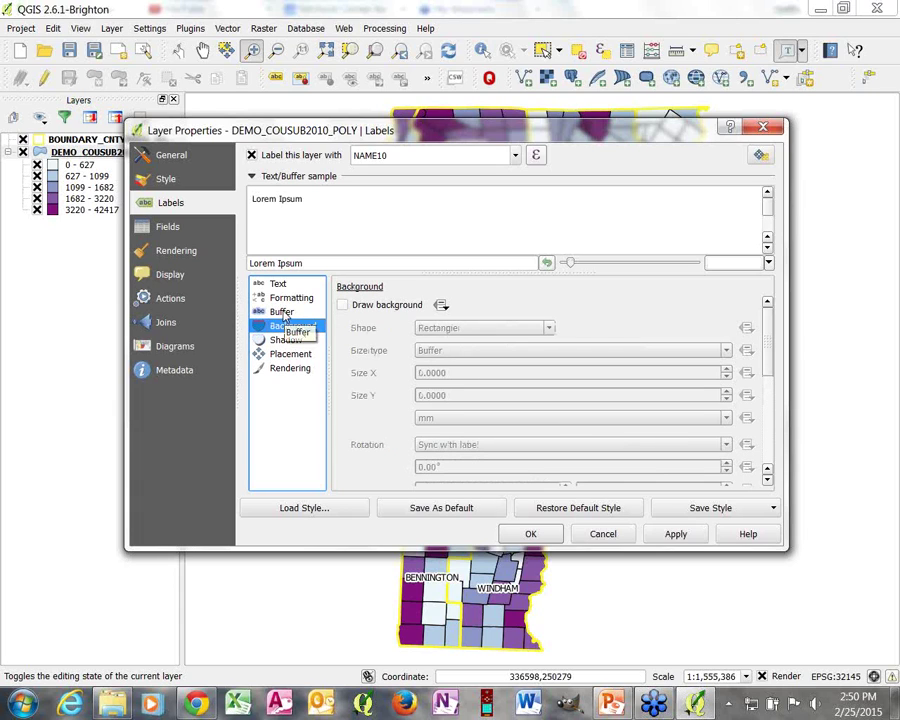
pyautogui.click(283, 313)
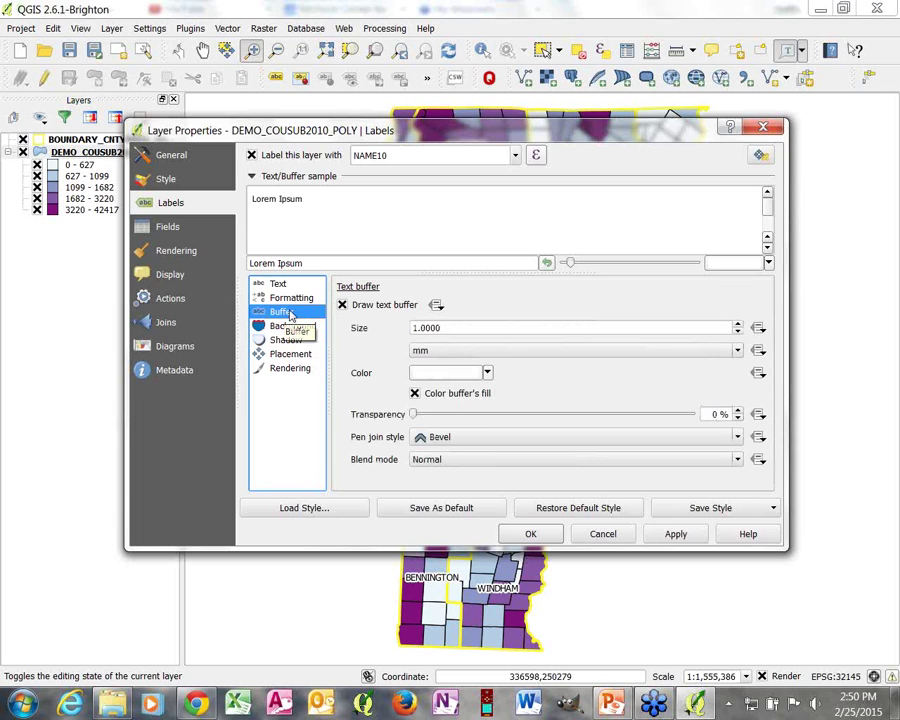
# - Try a single-symbol style with the dotted fill on DEMO_COUSUB2010_POLY, check its point pattern settings, and discard the changes
pyautogui.click(167, 181)
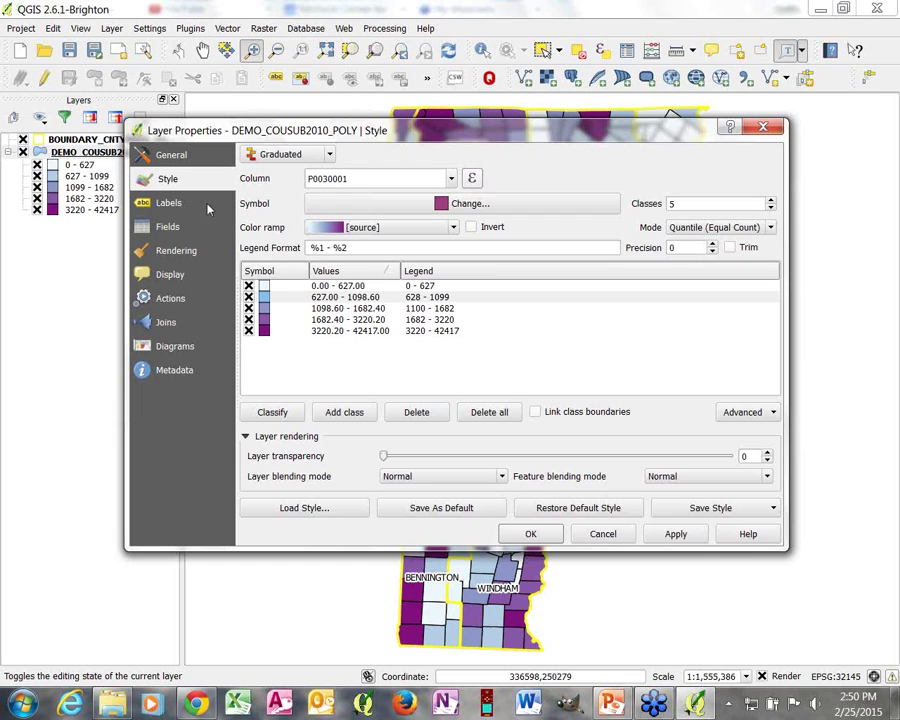
pyautogui.click(330, 155)
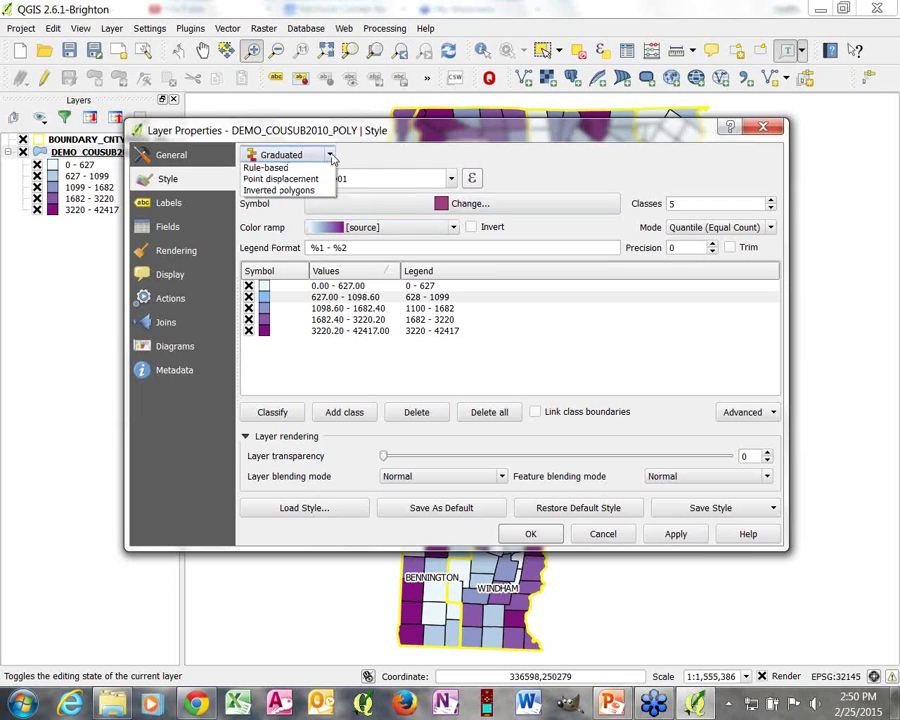
pyautogui.click(285, 170)
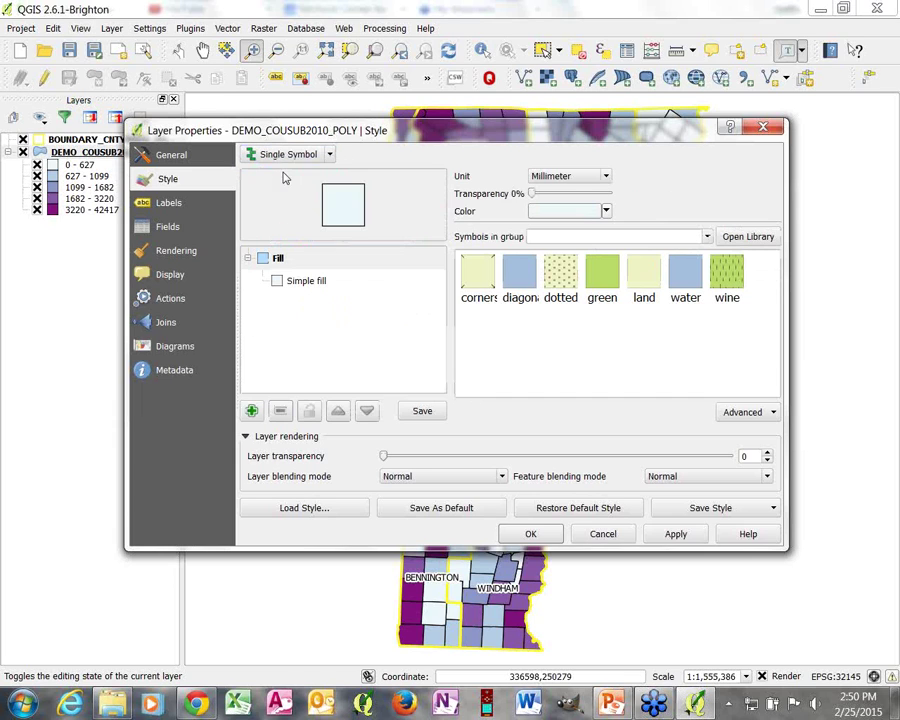
pyautogui.click(300, 282)
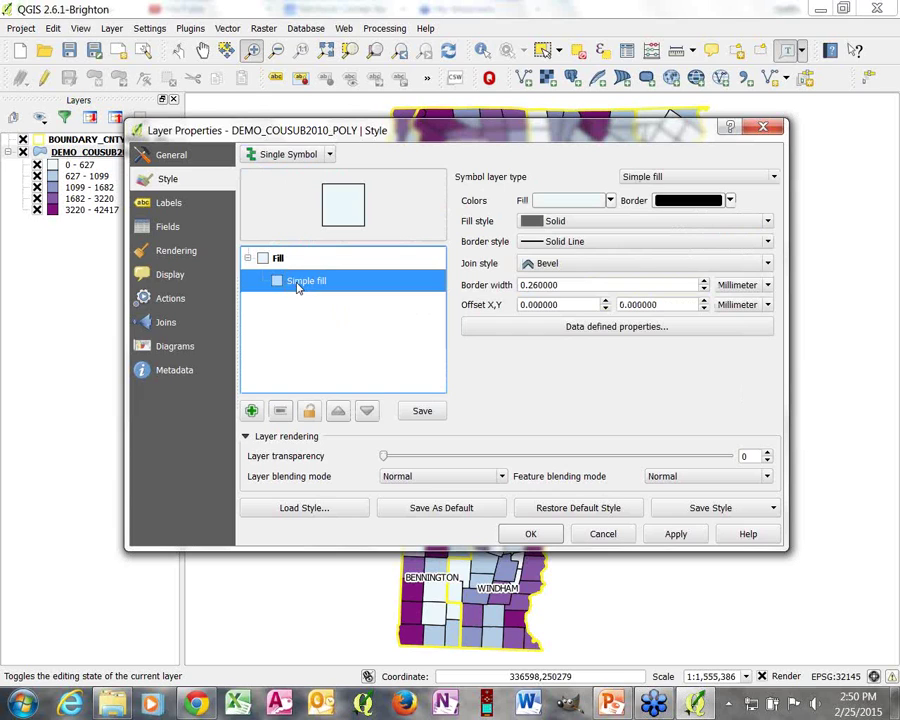
pyautogui.click(280, 259)
pyautogui.click(545, 280)
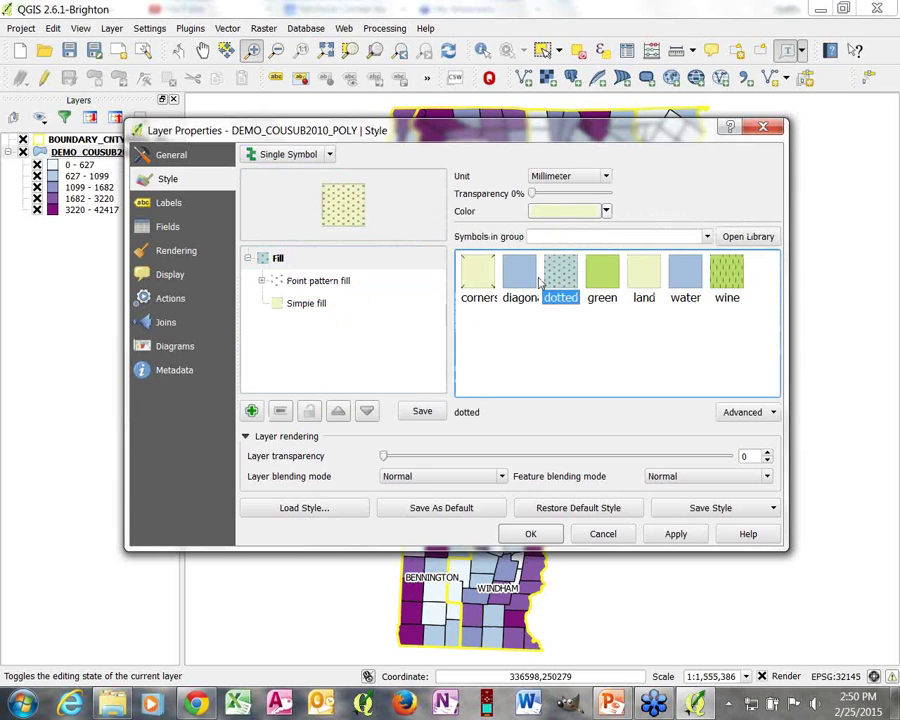
pyautogui.click(320, 283)
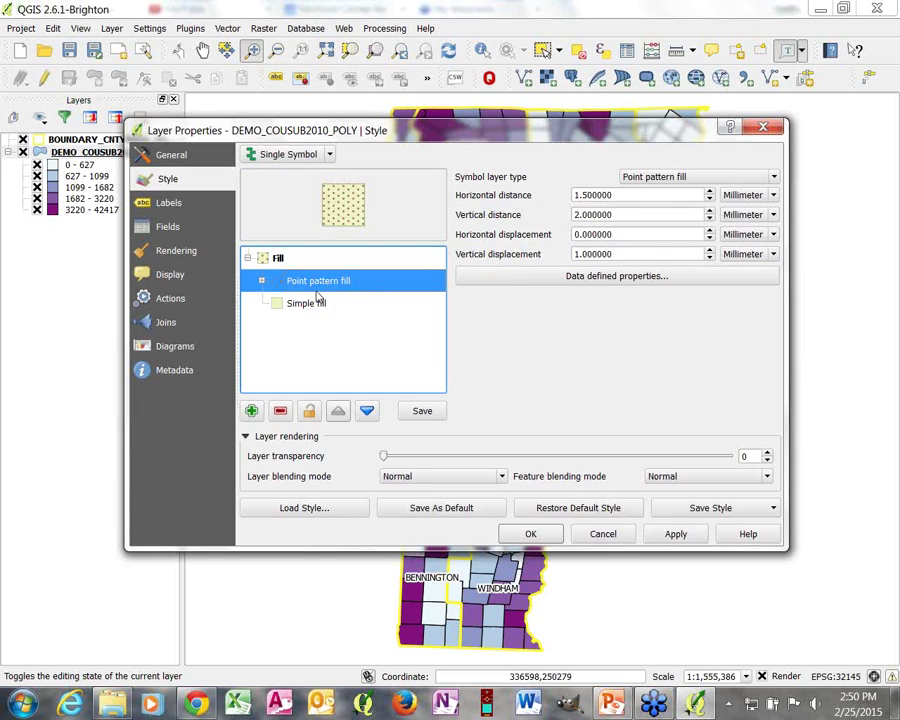
pyautogui.click(279, 259)
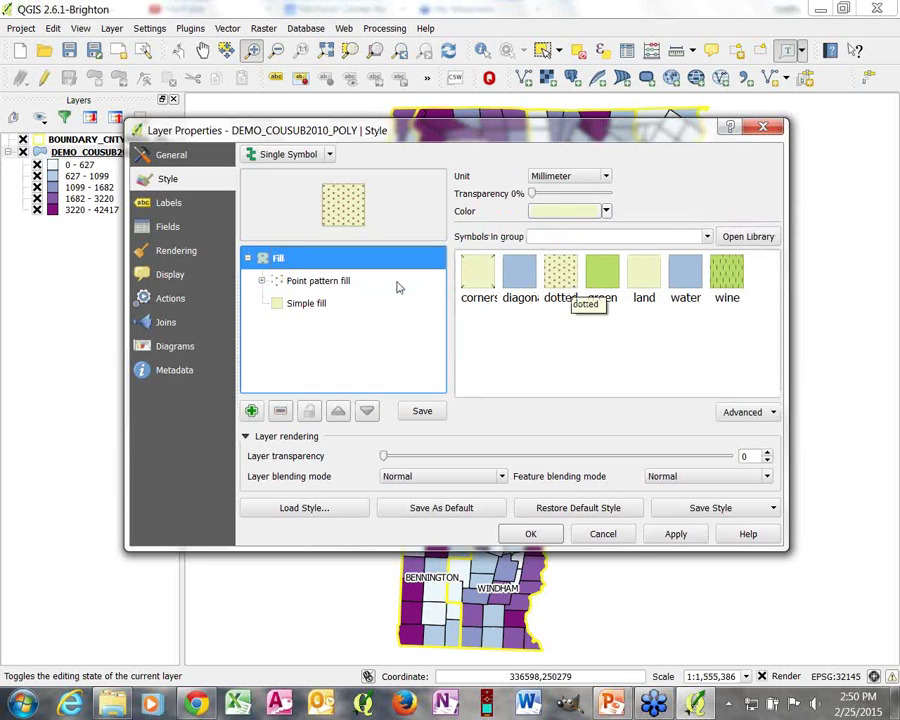
pyautogui.click(338, 283)
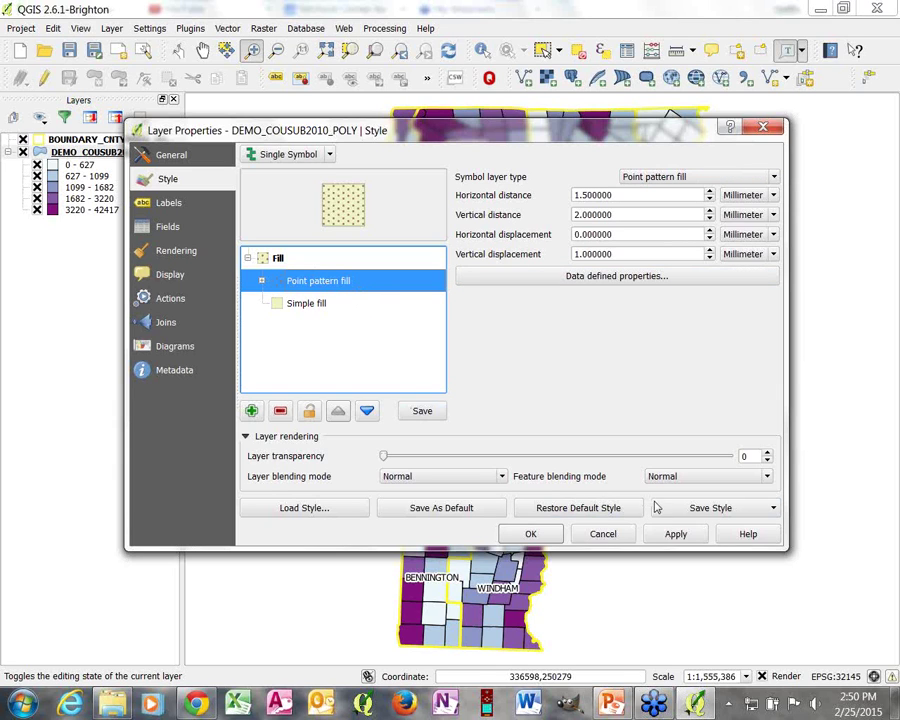
pyautogui.click(602, 535)
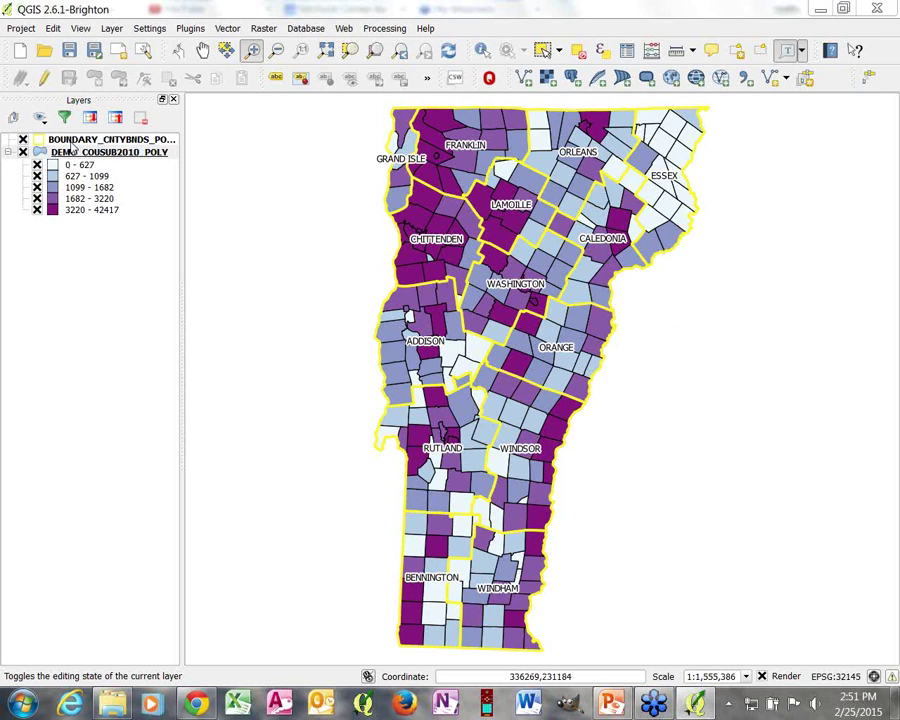
# - Add the major roads shapefile TRANS_RDSMAJ1_LINE.shp from C:\INTROGIS\DATA to the map as a vector layer
pyautogui.click(526, 80)
pyautogui.click(540, 260)
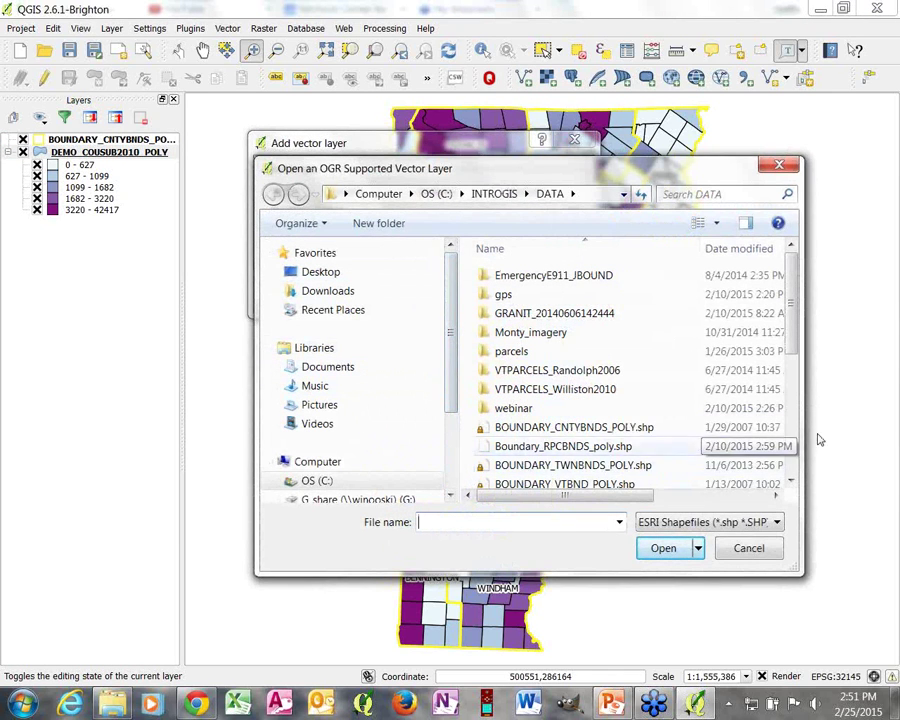
pyautogui.moveTo(795, 332); pyautogui.dragTo(805, 445)
pyautogui.click(557, 423)
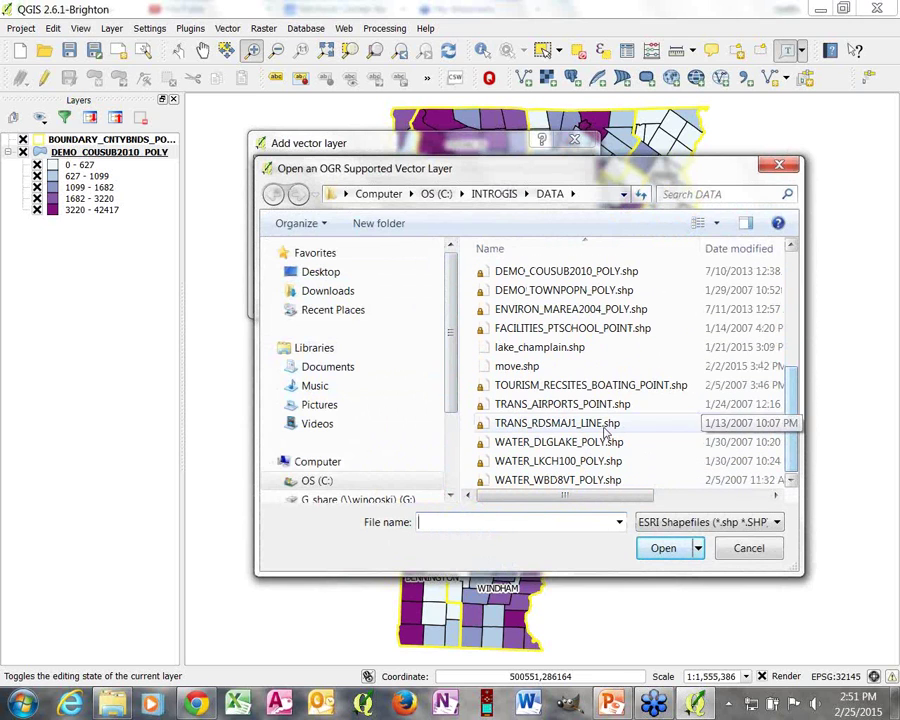
pyautogui.click(664, 548)
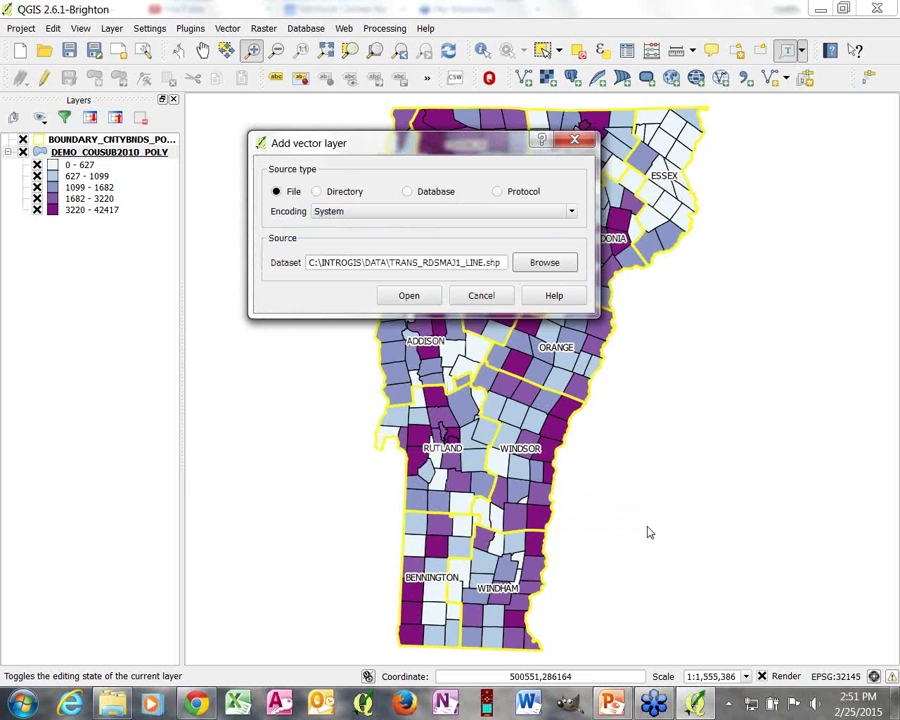
pyautogui.click(408, 296)
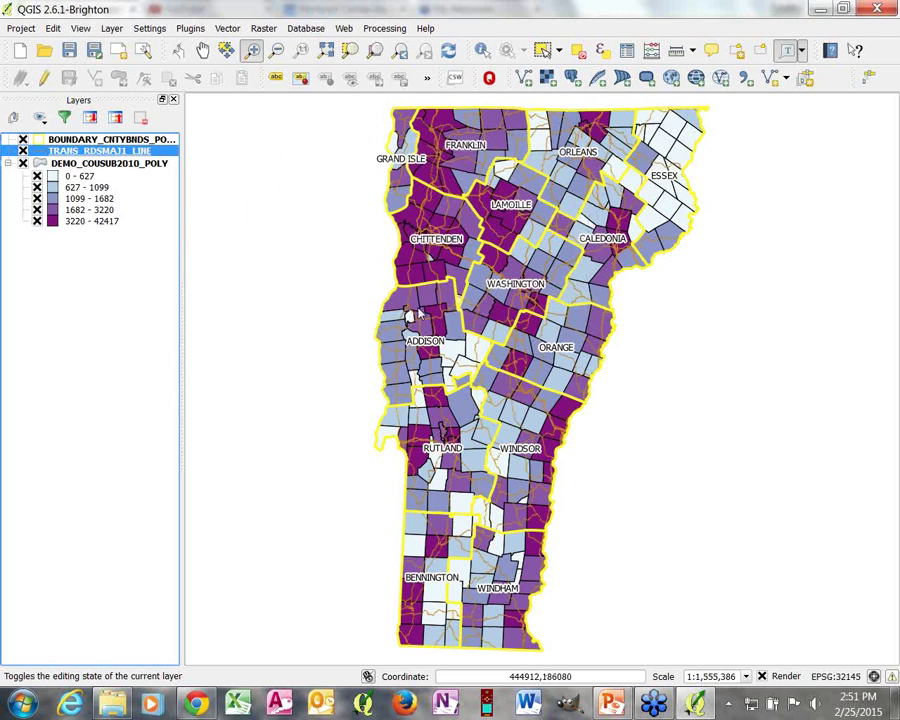
# - Apply the predefined Jetty line symbol to the TRANS_RDSMAJ1_LINE roads layer
pyautogui.doubleClick(38, 152)
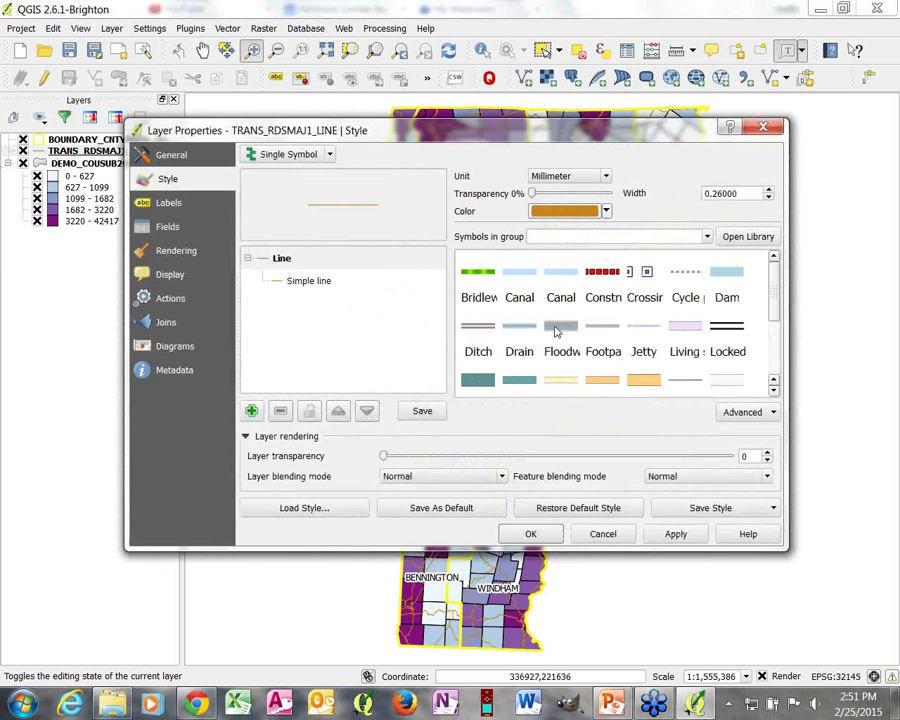
pyautogui.click(643, 330)
pyautogui.click(553, 534)
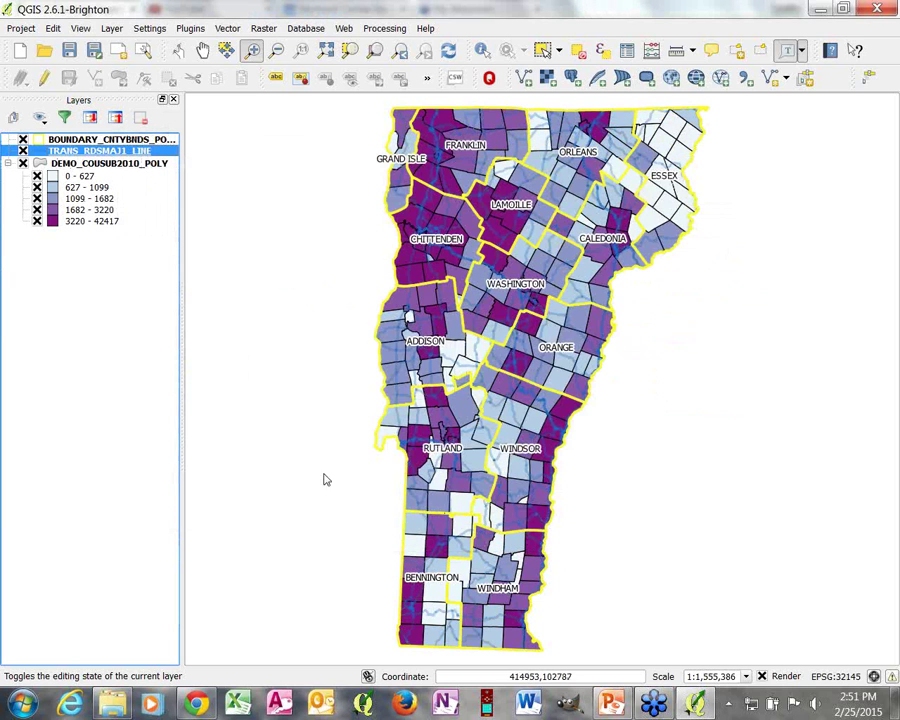
# - Restyle the TRANS_RDSMAJ1_LINE roads with the predefined Ditch line symbol
pyautogui.doubleClick(42, 154)
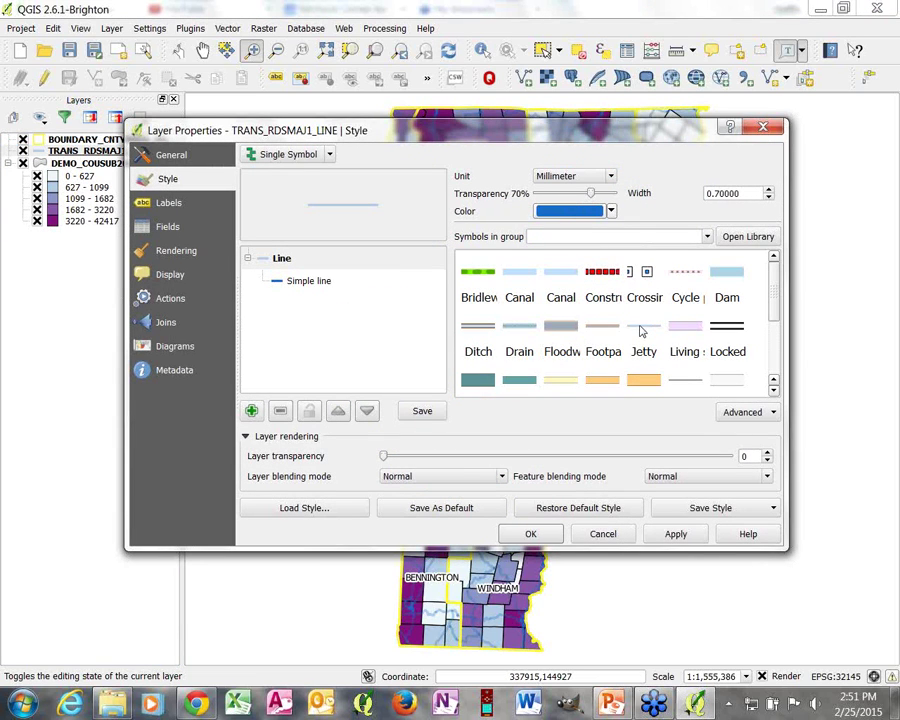
pyautogui.moveTo(776, 287); pyautogui.dragTo(780, 306)
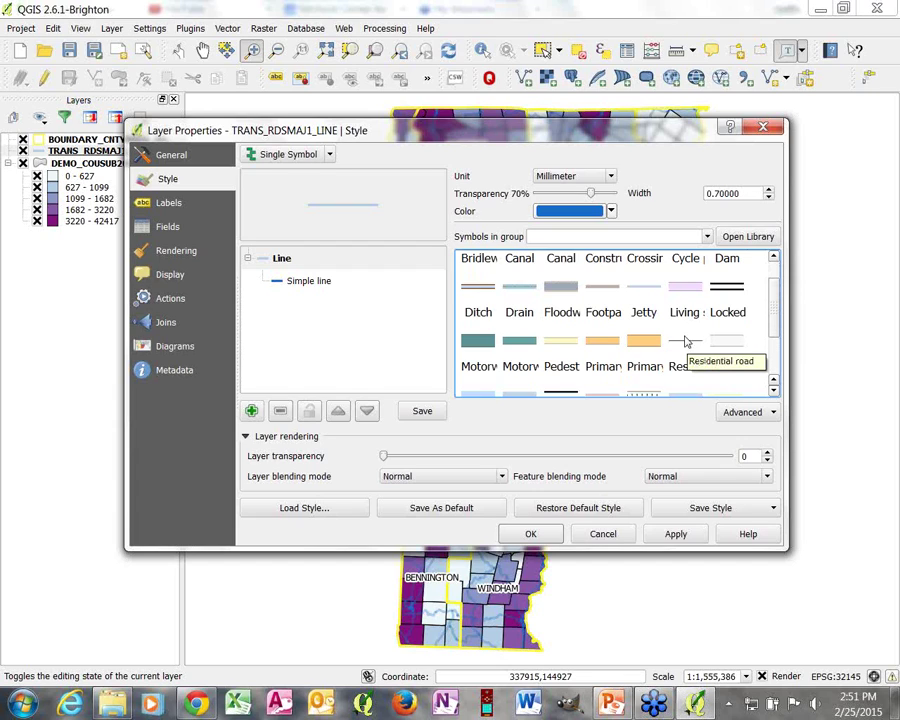
pyautogui.click(480, 291)
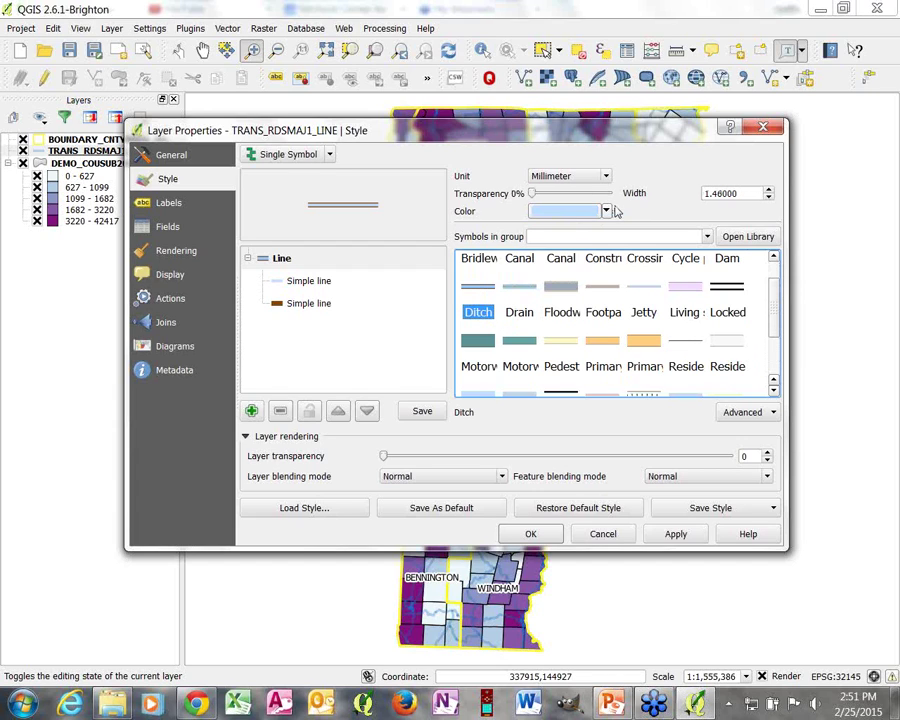
pyautogui.click(543, 535)
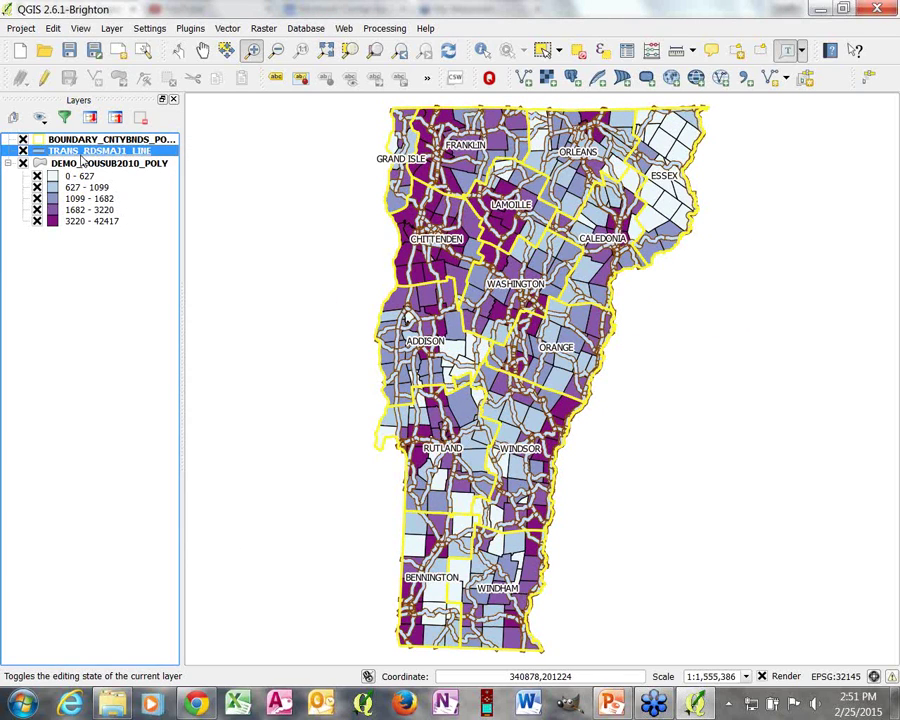
# - Turn on labels for TRANS_RDSMAJ1_LINE using the RTNAME field
pyautogui.rightClick(82, 157)
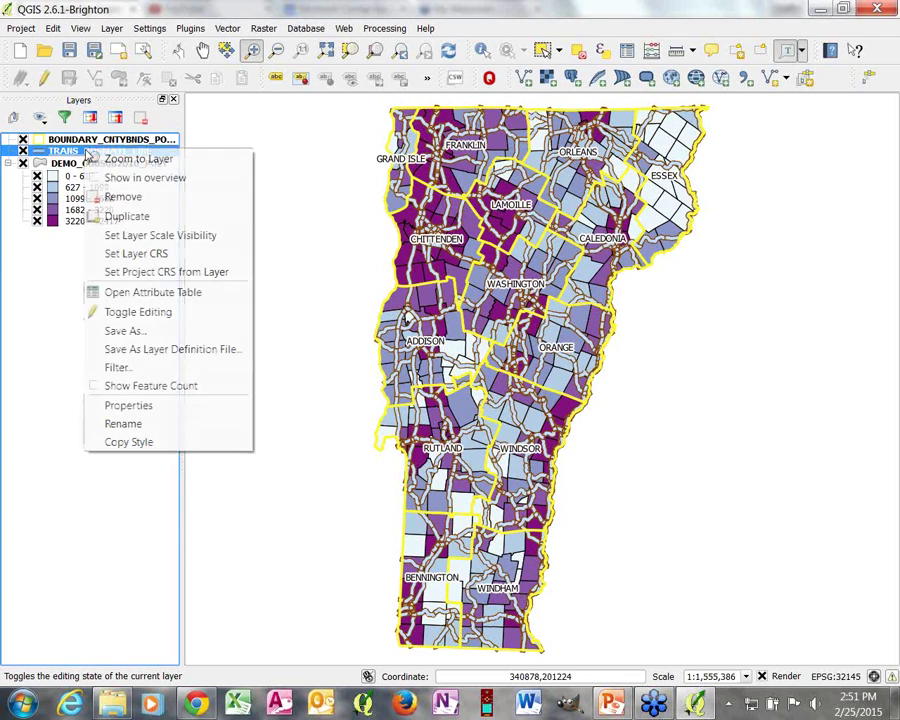
pyautogui.click(110, 404)
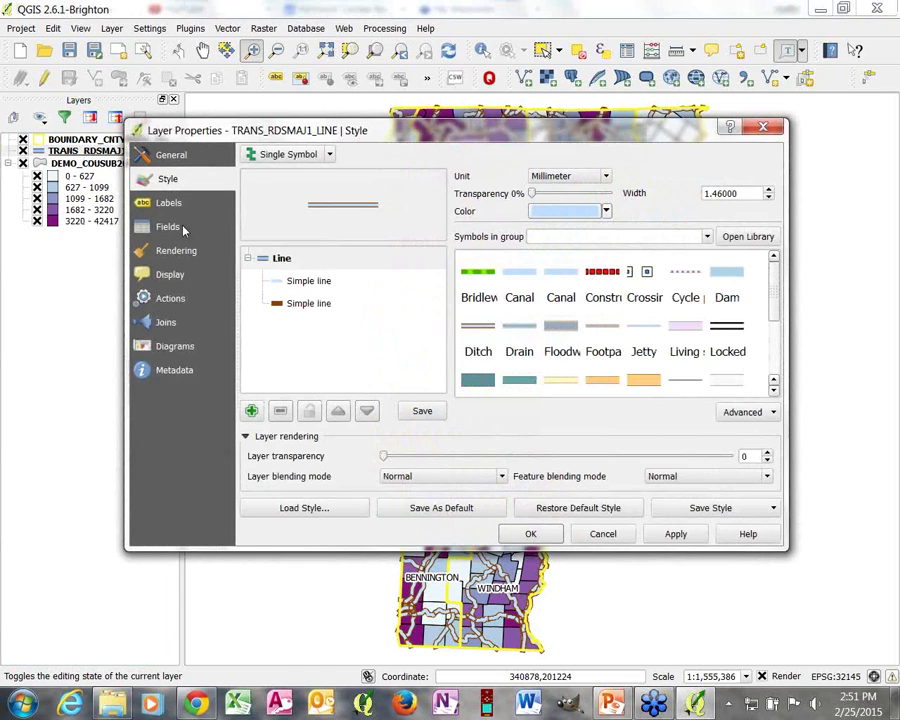
pyautogui.click(166, 205)
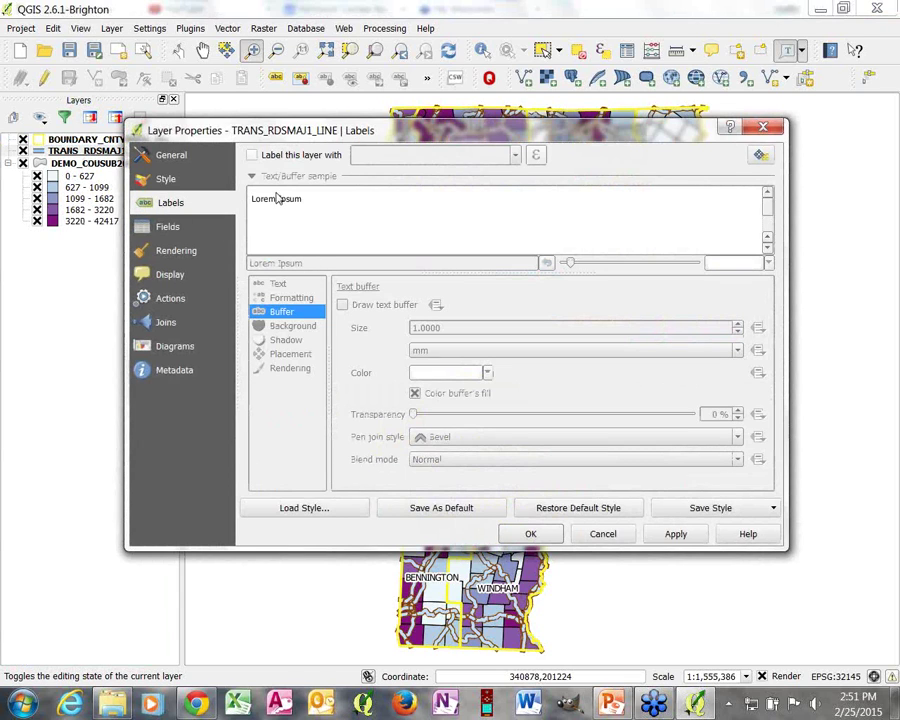
pyautogui.click(256, 155)
pyautogui.click(515, 156)
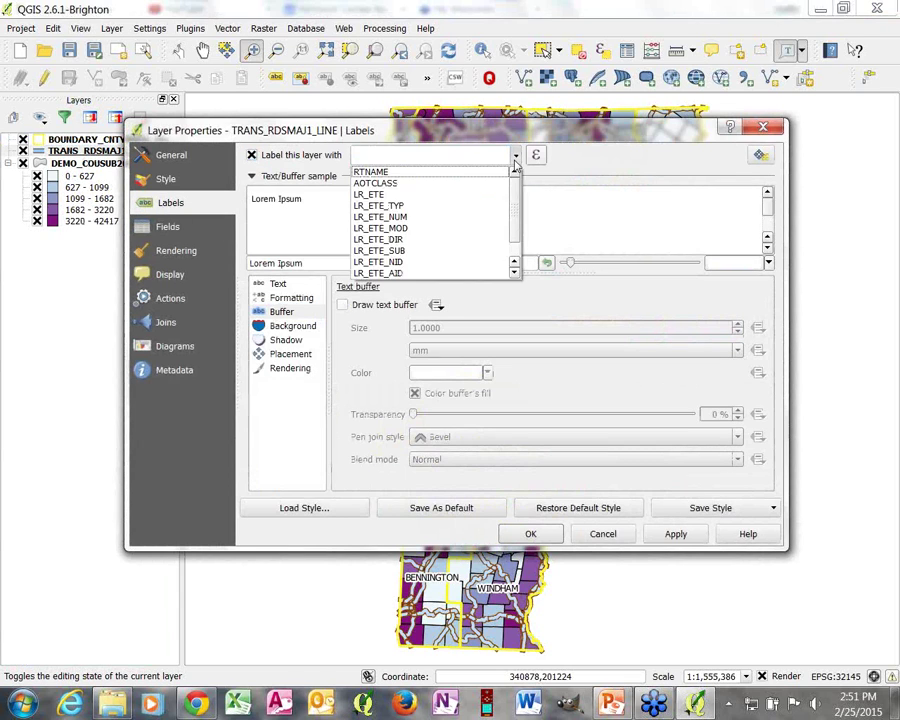
pyautogui.moveTo(515, 183)
pyautogui.mouseDown()
pyautogui.moveTo(515, 220)
pyautogui.moveTo(515, 180)
pyautogui.mouseUp()
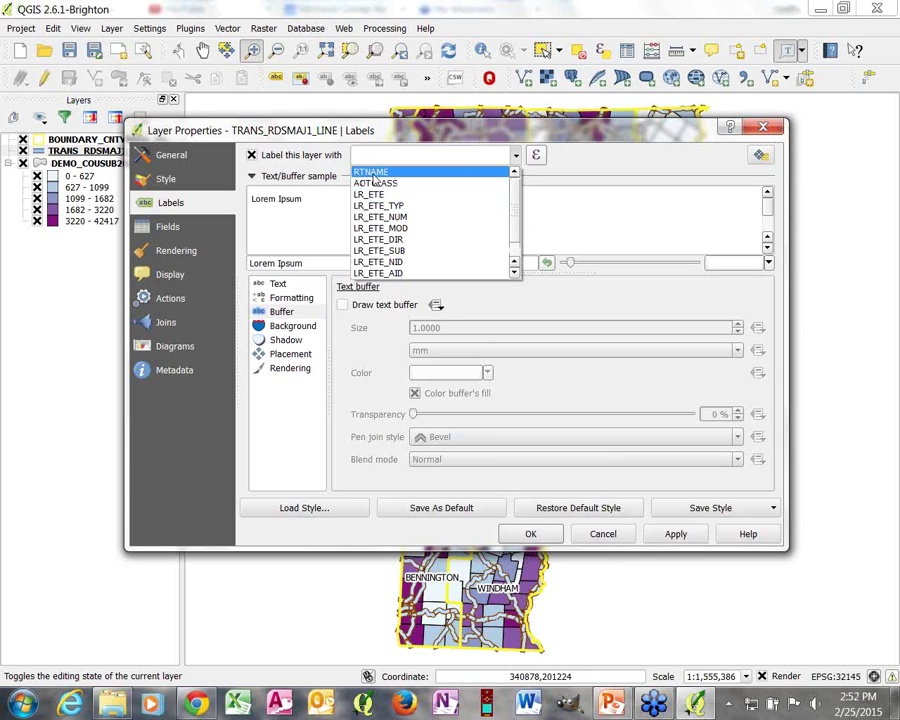
pyautogui.click(374, 174)
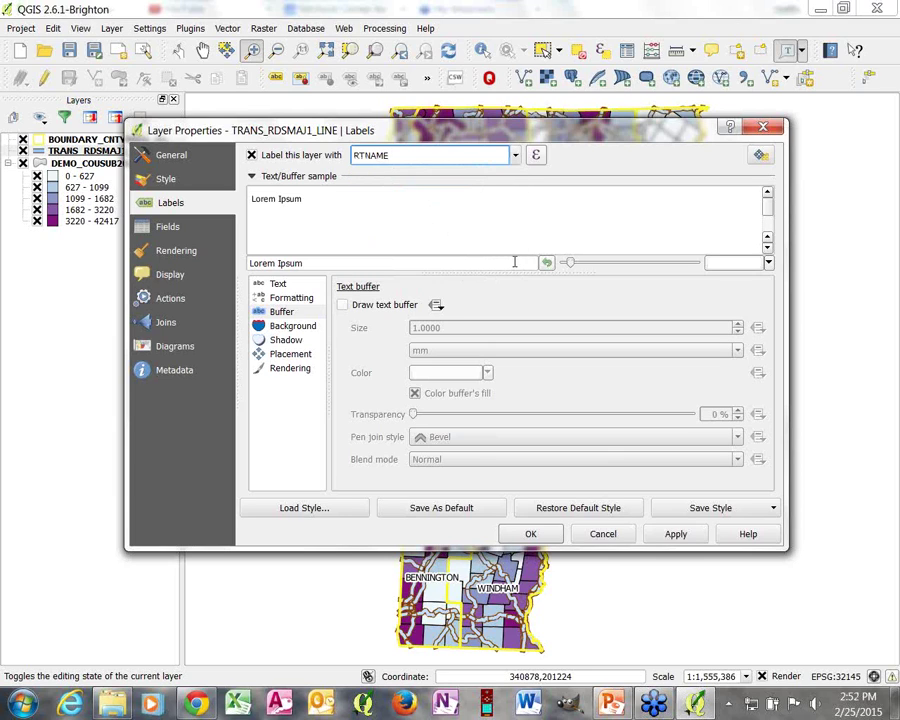
# - Review the RTNAME label settings, set the label placement to Curved with the position above the line, and apply it
pyautogui.click(279, 286)
pyautogui.click(285, 302)
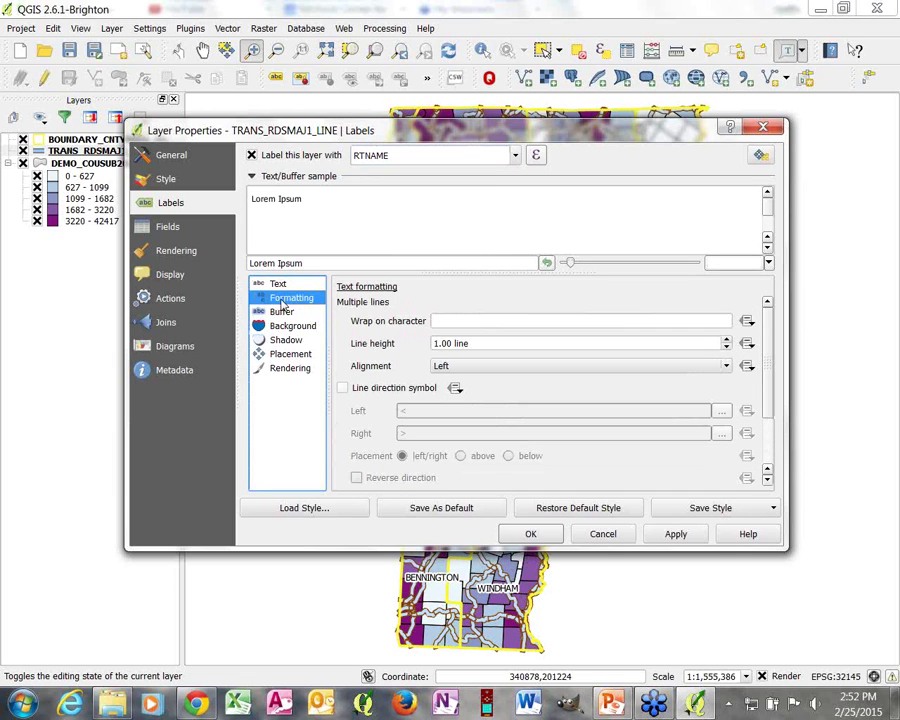
pyautogui.moveTo(768, 316)
pyautogui.mouseDown()
pyautogui.moveTo(769, 390)
pyautogui.moveTo(766, 306)
pyautogui.mouseUp()
pyautogui.click(281, 311)
pyautogui.click(292, 326)
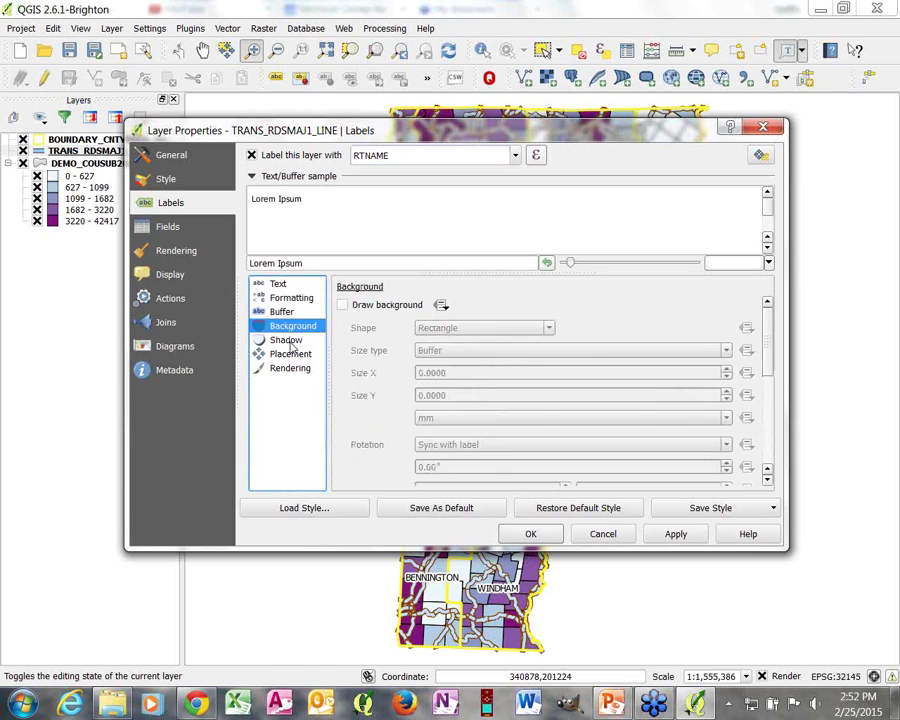
pyautogui.click(292, 355)
pyautogui.click(415, 342)
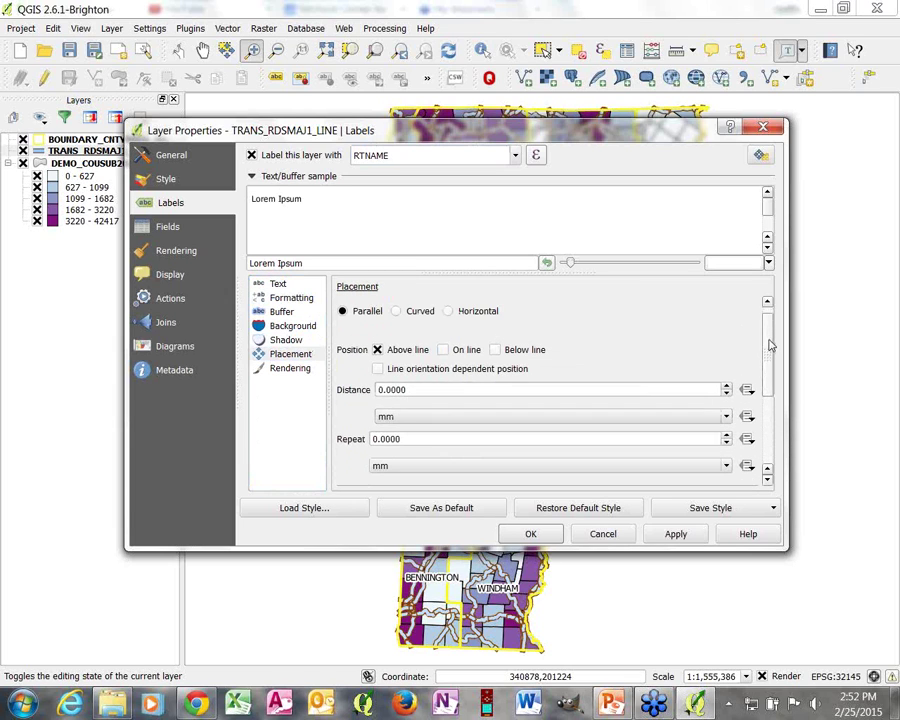
pyautogui.click(398, 323)
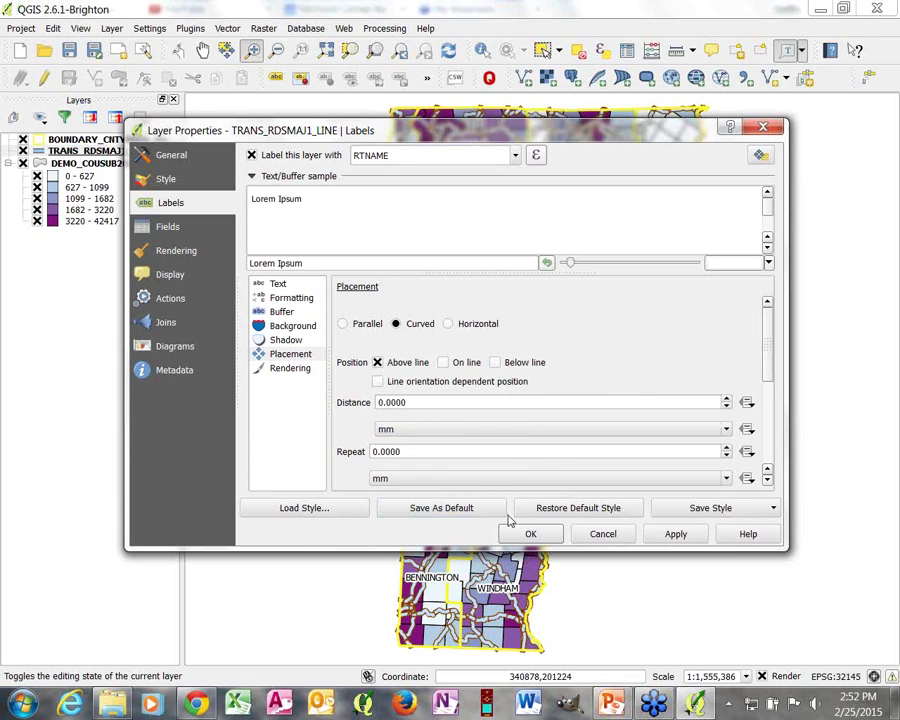
pyautogui.scroll(-10, 767, 393)
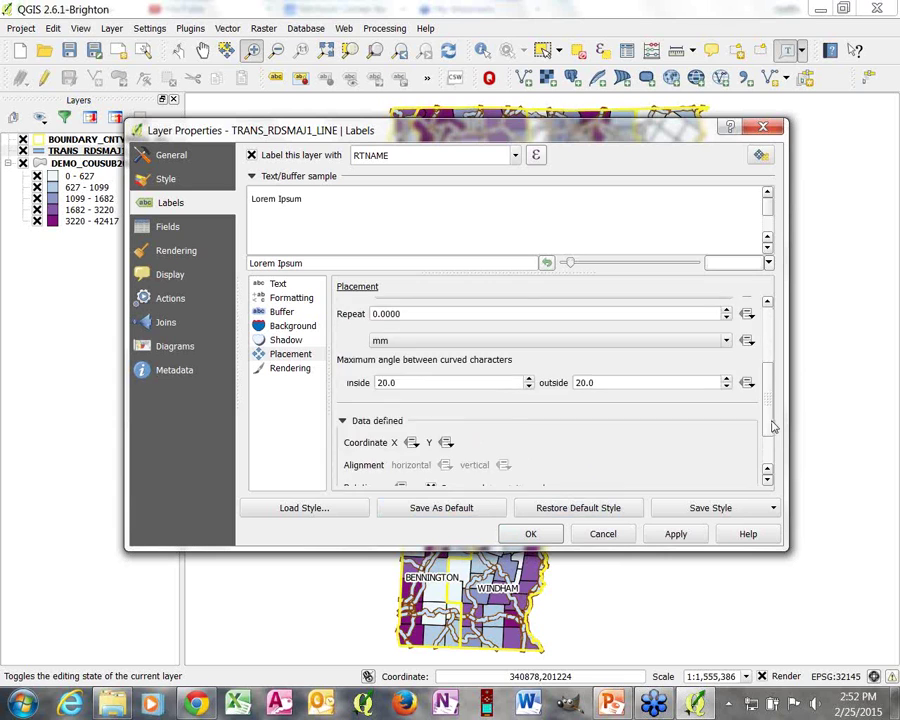
pyautogui.scroll(10, 773, 450)
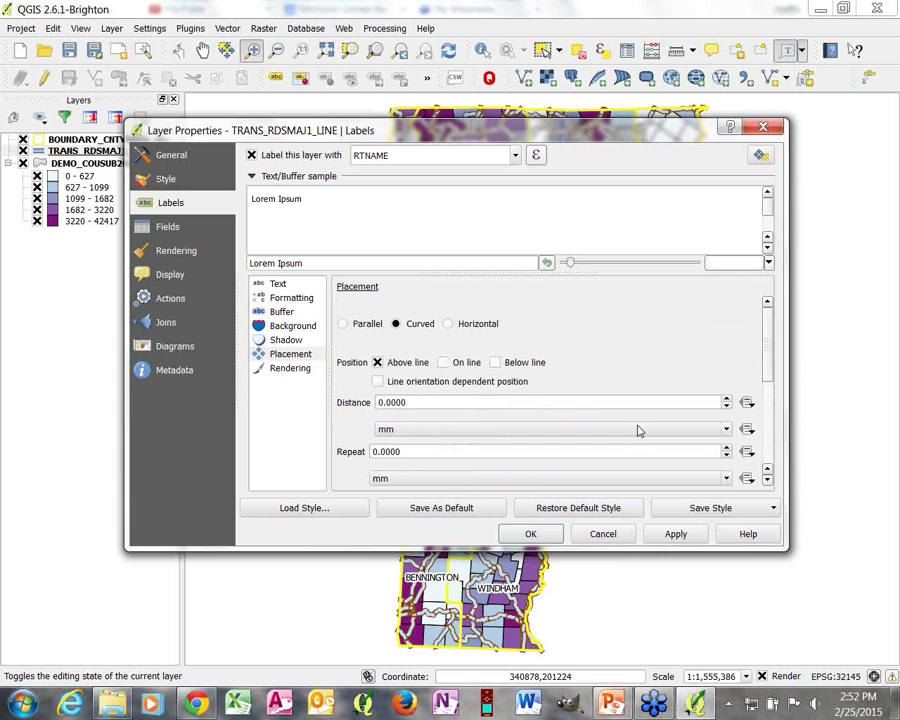
pyautogui.click(543, 532)
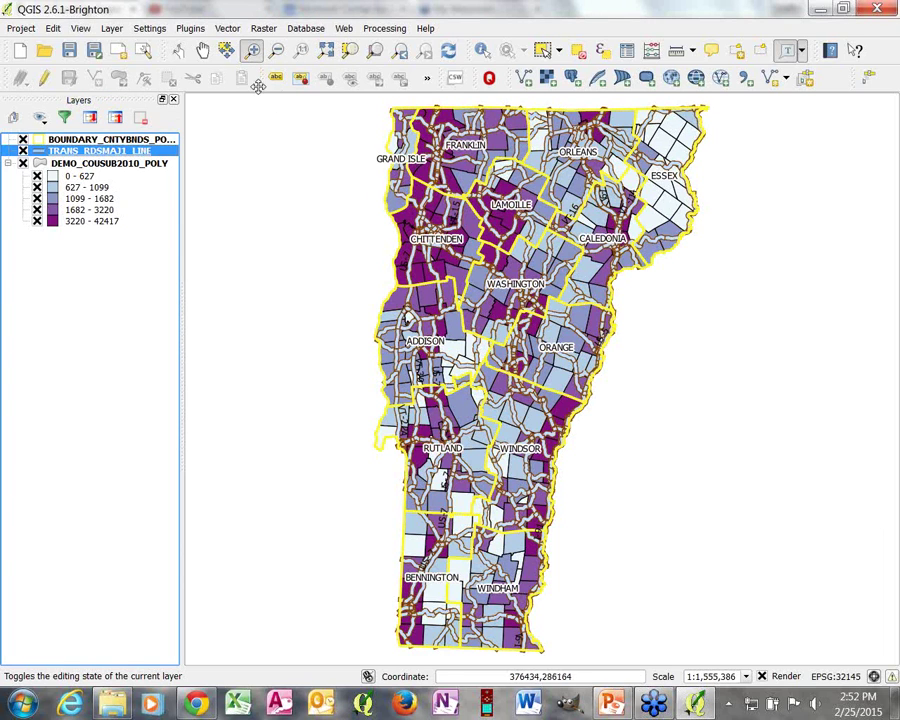
# - Zoom in on northern Vermont to inspect the curved route-name labels along the roads
pyautogui.click(409, 173)
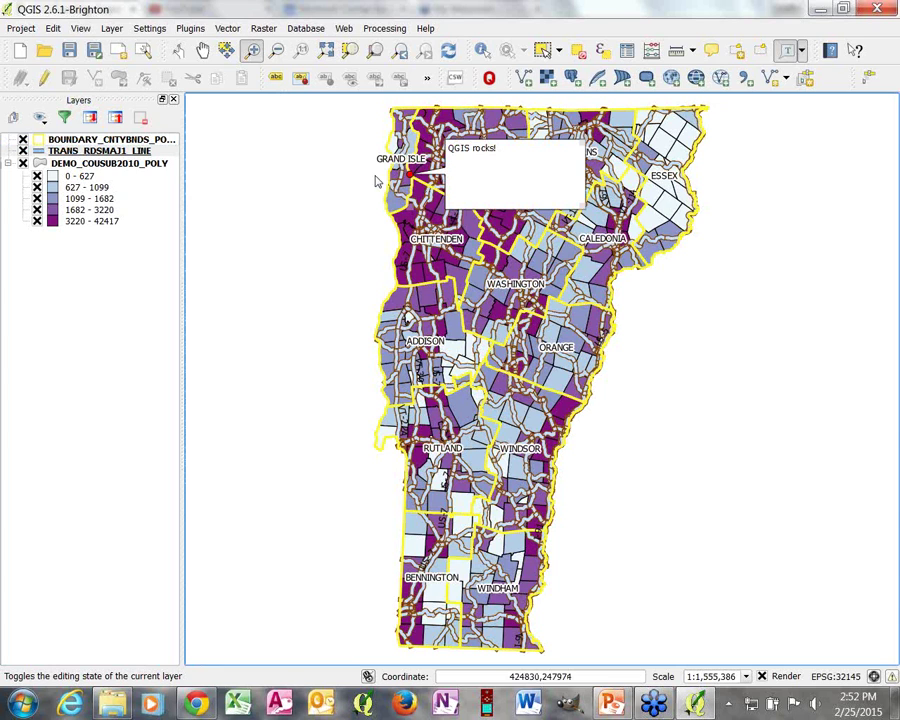
pyautogui.click(254, 52)
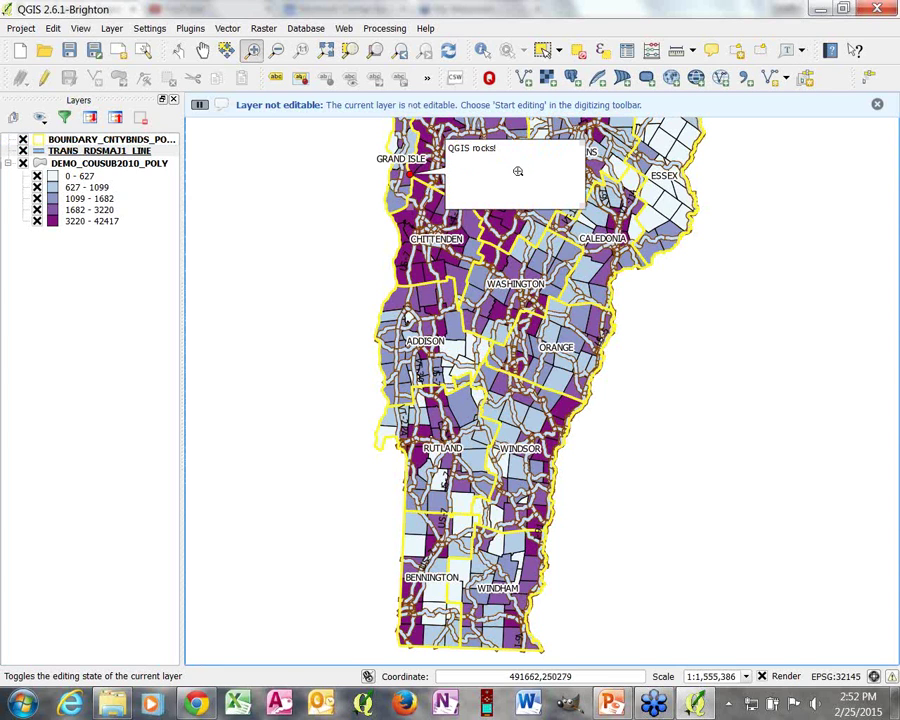
pyautogui.click(518, 173)
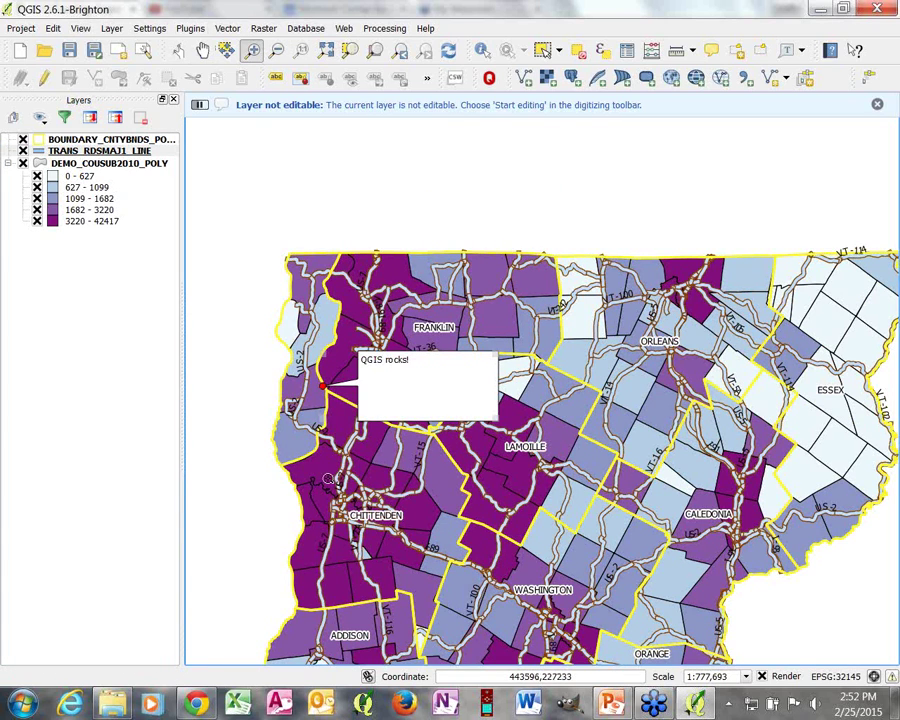
# - Set the label placement distance of the TRANS_RDSMAJ1_LINE roads to 0.5 mm above the line and apply it
pyautogui.moveTo(370, 437); pyautogui.dragTo(462, 502)
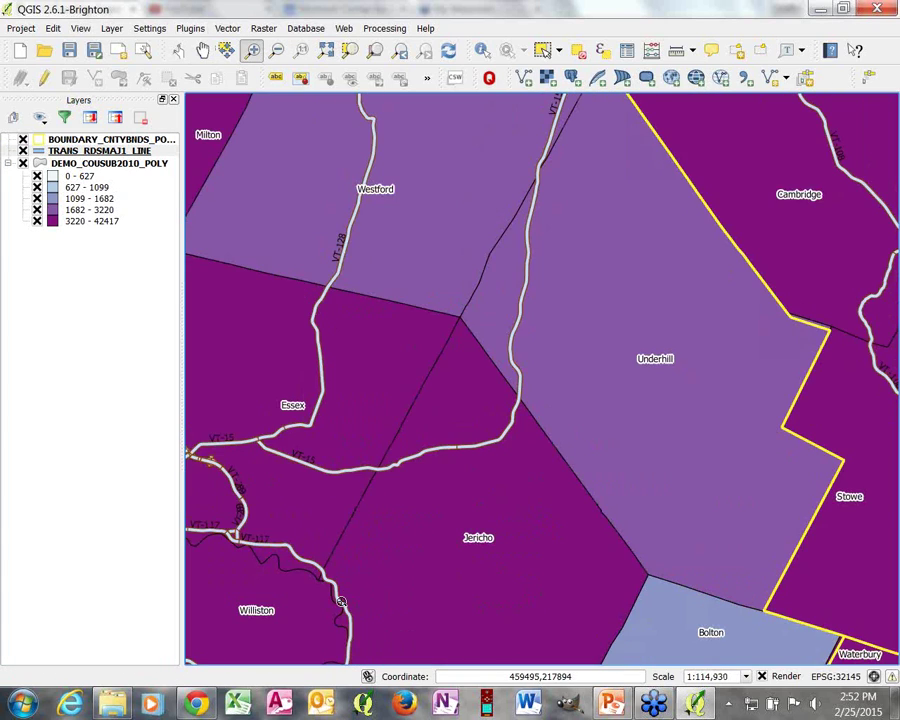
pyautogui.moveTo(188, 416); pyautogui.dragTo(352, 580)
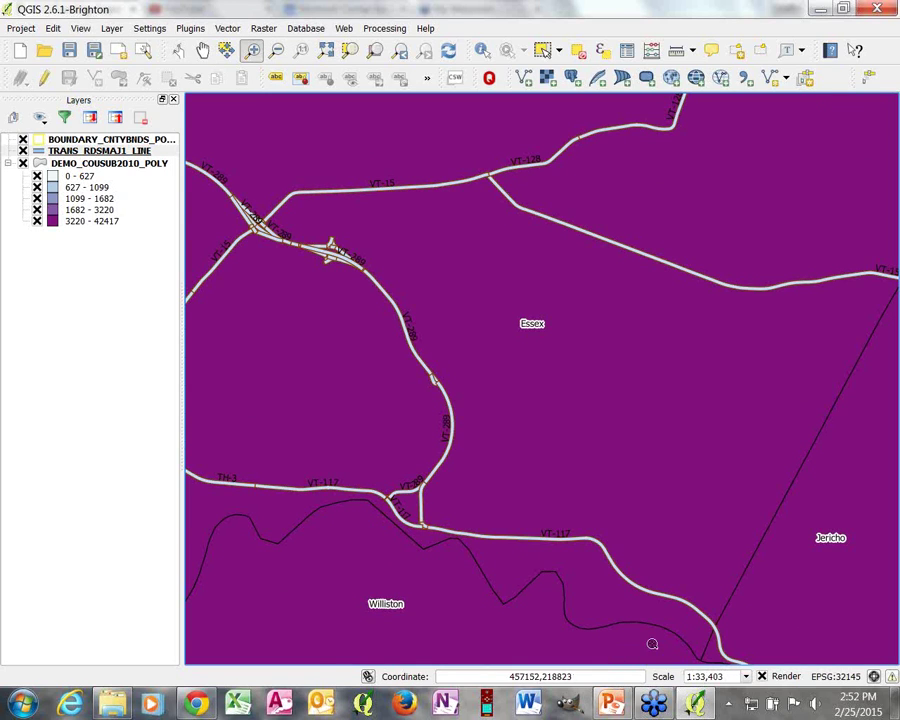
pyautogui.rightClick(76, 151)
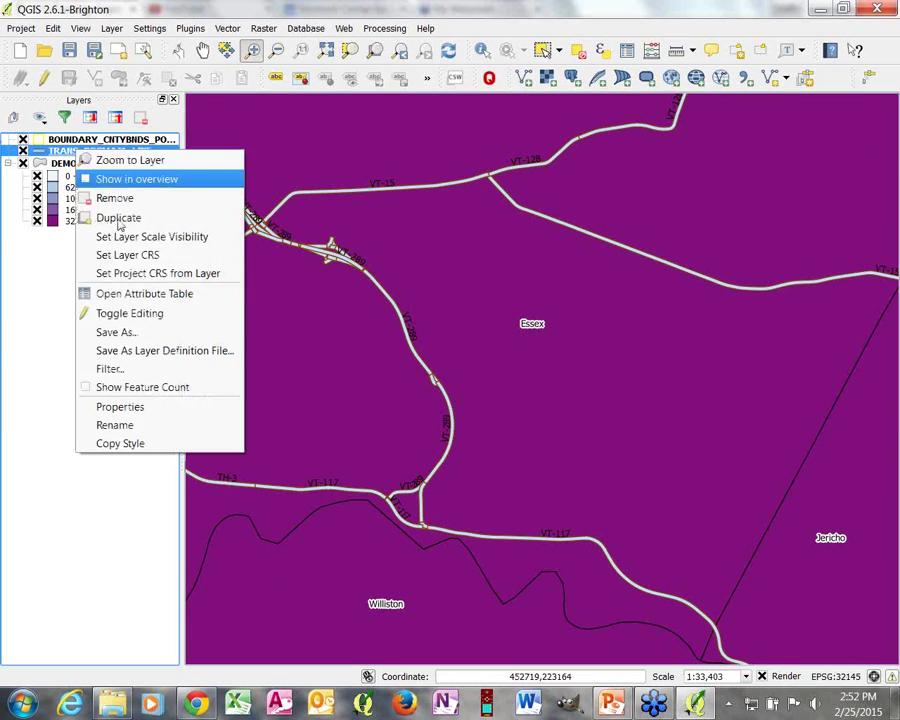
pyautogui.click(120, 407)
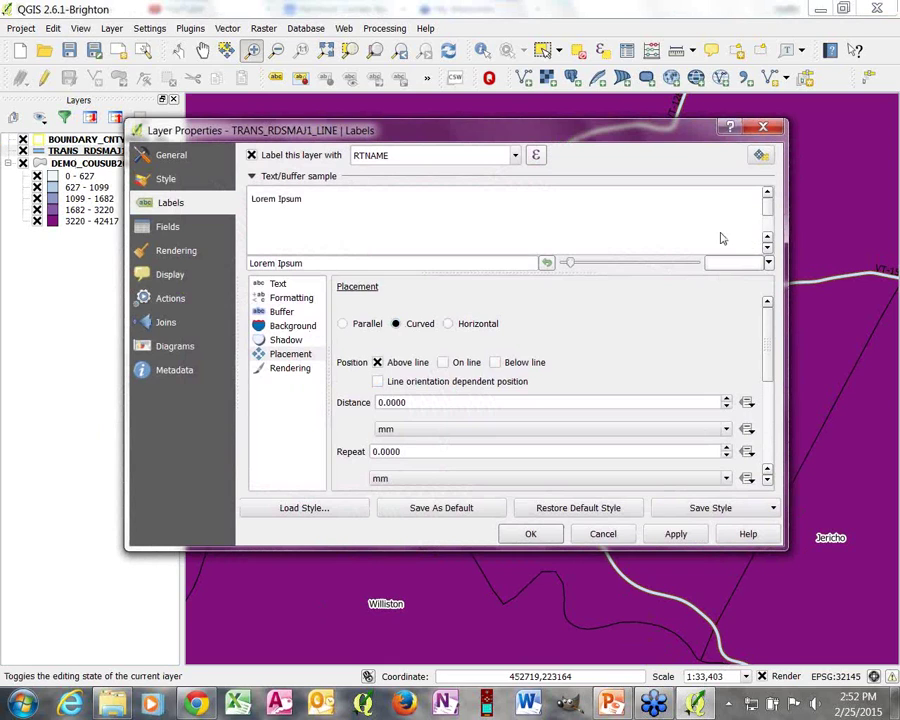
pyautogui.moveTo(771, 341)
pyautogui.mouseDown()
pyautogui.moveTo(771, 365)
pyautogui.moveTo(771, 341)
pyautogui.mouseUp()
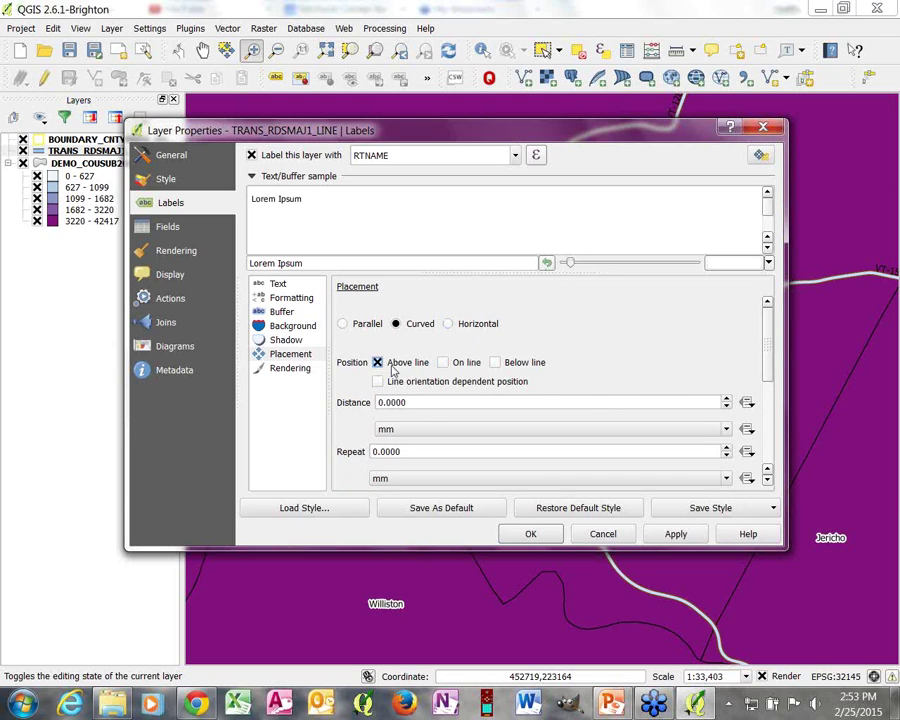
pyautogui.moveTo(419, 400); pyautogui.dragTo(346, 401)
pyautogui.write('.5')
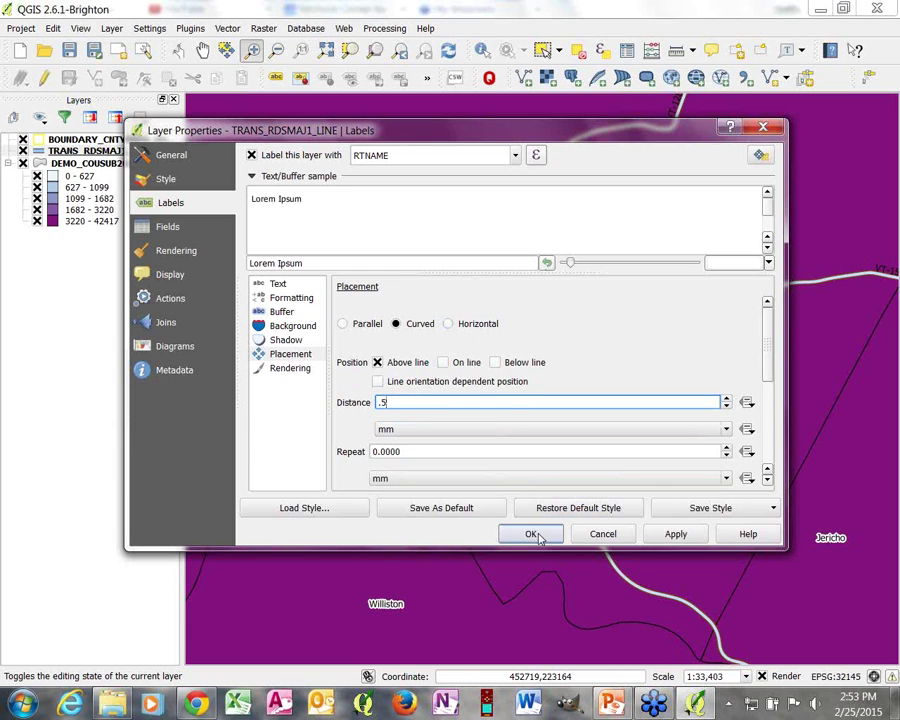
pyautogui.click(674, 534)
pyautogui.moveTo(587, 131); pyautogui.dragTo(575, 333)
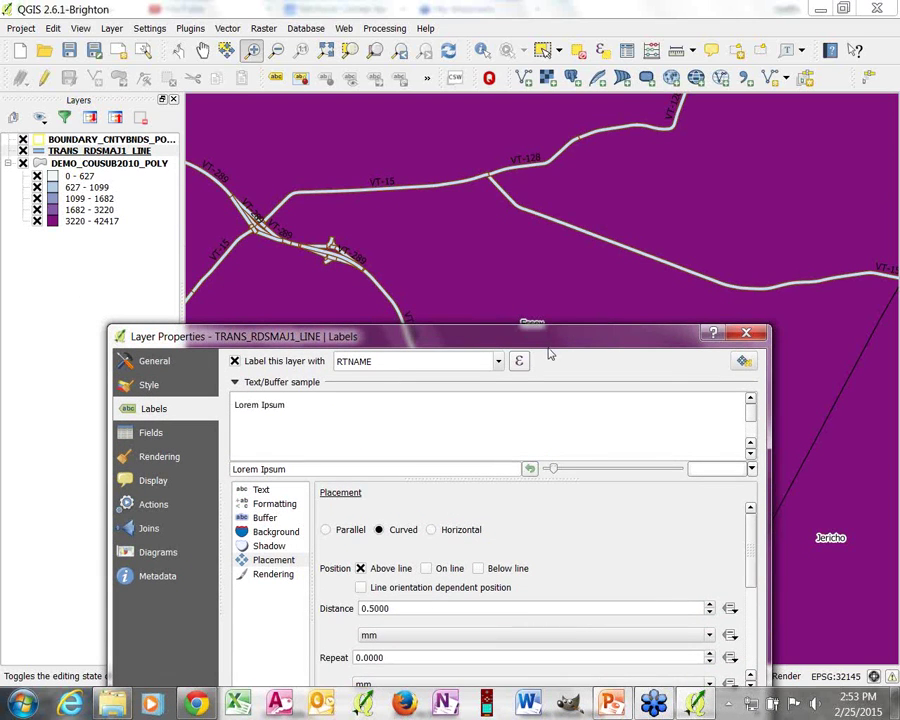
pyautogui.moveTo(558, 345); pyautogui.dragTo(600, 145)
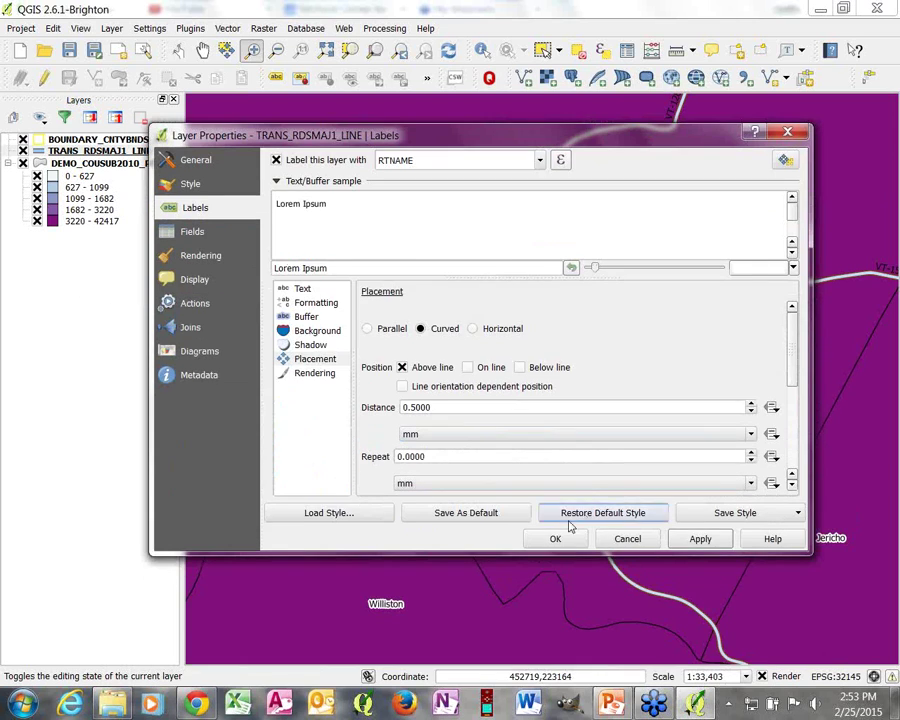
pyautogui.click(552, 538)
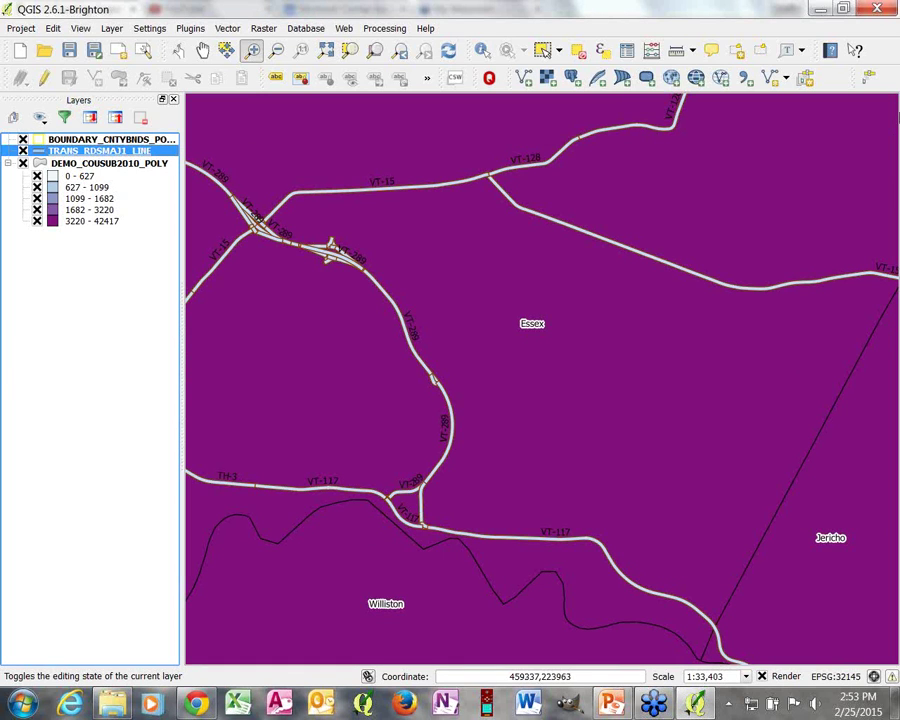
# - Delete the "QGIS rocks!" text annotation from the map and return to the full extent of Vermont
pyautogui.click(325, 50)
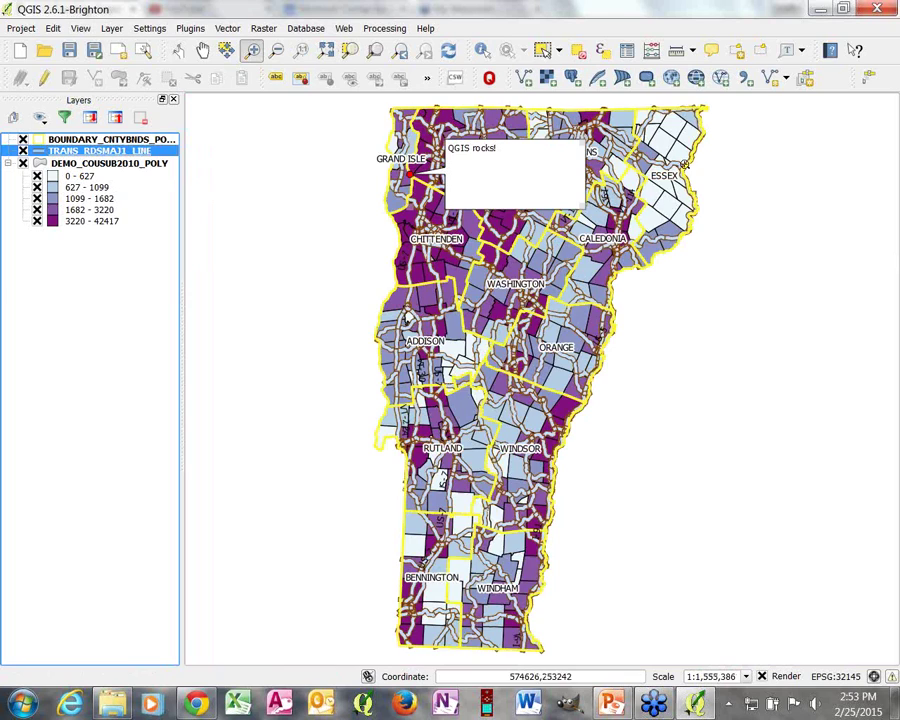
pyautogui.click(552, 168)
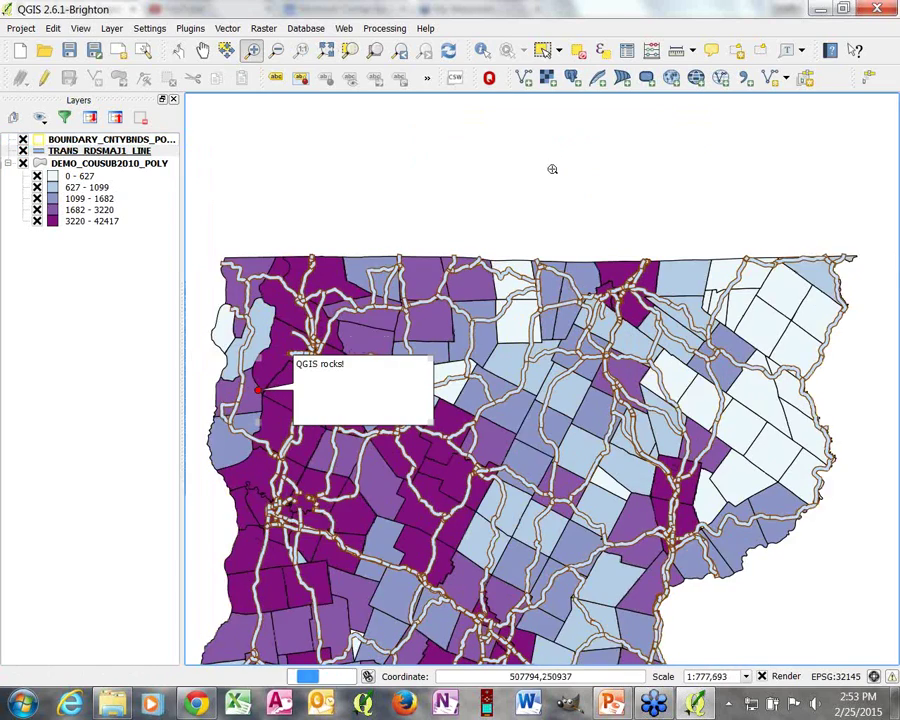
pyautogui.click(202, 50)
pyautogui.click(380, 394)
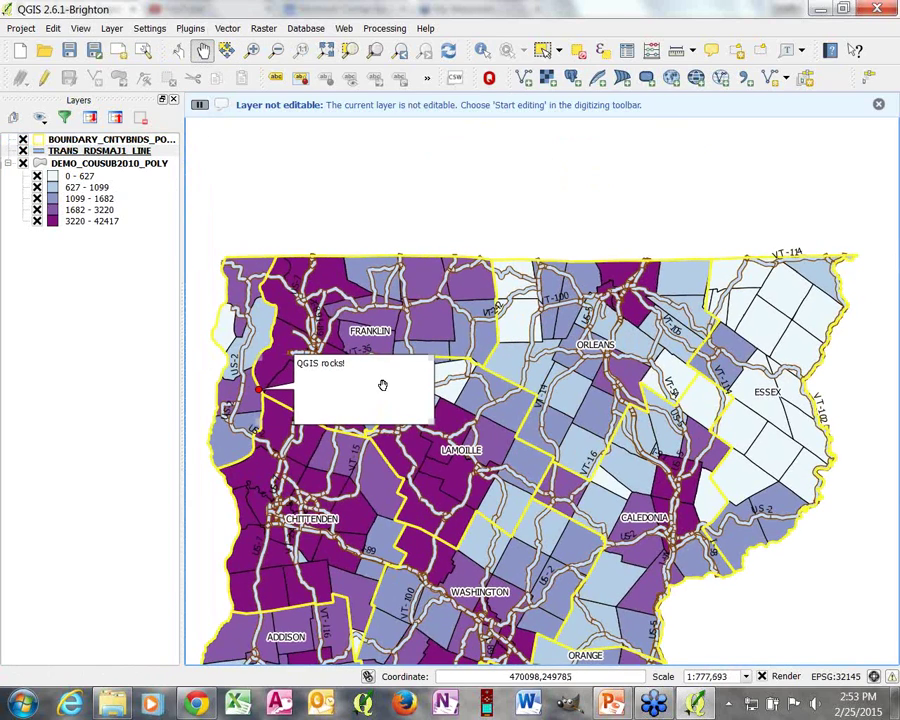
pyautogui.moveTo(381, 390); pyautogui.dragTo(541, 386)
pyautogui.click(804, 50)
pyautogui.click(795, 70)
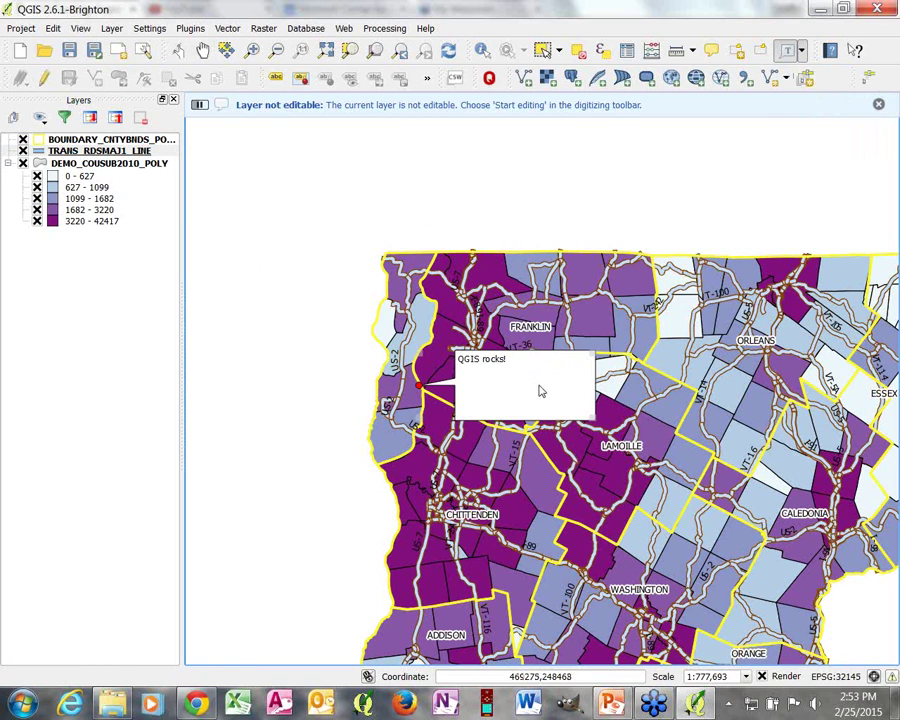
pyautogui.press('Delete')
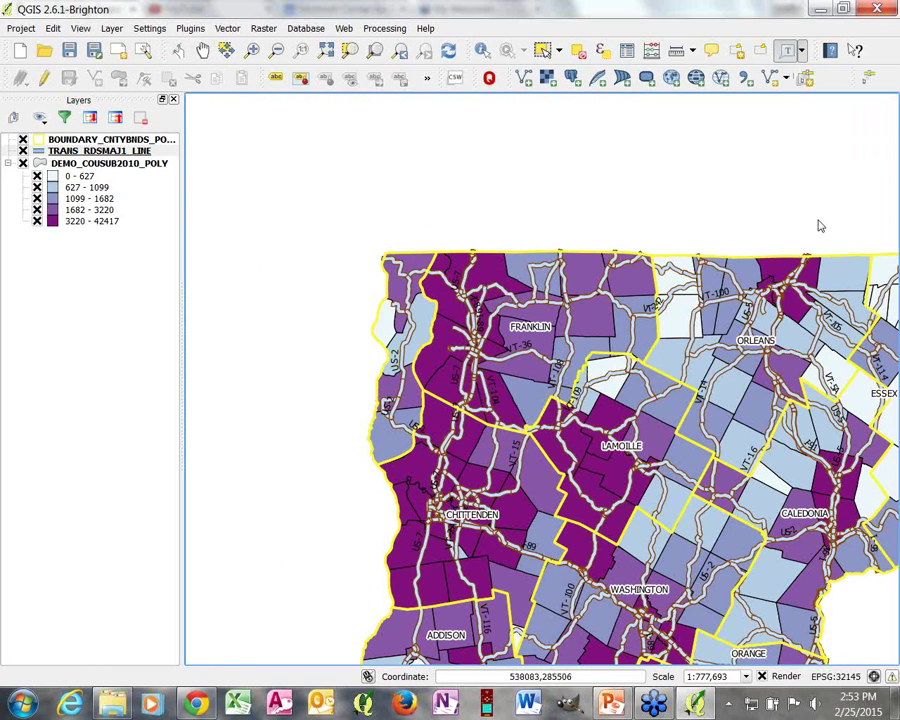
pyautogui.click(326, 50)
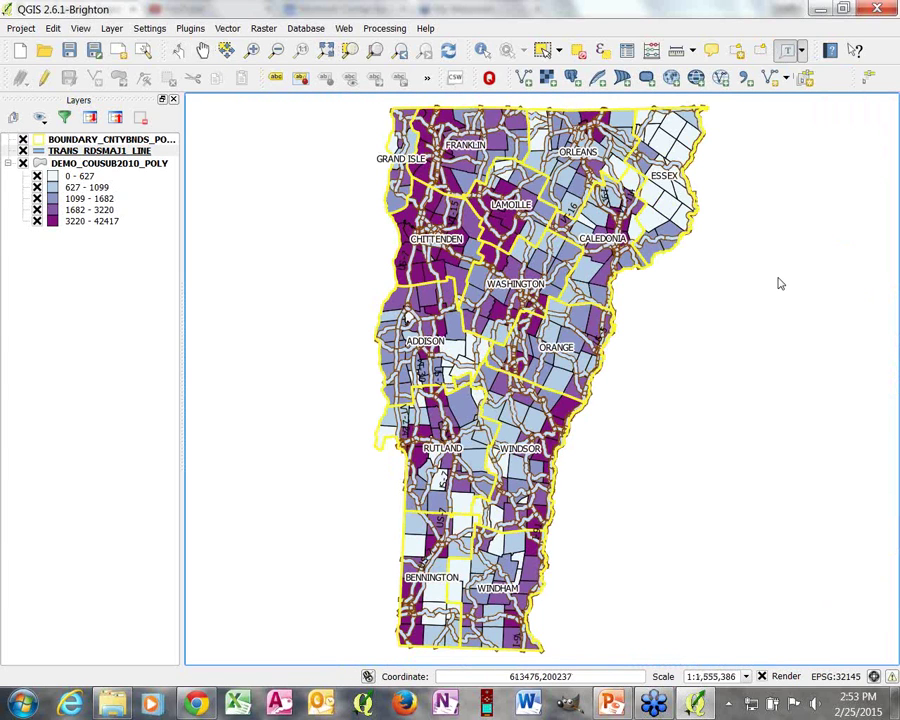